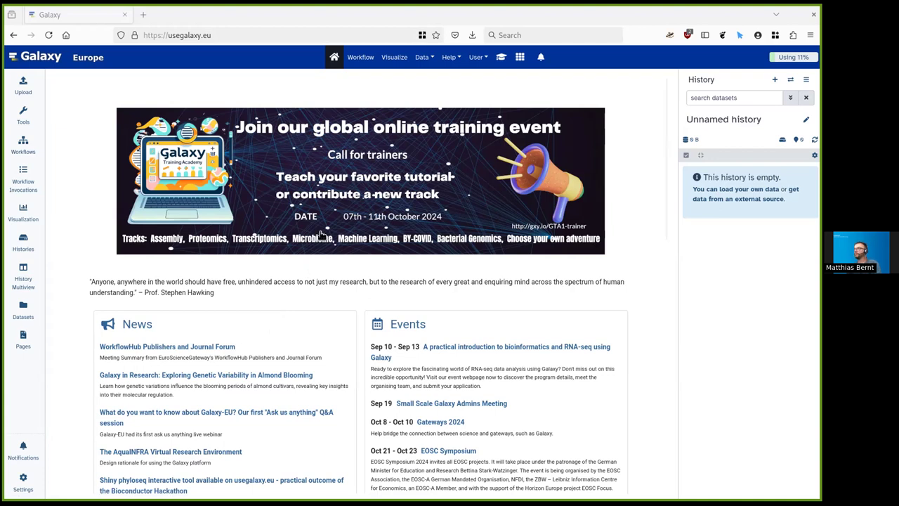
# Open the shared data library folder GTN - Material / Metagenomics / 16S Microbial Analysis with Mothur / DOI: 10.5281/zenodo.800651.
pyautogui.click(422, 59)
pyautogui.click(437, 82)
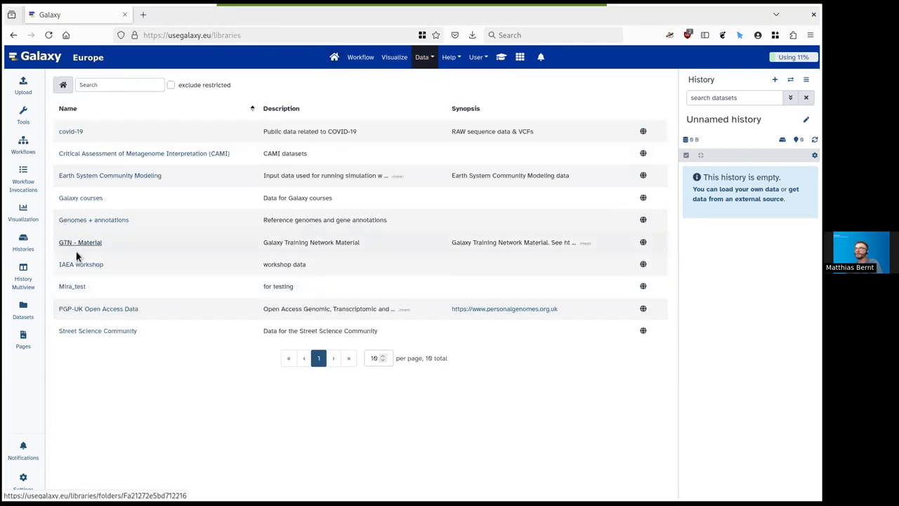
pyautogui.click(81, 243)
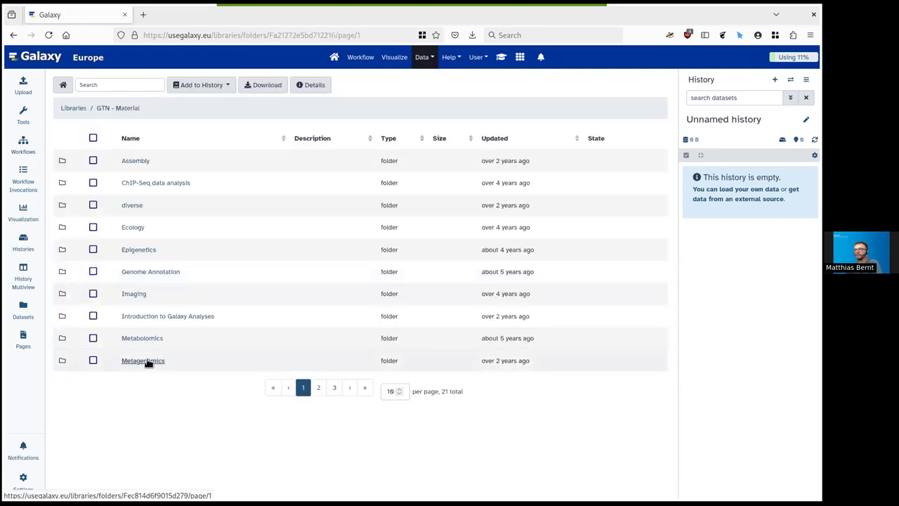
pyautogui.click(145, 361)
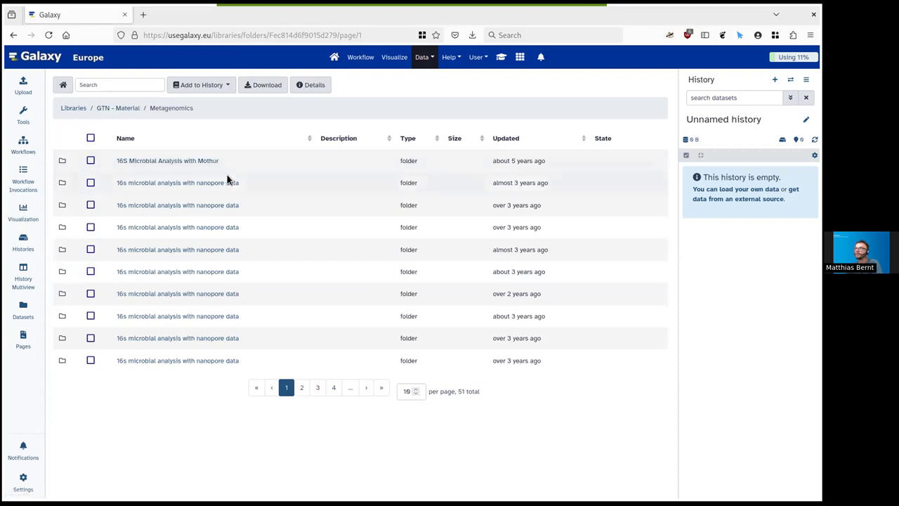
pyautogui.click(170, 161)
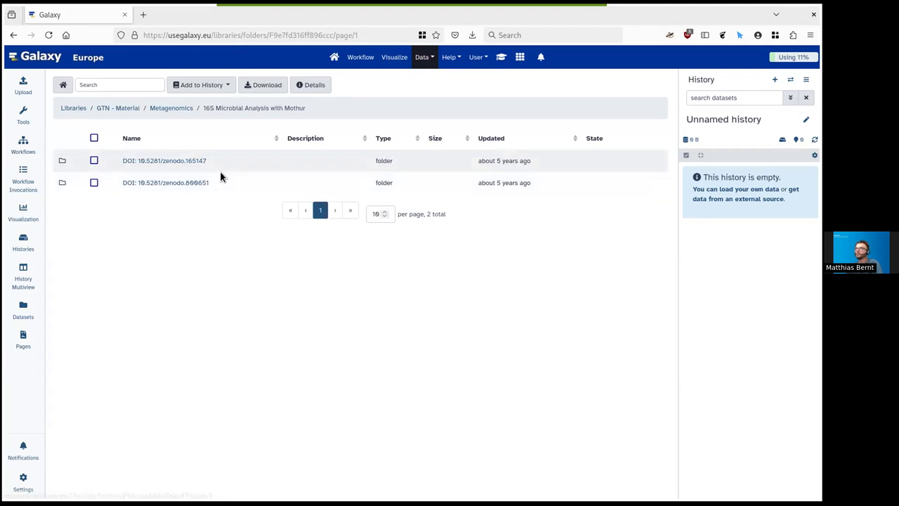
pyautogui.click(186, 184)
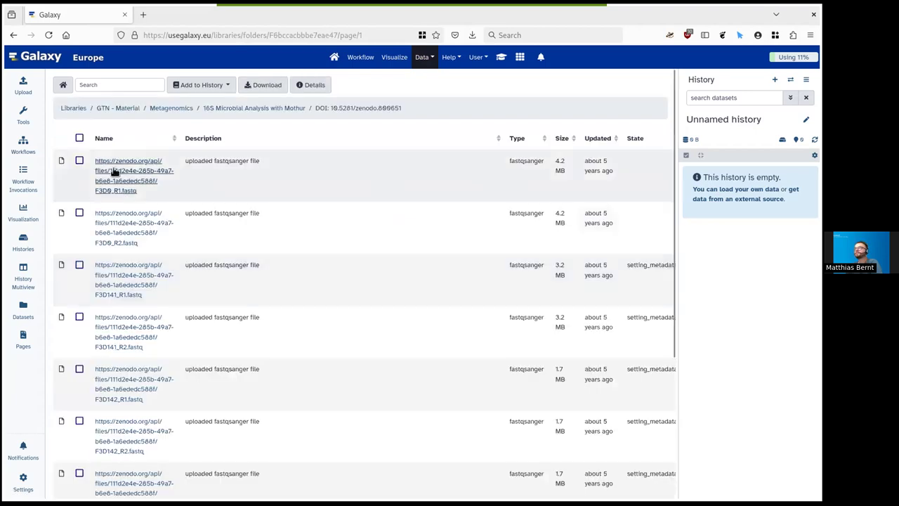
# Show 50 entries per page in the library folder and select all of its datasets.
pyautogui.scroll(-5, 314, 231)
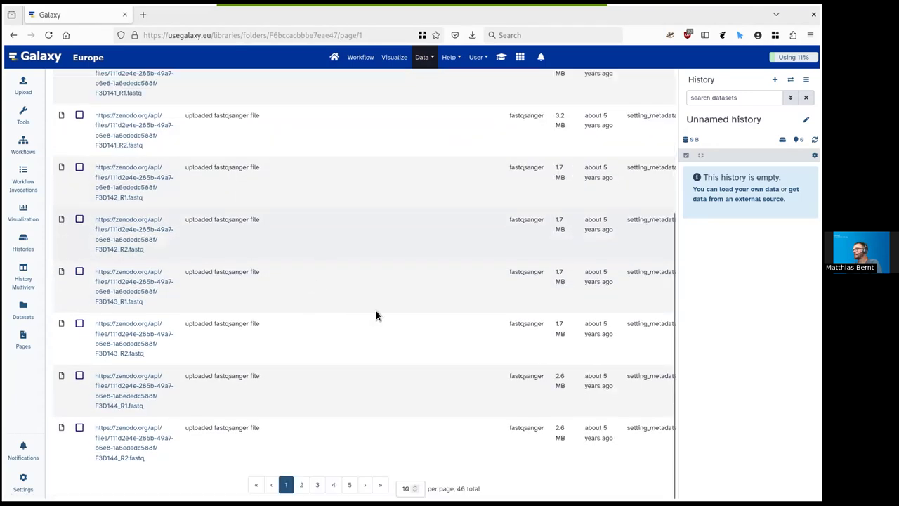
pyautogui.moveTo(509, 219); pyautogui.dragTo(545, 219)
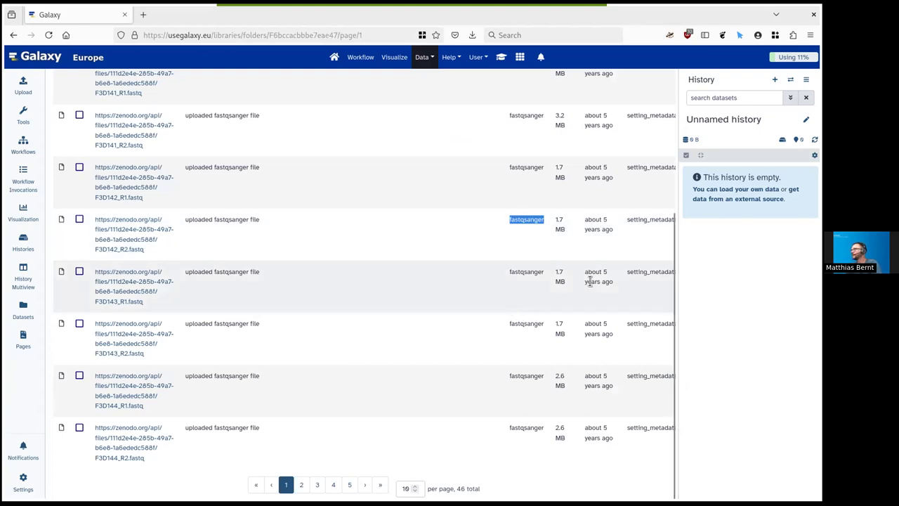
pyautogui.doubleClick(406, 488)
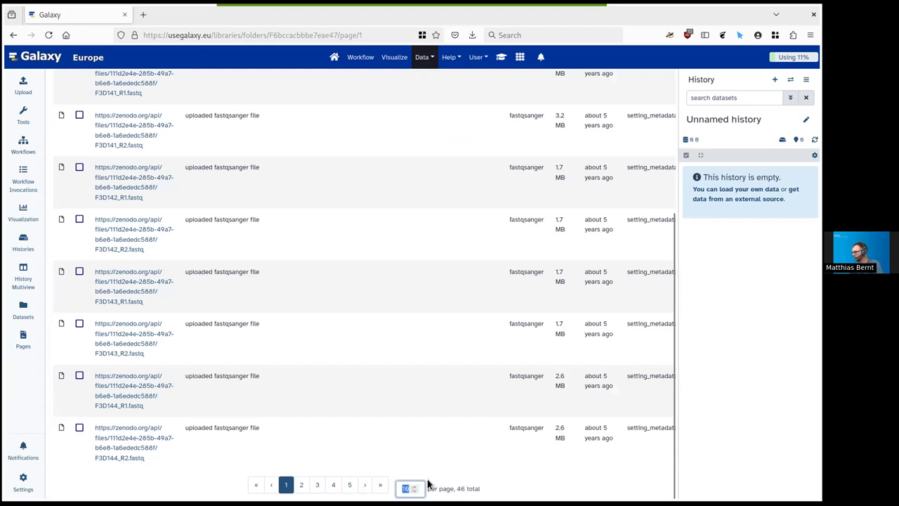
pyautogui.write('50')
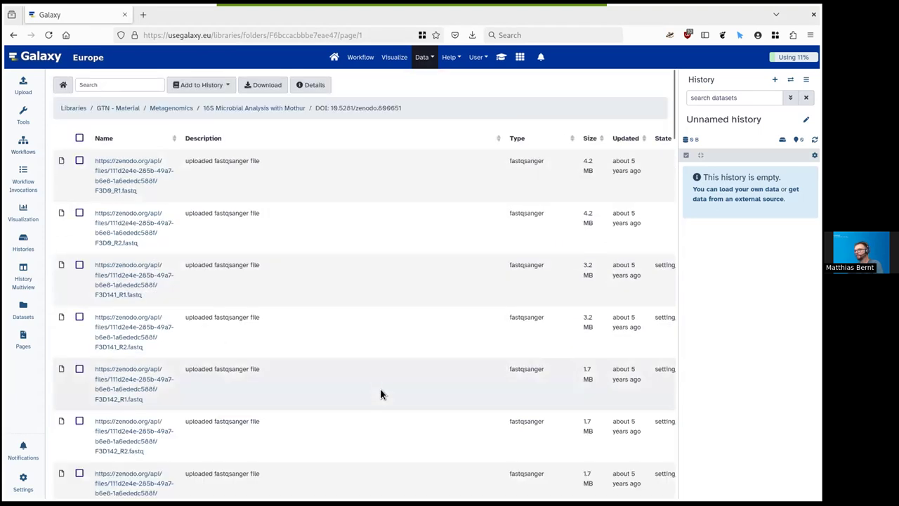
pyautogui.scroll(-15, 380, 390)
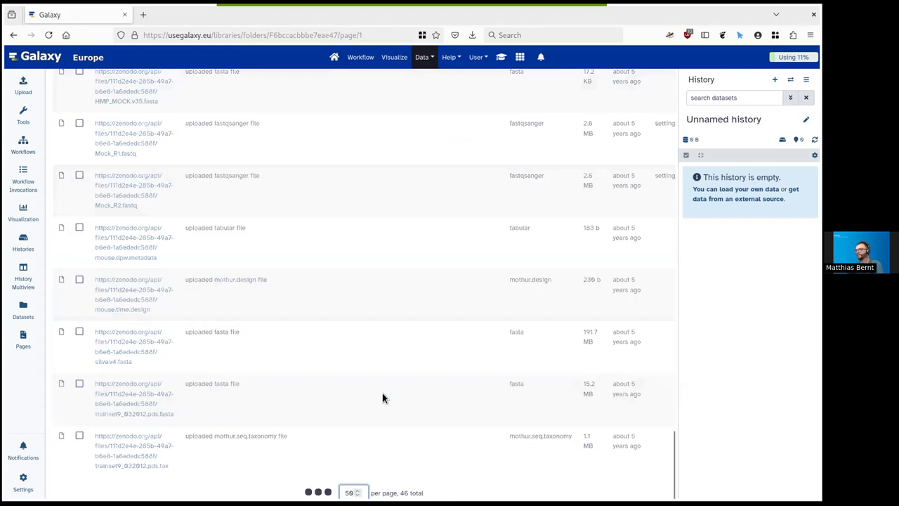
pyautogui.scroll(15, 218, 163)
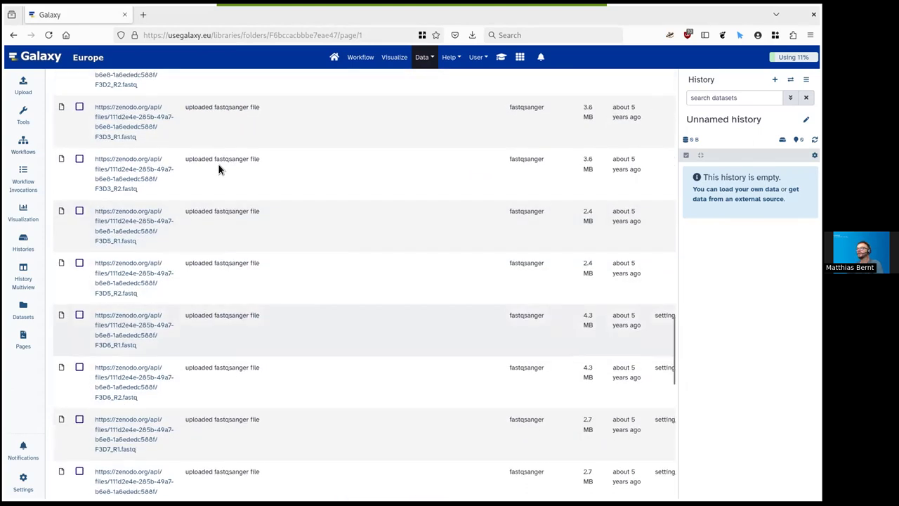
pyautogui.scroll(6, 141, 179)
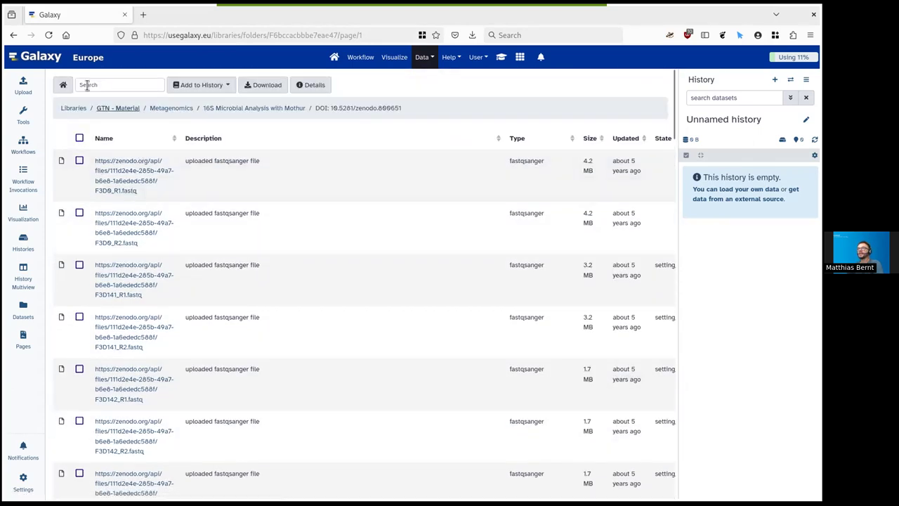
pyautogui.click(79, 138)
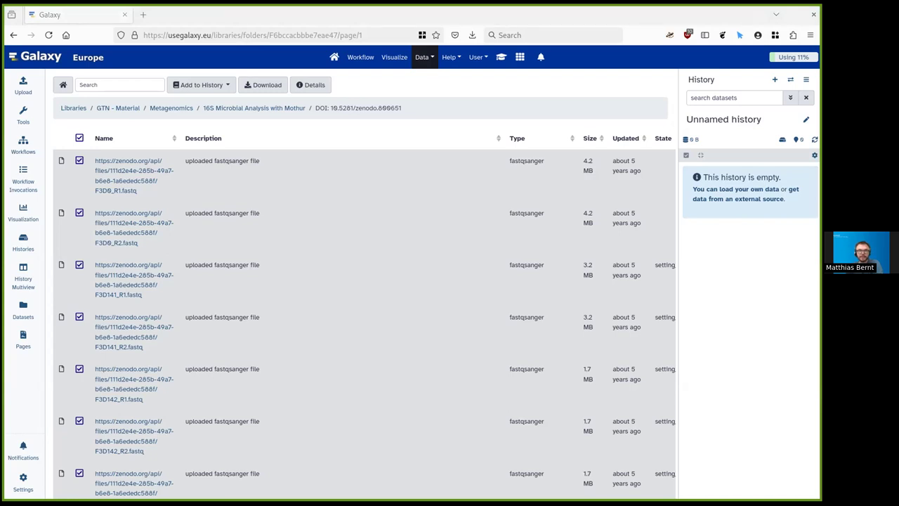
# Create a paste/fetch upload entry and paste in the Zenodo record 800651 FASTQ file URLs, one per line.
pyautogui.click(21, 116)
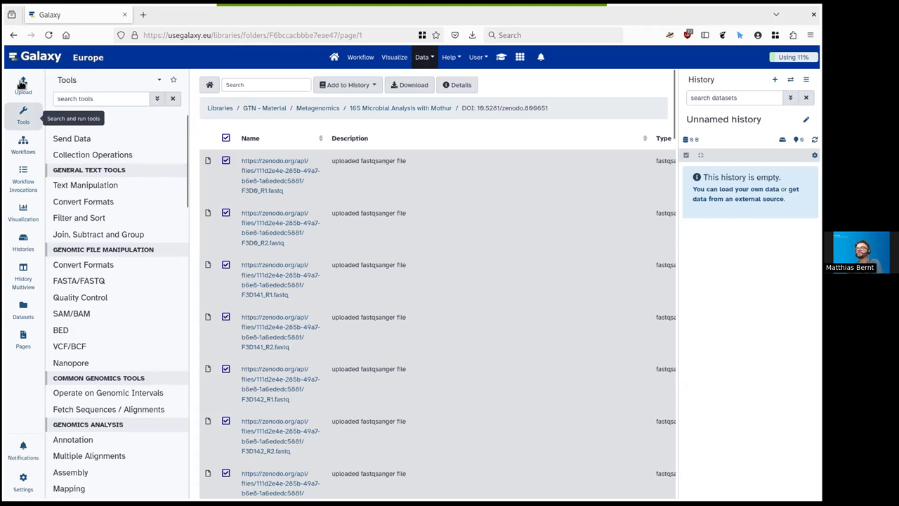
pyautogui.click(23, 85)
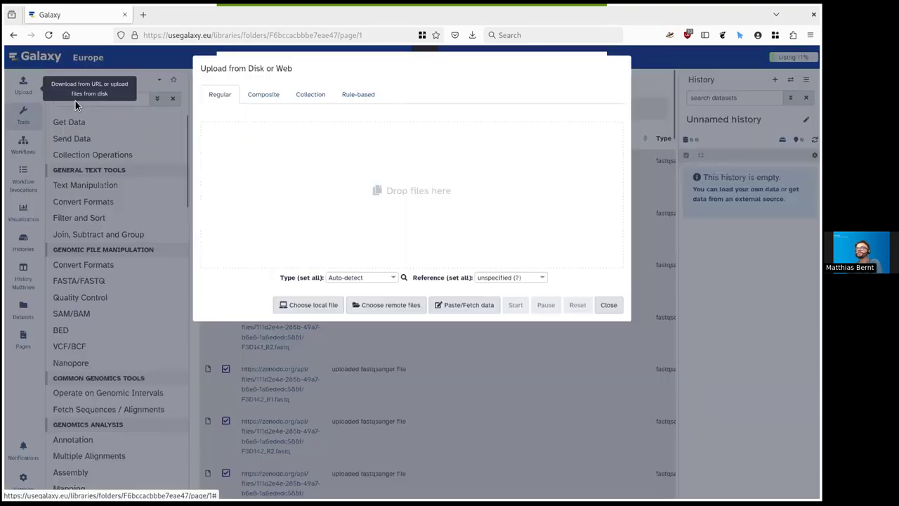
pyautogui.click(465, 311)
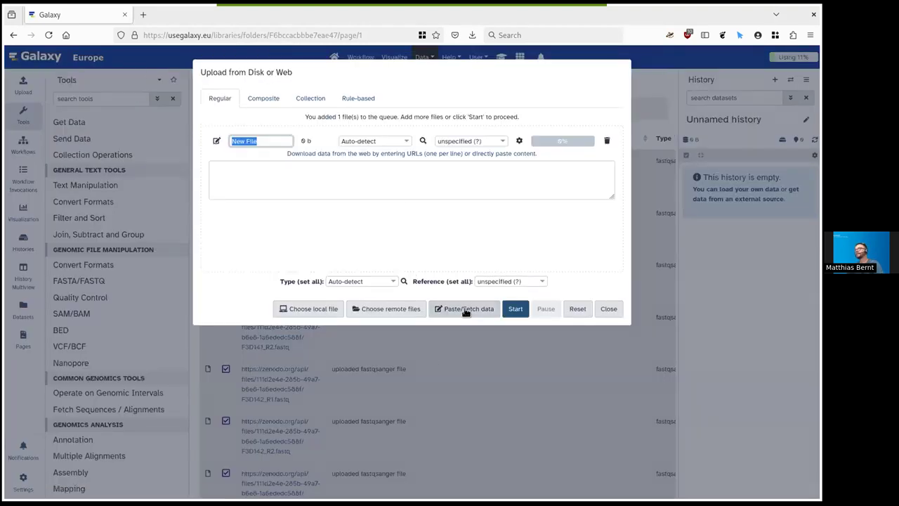
pyautogui.click(241, 173)
pyautogui.hotkey('ctrl', 'v')
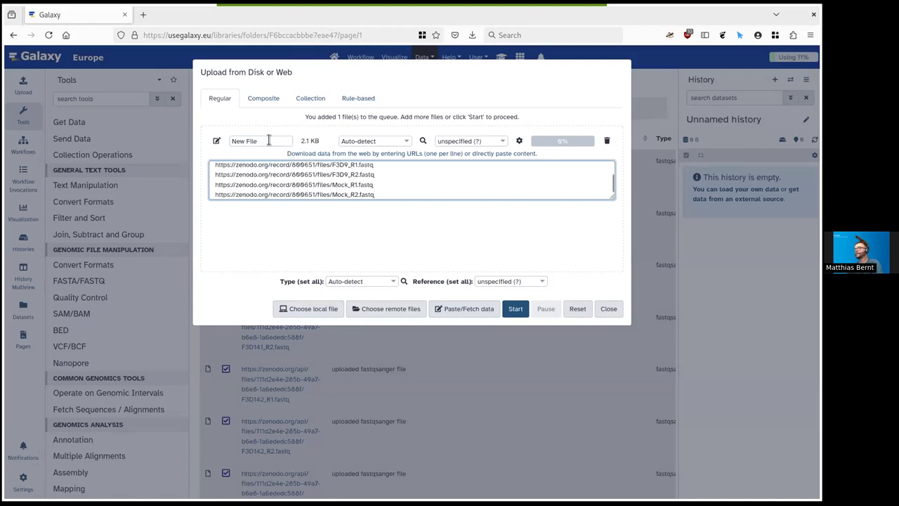
# Set the upload entry's data type to fastqsanger, run the upload into the history and close the upload dialog.
pyautogui.click(397, 139)
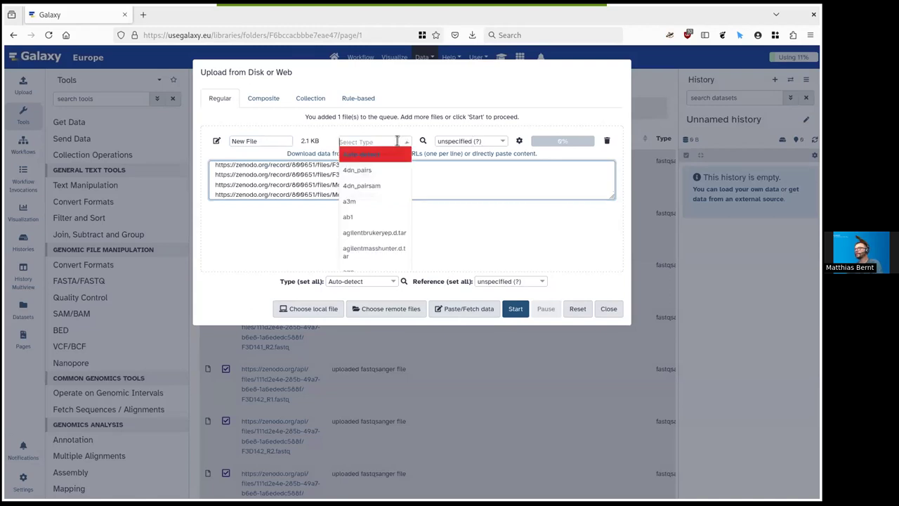
pyautogui.write('sanger')
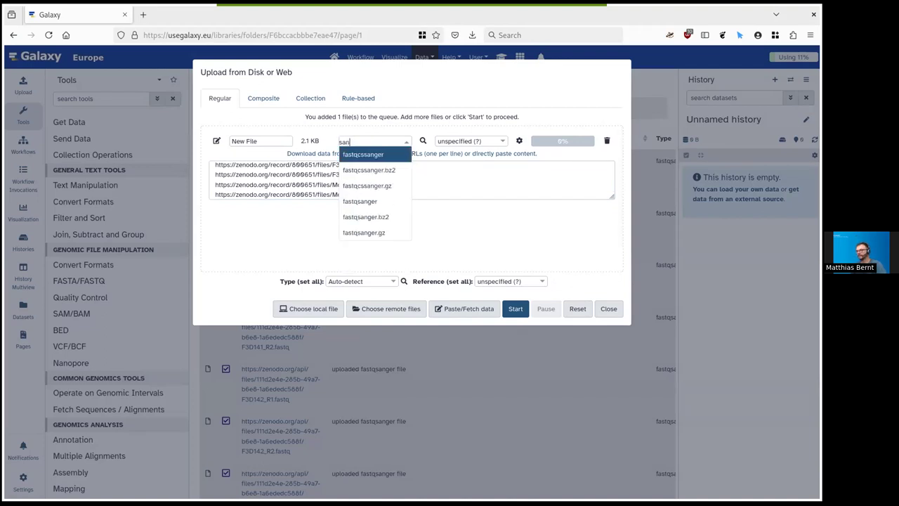
pyautogui.click(372, 203)
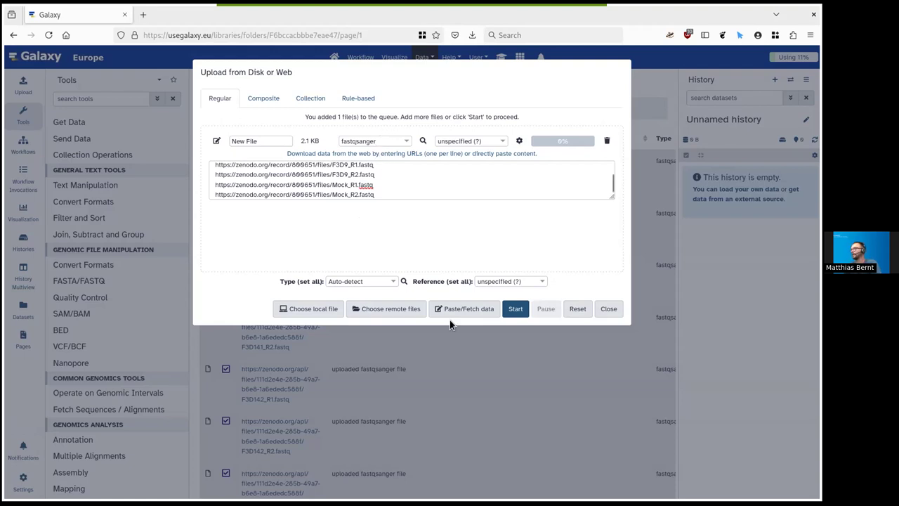
pyautogui.click(517, 312)
pyautogui.click(517, 310)
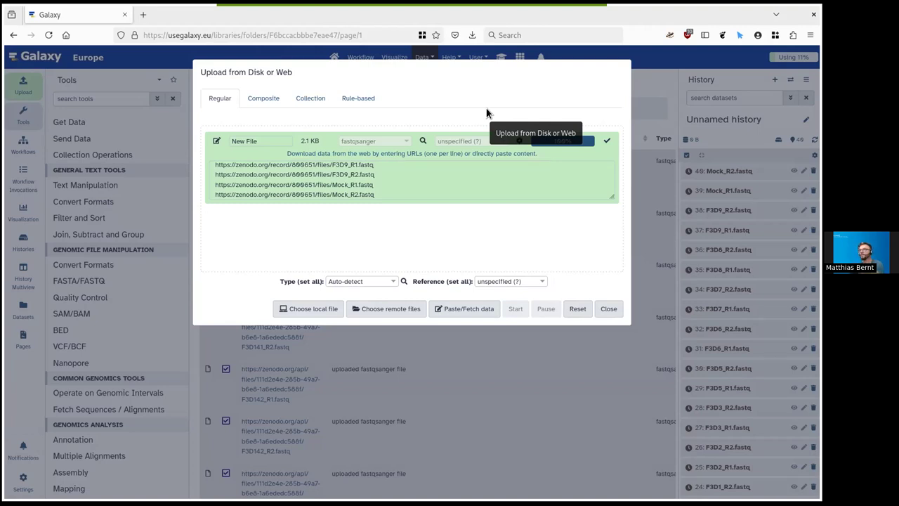
pyautogui.click(608, 309)
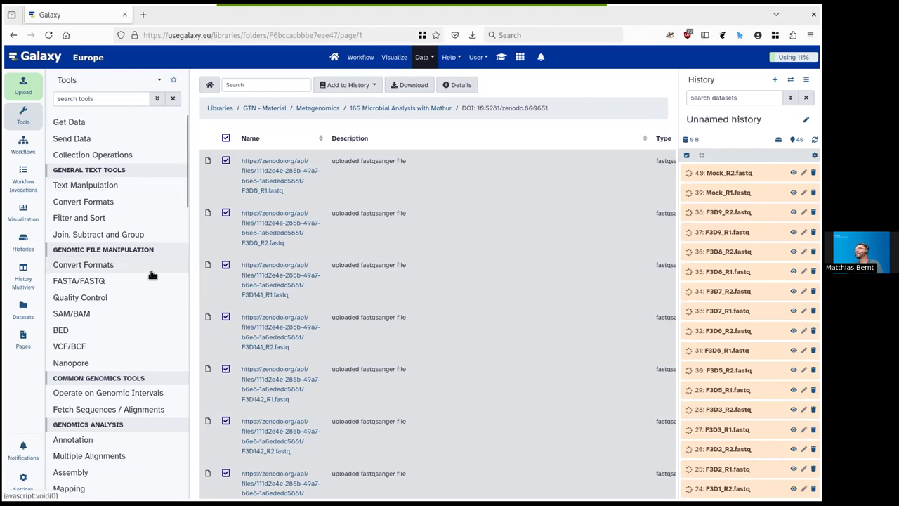
# Search the tools for dada2 and review the matching tools grouped by section.
pyautogui.click(27, 115)
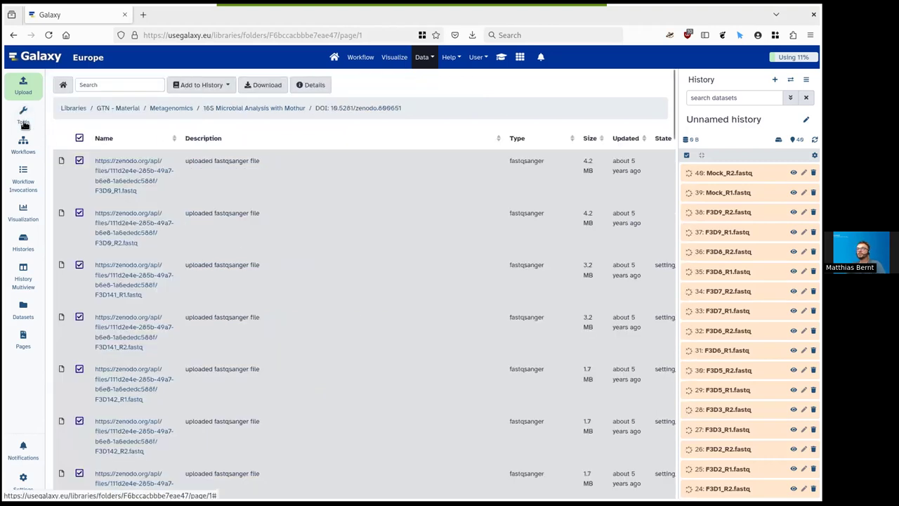
pyautogui.click(24, 123)
pyautogui.click(133, 97)
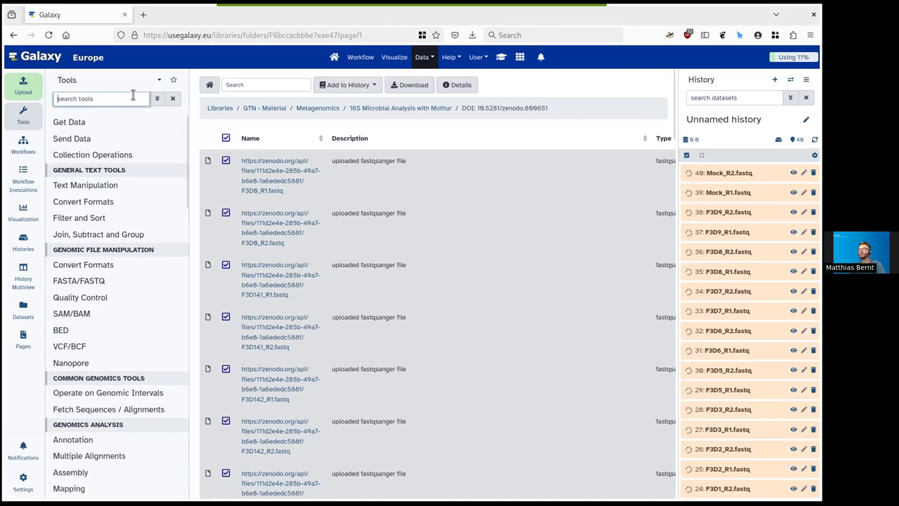
pyautogui.write('dada2')
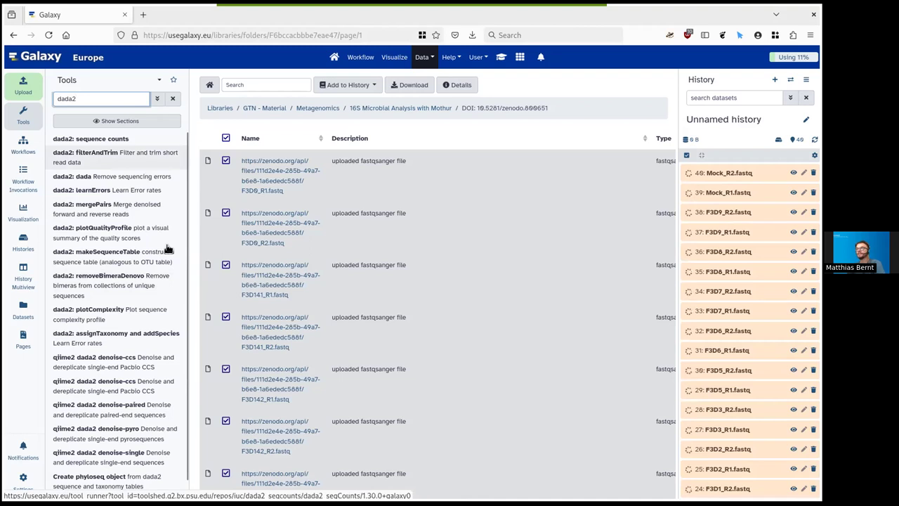
pyautogui.click(117, 120)
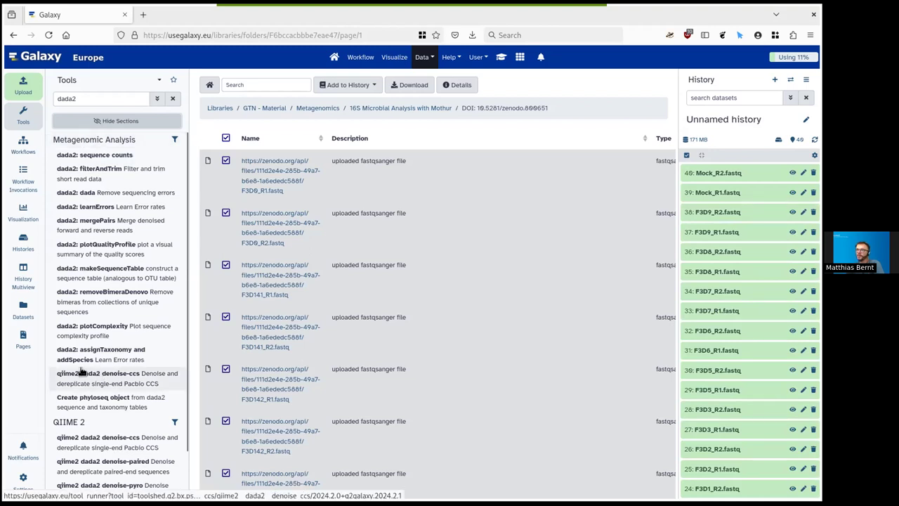
pyautogui.scroll(-1, 88, 383)
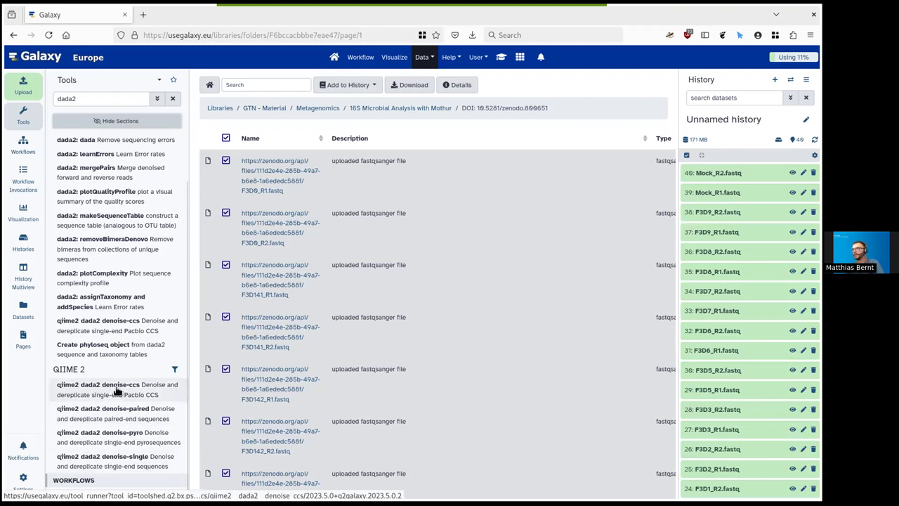
pyautogui.scroll(1, 117, 391)
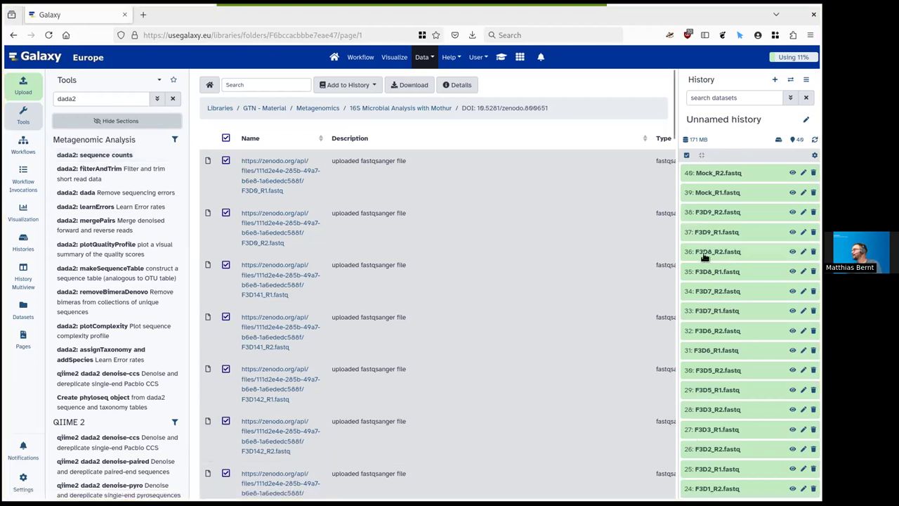
# Select all datasets in the history and start building a list of dataset pairs from them.
pyautogui.scroll(-5, 740, 203)
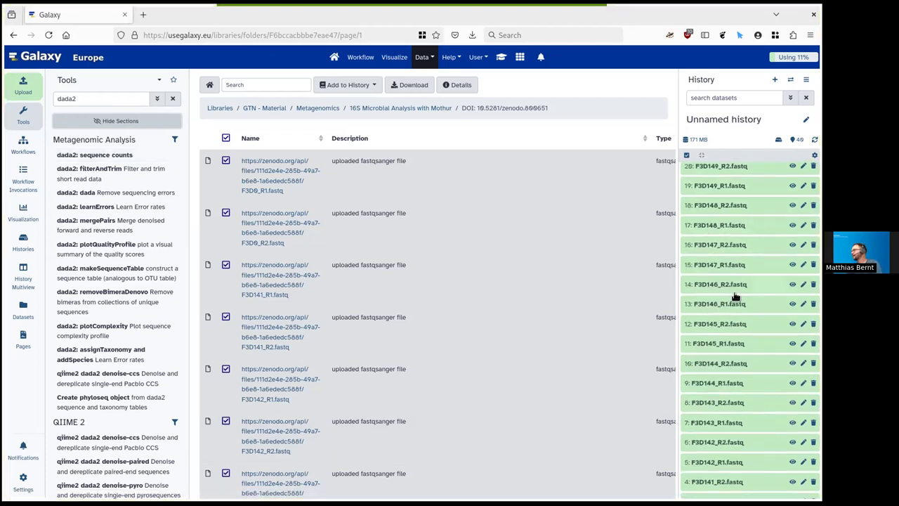
pyautogui.scroll(5, 722, 280)
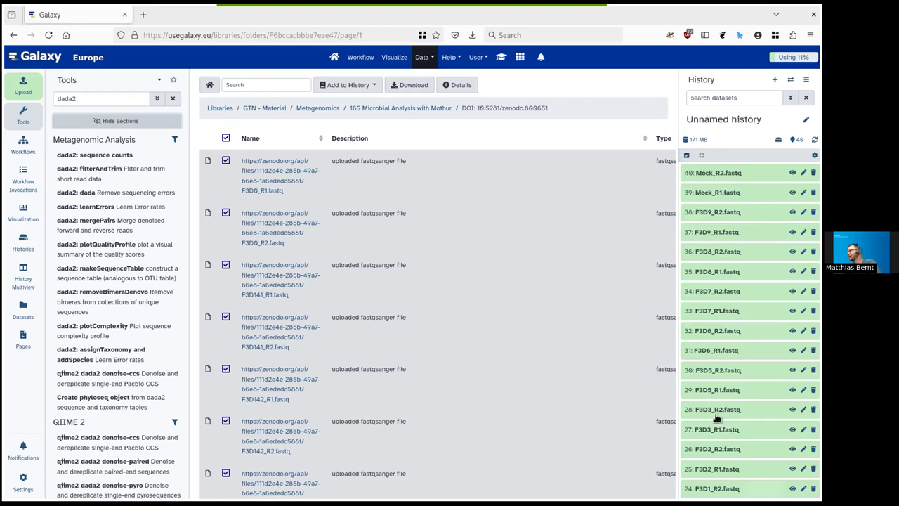
pyautogui.click(687, 156)
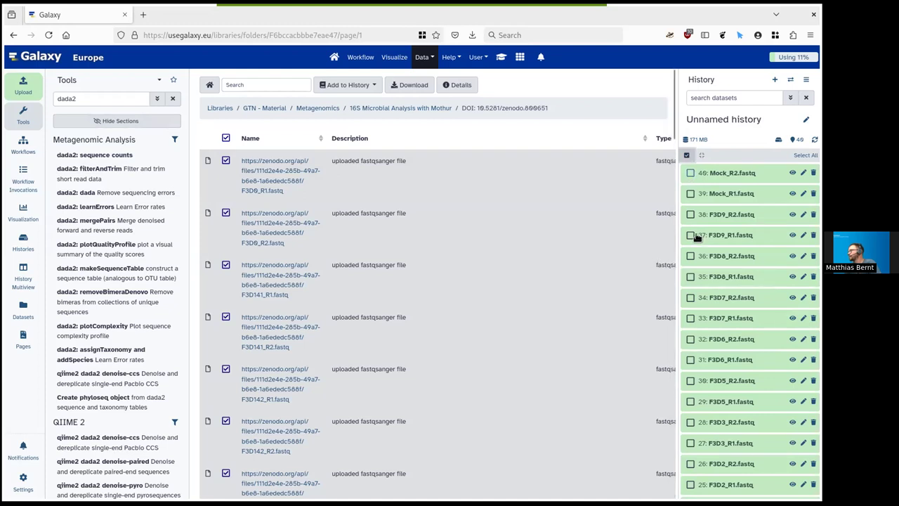
pyautogui.click(805, 156)
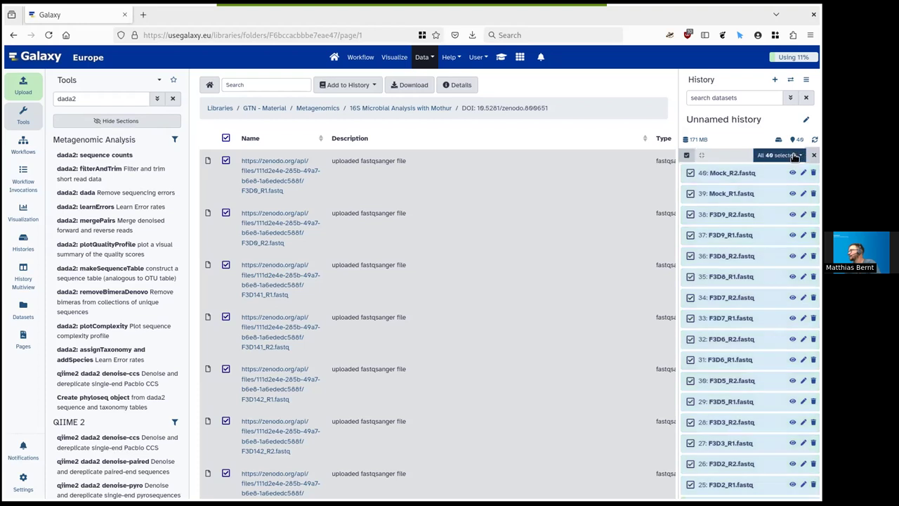
pyautogui.click(794, 156)
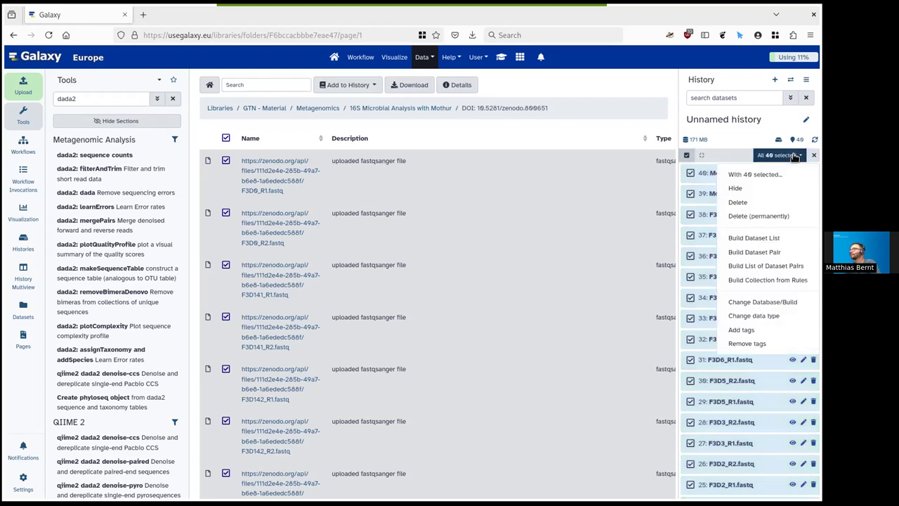
pyautogui.click(780, 267)
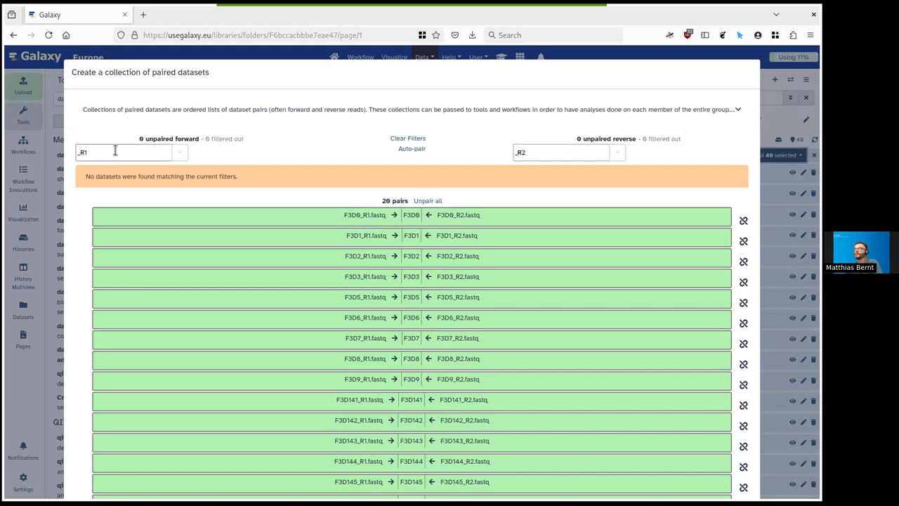
# Examine the forward and reverse name filters, the available forward suffix options and the automatically matched FASTQ pairs.
pyautogui.doubleClick(515, 151)
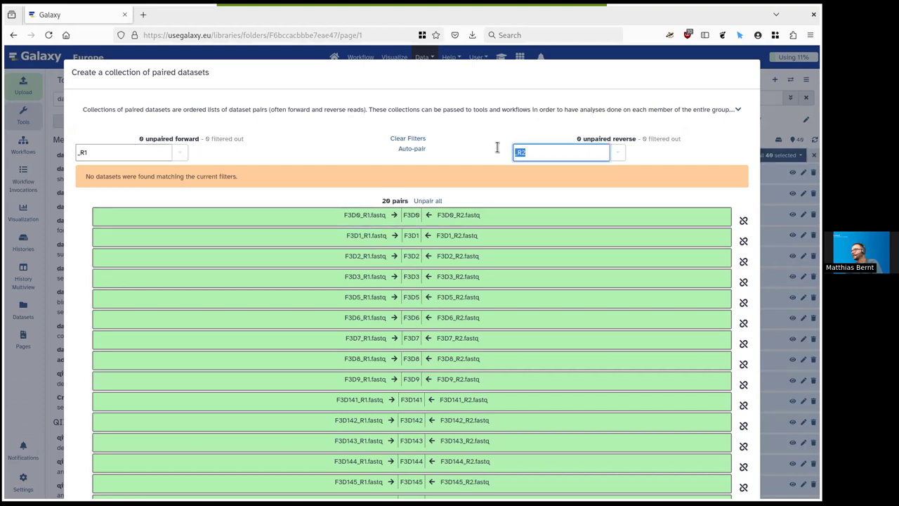
pyautogui.click(100, 150)
pyautogui.doubleClick(100, 150)
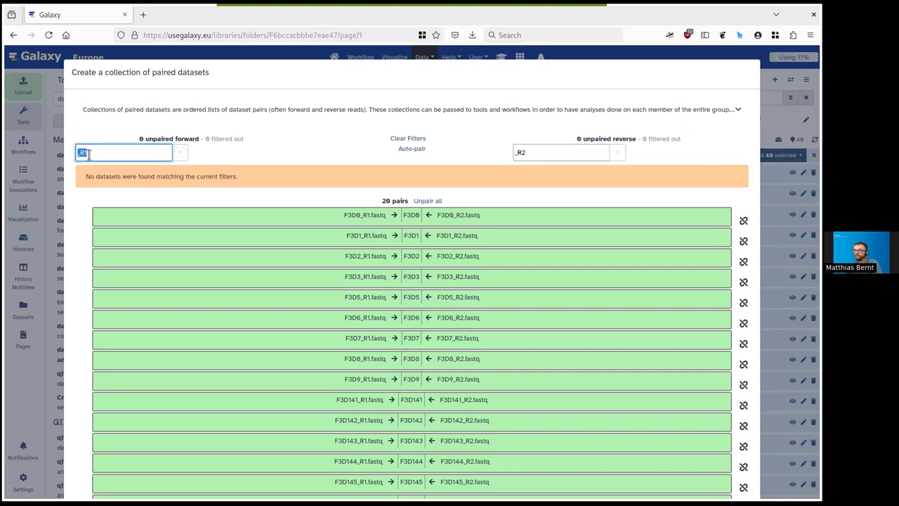
pyautogui.click(97, 152)
pyautogui.moveTo(569, 153); pyautogui.dragTo(475, 152)
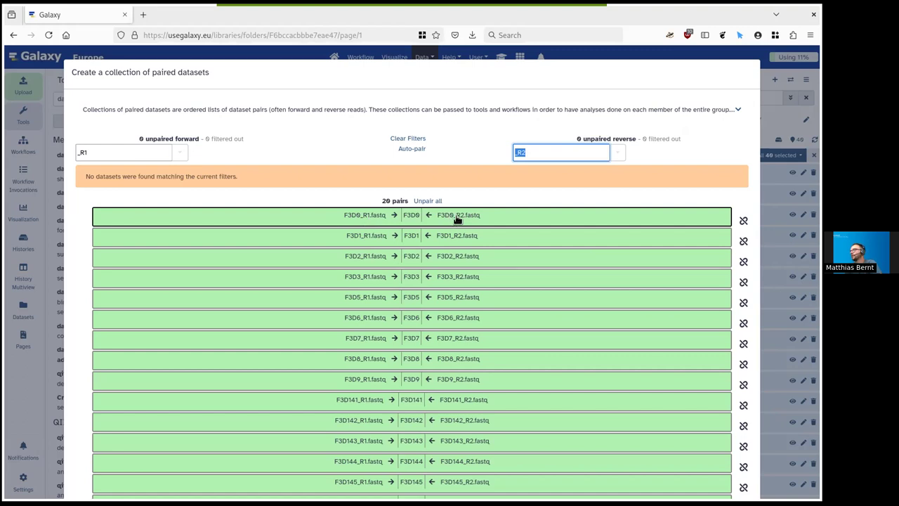
pyautogui.moveTo(544, 156); pyautogui.dragTo(487, 149)
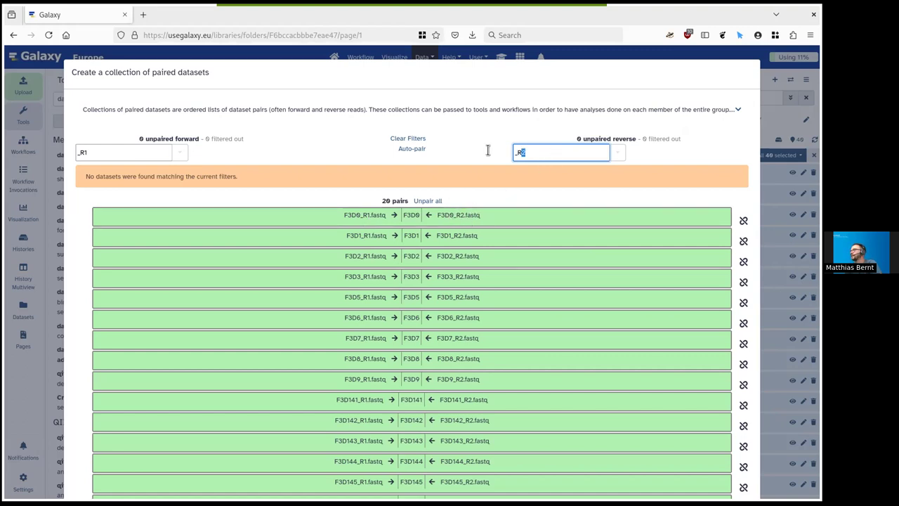
pyautogui.click(534, 153)
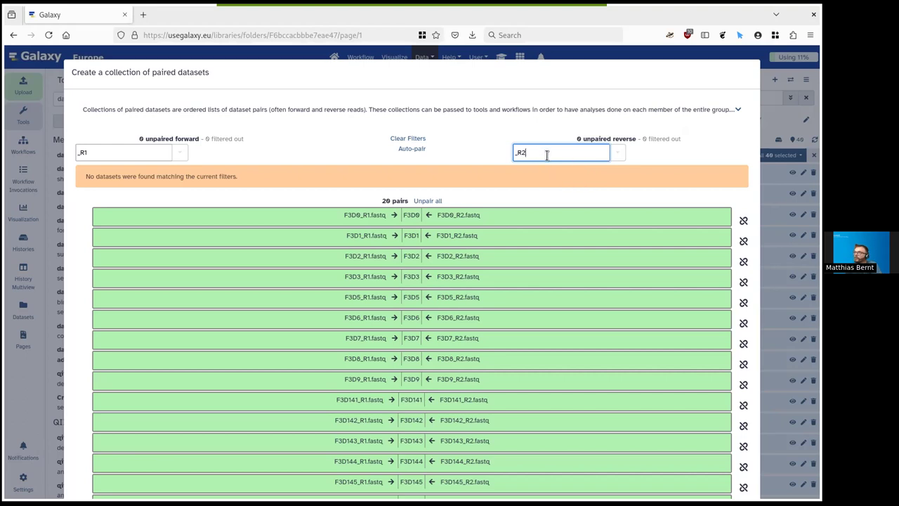
pyautogui.click(179, 152)
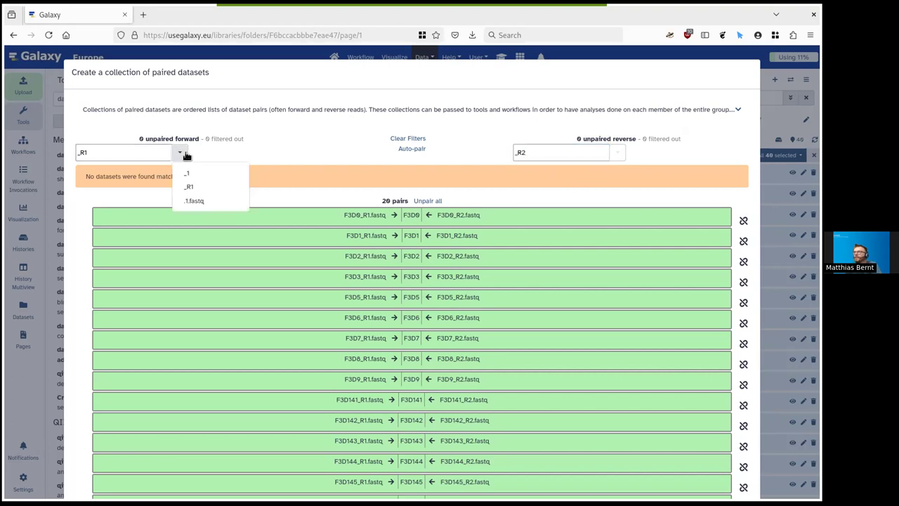
pyautogui.click(295, 142)
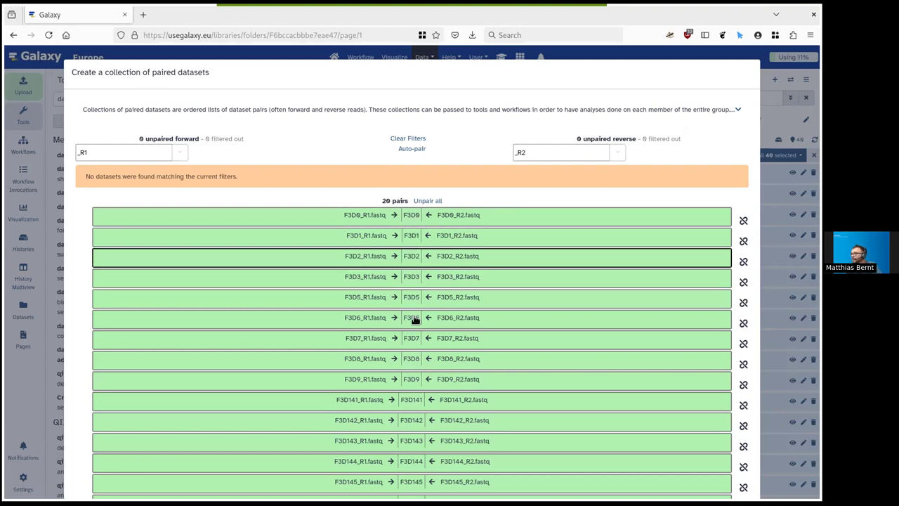
# Name the paired collection "samples", create it with the original elements hidden, and leave the history's selection mode.
pyautogui.scroll(-3, 400, 450)
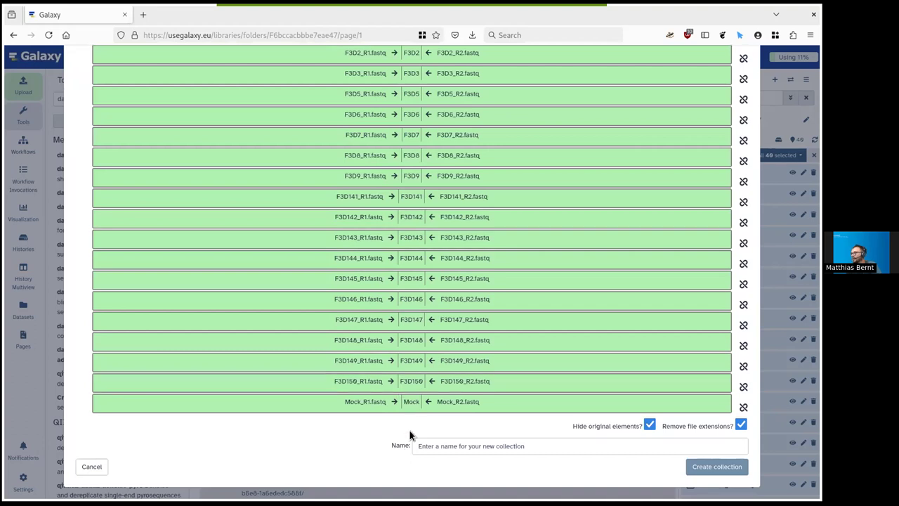
pyautogui.click(480, 444)
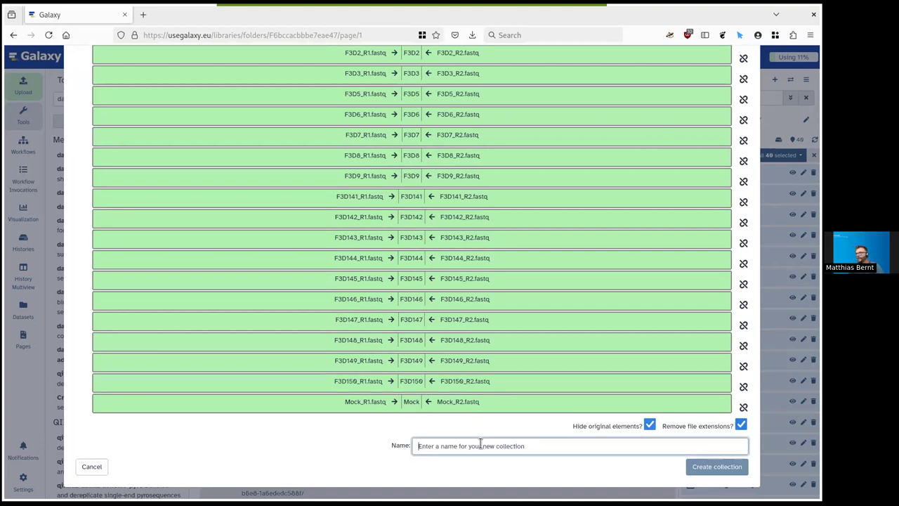
pyautogui.write('samples')
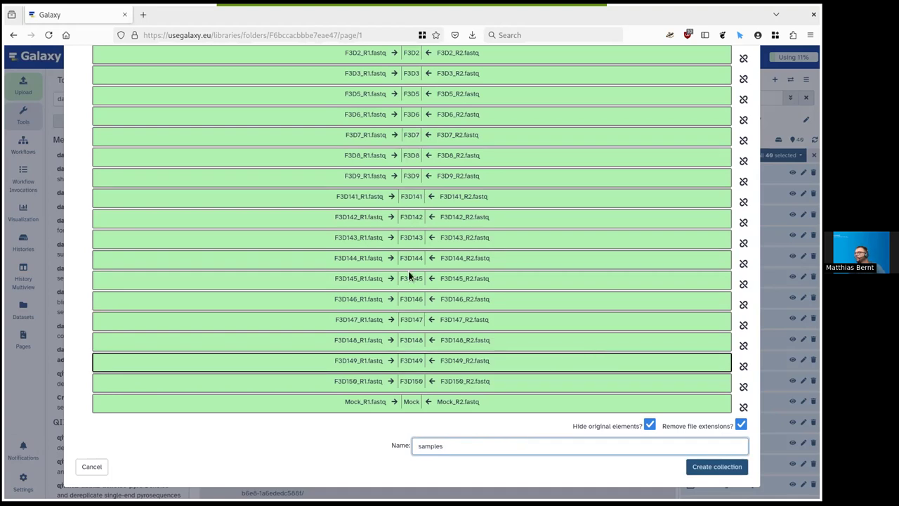
pyautogui.scroll(5, 411, 274)
pyautogui.scroll(-5, 414, 228)
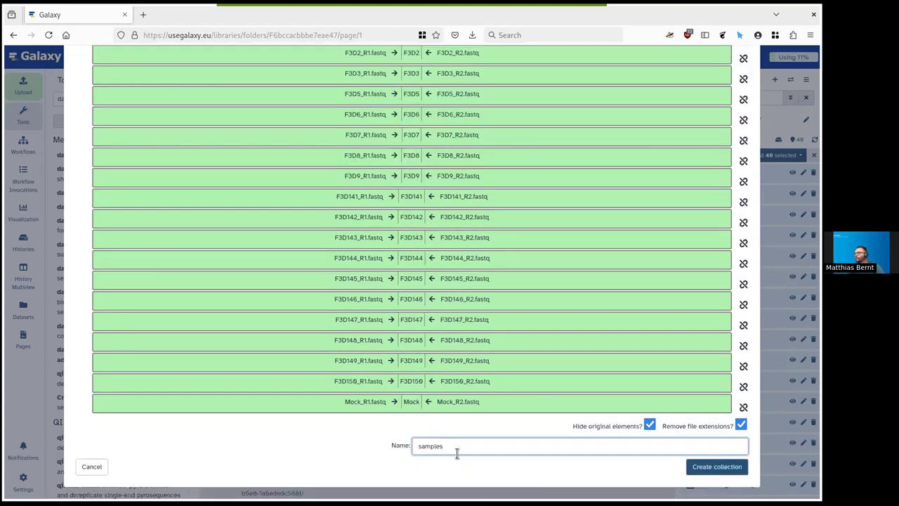
pyautogui.click(718, 466)
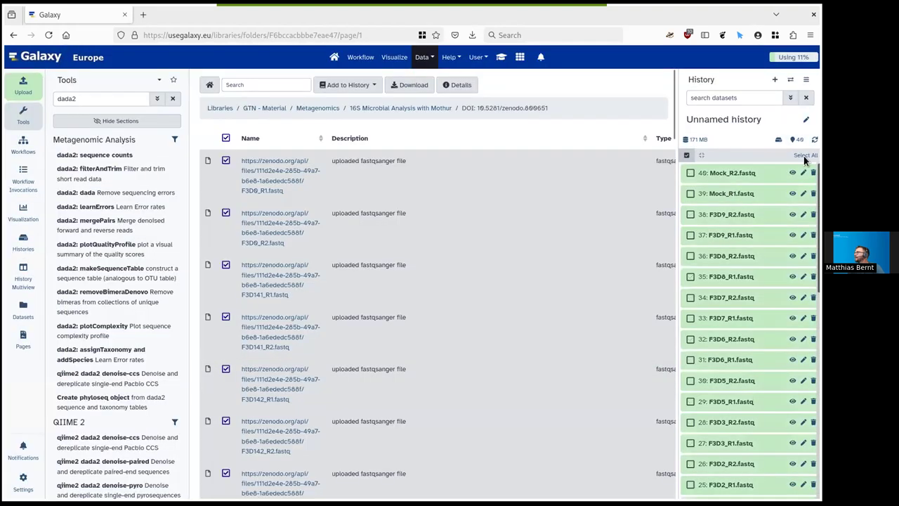
pyautogui.click(684, 156)
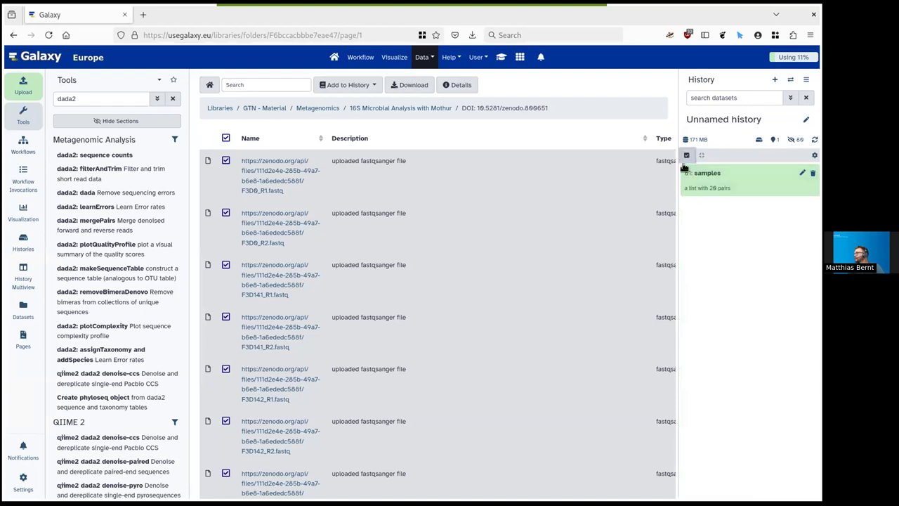
pyautogui.click(687, 156)
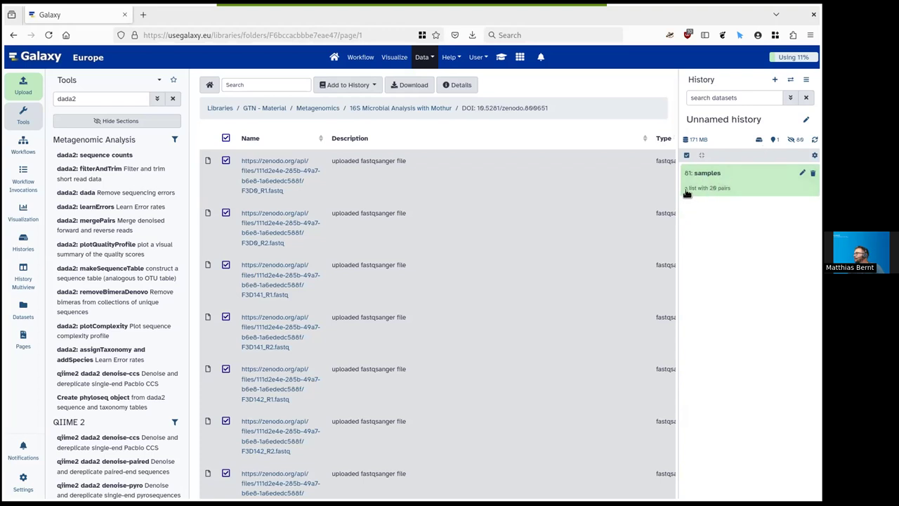
# Open the samples collection and its F3D0 pair, and expand the details of the forward and reverse datasets.
pyautogui.click(723, 176)
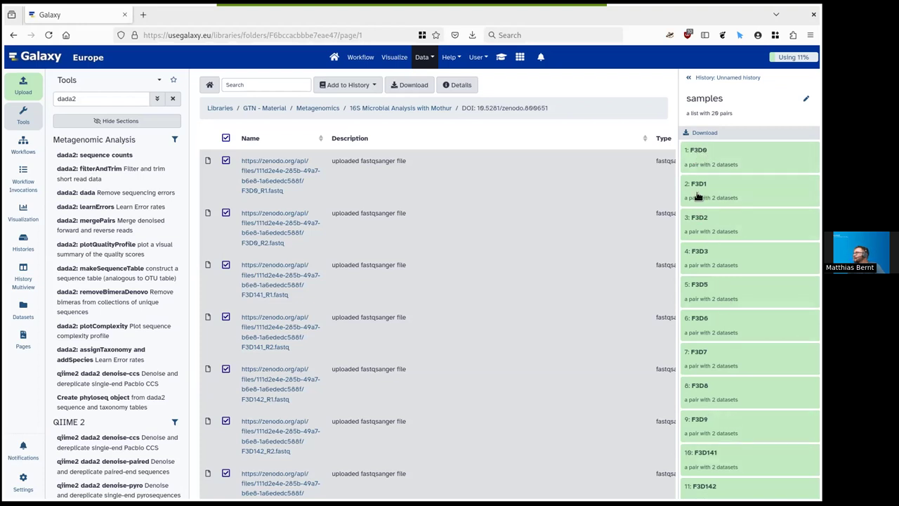
pyautogui.click(716, 154)
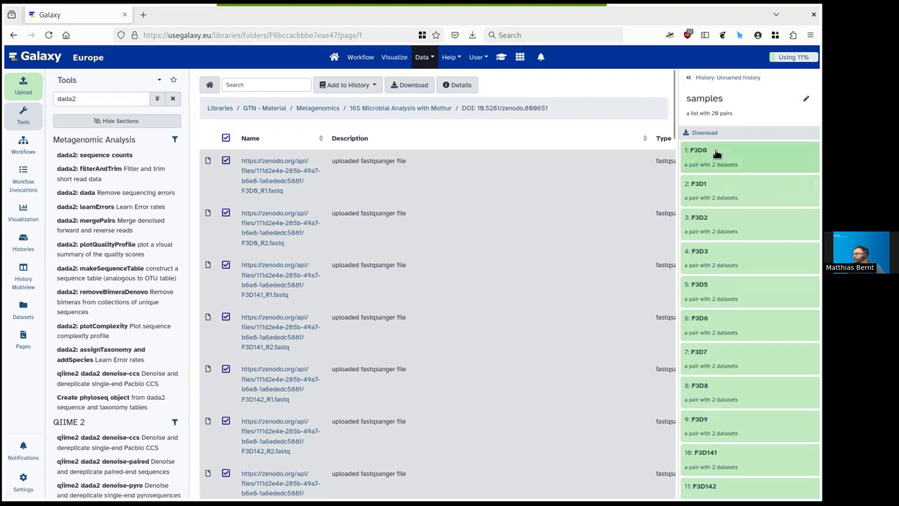
pyautogui.click(750, 151)
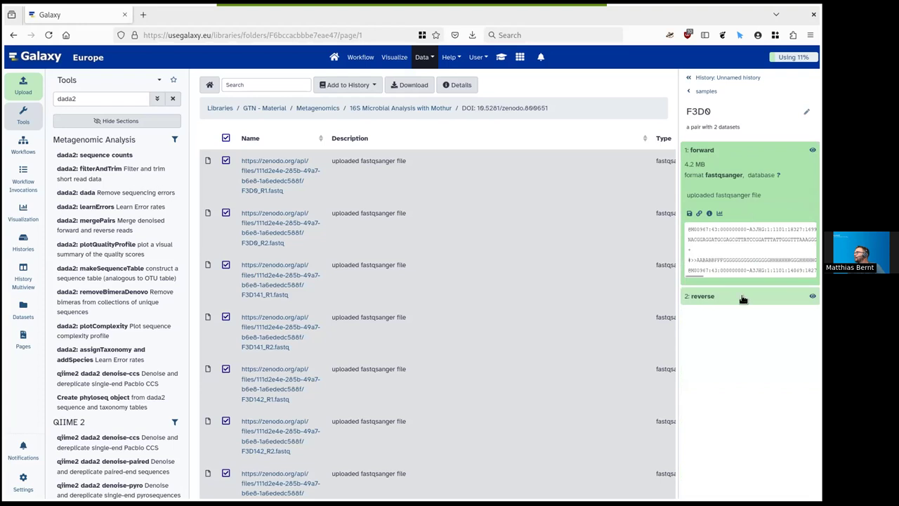
pyautogui.click(740, 297)
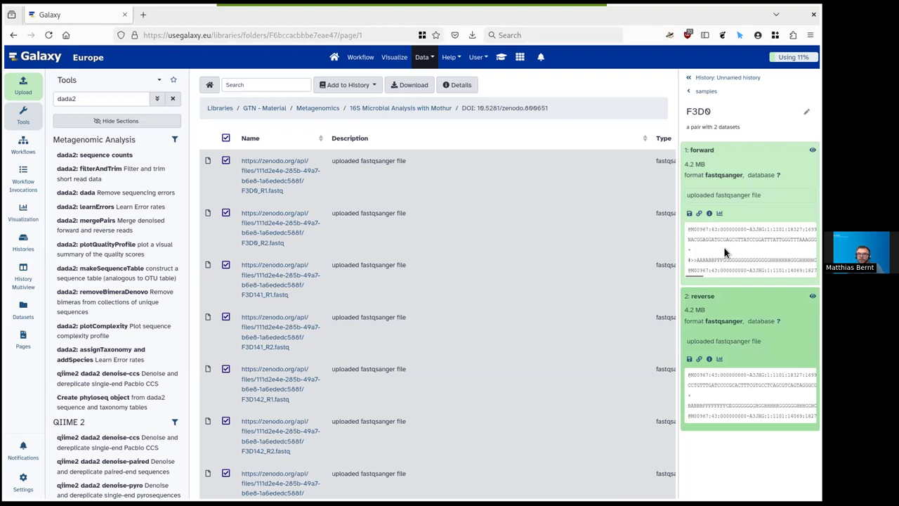
# Display the contents of F3D0's forward dataset and examine the first read's header and sequence lines.
pyautogui.click(811, 151)
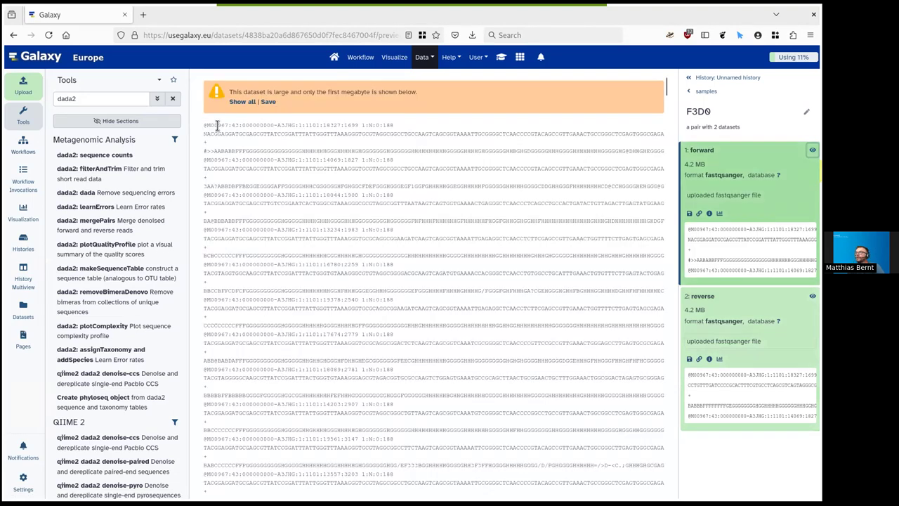
pyautogui.moveTo(203, 125); pyautogui.dragTo(413, 128)
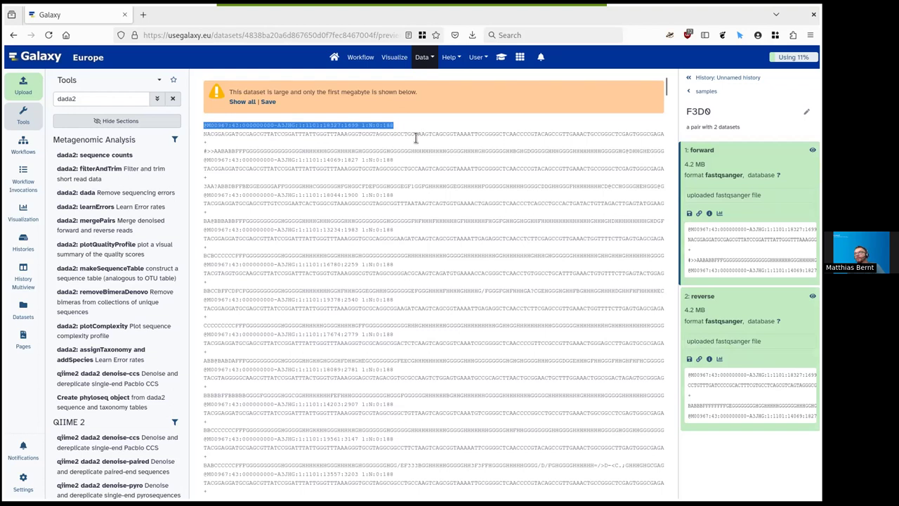
pyautogui.click(369, 135)
pyautogui.moveTo(369, 134); pyautogui.dragTo(664, 138)
pyautogui.click(382, 164)
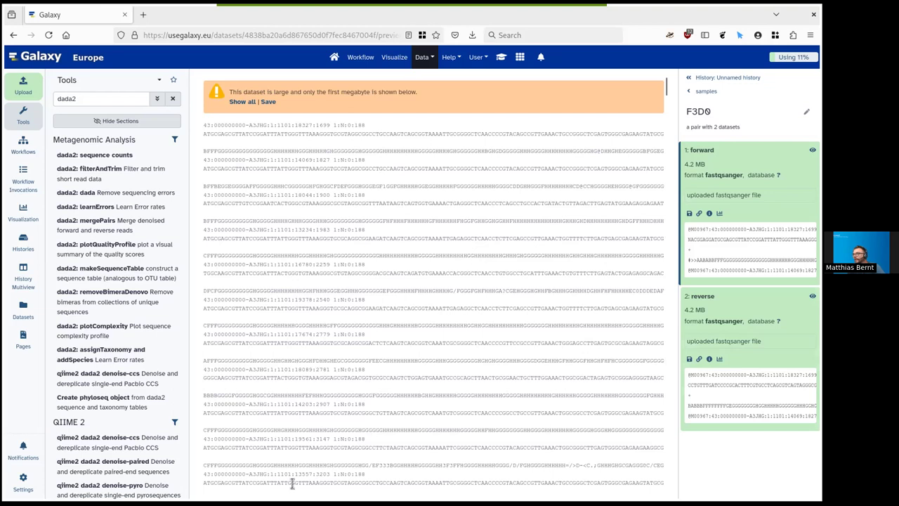
pyautogui.moveTo(246, 139); pyautogui.dragTo(177, 140)
pyautogui.click(233, 151)
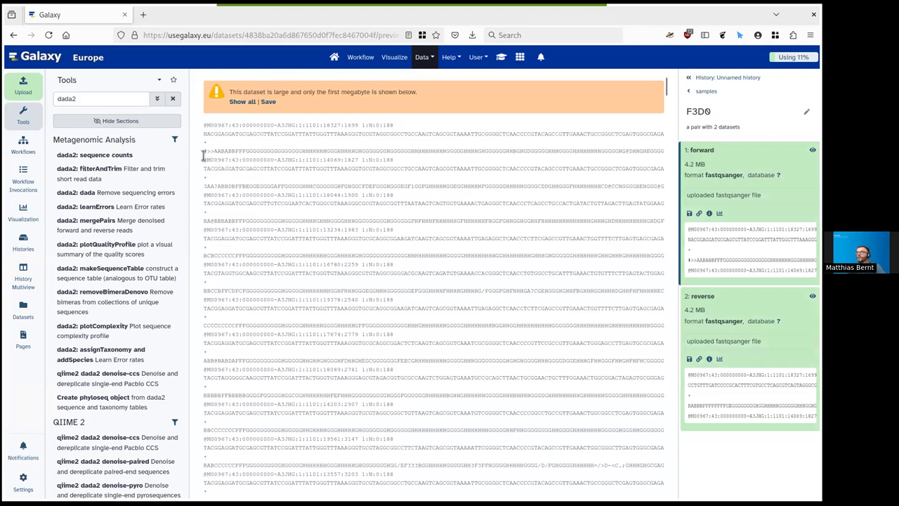
# Examine how the first FASTQ record is structured, including its separator line and base quality string.
pyautogui.moveTo(203, 154); pyautogui.dragTo(198, 120)
pyautogui.click(220, 137)
pyautogui.moveTo(356, 133); pyautogui.dragTo(362, 134)
pyautogui.moveTo(231, 150); pyautogui.dragTo(597, 152)
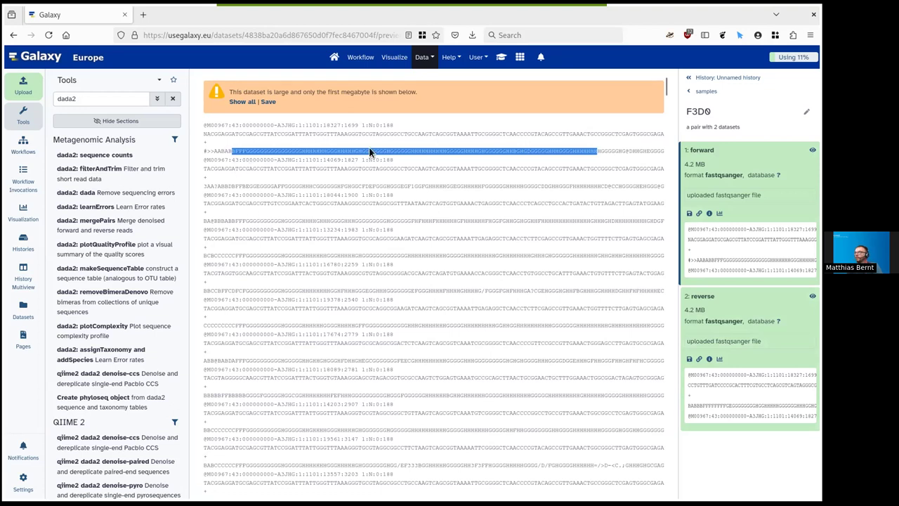
pyautogui.click(229, 143)
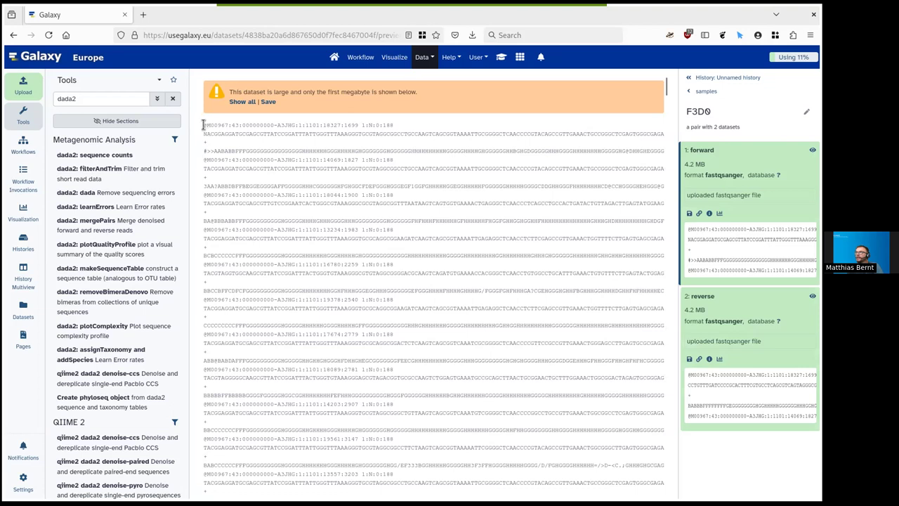
pyautogui.moveTo(204, 124); pyautogui.dragTo(204, 159)
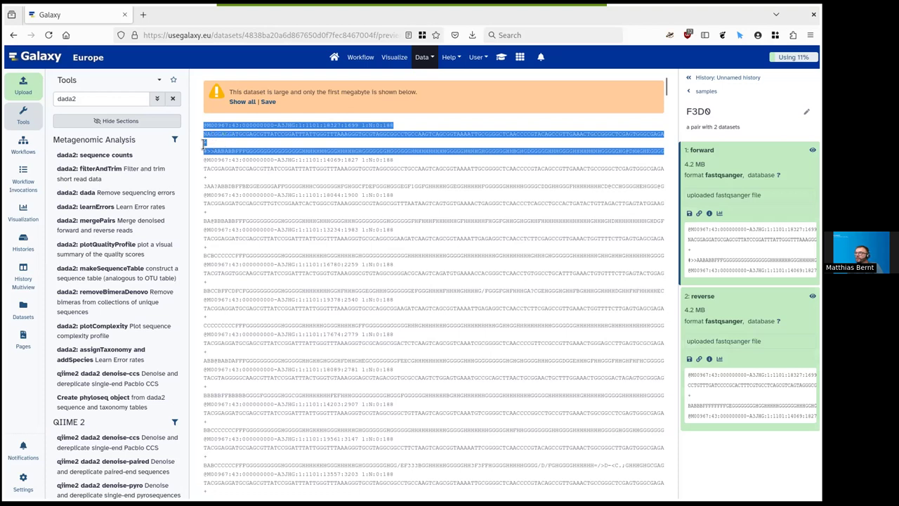
pyautogui.click(204, 144)
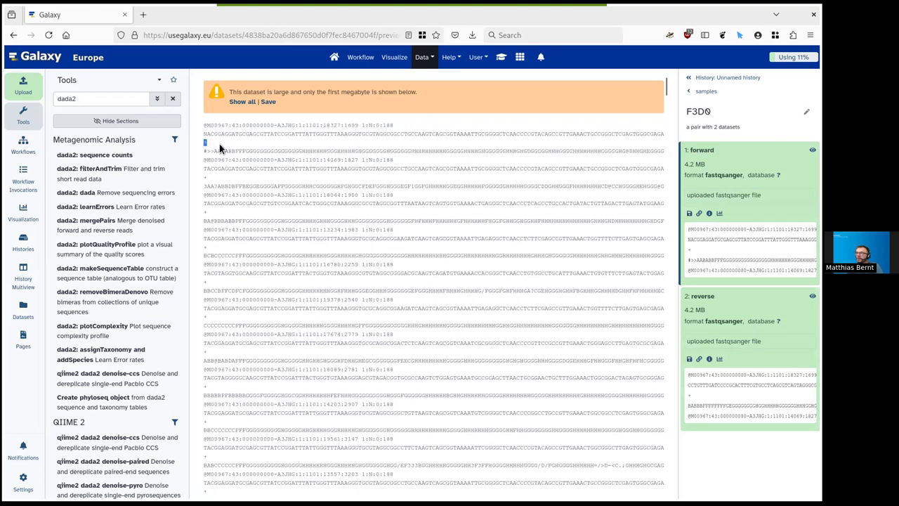
pyautogui.moveTo(245, 146); pyautogui.dragTo(395, 140)
pyautogui.click(395, 141)
pyautogui.moveTo(267, 147); pyautogui.dragTo(204, 150)
pyautogui.click(301, 143)
# Return to the history's dataset list and rename the history to "GTA 2024 dada2".
pyautogui.click(707, 78)
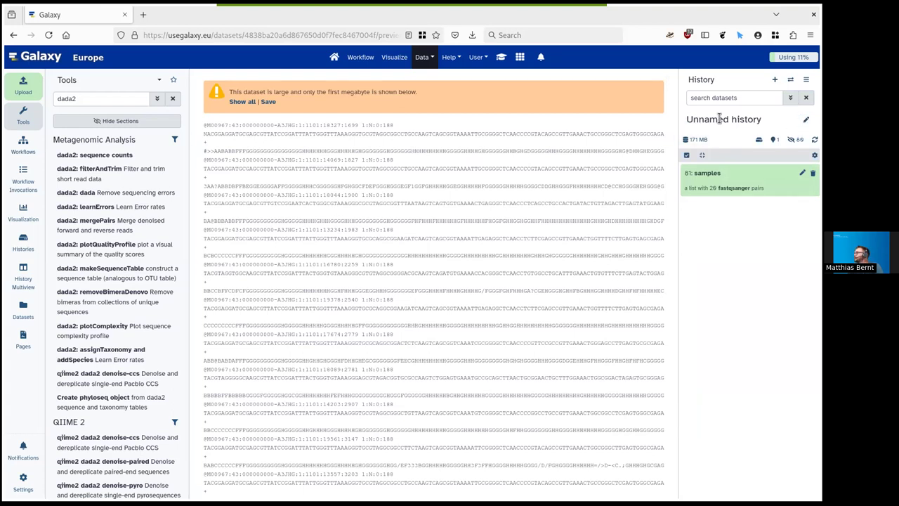
pyautogui.click(806, 121)
pyautogui.moveTo(764, 141); pyautogui.dragTo(611, 132)
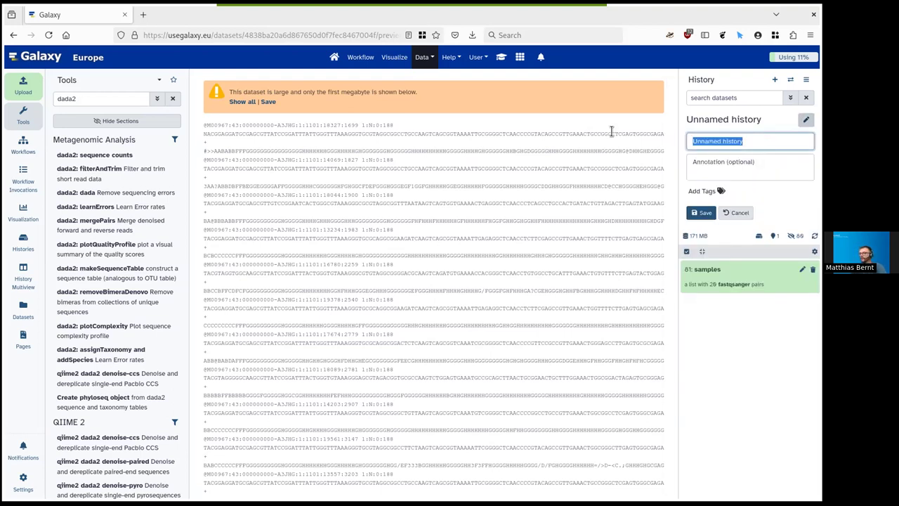
pyautogui.write('GTA ')
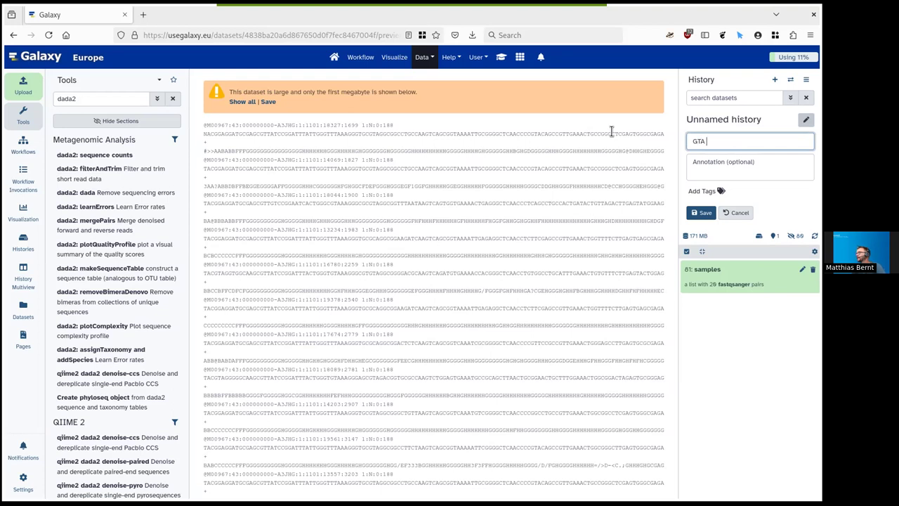
pyautogui.write('2024 dada2')
pyautogui.click(701, 213)
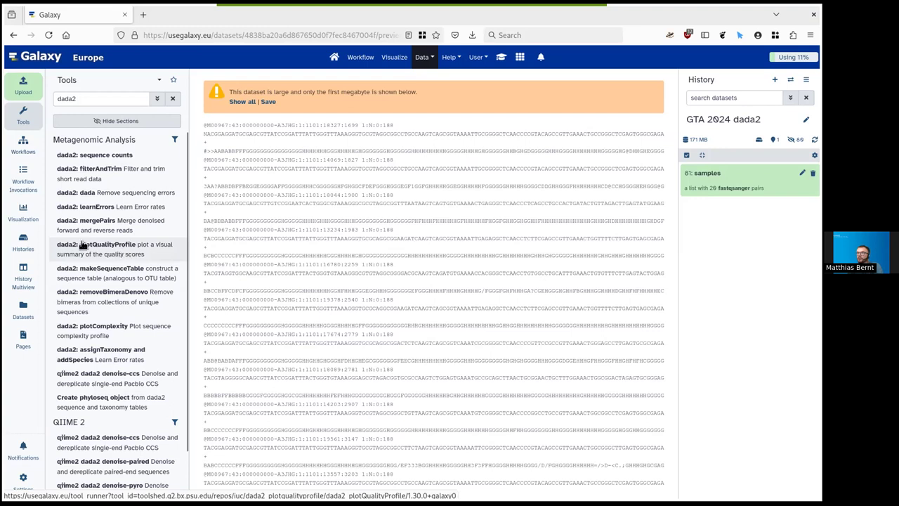
# Open the dada2: plotQualityProfile tool and select Joint processing mode with paired reads in a data set pair.
pyautogui.click(137, 253)
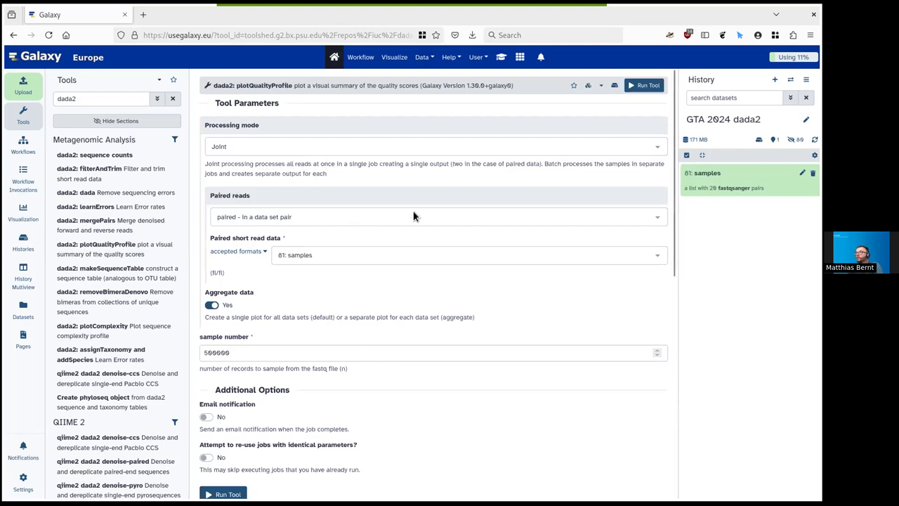
pyautogui.click(284, 146)
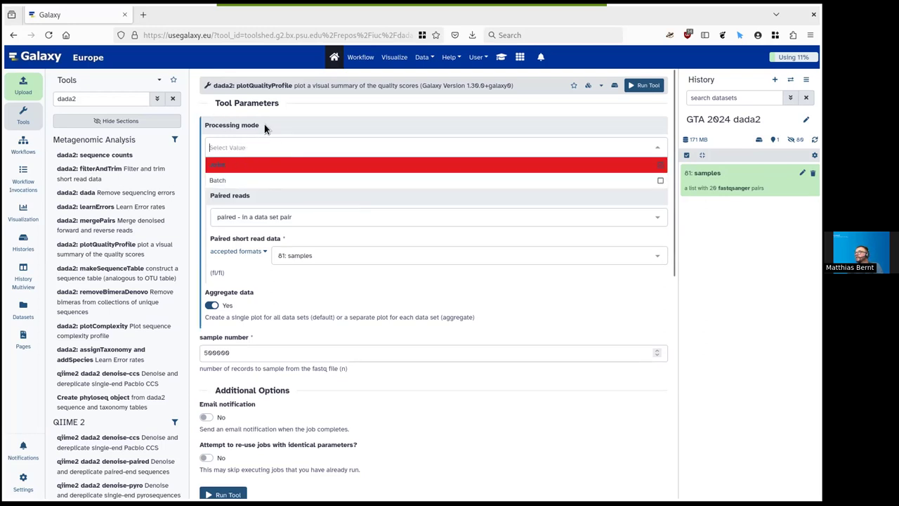
pyautogui.press('Down')
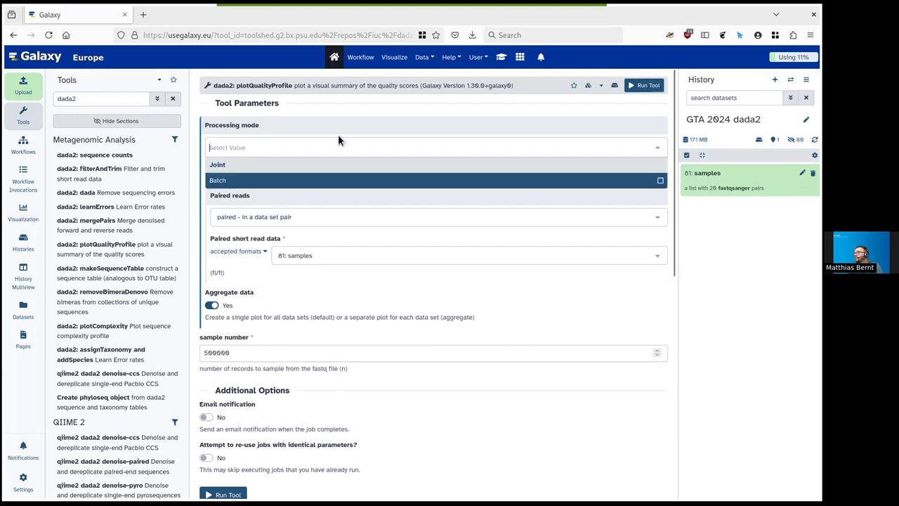
pyautogui.click(269, 164)
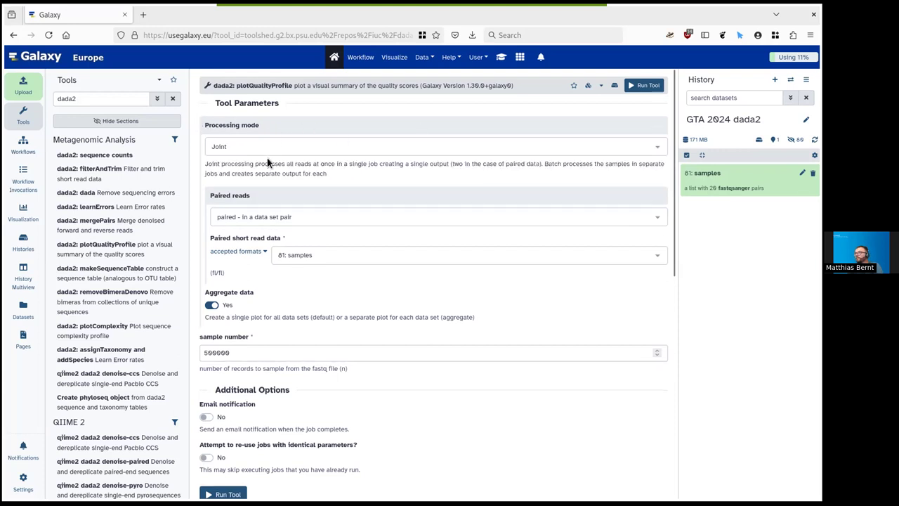
pyautogui.click(290, 219)
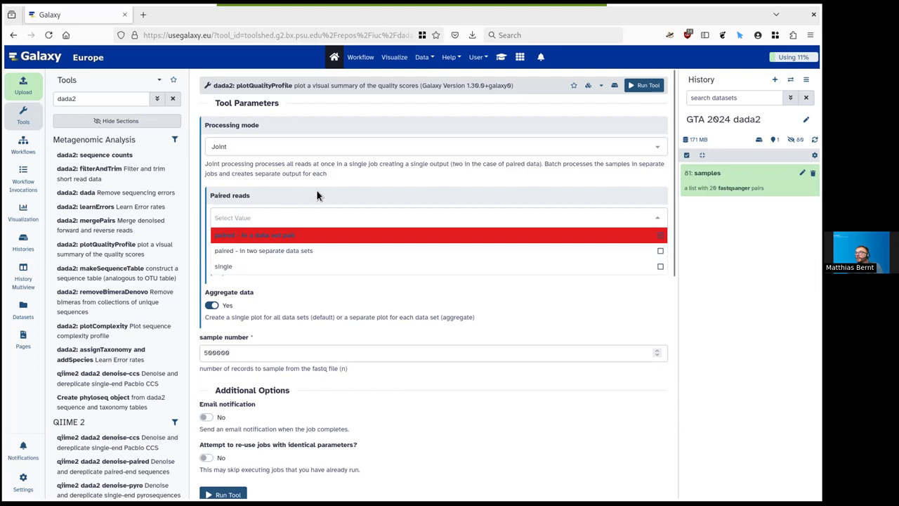
pyautogui.click(252, 237)
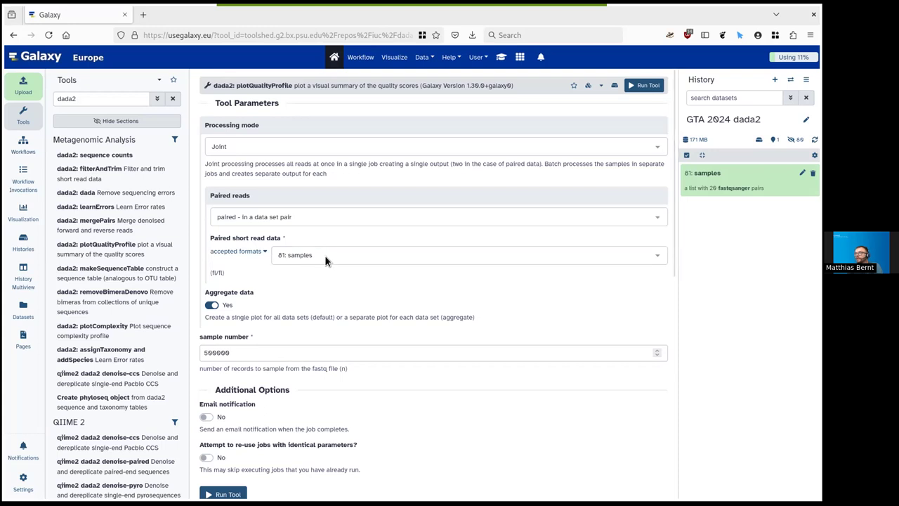
# Turn off data aggregation and run plotQualityProfile on the samples collection in Joint mode with the default sample number.
pyautogui.click(212, 304)
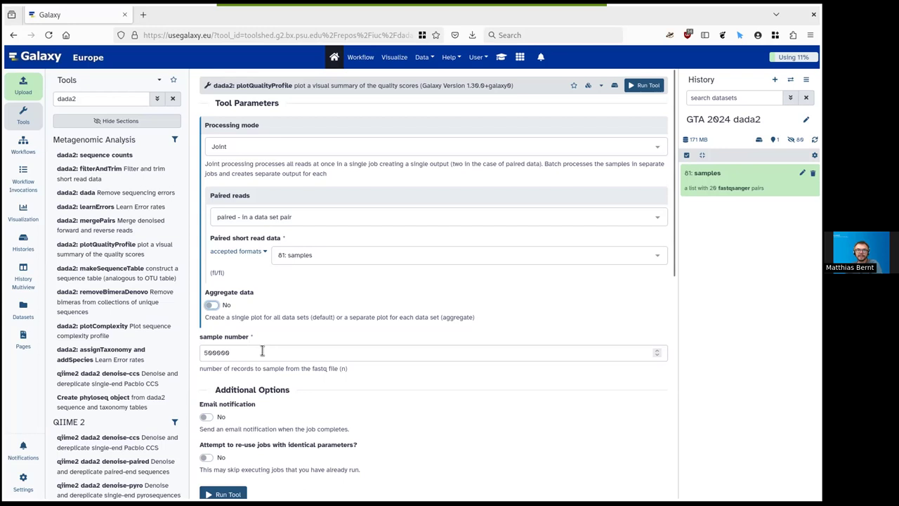
pyautogui.doubleClick(211, 353)
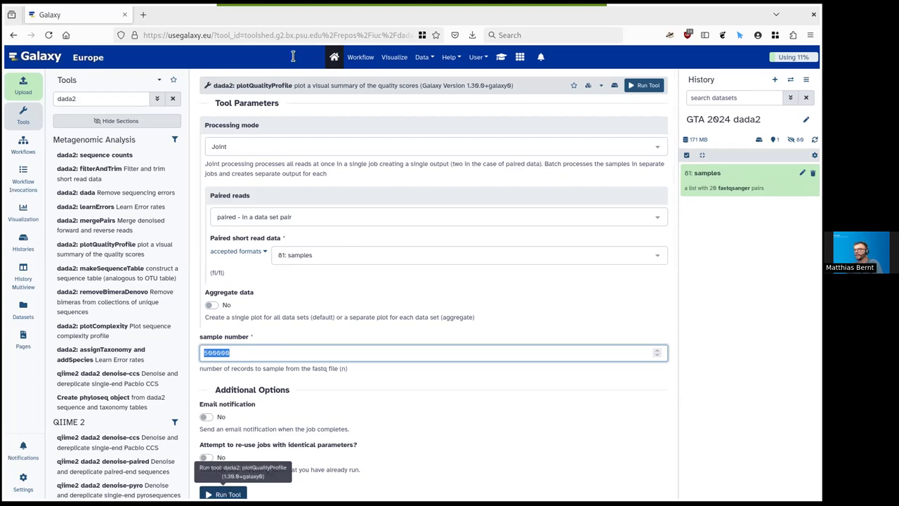
pyautogui.click(233, 146)
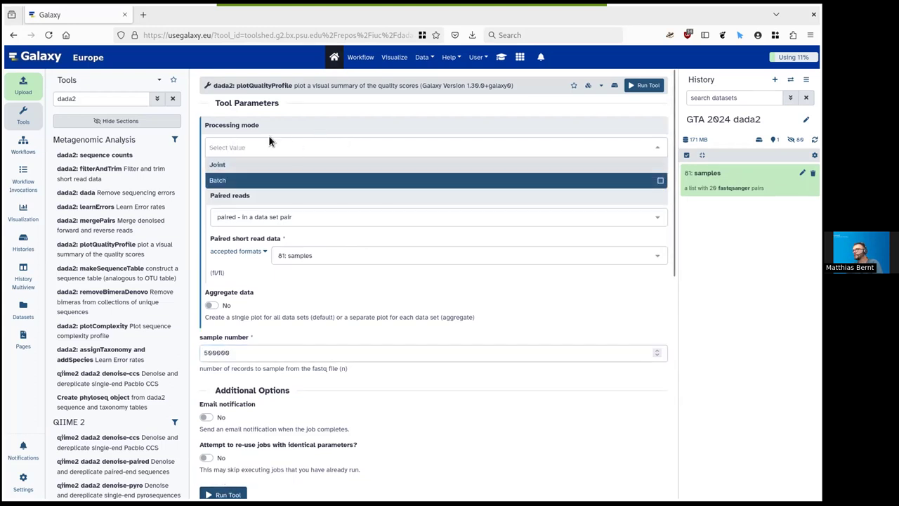
pyautogui.click(299, 104)
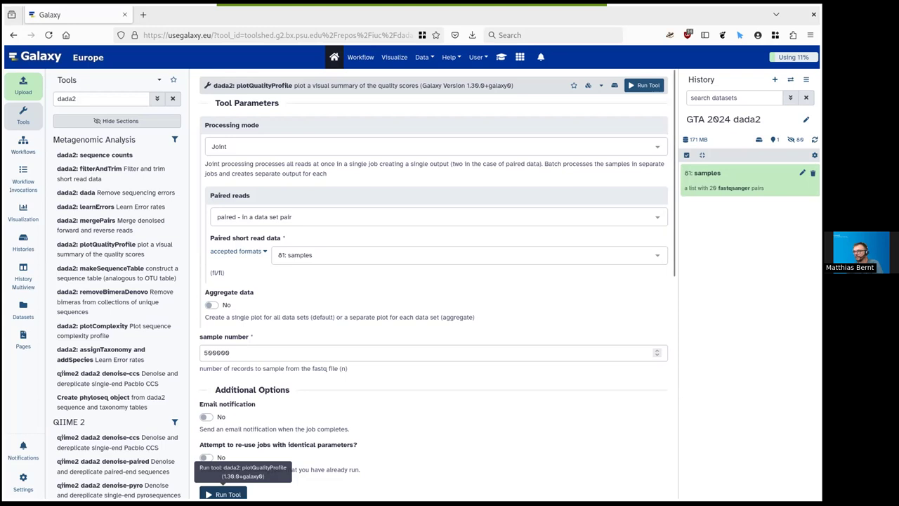
pyautogui.click(227, 492)
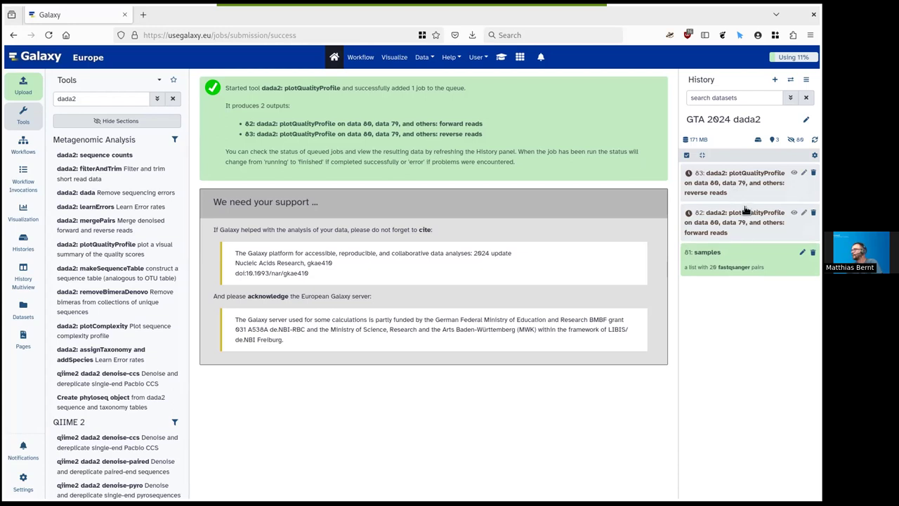
# Reload the plotQualityProfile settings from the forward reads output and set the processing mode to Batch.
pyautogui.click(734, 225)
pyautogui.click(699, 295)
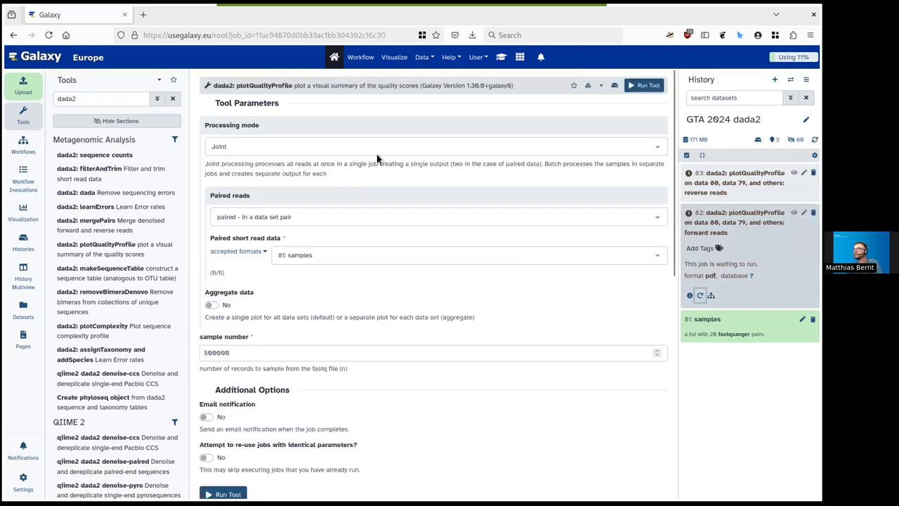
pyautogui.click(271, 146)
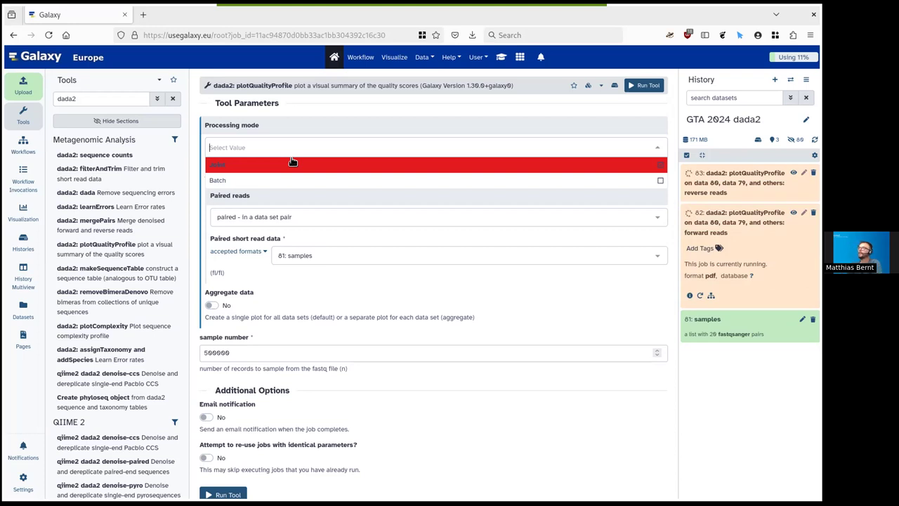
pyautogui.click(339, 118)
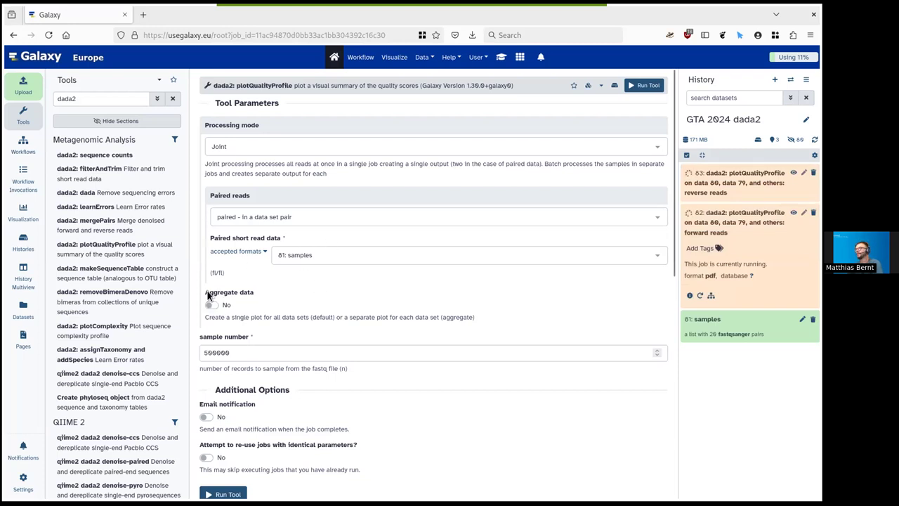
pyautogui.click(244, 143)
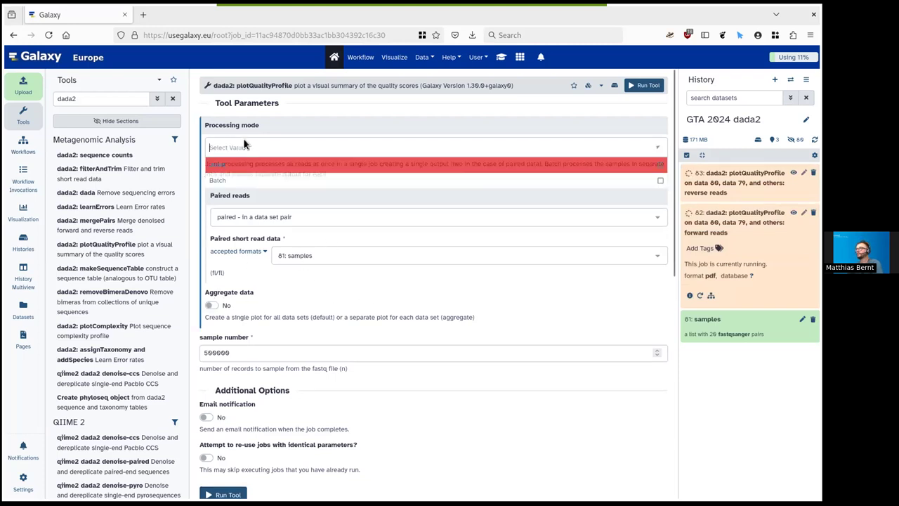
pyautogui.click(219, 181)
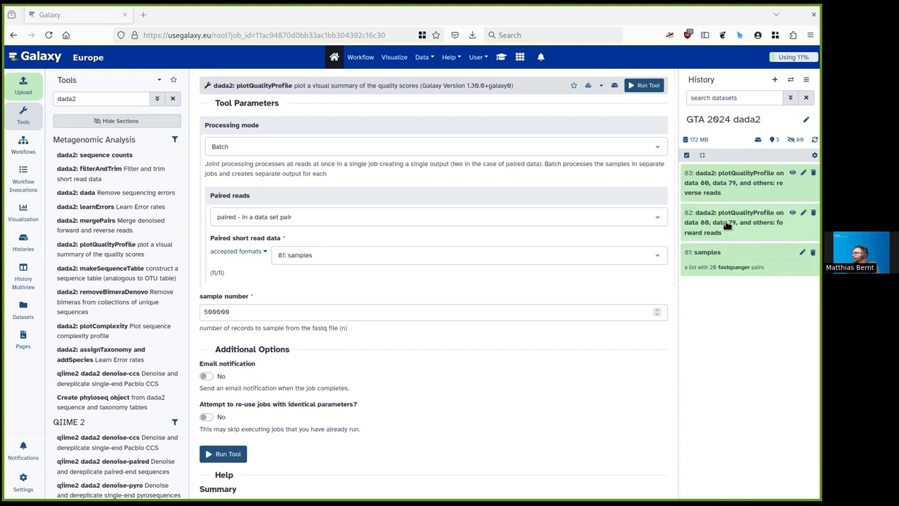
# Expand the details of both plotQualityProfile outputs and display the forward reads plots.
pyautogui.click(730, 190)
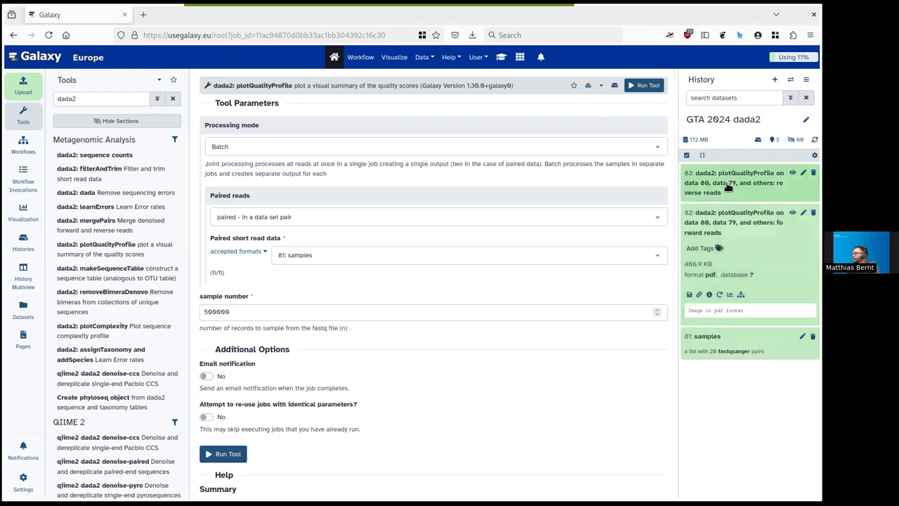
pyautogui.click(733, 307)
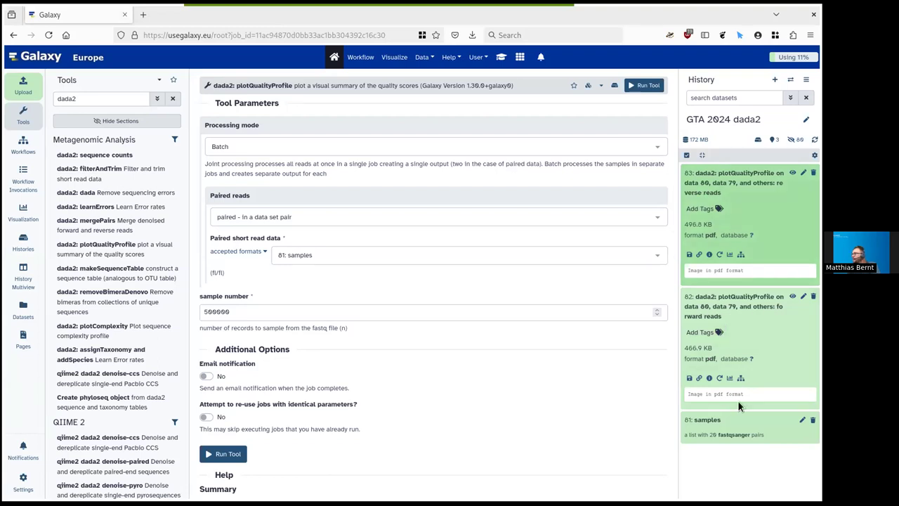
pyautogui.click(792, 296)
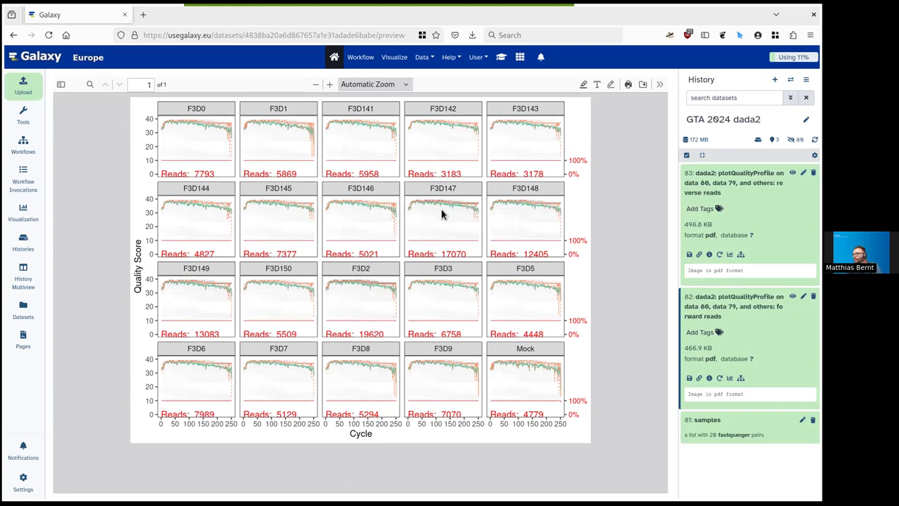
# Examine the forward reads plots at 400% and at automatic zoom, and display the reverse reads plots for comparison.
pyautogui.click(375, 83)
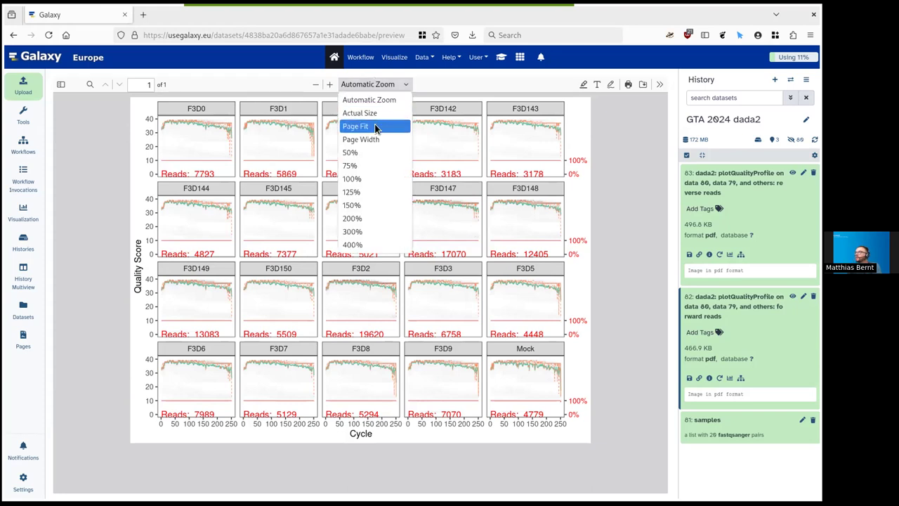
pyautogui.click(372, 243)
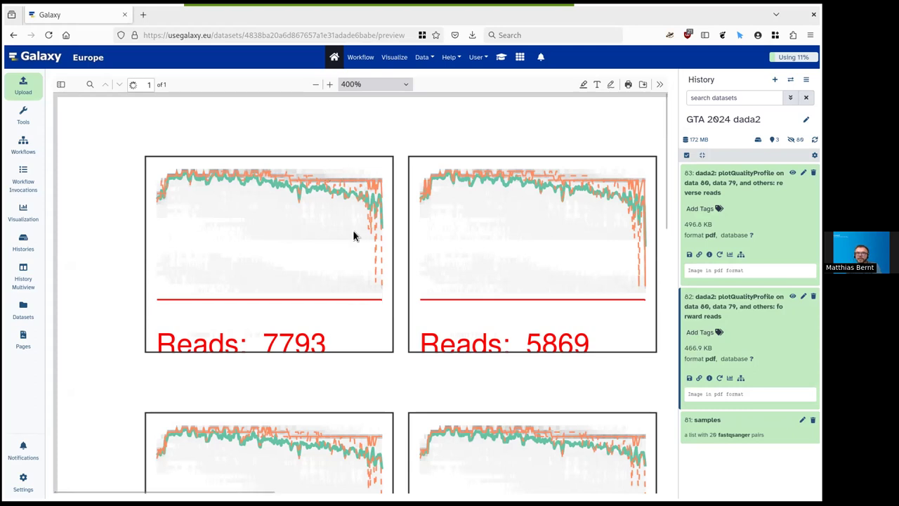
pyautogui.click(389, 85)
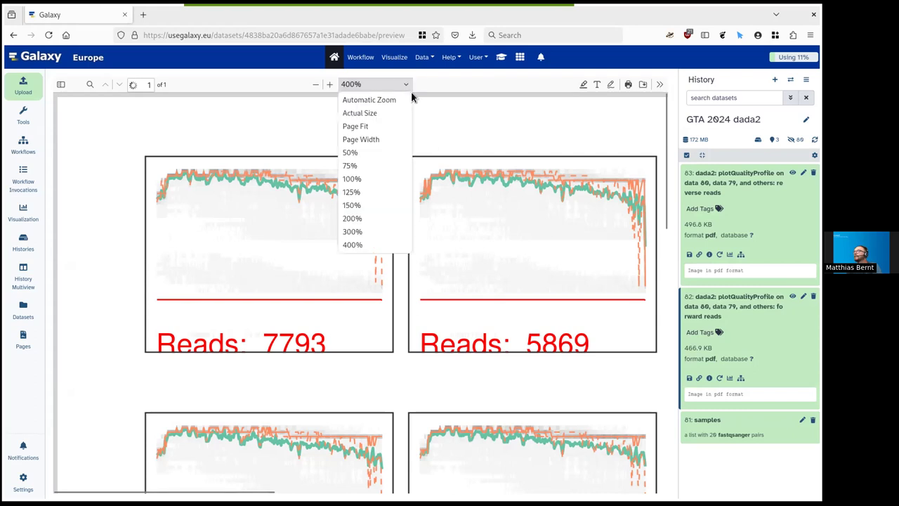
pyautogui.click(374, 100)
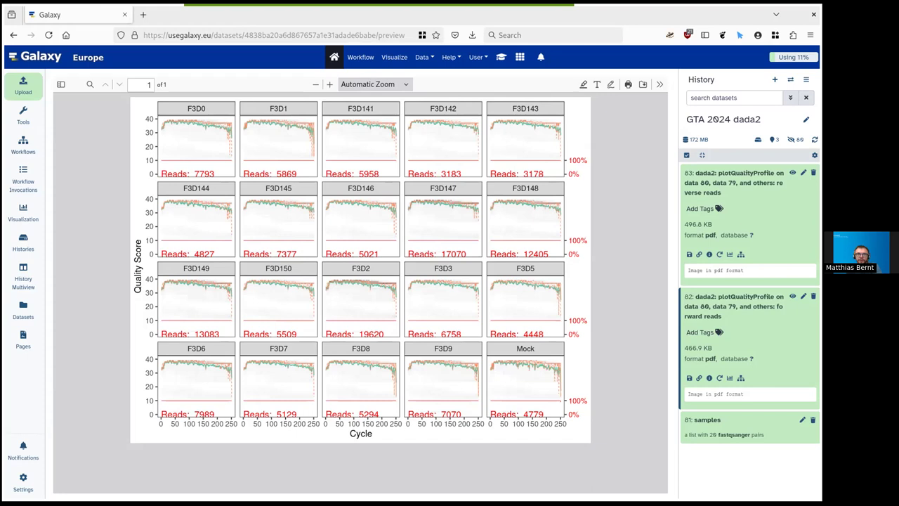
pyautogui.click(791, 173)
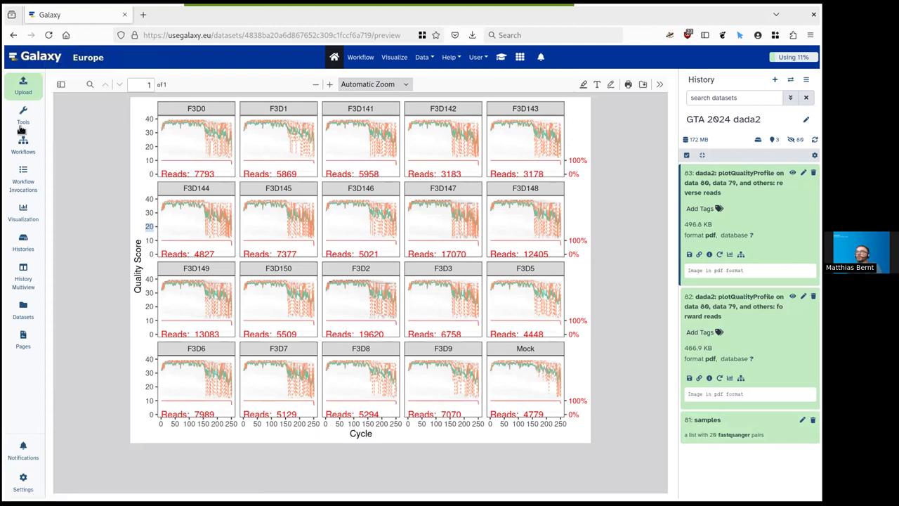
# Check the element order in the samples collection and run Sort collection on it with the alphabetical sort type.
pyautogui.click(736, 429)
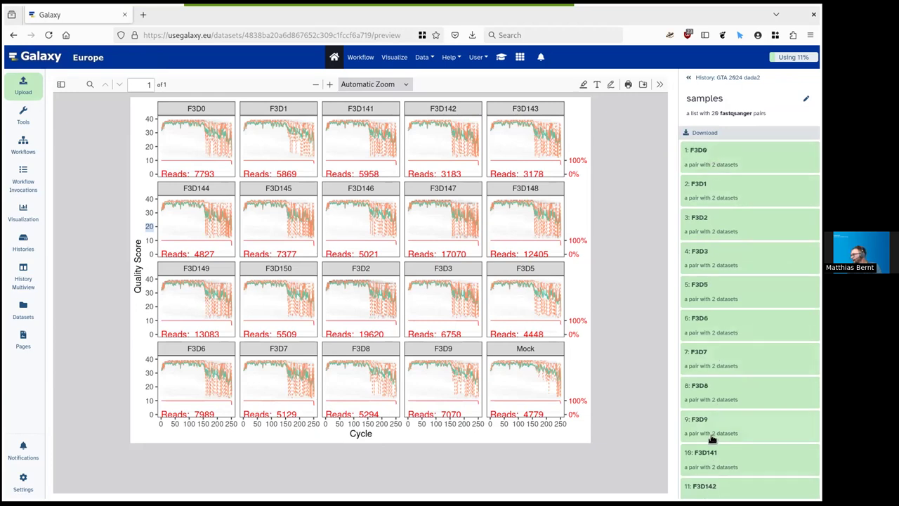
pyautogui.click(21, 118)
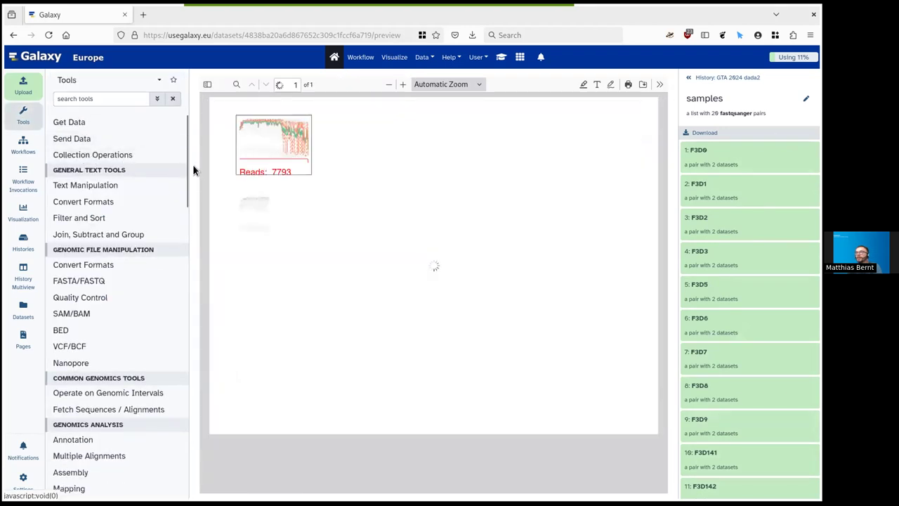
pyautogui.click(93, 156)
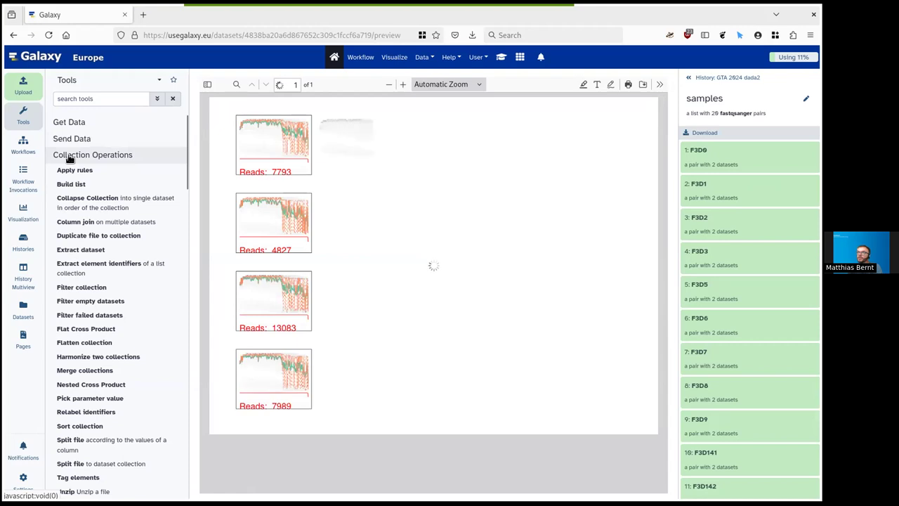
pyautogui.scroll(-1, 99, 371)
pyautogui.scroll(-3, 99, 374)
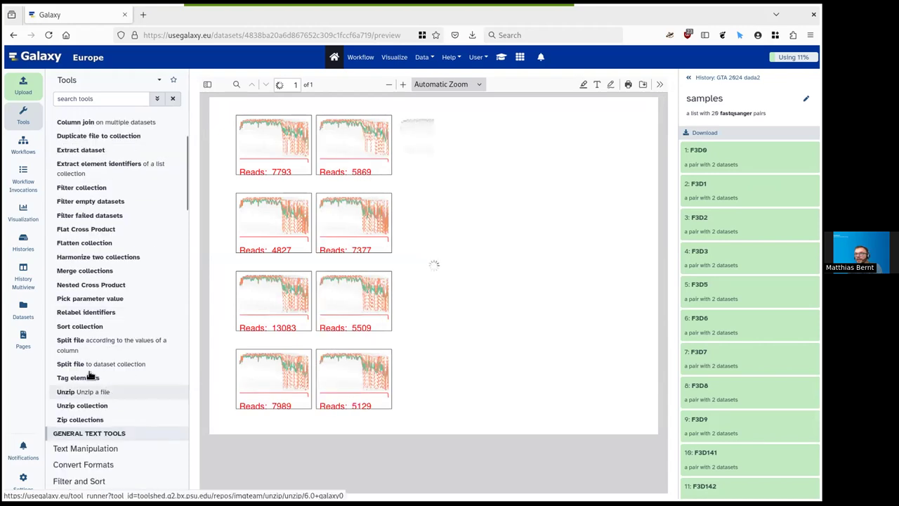
pyautogui.click(80, 327)
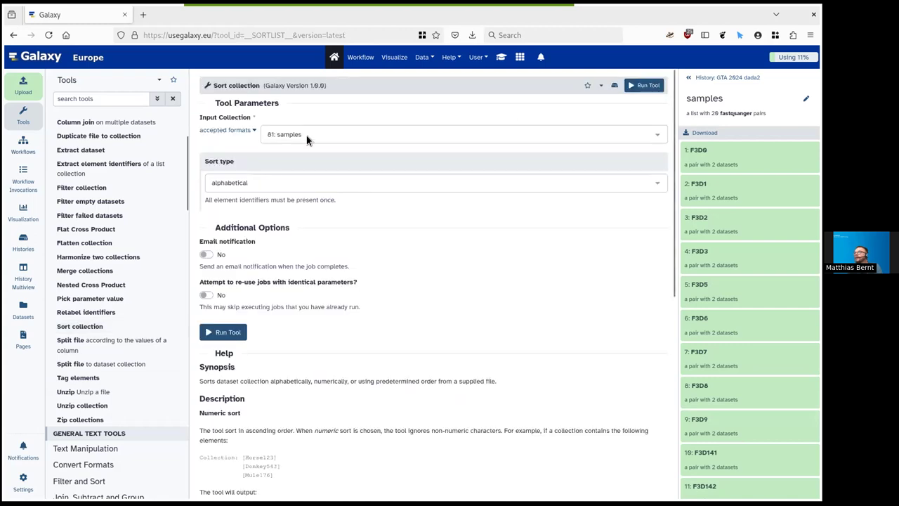
pyautogui.click(305, 135)
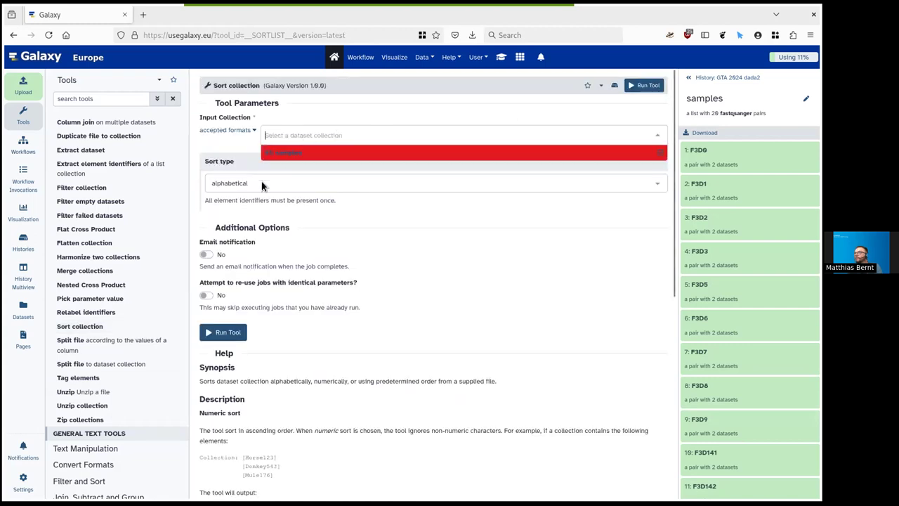
pyautogui.click(222, 332)
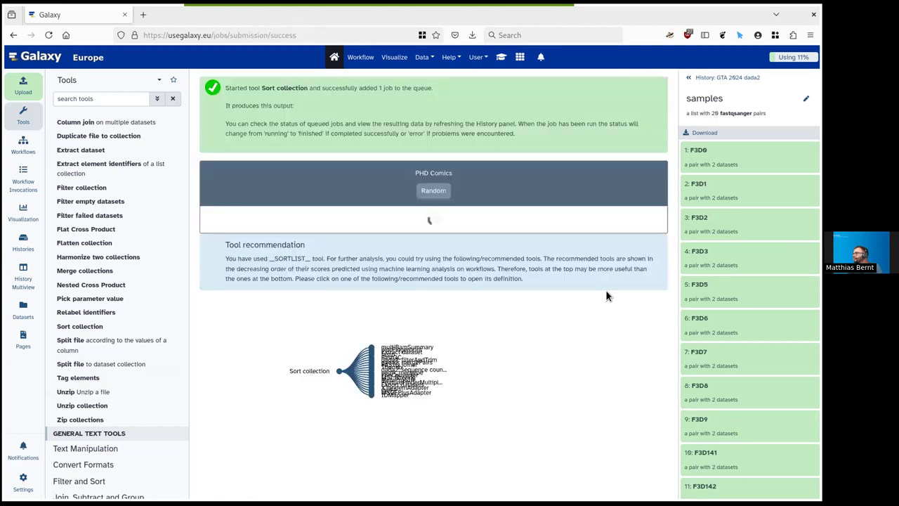
# Return to the GTA 2024 dada2 history and collapse the details of both plotQualityProfile outputs.
pyautogui.click(727, 77)
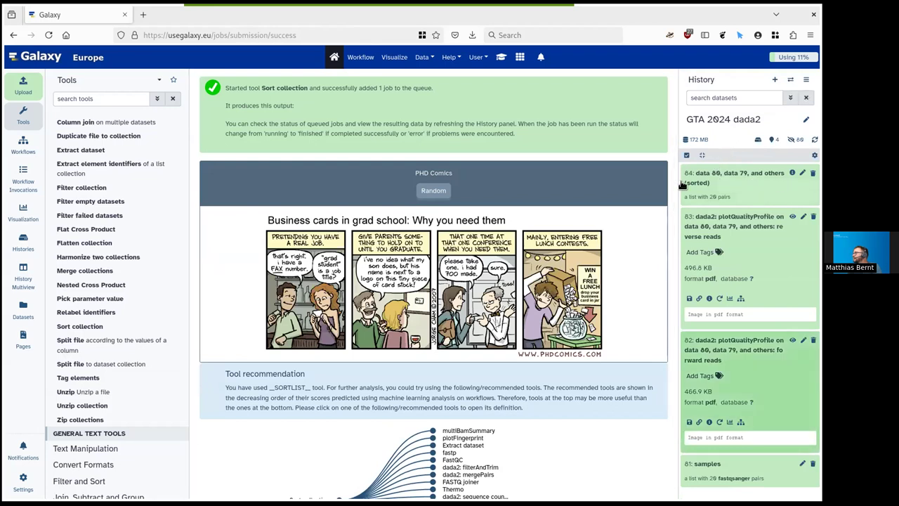
pyautogui.click(712, 179)
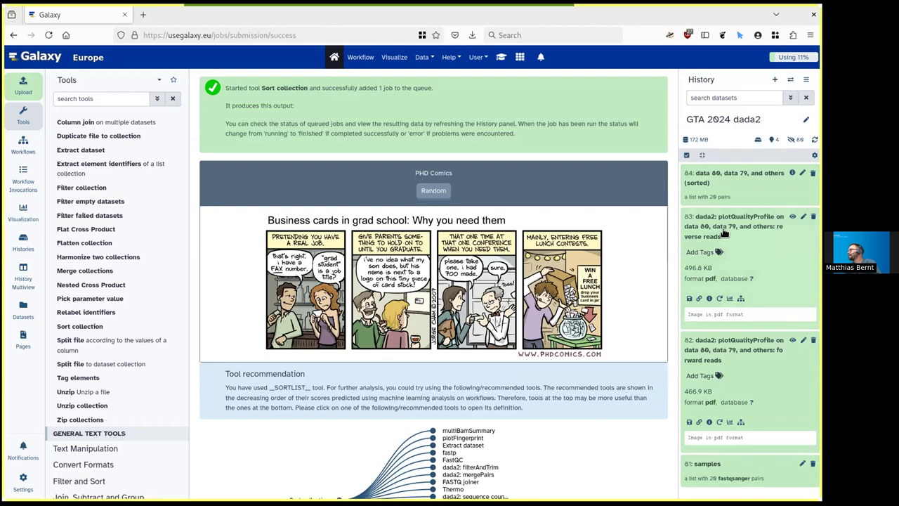
pyautogui.click(723, 233)
pyautogui.click(752, 265)
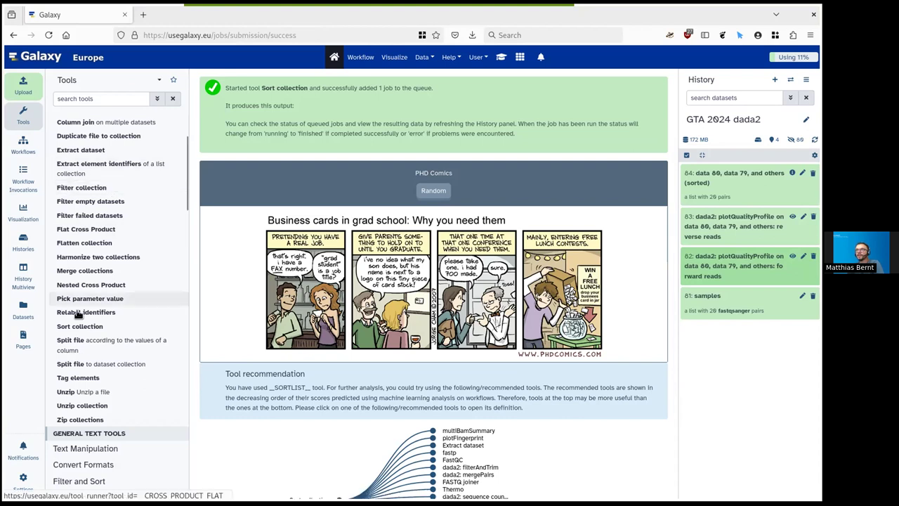
# Search the tools for "dada", show the results by section, and open dada2: filterAndTrim with the sorted collection as paired input.
pyautogui.click(98, 98)
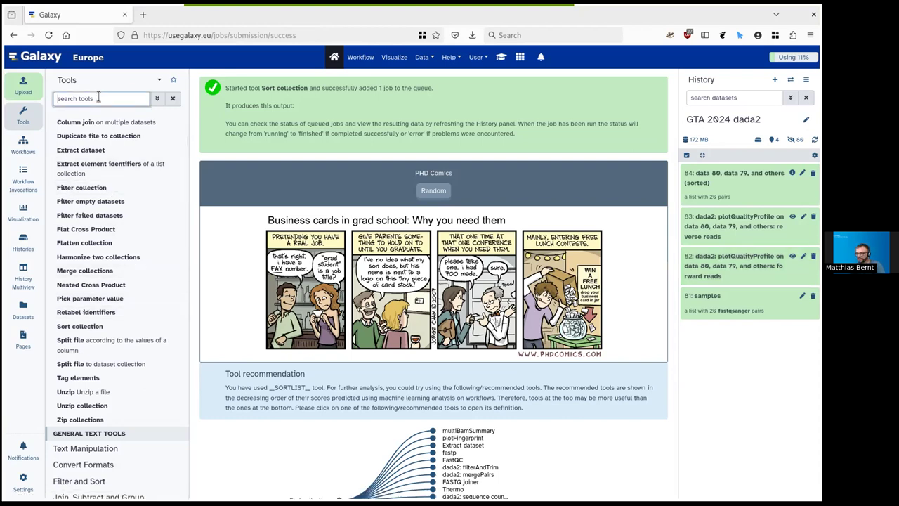
pyautogui.write('dada')
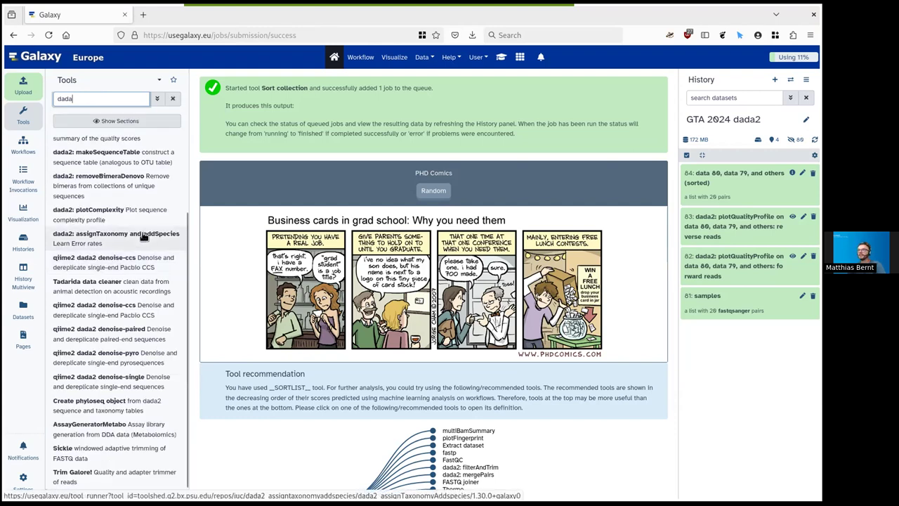
pyautogui.click(102, 122)
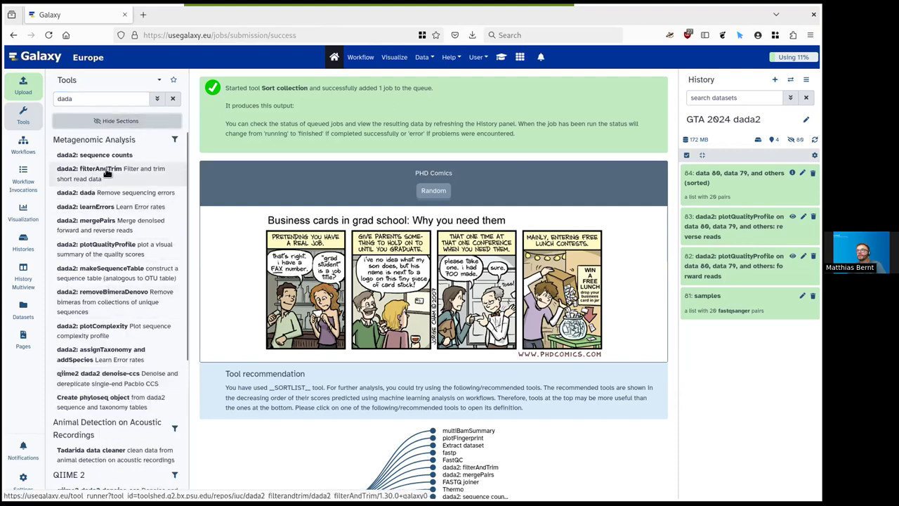
pyautogui.click(107, 173)
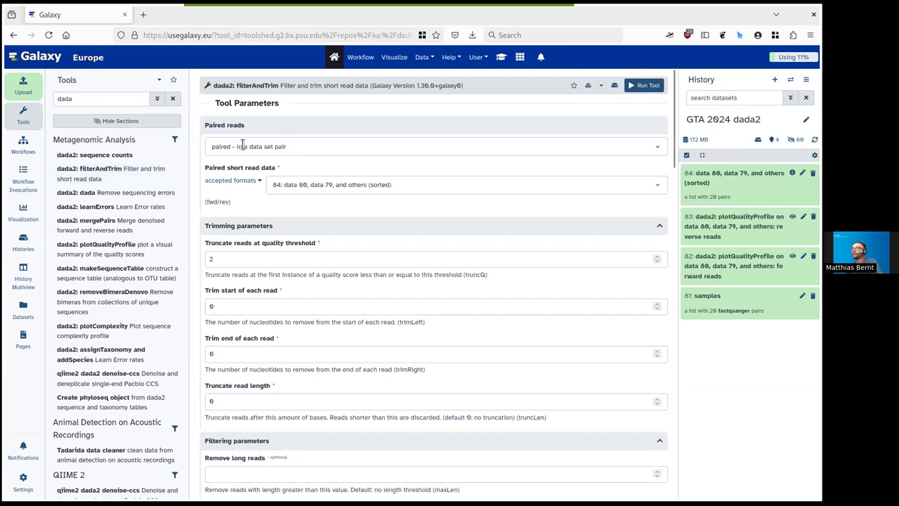
pyautogui.click(358, 184)
pyautogui.click(381, 167)
# Keep the quality truncation threshold at 2 and set the main Truncate read length to 240.
pyautogui.scroll(-3, 256, 219)
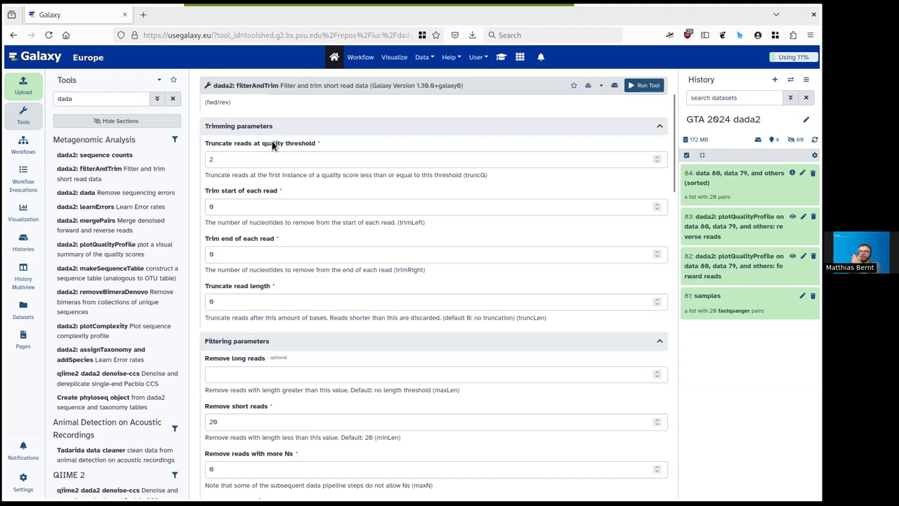
pyautogui.click(211, 158)
pyautogui.press('BackSpace')
pyautogui.write('2')
pyautogui.click(256, 301)
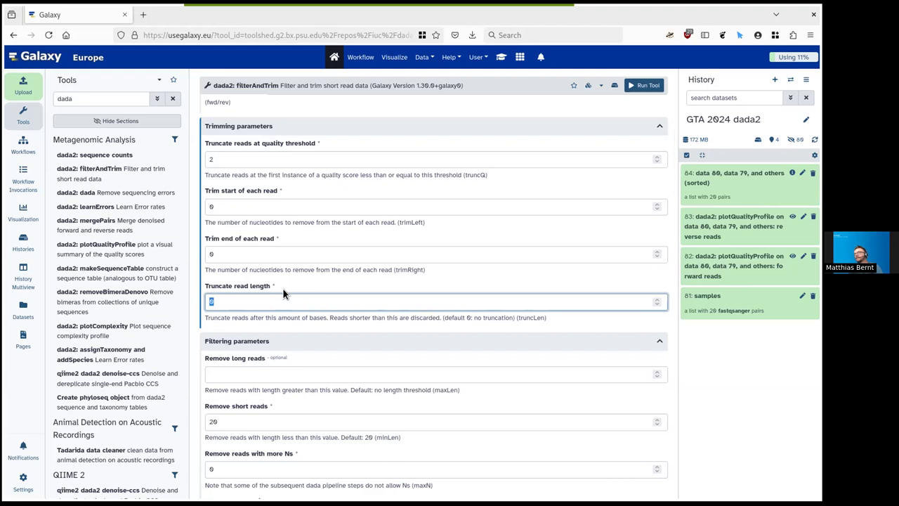
pyautogui.write('24')
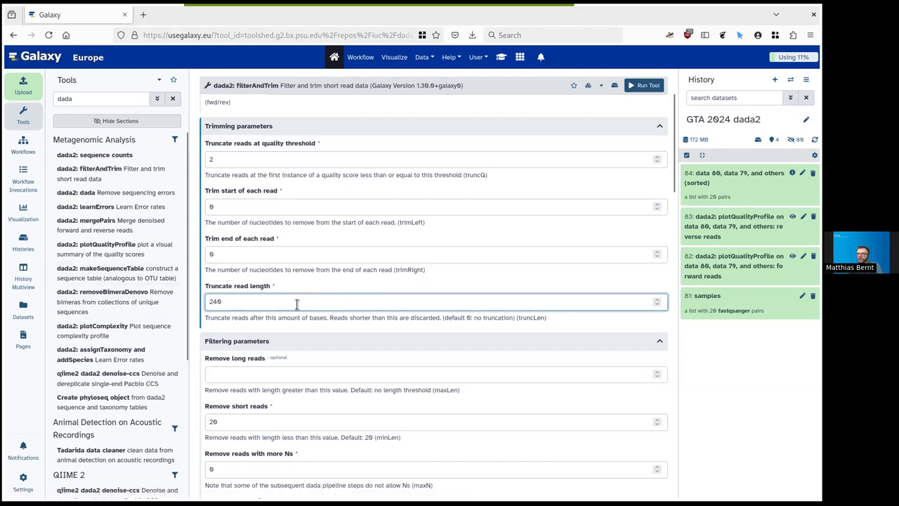
# Set Remove reads by number expected errors to 2 in the main filtering parameters.
pyautogui.scroll(-2, 279, 306)
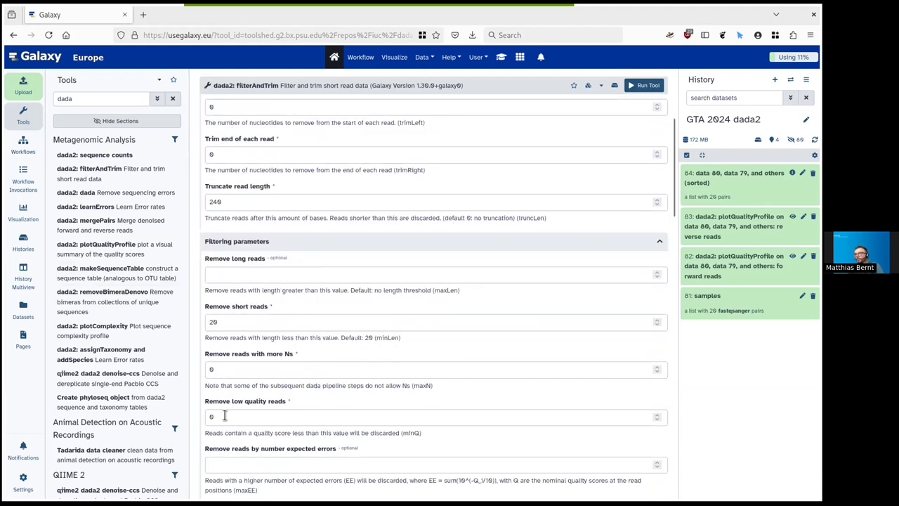
pyautogui.scroll(-2, 208, 401)
pyautogui.click(223, 317)
pyautogui.doubleClick(223, 316)
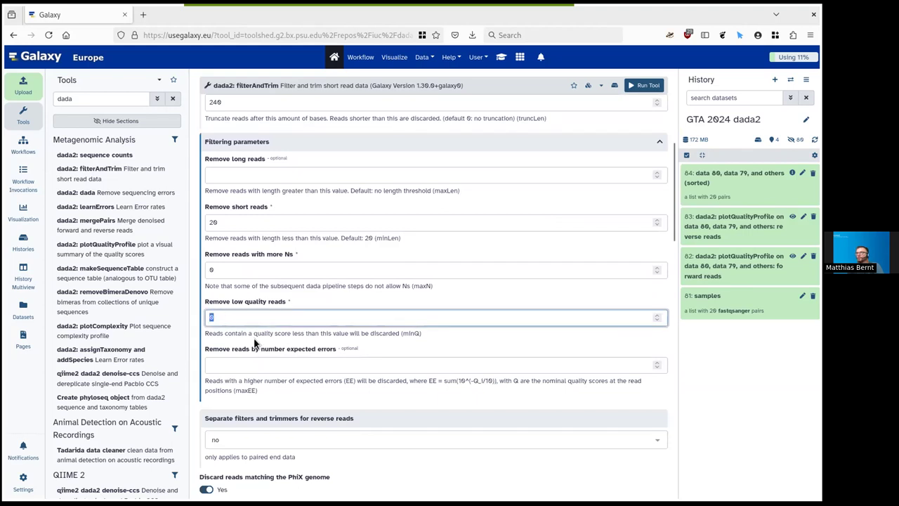
pyautogui.click(302, 365)
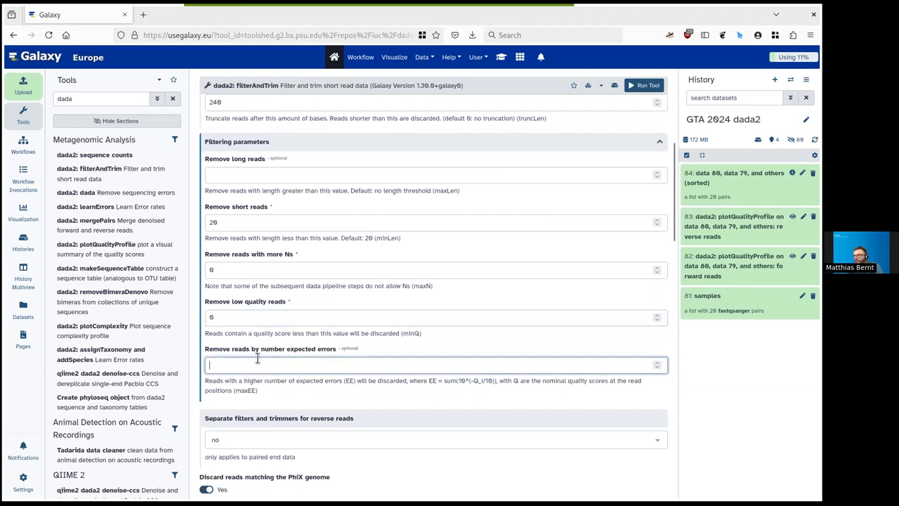
pyautogui.scroll(-1, 280, 379)
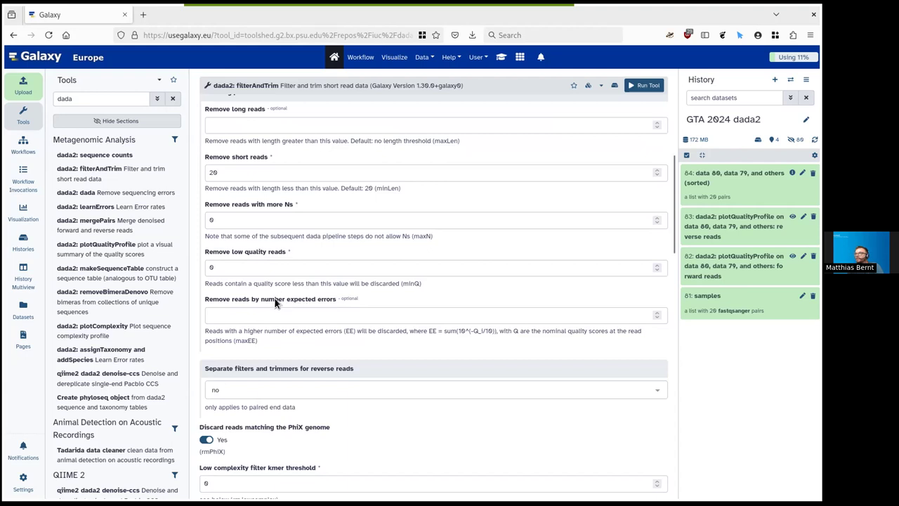
pyautogui.click(316, 314)
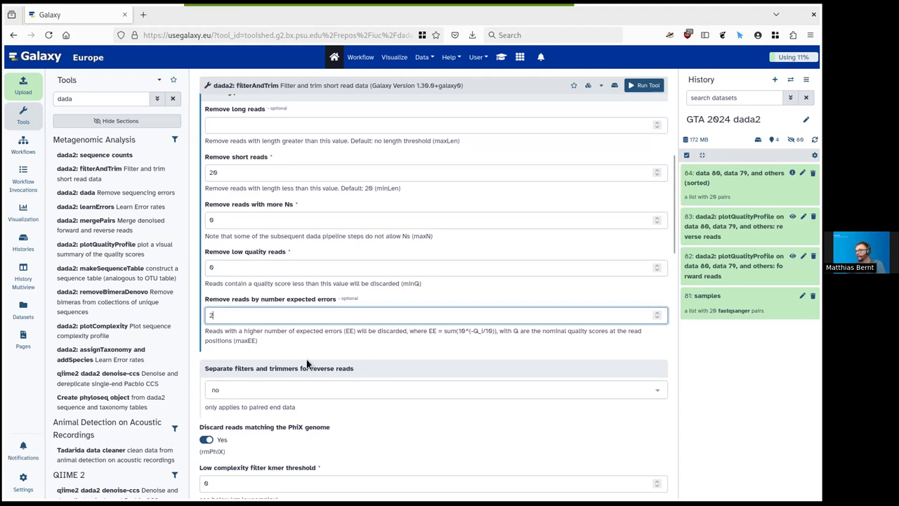
# Enable separate filters and trimmers for reverse reads and set their Truncate read length to 160.
pyautogui.scroll(-1, 279, 338)
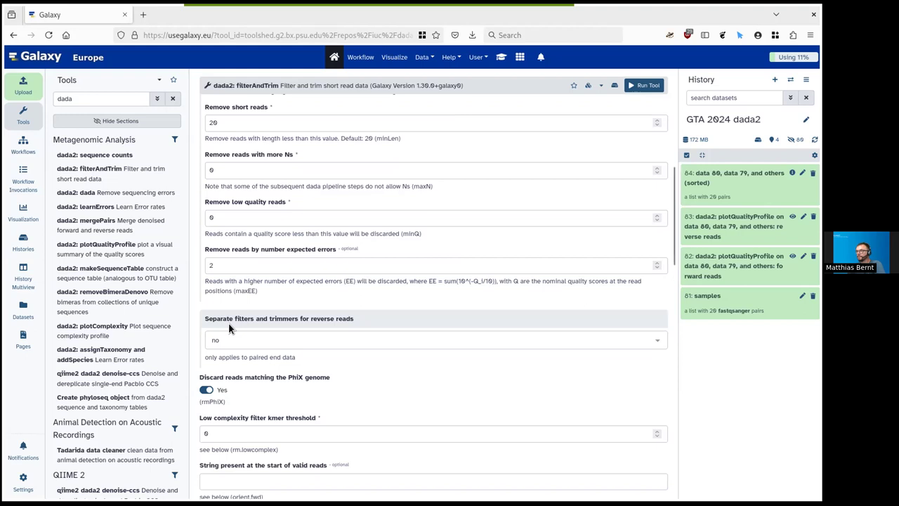
pyautogui.click(232, 341)
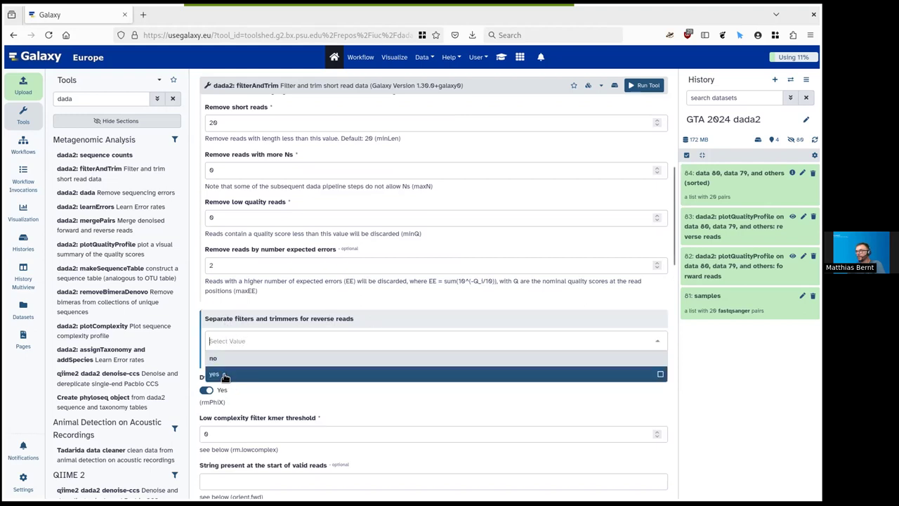
pyautogui.press('Up')
pyautogui.click(226, 373)
pyautogui.scroll(-3, 250, 357)
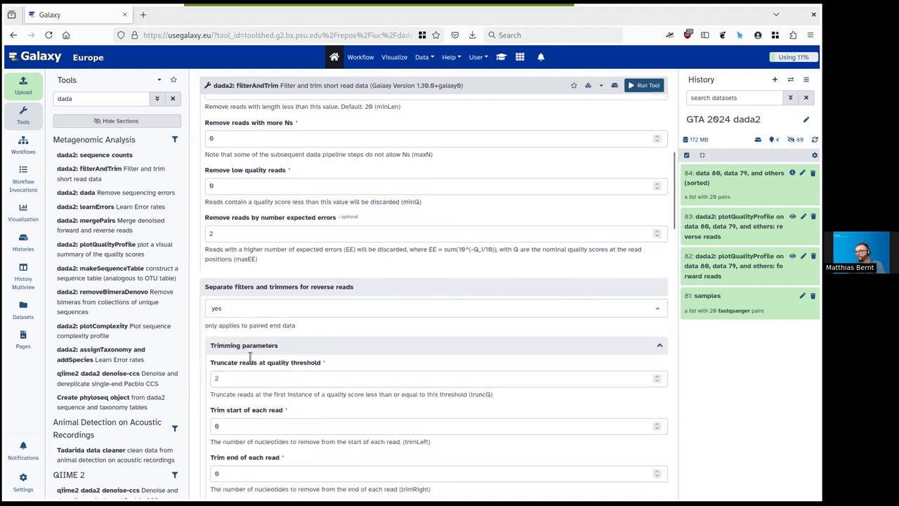
pyautogui.scroll(-3, 249, 356)
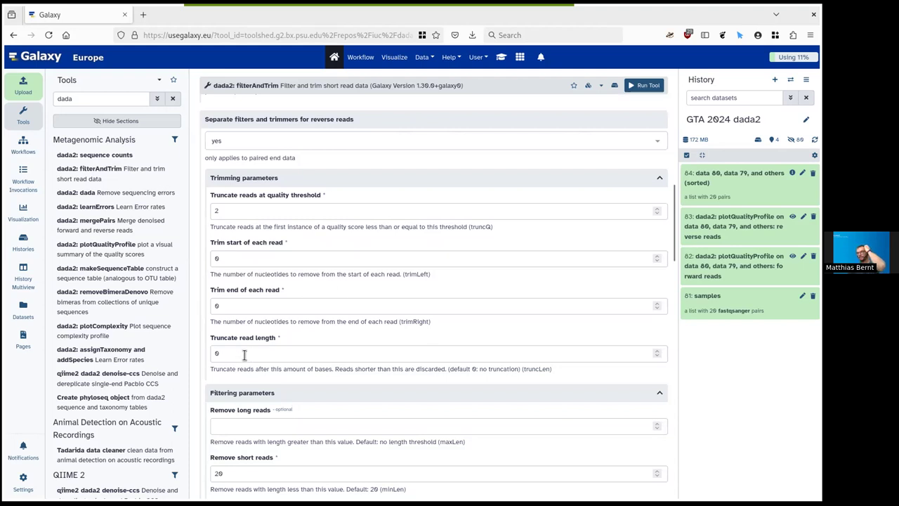
pyautogui.doubleClick(244, 355)
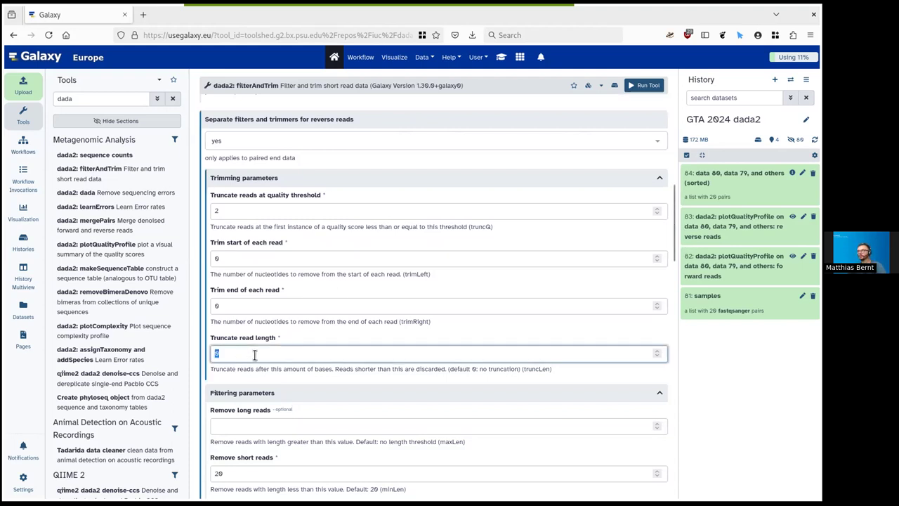
pyautogui.write('160')
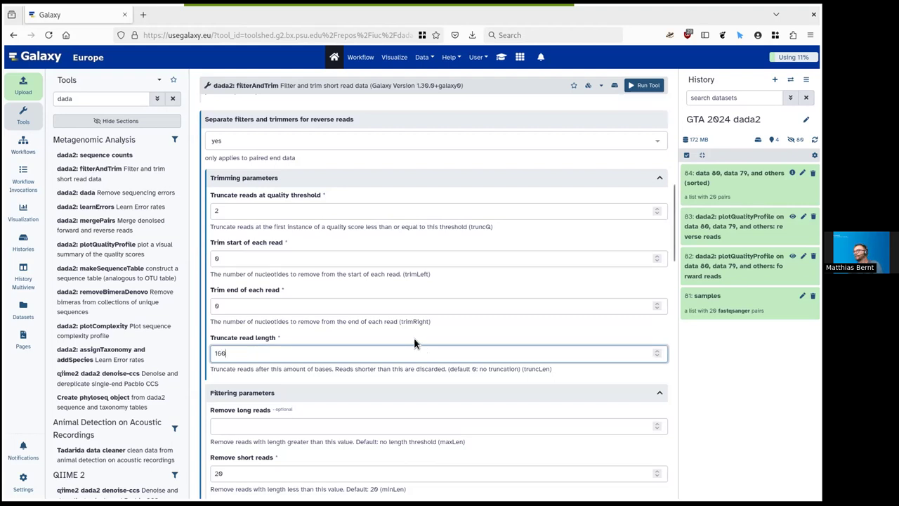
# Set the reverse reads' Remove reads by number expected errors to 2 and run filterAndTrim.
pyautogui.scroll(-5, 308, 303)
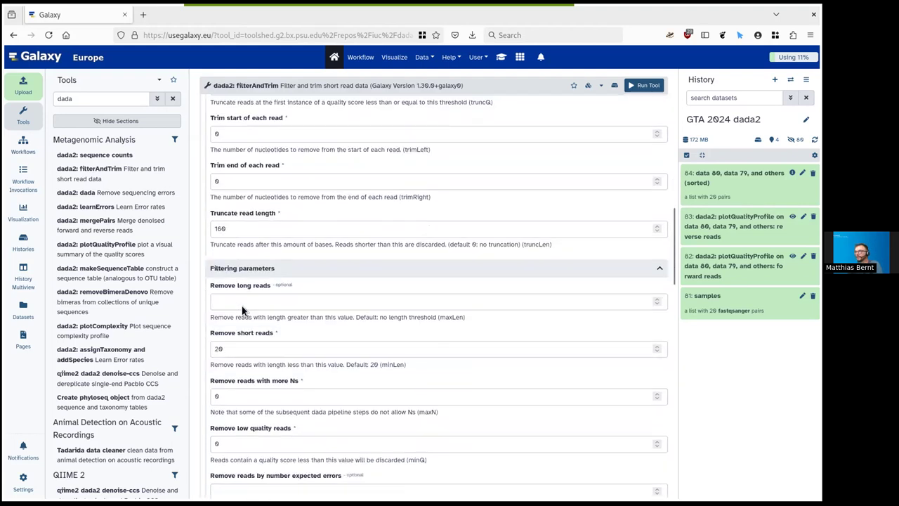
pyautogui.click(386, 372)
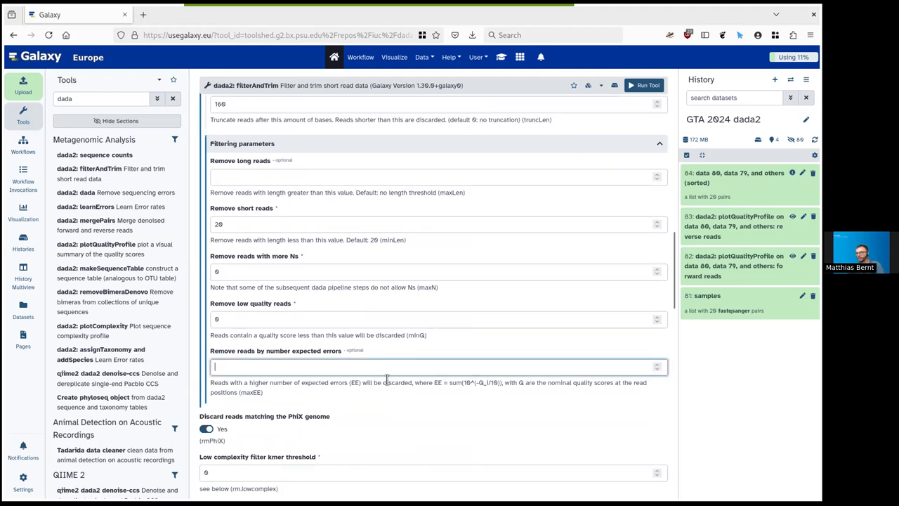
pyautogui.write('2')
pyautogui.scroll(-3, 279, 383)
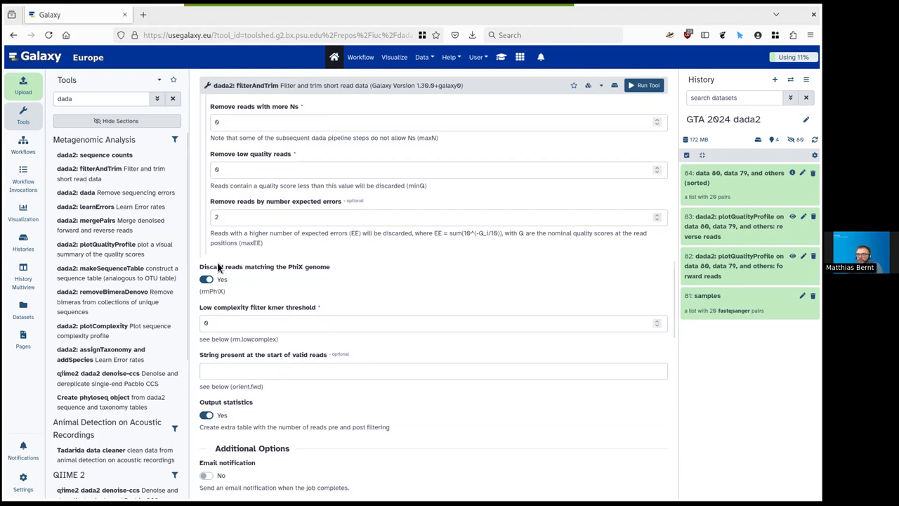
pyautogui.scroll(-3, 211, 273)
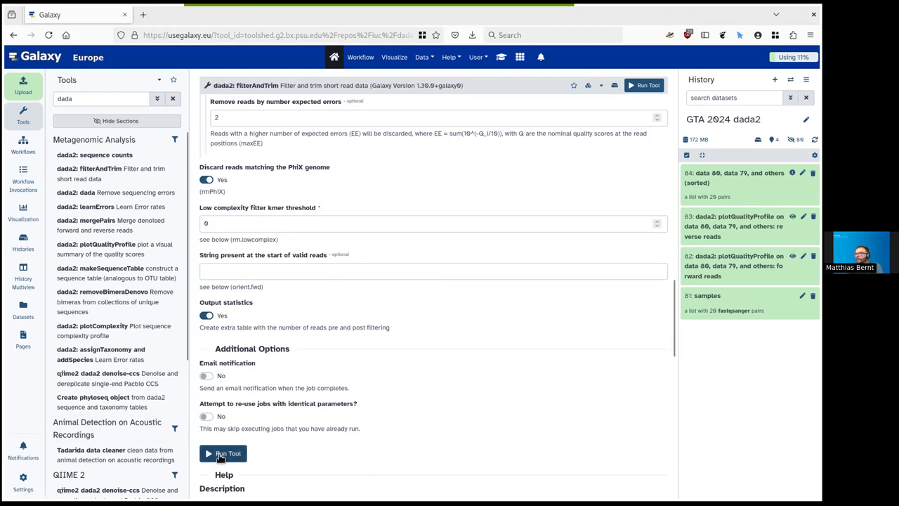
pyautogui.click(220, 456)
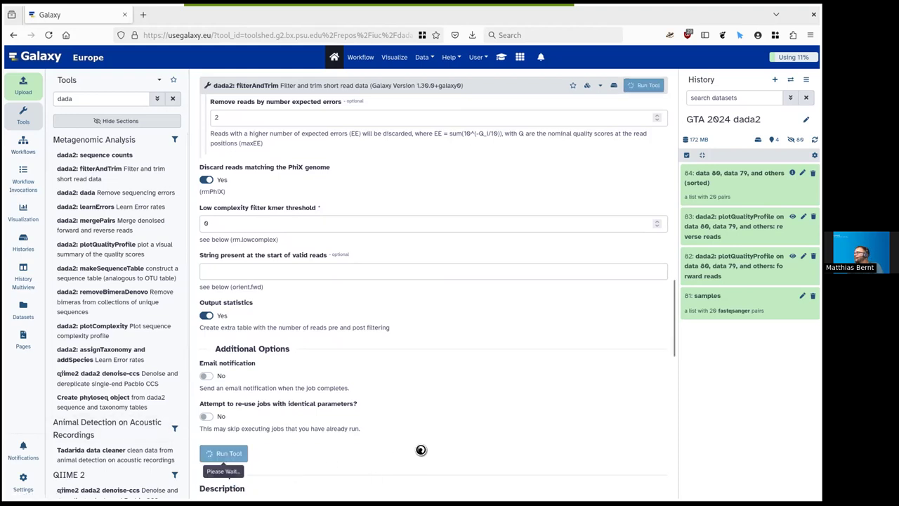
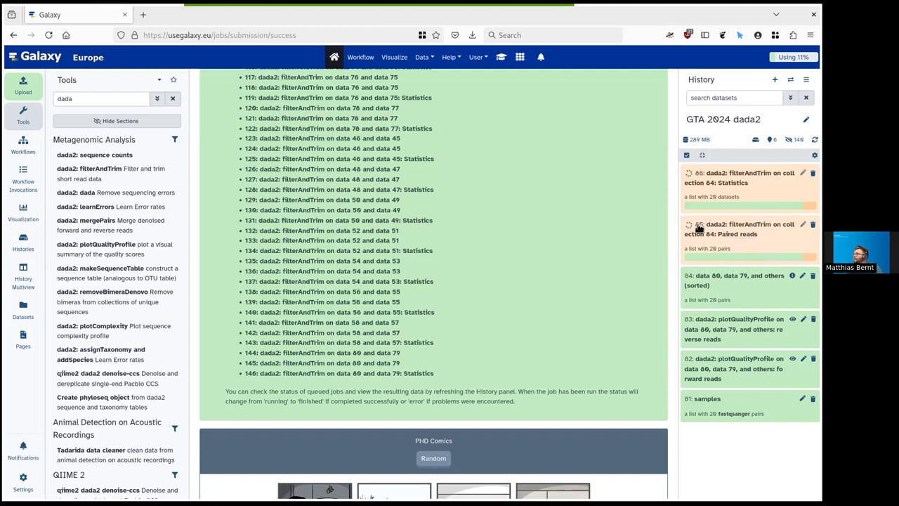
# Look through the elements of the filterAndTrim Paired reads collection and return to the history.
pyautogui.click(719, 235)
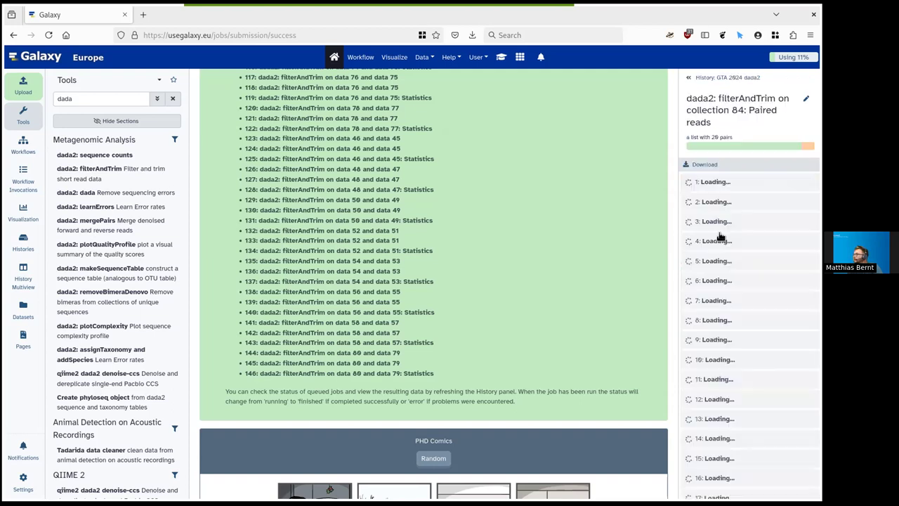
pyautogui.scroll(-5, 709, 211)
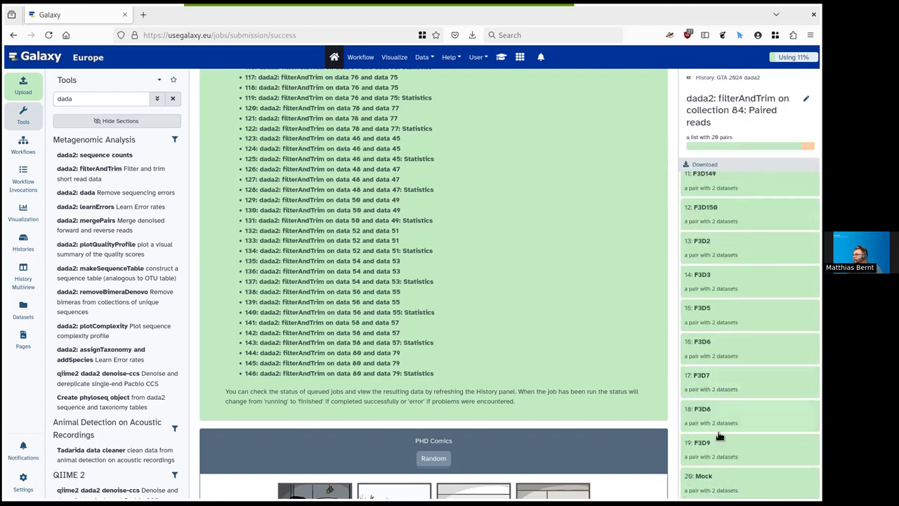
pyautogui.scroll(5, 730, 281)
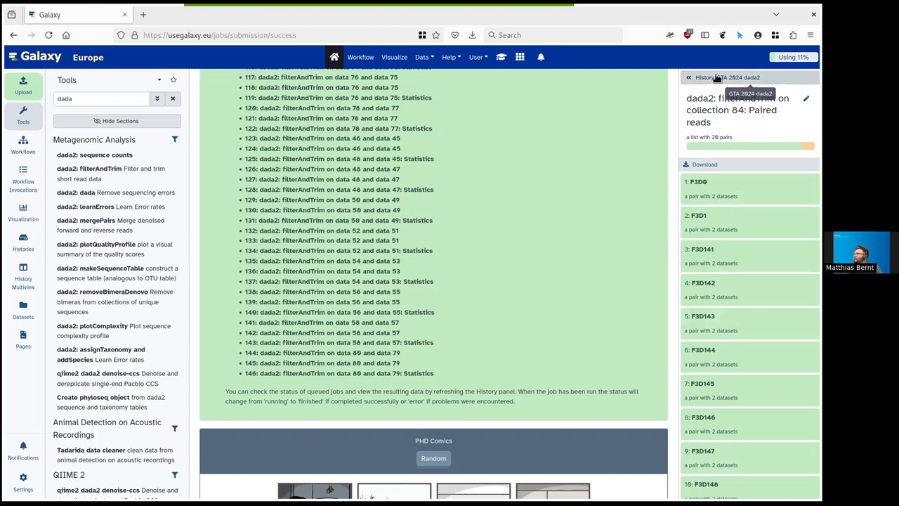
pyautogui.click(744, 77)
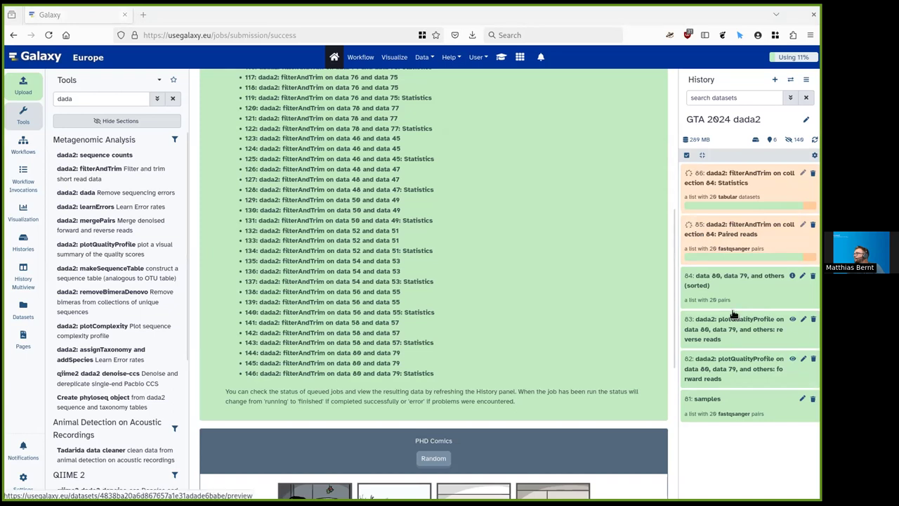
# Display the F3D0 table from the filterAndTrim Statistics collection and compare its reads.in and reads.out values.
pyautogui.click(737, 179)
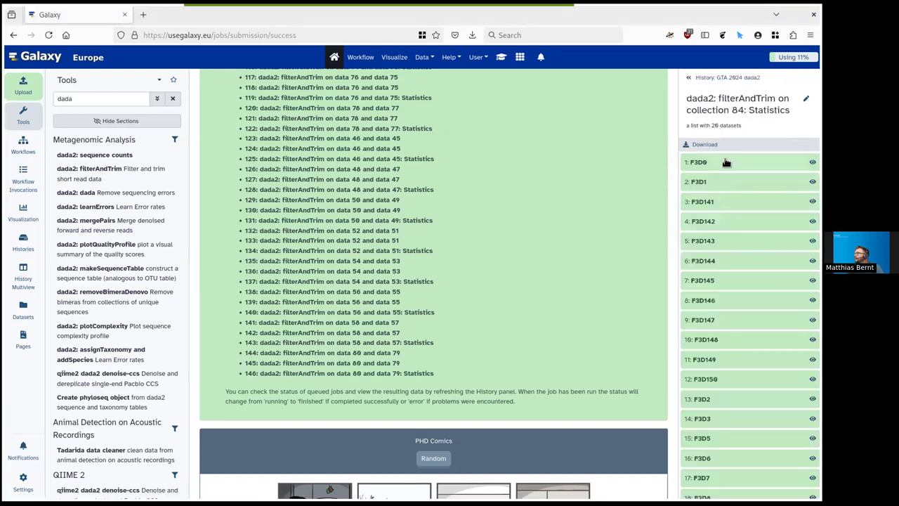
pyautogui.click(726, 162)
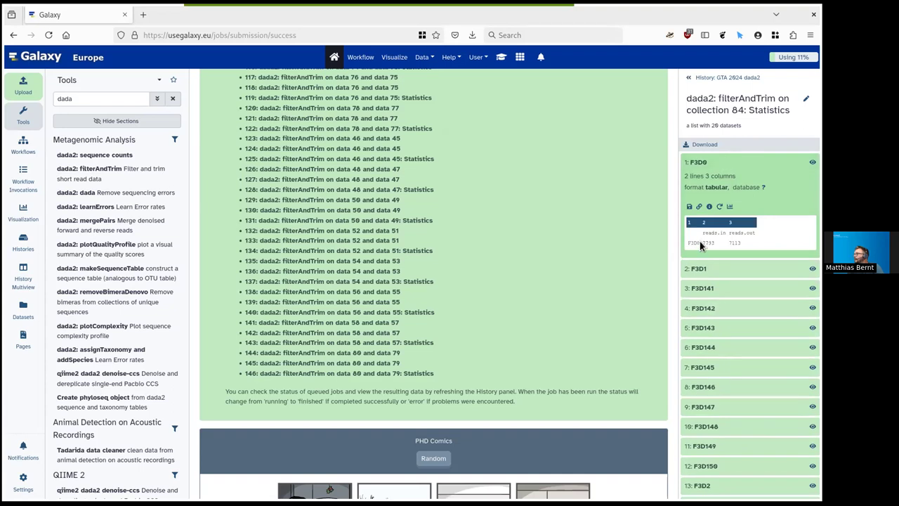
pyautogui.click(812, 162)
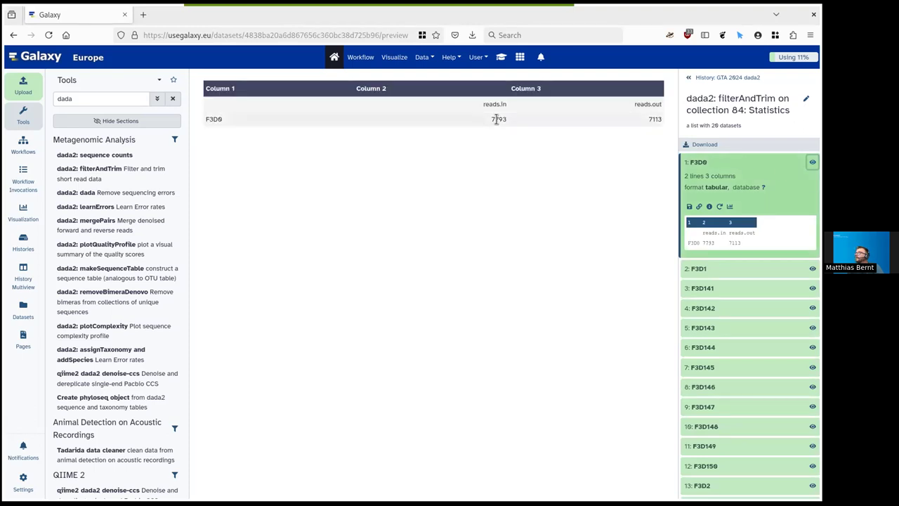
pyautogui.moveTo(496, 120); pyautogui.dragTo(538, 119)
pyautogui.click(660, 118)
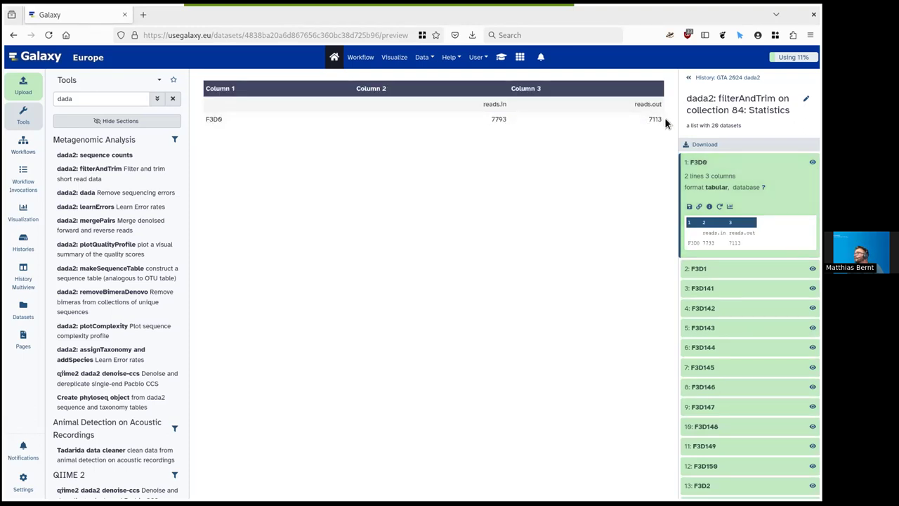
# Compare the reads.in and reads.out counts of samples F3D148, F3D7 and F3D9 in the filterAndTrim Statistics collection.
pyautogui.doubleClick(654, 119)
pyautogui.click(765, 426)
pyautogui.scroll(-3, 763, 431)
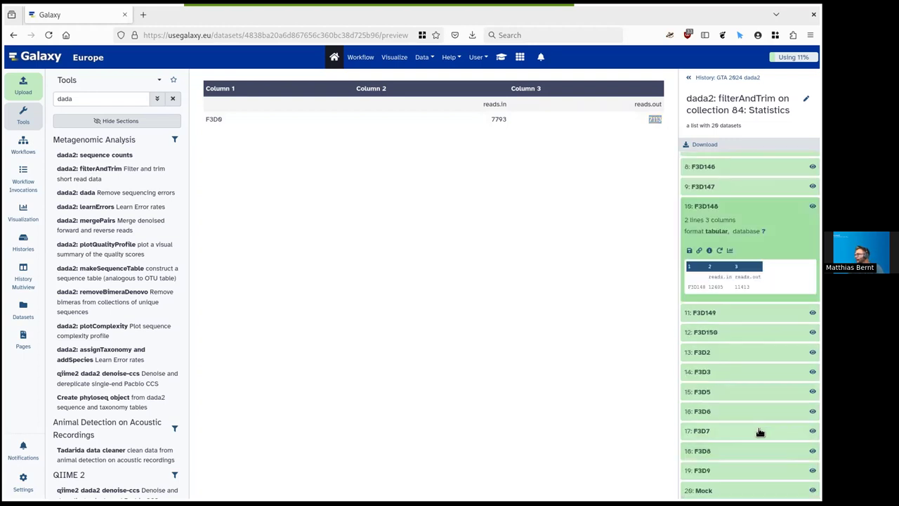
pyautogui.click(734, 432)
pyautogui.scroll(-2, 780, 453)
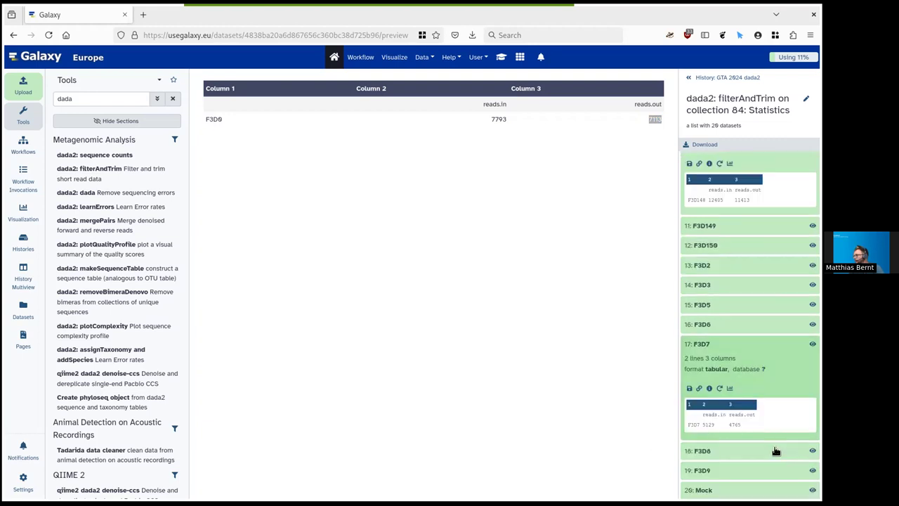
pyautogui.click(727, 472)
pyautogui.scroll(-2, 723, 463)
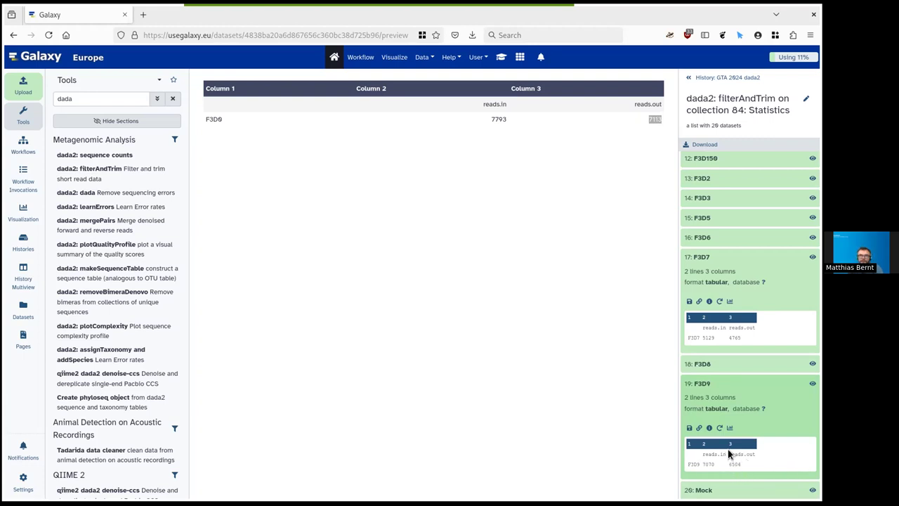
# Collapse the expanded F3D0, F3D148 and F3D9 entries of the Statistics collection and return to the history.
pyautogui.scroll(5, 712, 317)
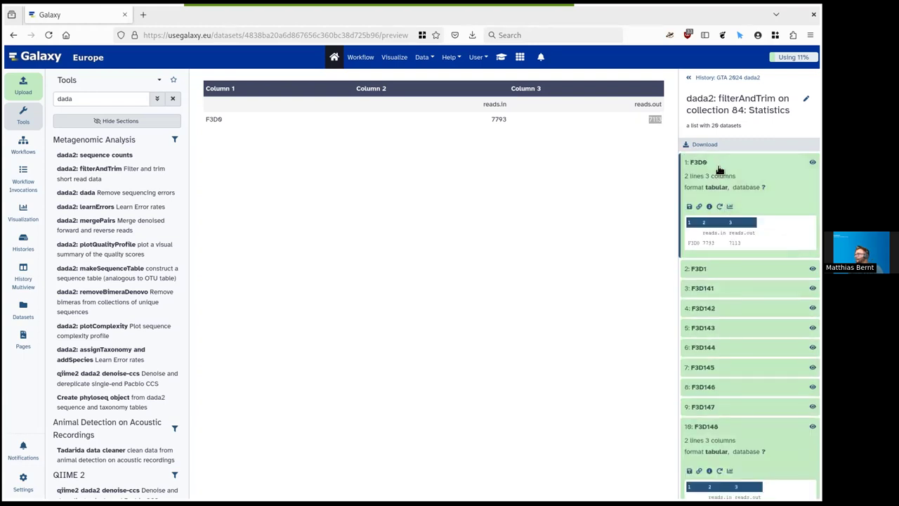
pyautogui.click(717, 162)
pyautogui.click(724, 343)
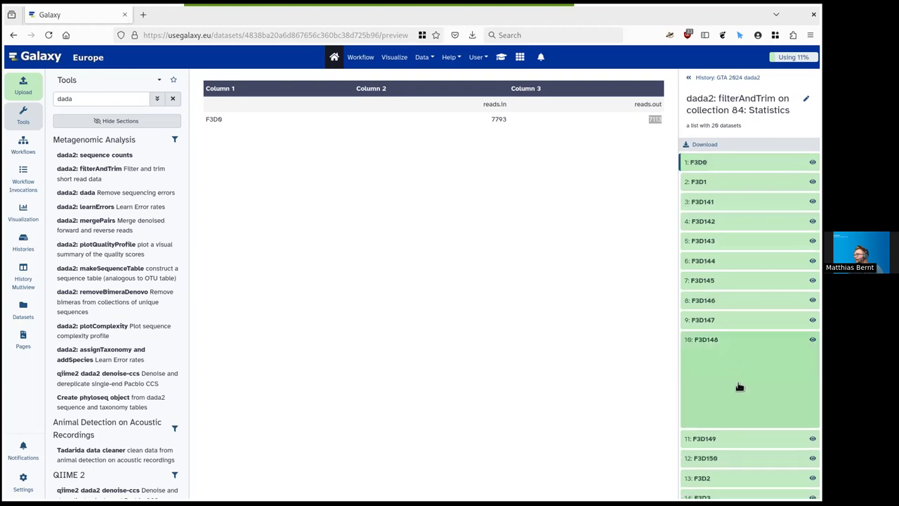
pyautogui.scroll(-3, 718, 364)
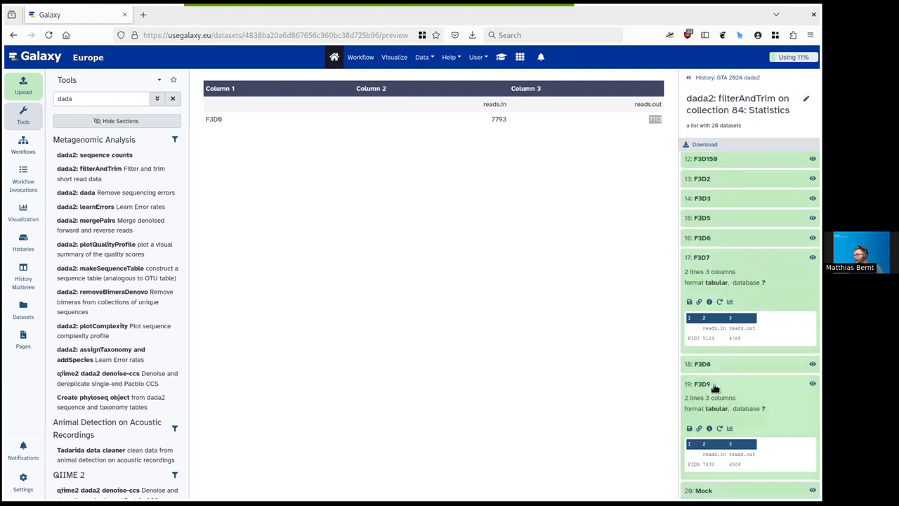
pyautogui.click(714, 385)
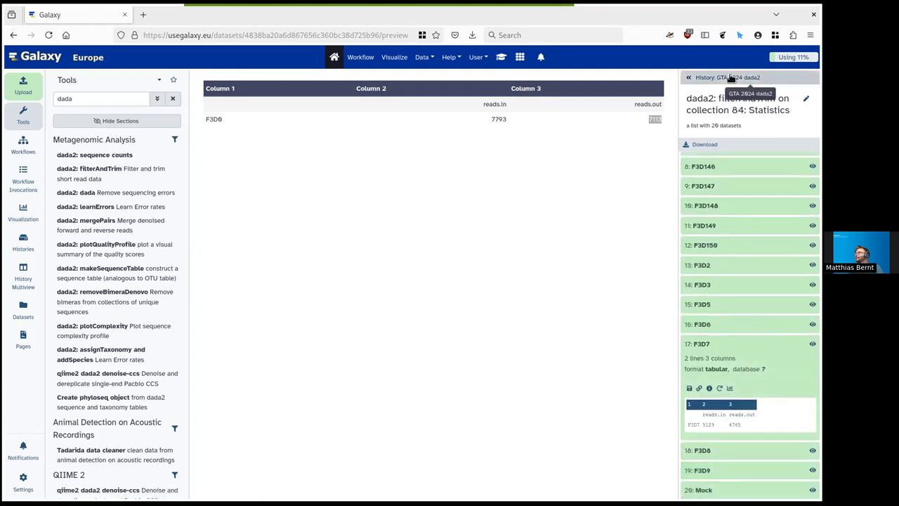
pyautogui.click(730, 78)
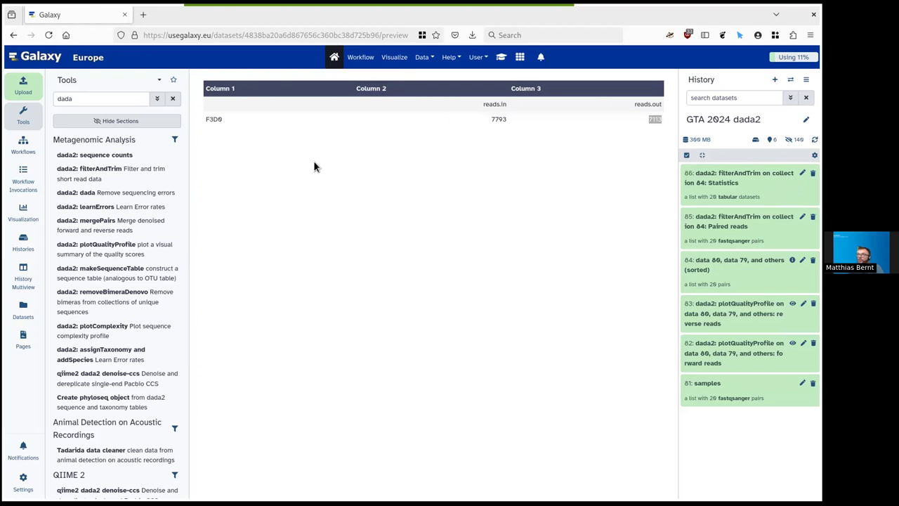
# Run dada2: plotQualityProfile on the filterAndTrim Paired reads collection (85) with Aggregate data set to No.
pyautogui.click(120, 251)
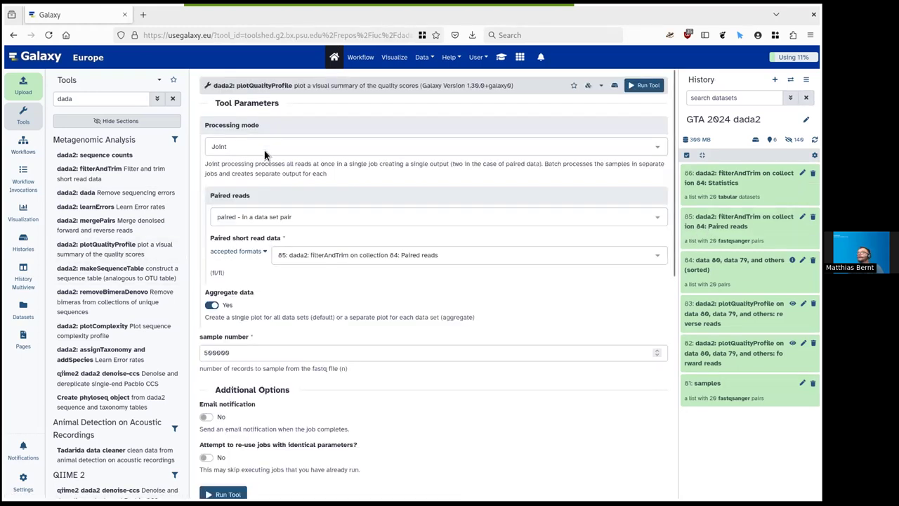
pyautogui.click(220, 307)
pyautogui.click(324, 252)
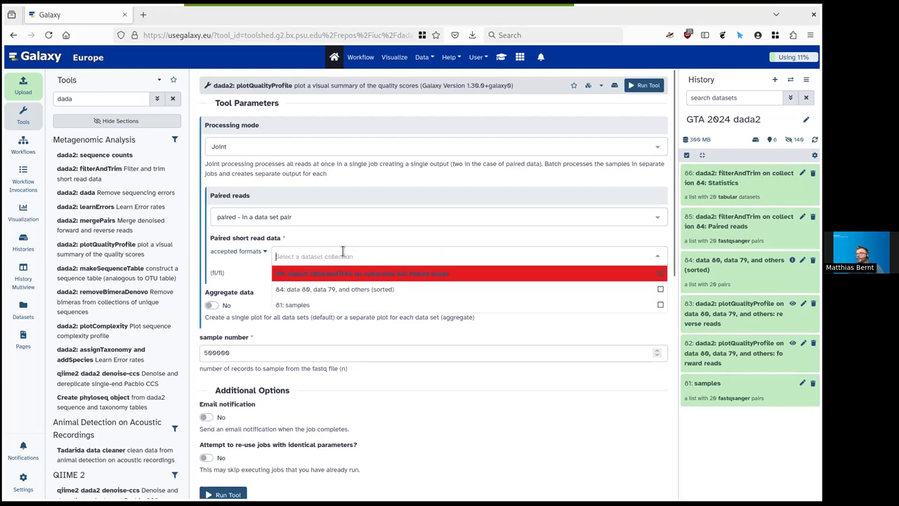
pyautogui.click(440, 274)
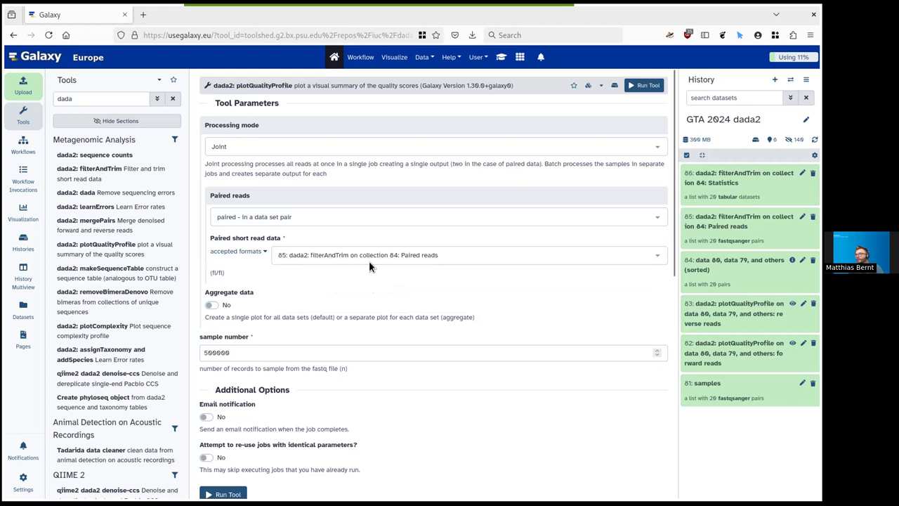
pyautogui.click(223, 492)
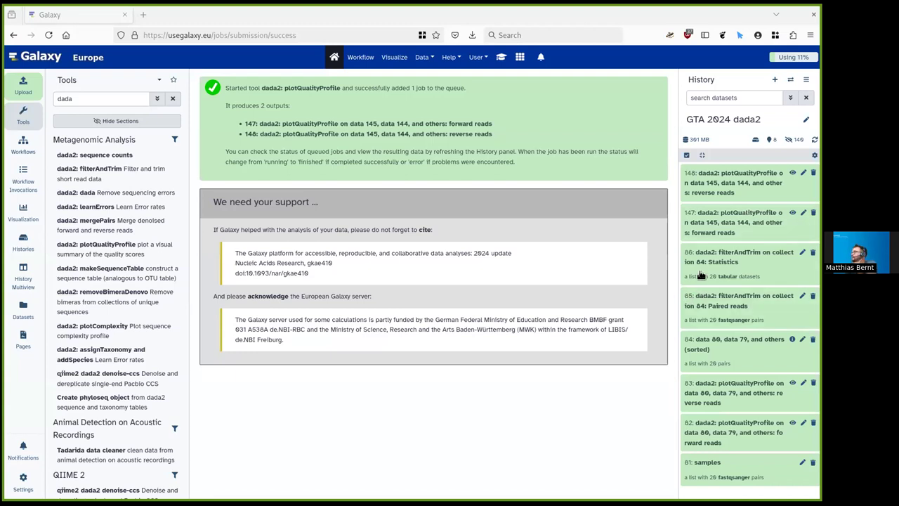
# Display the forward reads quality plot of the filtered data (dataset 147) and enable the Window Manager.
pyautogui.click(742, 223)
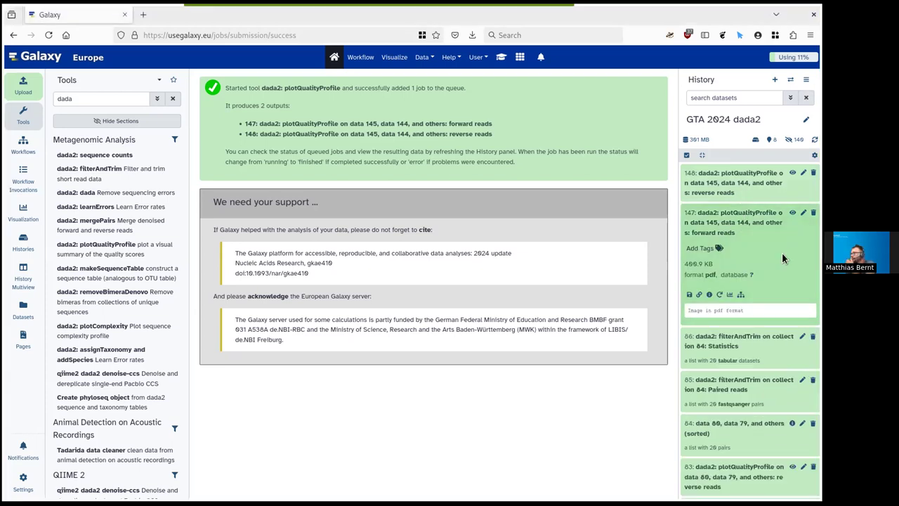
pyautogui.click(792, 212)
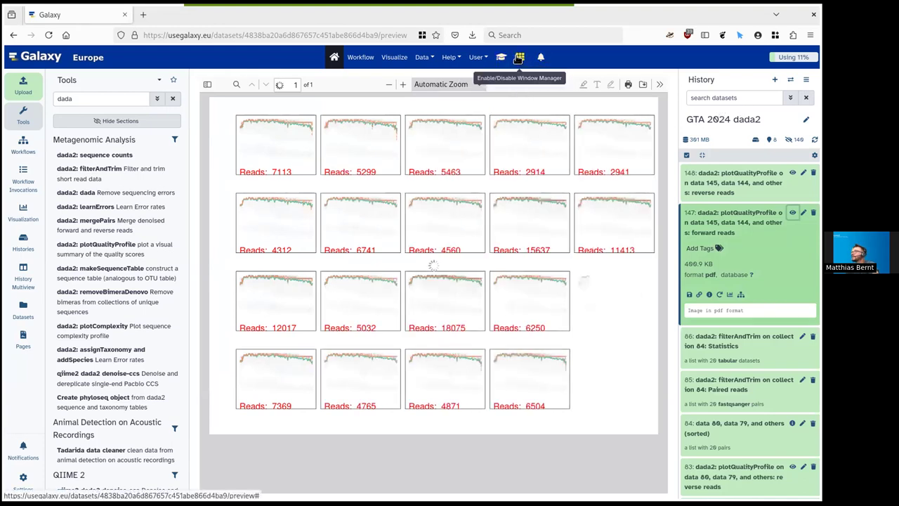
pyautogui.click(518, 59)
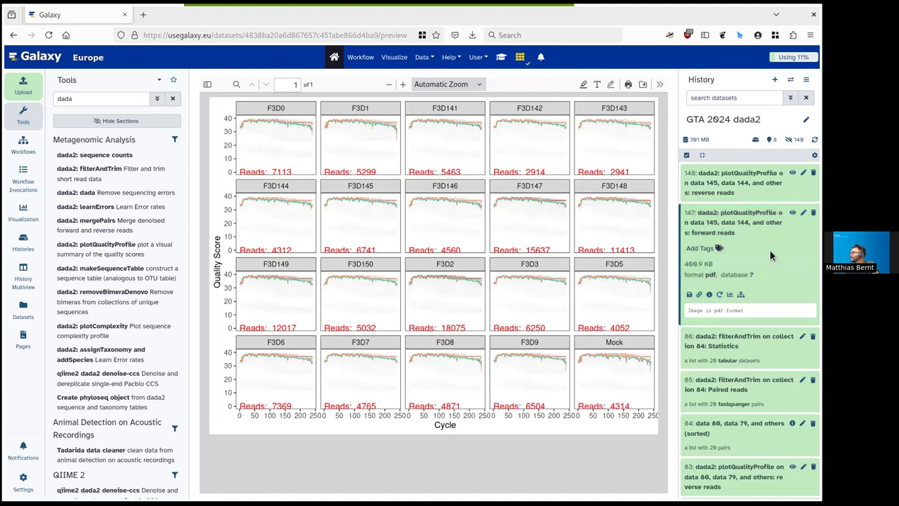
# Open the unfiltered reverse reads quality plot (dataset 83) in a floating window and enlarge the window downwards.
pyautogui.scroll(-1, 729, 438)
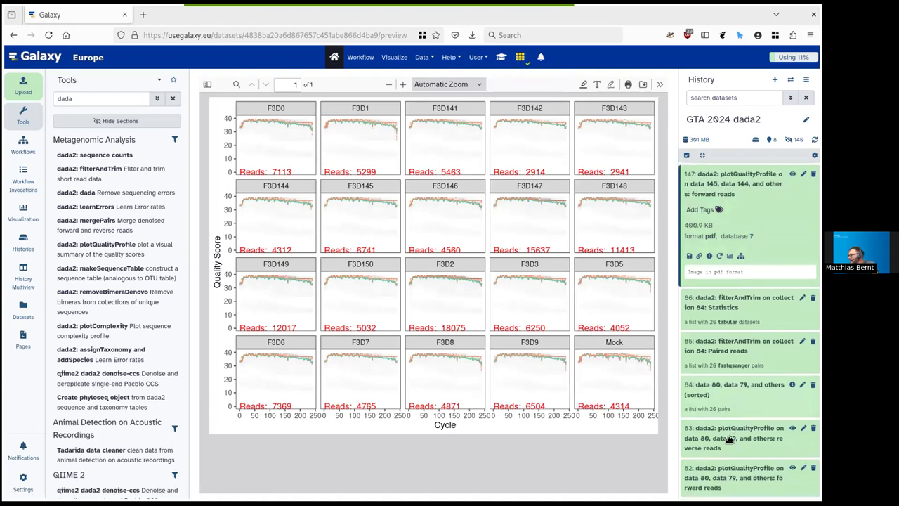
pyautogui.scroll(-1, 731, 437)
pyautogui.click(734, 430)
pyautogui.scroll(-1, 780, 432)
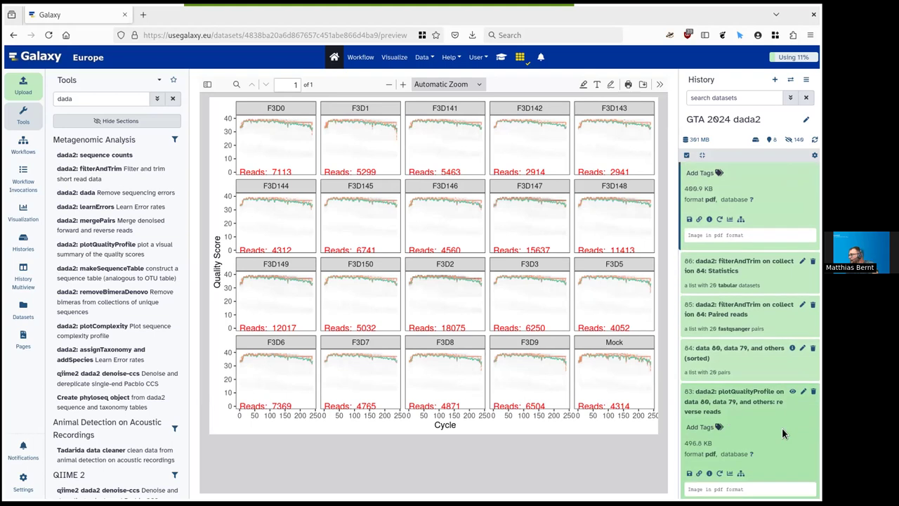
pyautogui.scroll(-1, 782, 427)
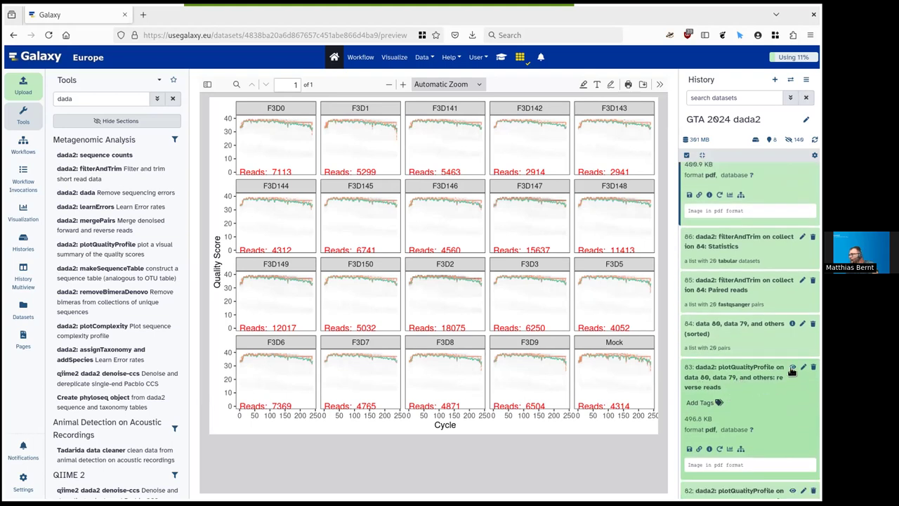
pyautogui.click(792, 368)
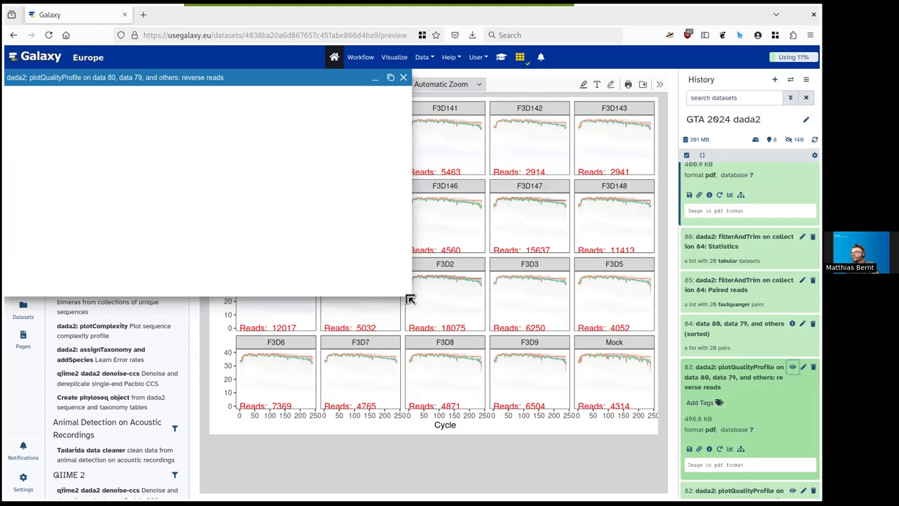
pyautogui.moveTo(411, 299); pyautogui.dragTo(413, 382)
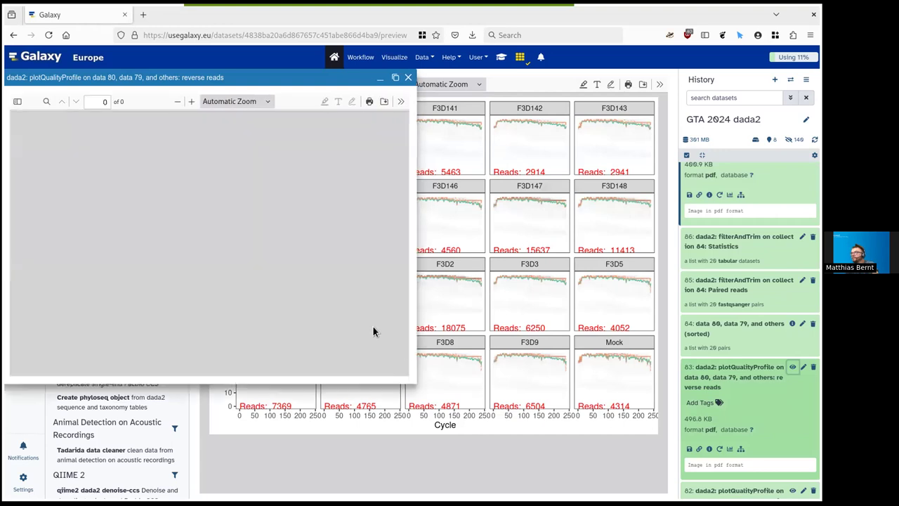
# Open the filtered reverse reads plot (dataset 148) in a second, enlarged window beside the unfiltered one to compare their quality.
pyautogui.scroll(2, 710, 265)
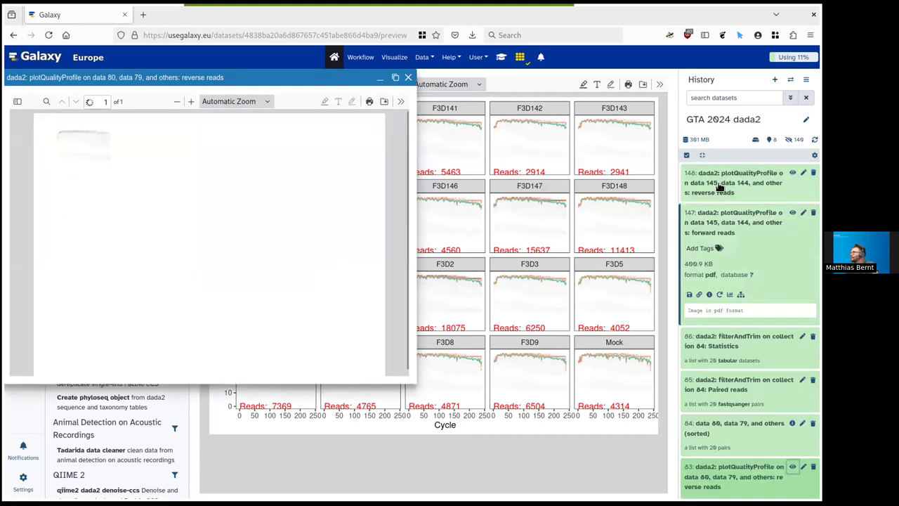
pyautogui.click(719, 186)
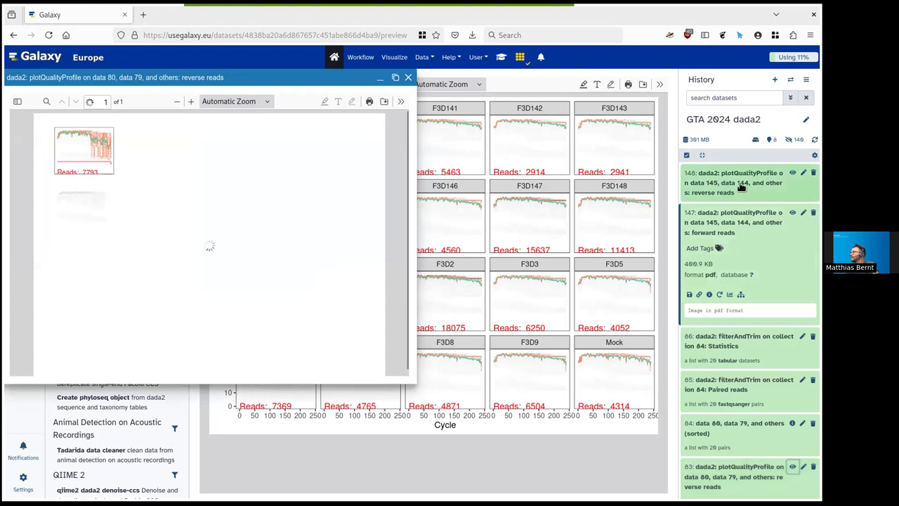
pyautogui.click(792, 173)
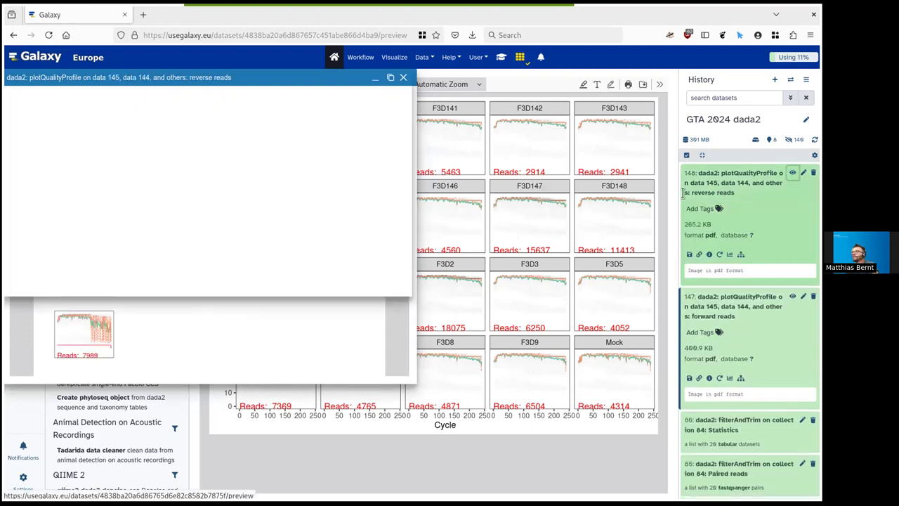
pyautogui.moveTo(271, 77); pyautogui.dragTo(660, 81)
pyautogui.moveTo(417, 300); pyautogui.dragTo(439, 381)
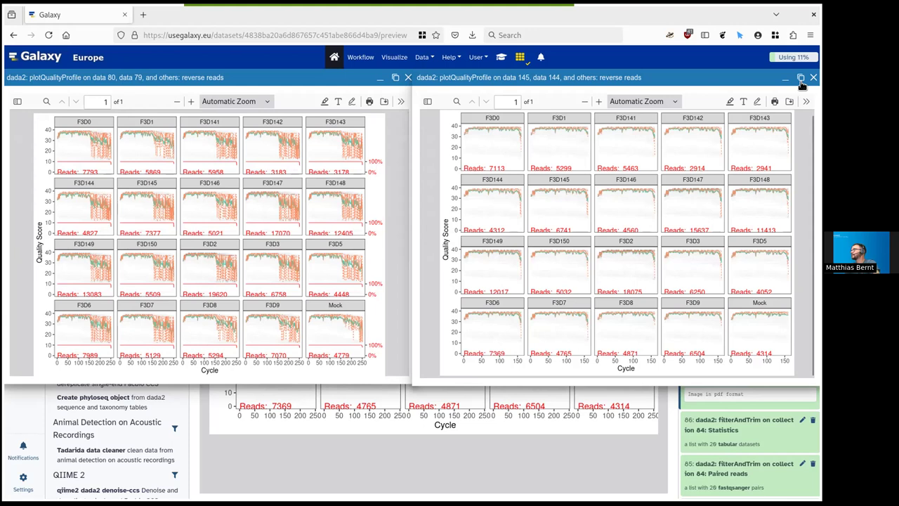
# Close both reverse reads plot windows and collapse the expanded plotQualityProfile datasets in the history.
pyautogui.click(407, 77)
pyautogui.click(813, 78)
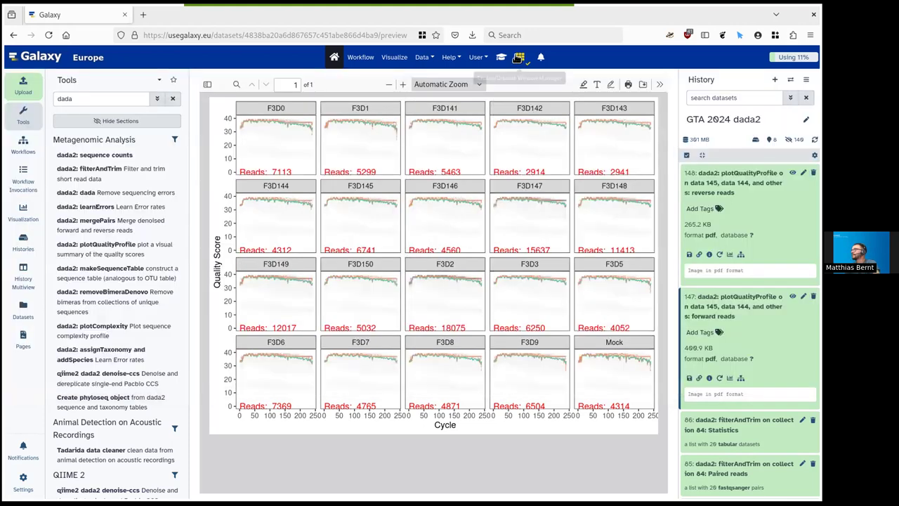
pyautogui.click(716, 184)
pyautogui.click(719, 224)
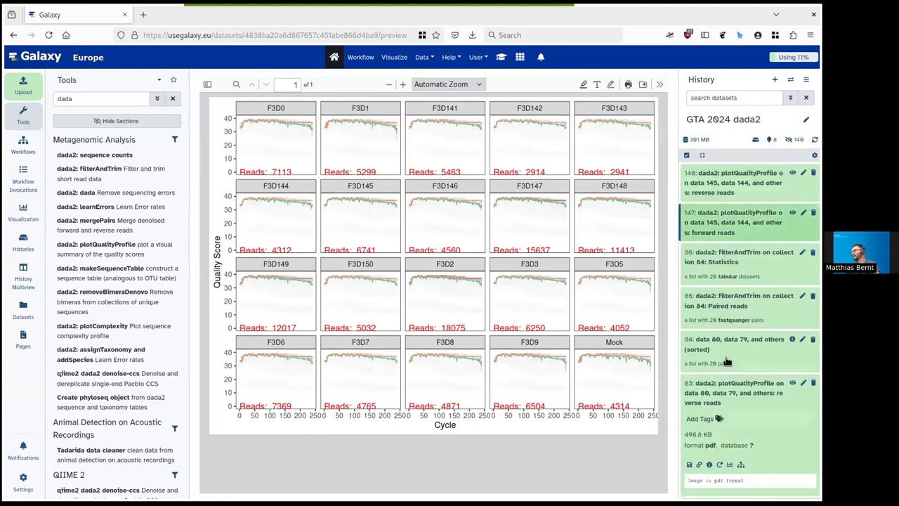
pyautogui.click(738, 388)
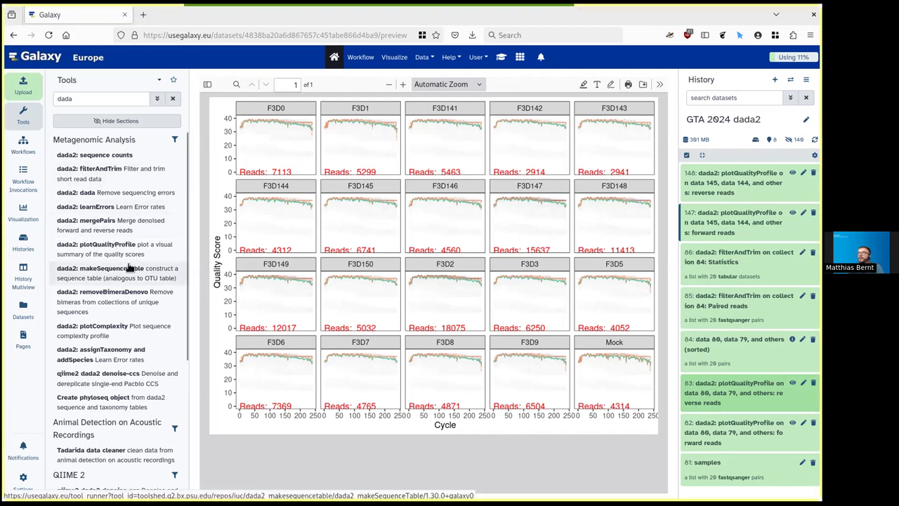
# View the dada2: learnErrors form, and run Unzip collection on the filterAndTrim Paired reads collection (85).
pyautogui.click(110, 207)
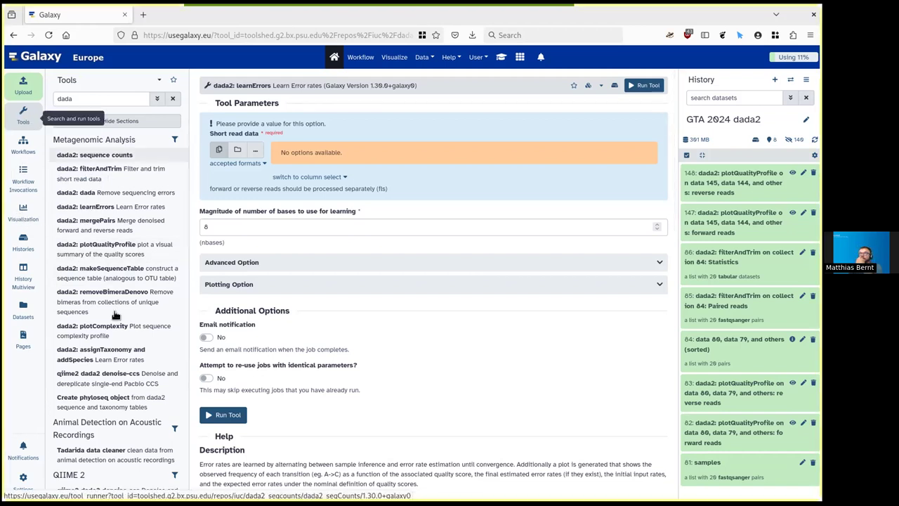
pyautogui.doubleClick(106, 99)
pyautogui.write('unzip')
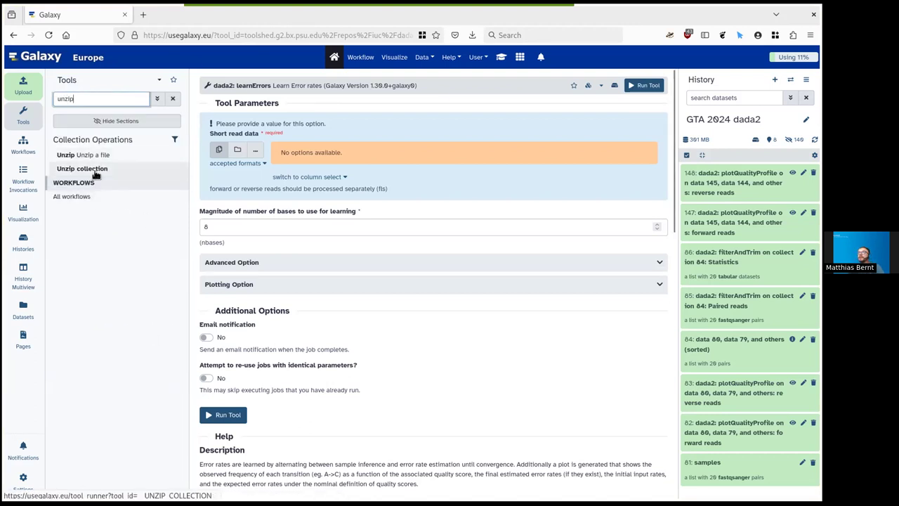
pyautogui.click(88, 170)
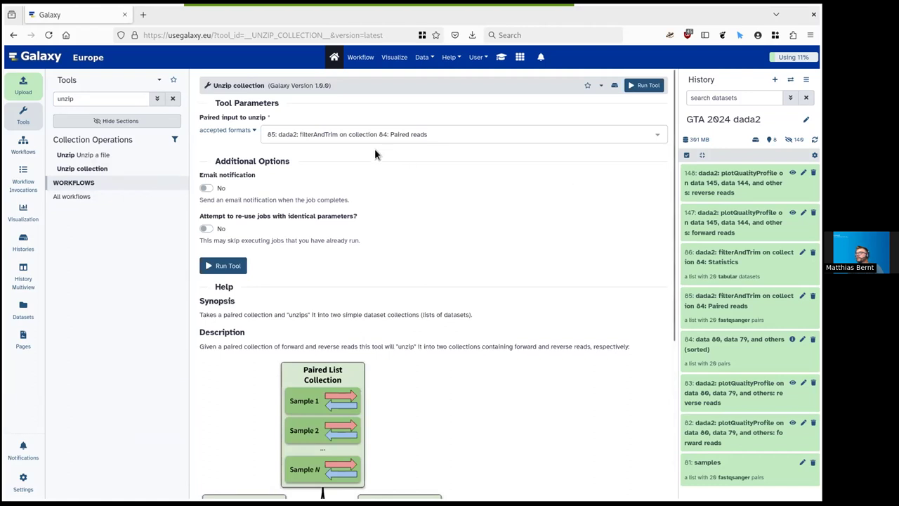
pyautogui.click(366, 135)
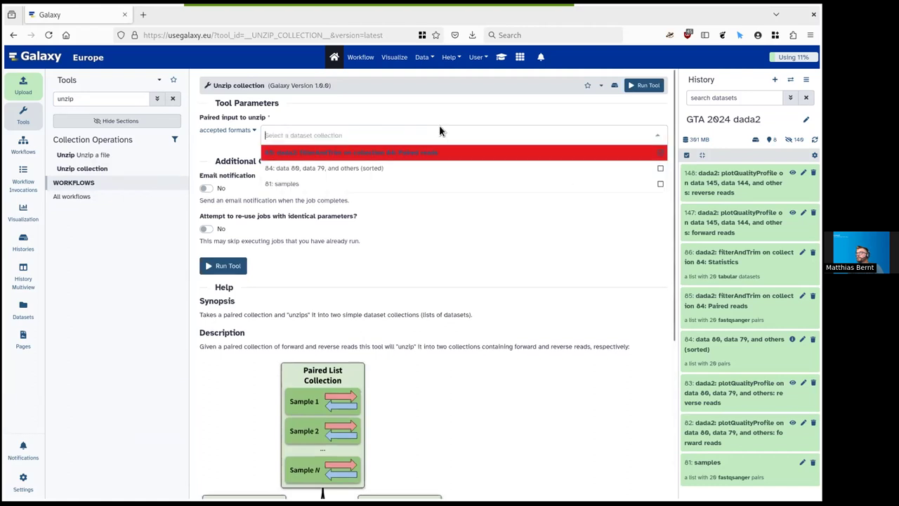
pyautogui.click(375, 155)
pyautogui.click(222, 266)
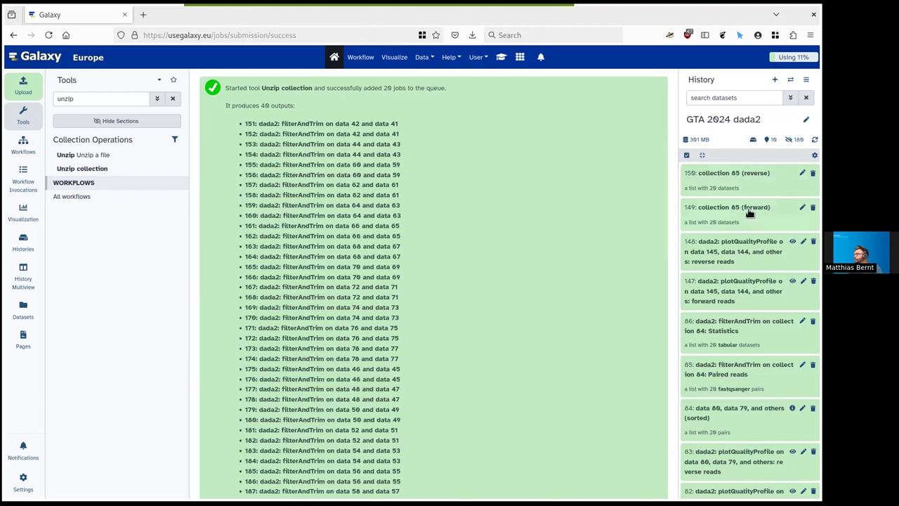
# Inspect elements F3D0 and F3D1 of the unzipped forward collection and return to the history.
pyautogui.click(747, 211)
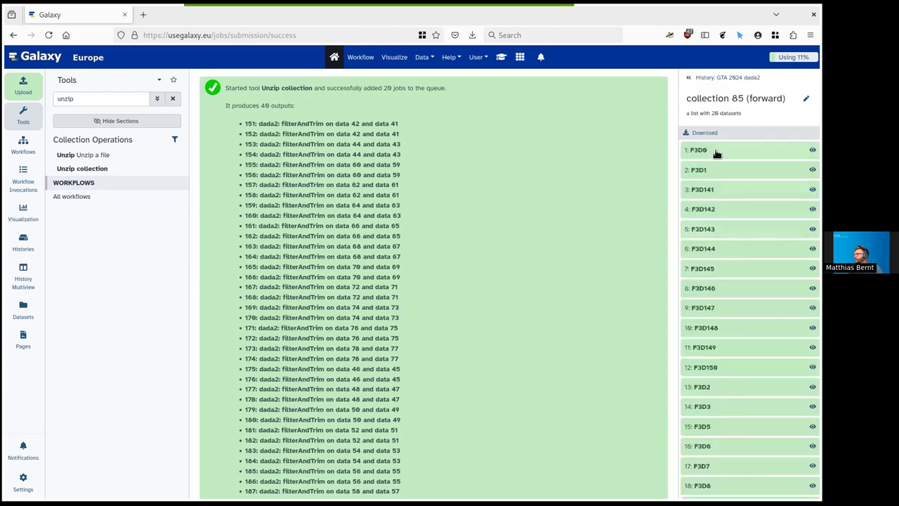
pyautogui.click(717, 151)
pyautogui.click(722, 278)
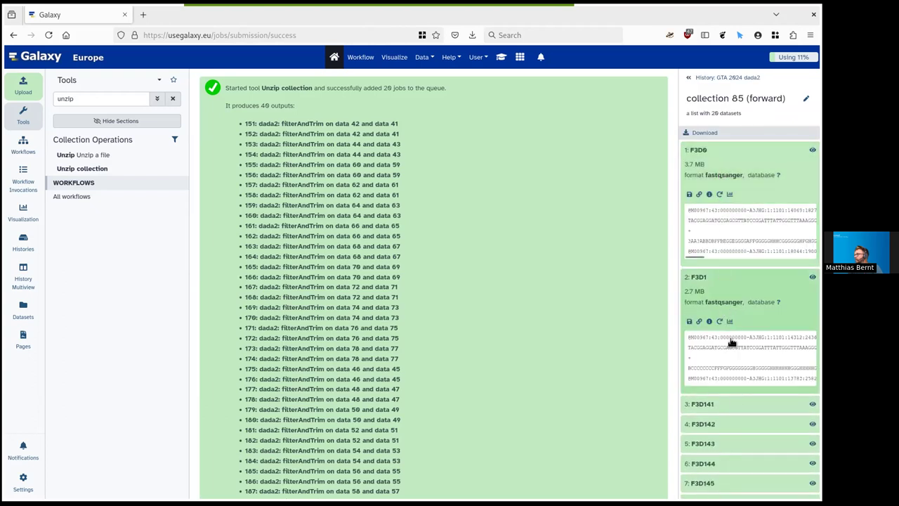
pyautogui.click(725, 78)
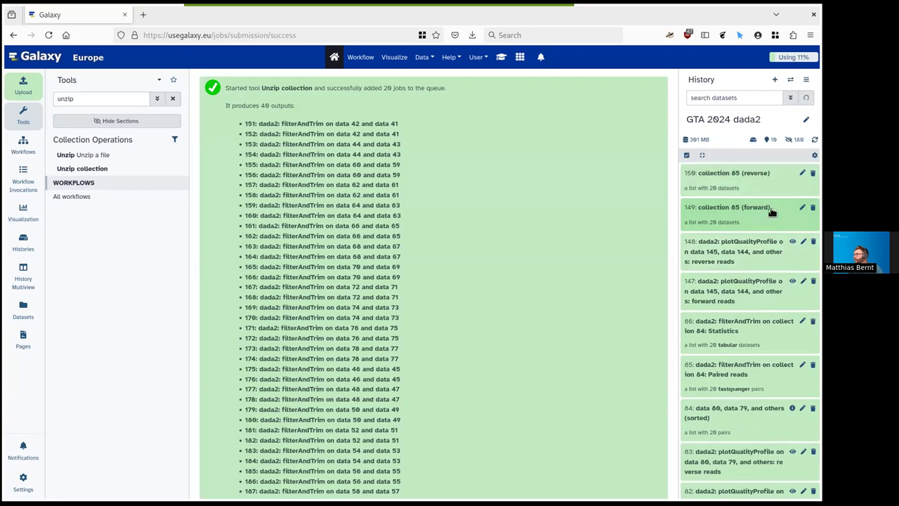
# Tag the unzipped forward collection (149) with #forward, save it, and return to the history.
pyautogui.click(770, 210)
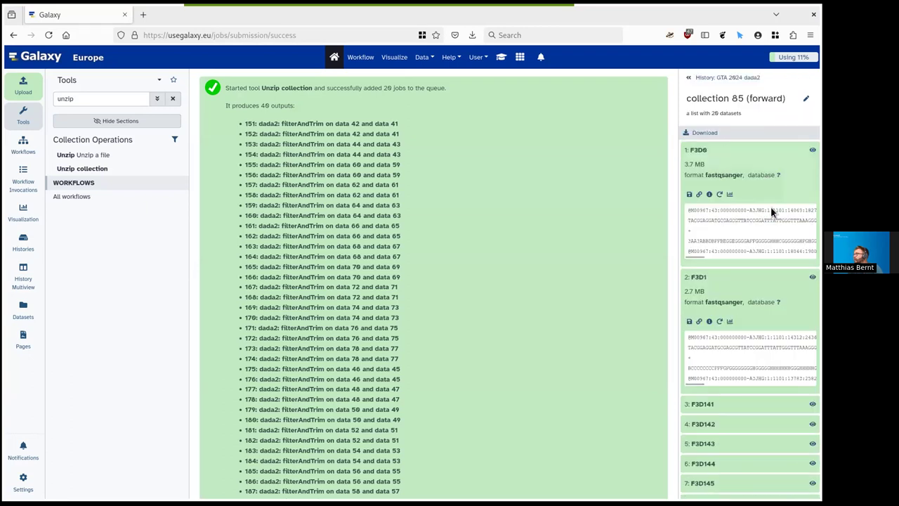
pyautogui.click(805, 99)
pyautogui.click(706, 153)
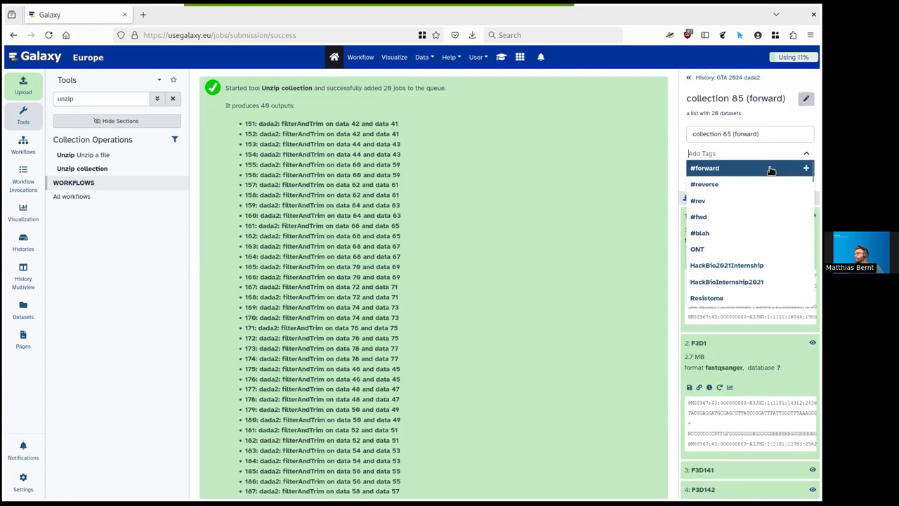
pyautogui.write('#')
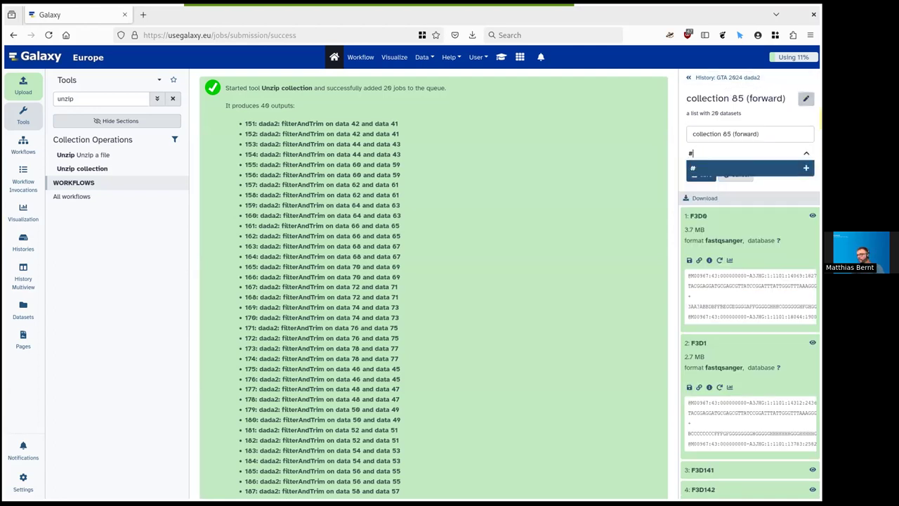
pyautogui.write('forward')
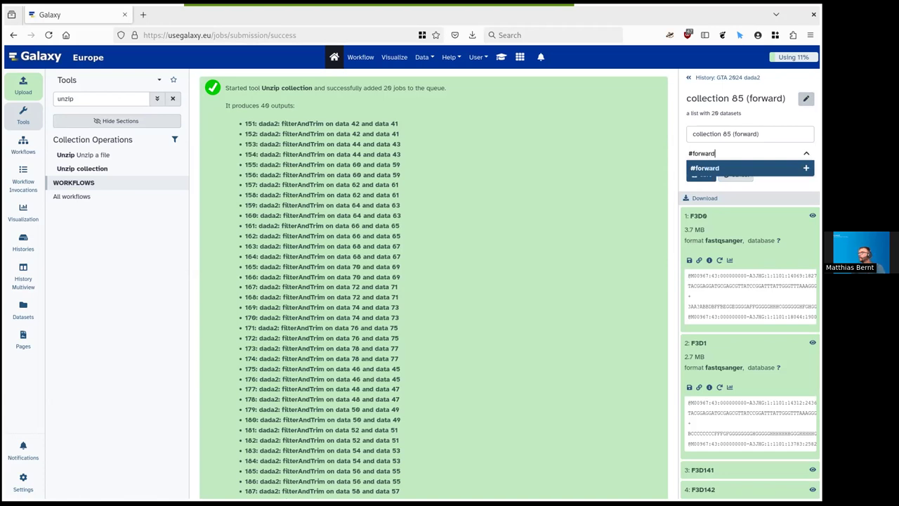
pyautogui.click(716, 168)
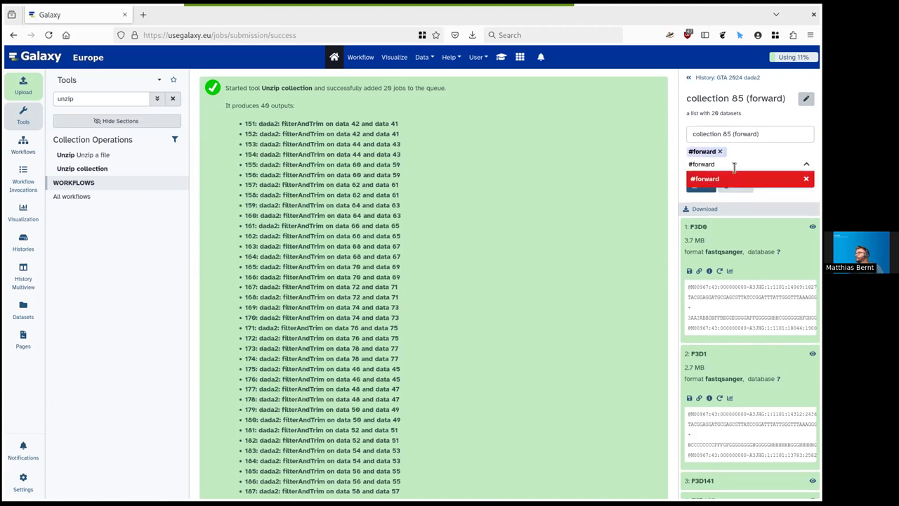
pyautogui.press('Escape')
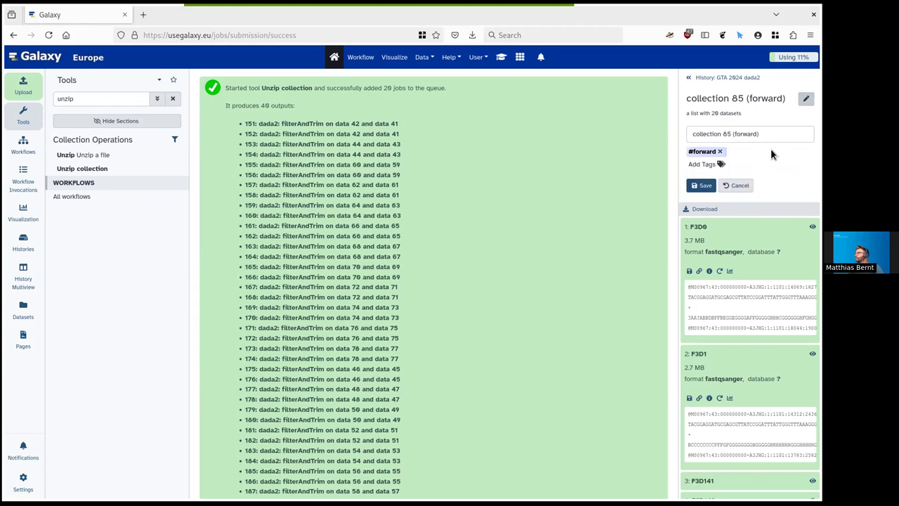
pyautogui.click(702, 186)
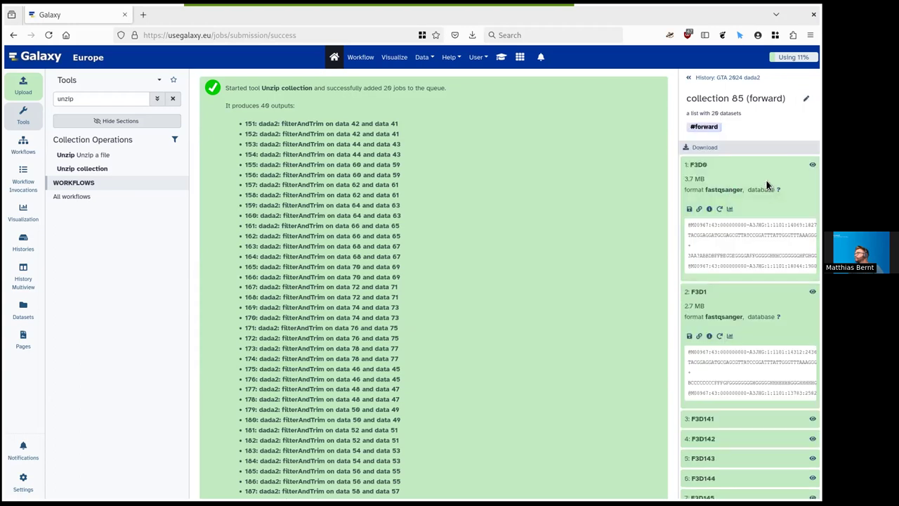
pyautogui.click(734, 78)
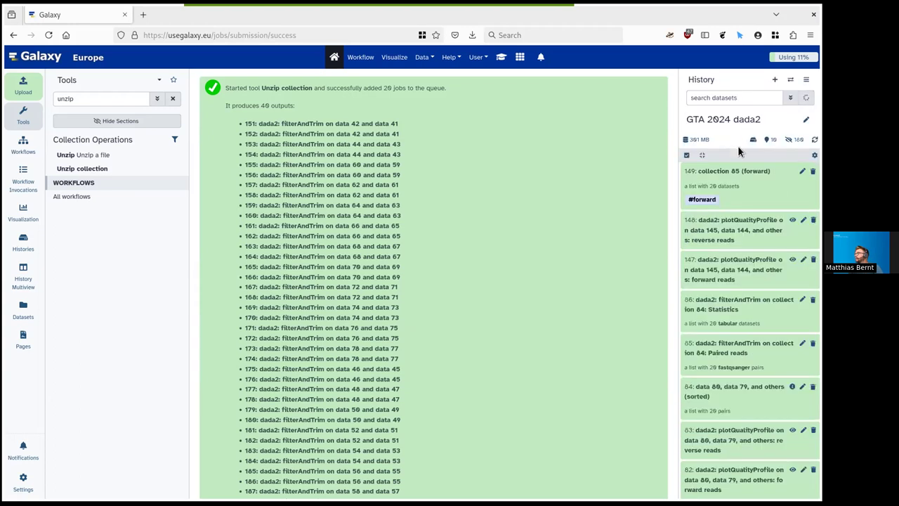
# Tag the unzipped reverse collection (150) with #reverse, save it, and return to the history.
pyautogui.click(748, 190)
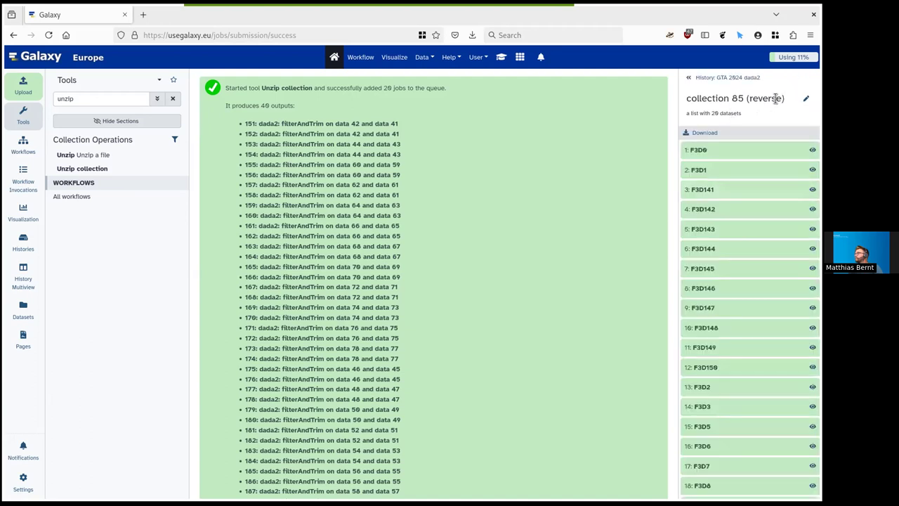
pyautogui.click(806, 101)
pyautogui.click(717, 152)
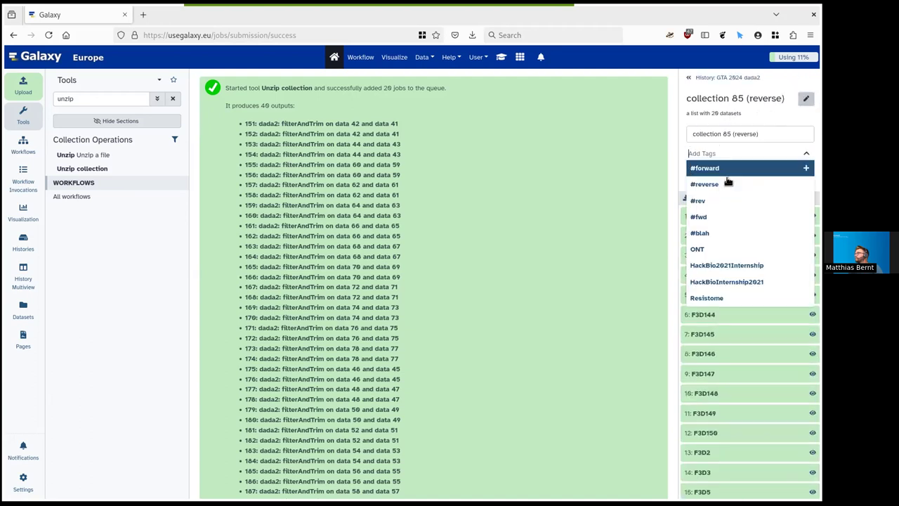
pyautogui.click(713, 184)
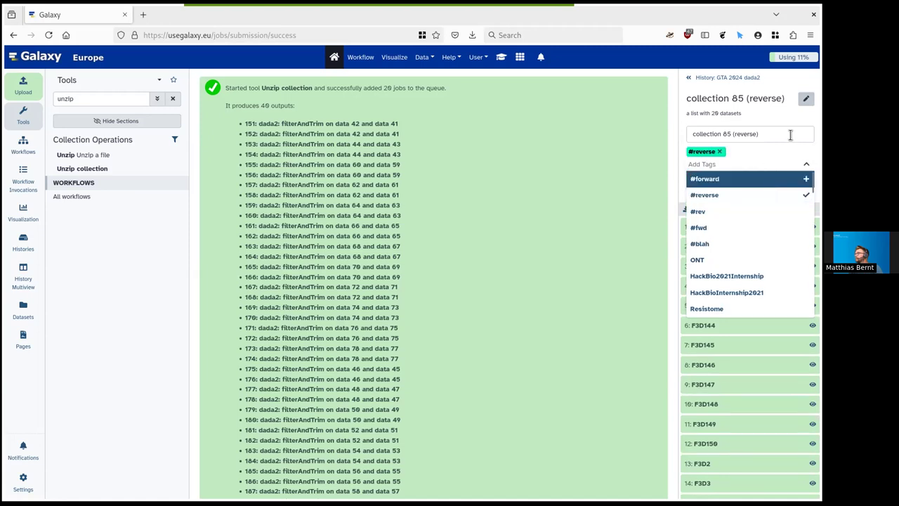
pyautogui.click(775, 110)
pyautogui.click(705, 186)
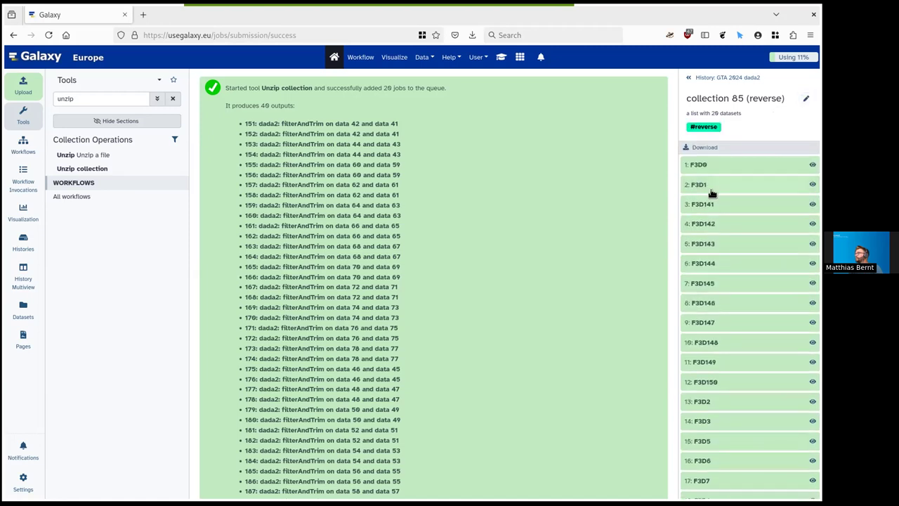
pyautogui.click(725, 81)
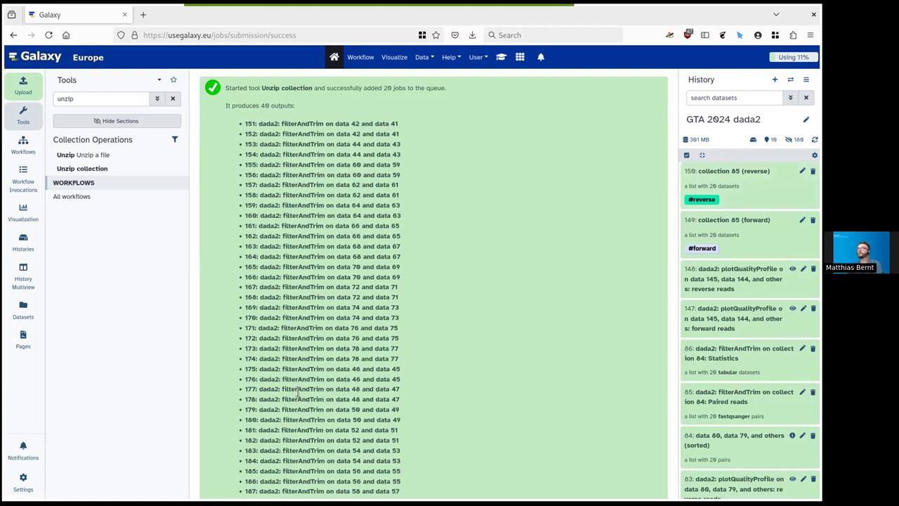
# Find the dada2: learnErrors tool and run it on the forward collection (149) as short read data.
pyautogui.doubleClick(85, 99)
pyautogui.write('dada')
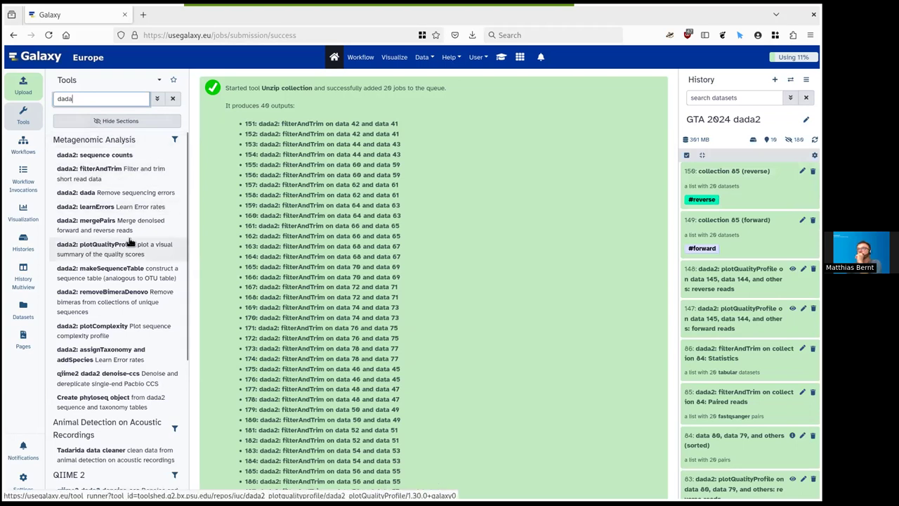
pyautogui.click(123, 207)
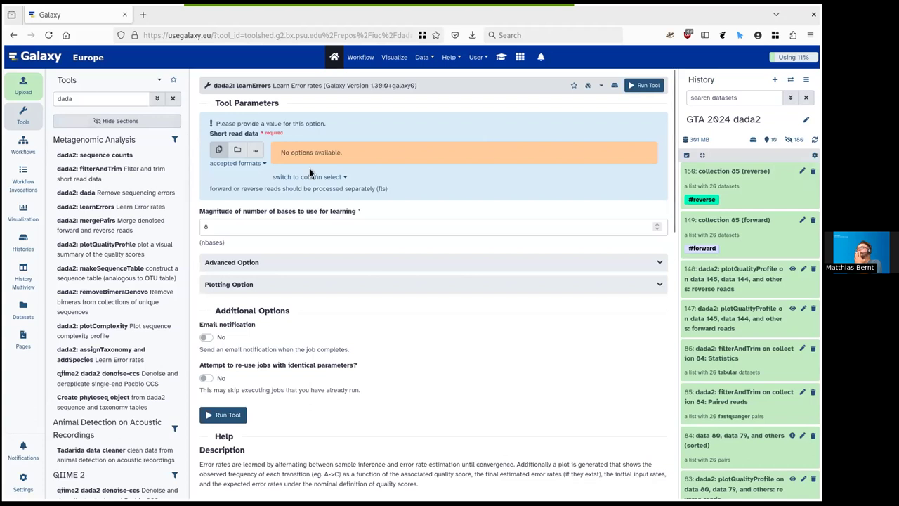
pyautogui.click(237, 150)
pyautogui.click(325, 151)
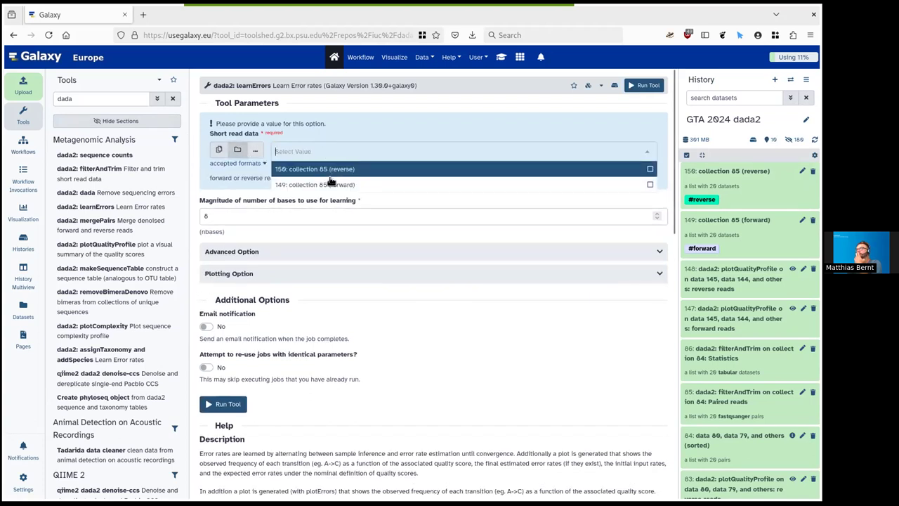
pyautogui.click(328, 183)
pyautogui.click(430, 134)
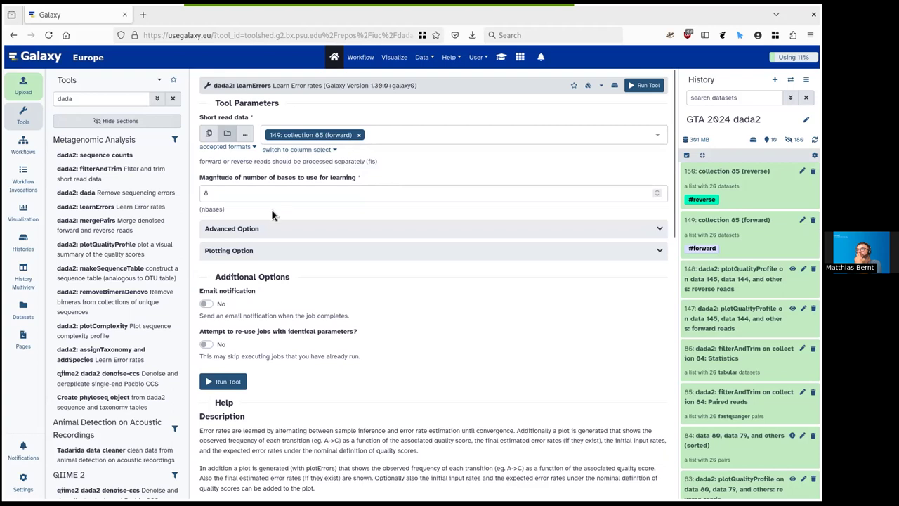
pyautogui.click(226, 381)
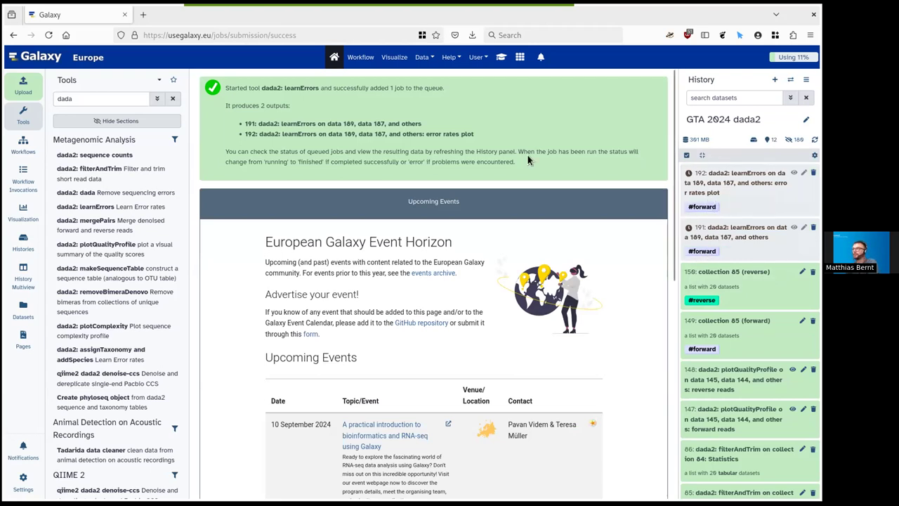
# Run dada2: learnErrors on the reverse collection (150) as short read data.
pyautogui.click(114, 210)
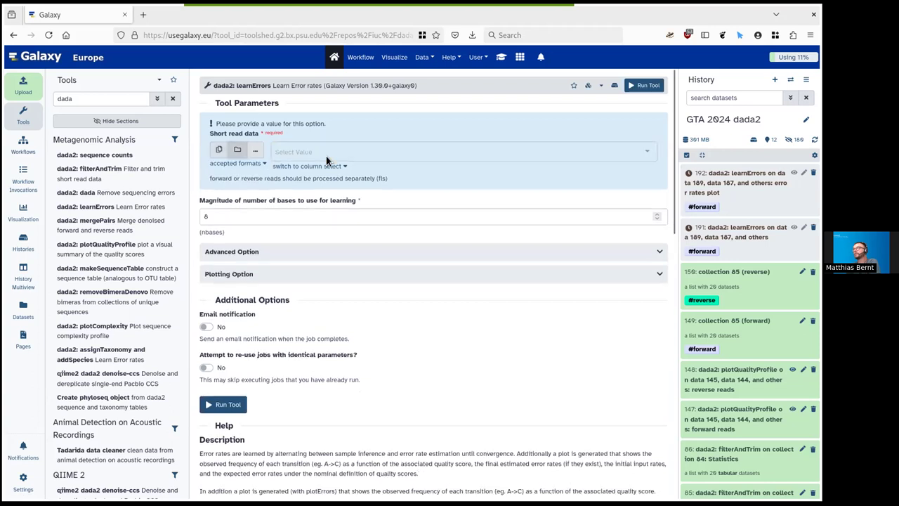
pyautogui.click(326, 160)
pyautogui.click(320, 169)
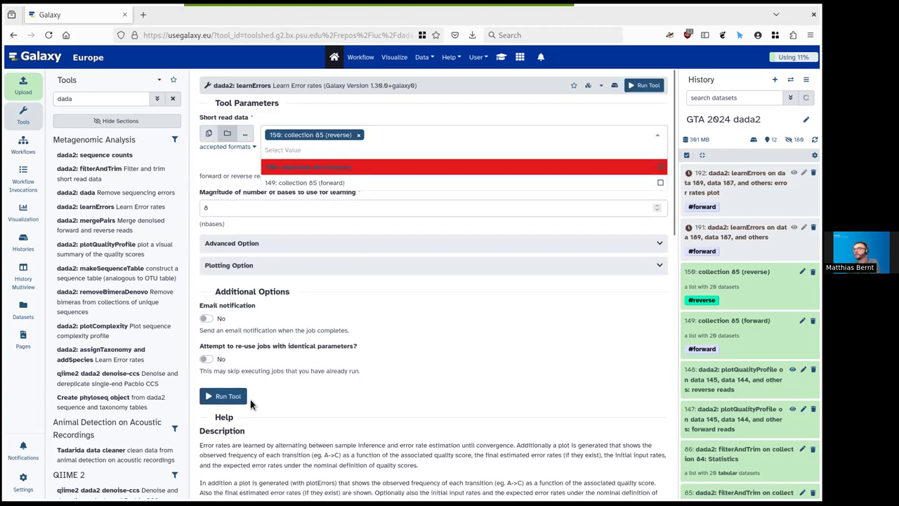
pyautogui.click(402, 377)
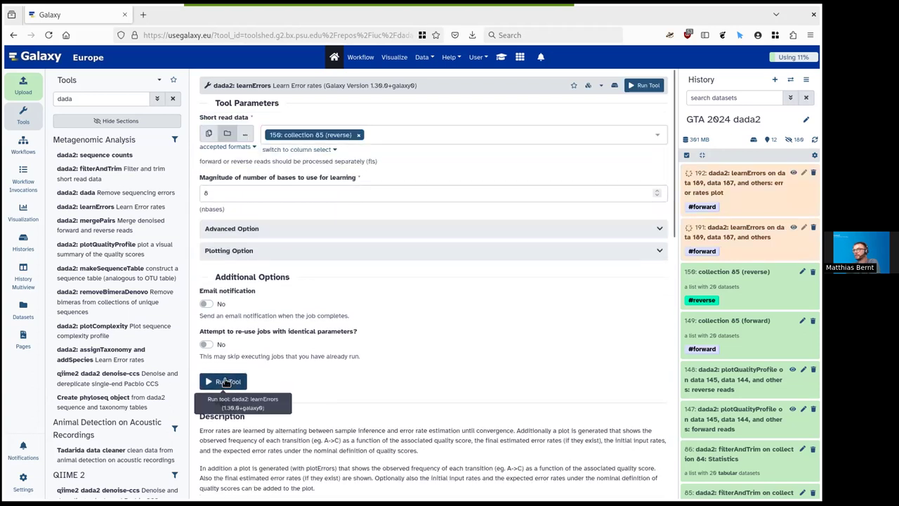
pyautogui.click(227, 383)
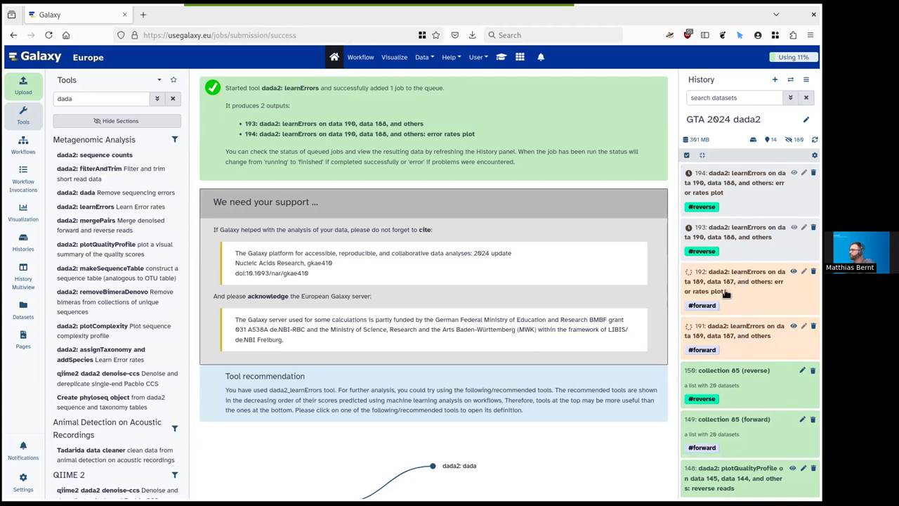
# Check the format of the forward learnErrors output (dataset 191) in its history details.
pyautogui.click(748, 336)
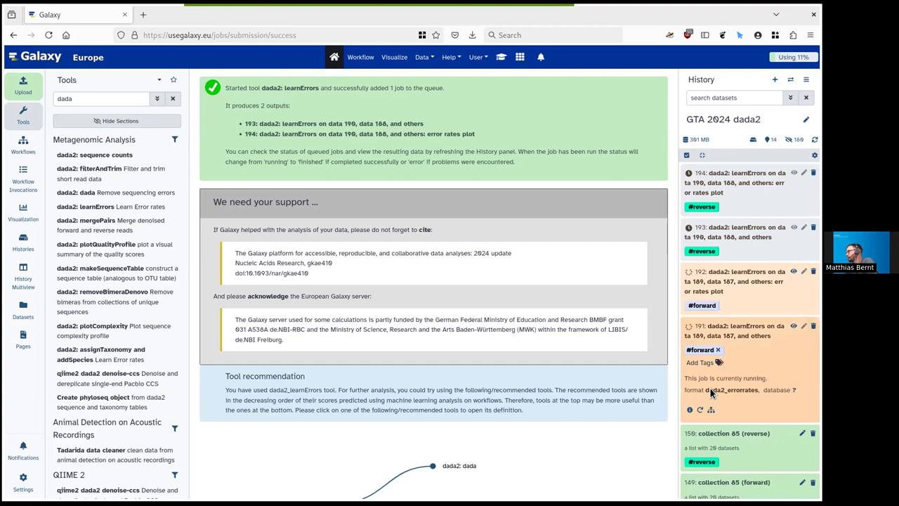
pyautogui.moveTo(709, 394); pyautogui.dragTo(730, 390)
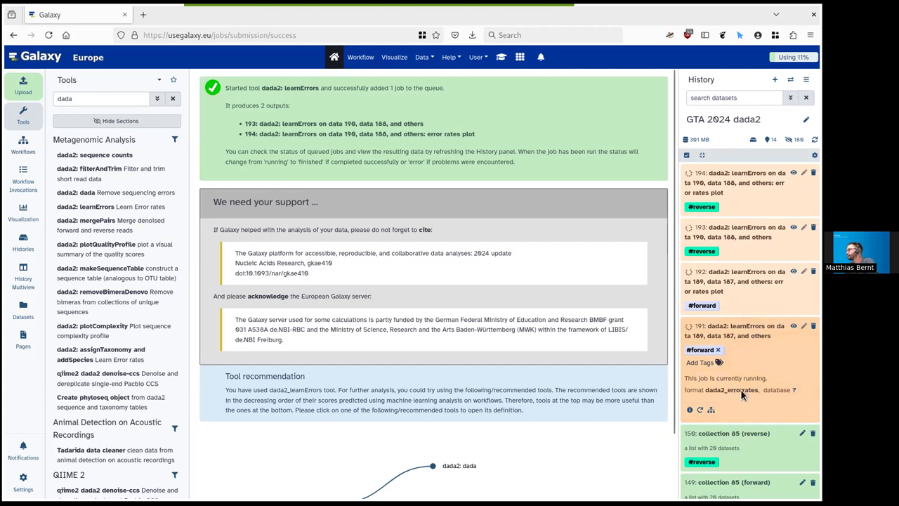
pyautogui.click(725, 288)
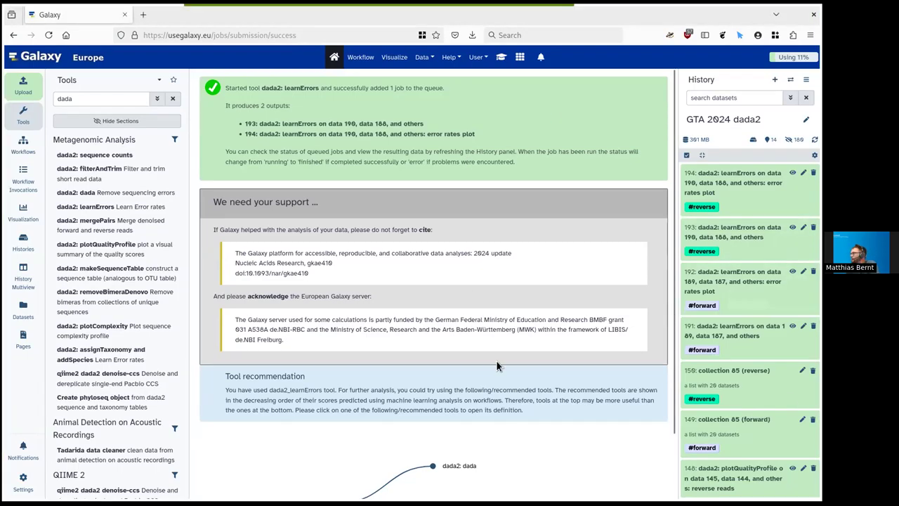
# Expand the forward learnErrors outputs (191 and 192) and examine the forward error rates plot.
pyautogui.click(737, 331)
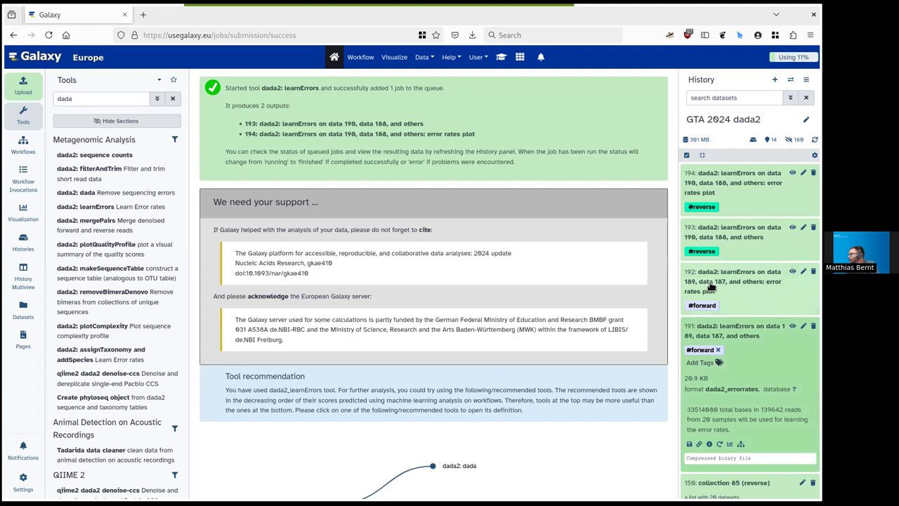
pyautogui.click(756, 296)
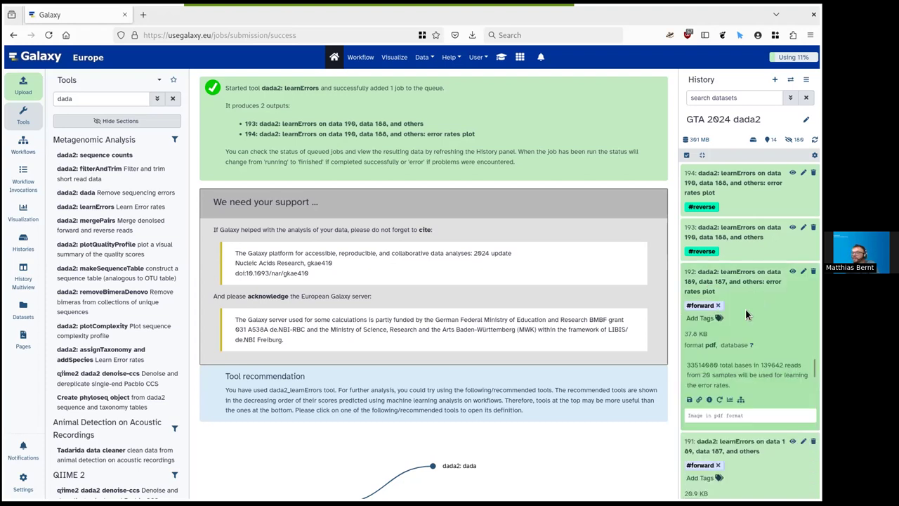
pyautogui.click(792, 271)
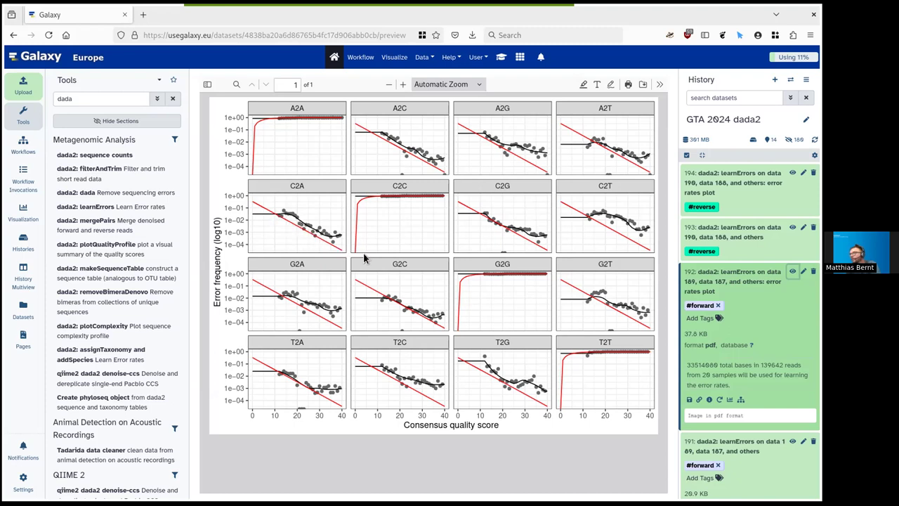
pyautogui.doubleClick(295, 185)
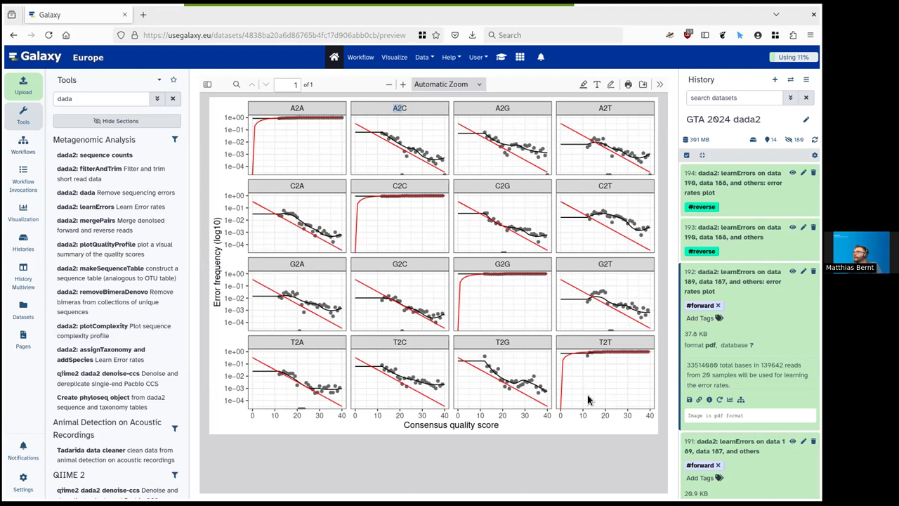
# View the reverse error rates plot (dataset 194), and collapse the expanded learnErrors datasets in the history.
pyautogui.click(726, 185)
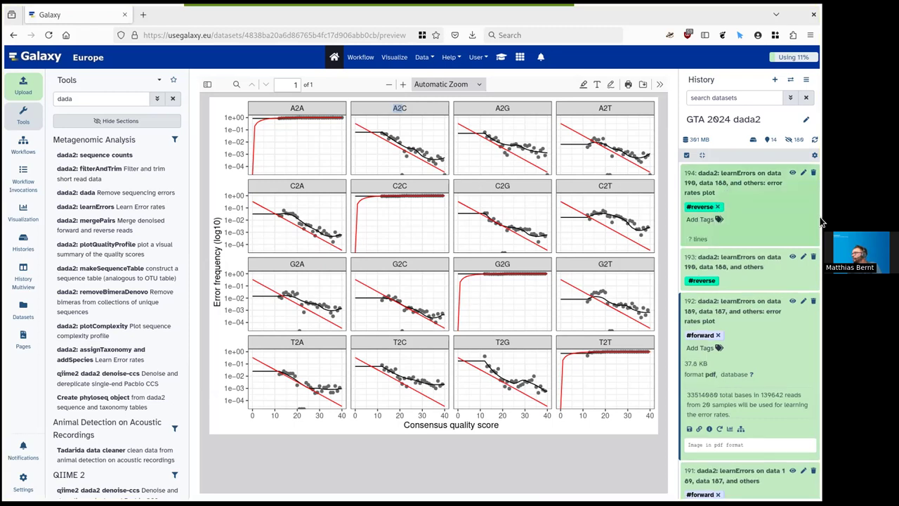
pyautogui.click(792, 174)
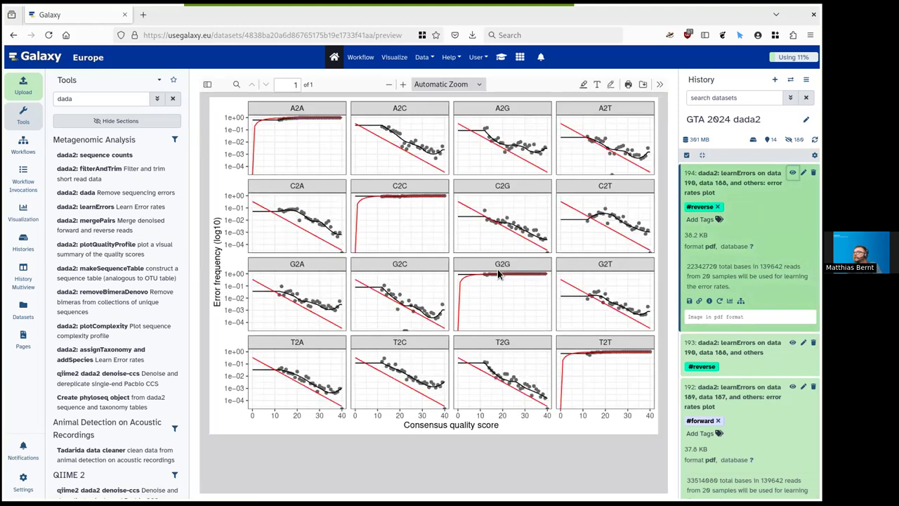
pyautogui.click(743, 183)
pyautogui.click(734, 277)
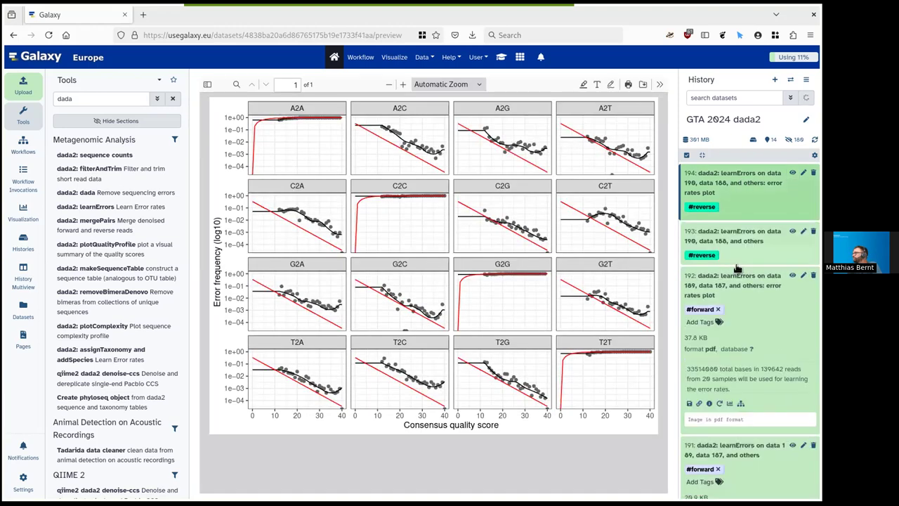
pyautogui.click(734, 281)
pyautogui.click(770, 327)
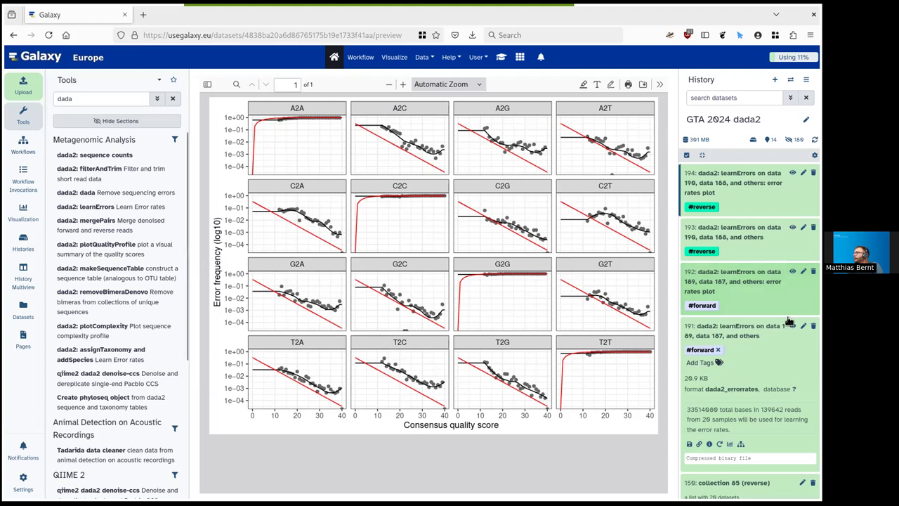
pyautogui.click(751, 337)
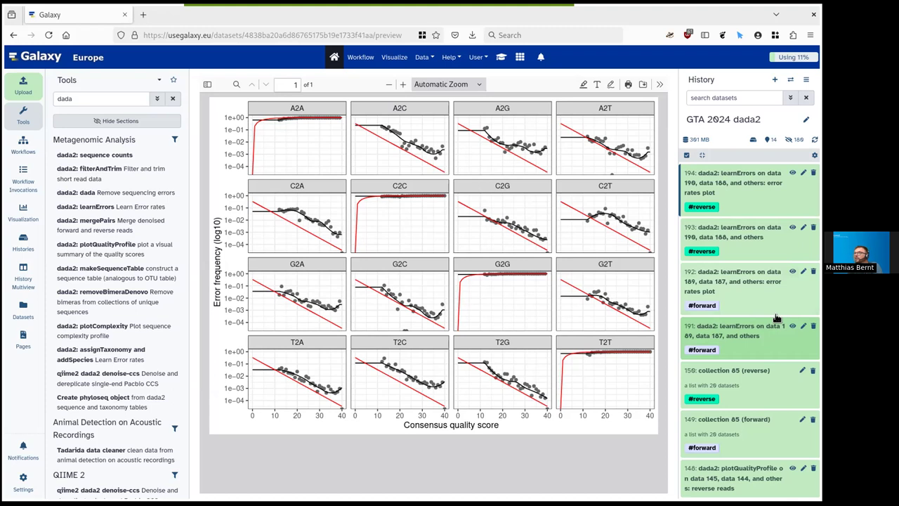
# Open the dada2: dada tool and check the choices for processing samples in batches, leaving it at no.
pyautogui.click(108, 196)
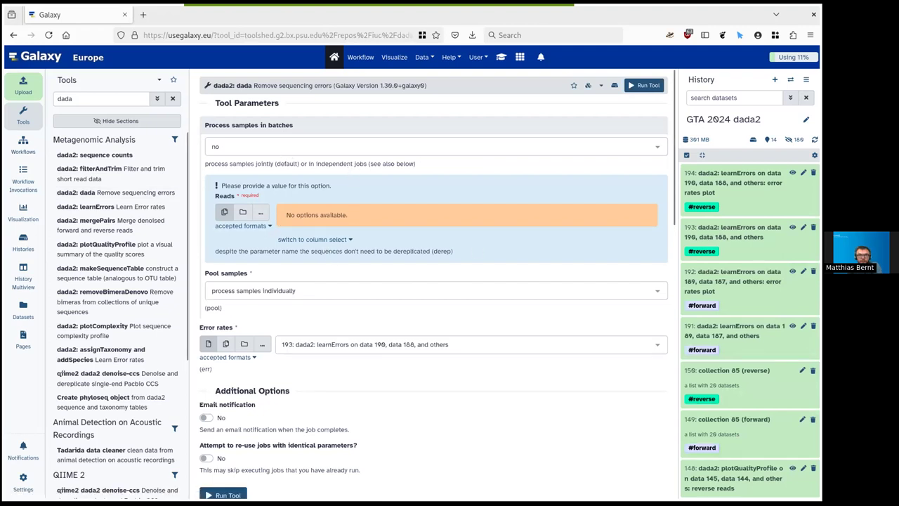
pyautogui.click(247, 147)
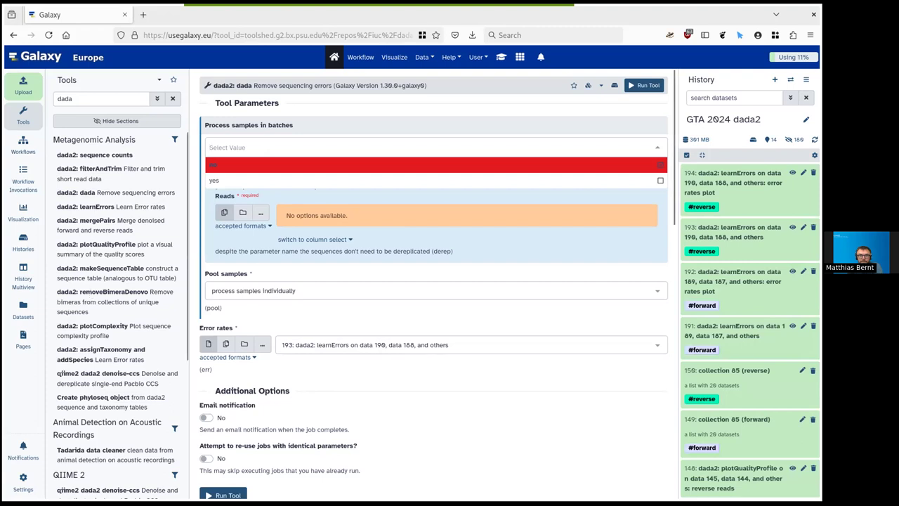
pyautogui.press('Return')
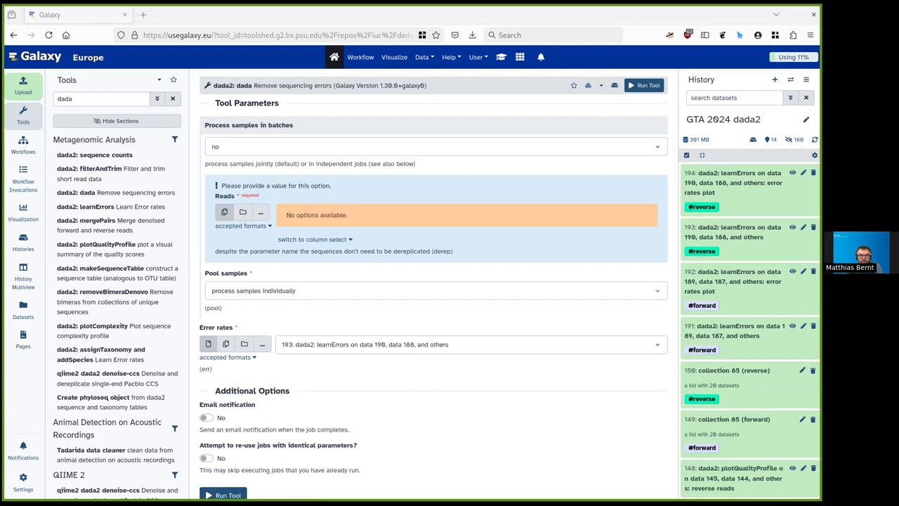
pyautogui.click(266, 151)
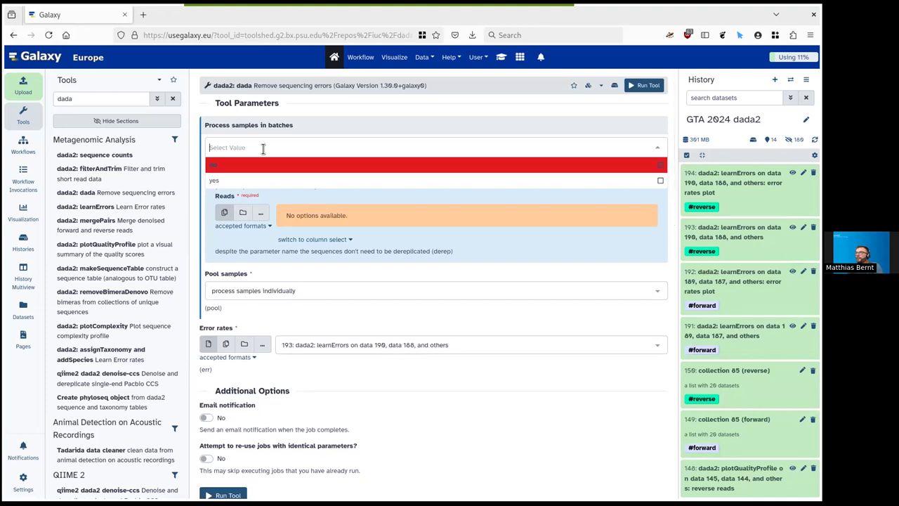
pyautogui.click(290, 195)
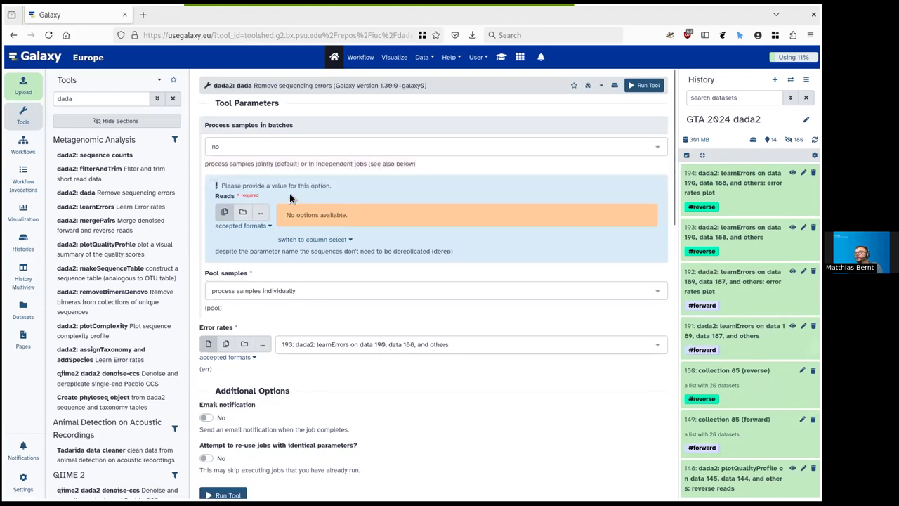
# Run dada2: dada on the forward collection (149) with the forward learnErrors output (191) as error rates.
pyautogui.click(243, 214)
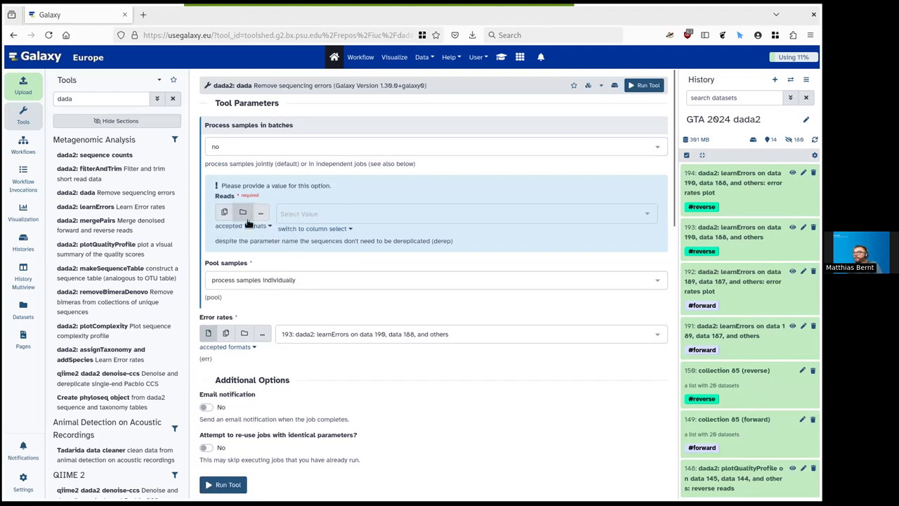
pyautogui.click(342, 212)
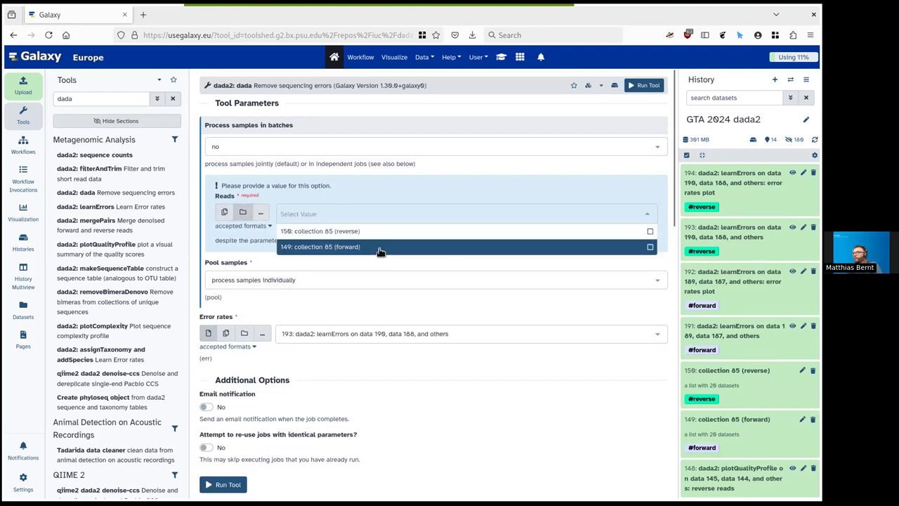
pyautogui.click(325, 247)
pyautogui.click(273, 274)
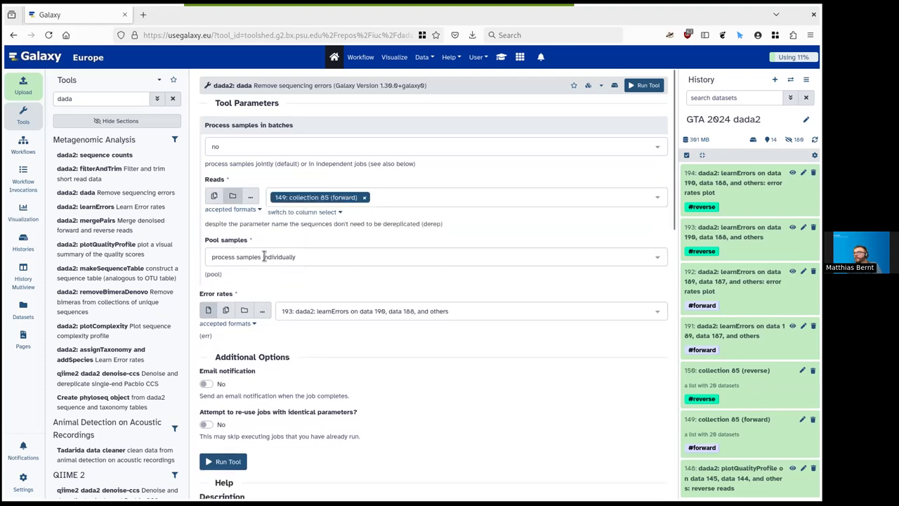
pyautogui.click(329, 310)
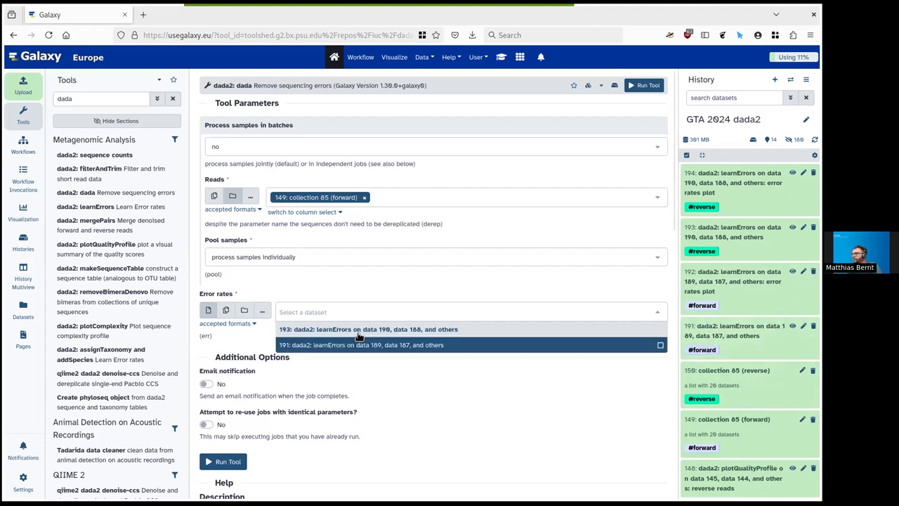
pyautogui.click(298, 345)
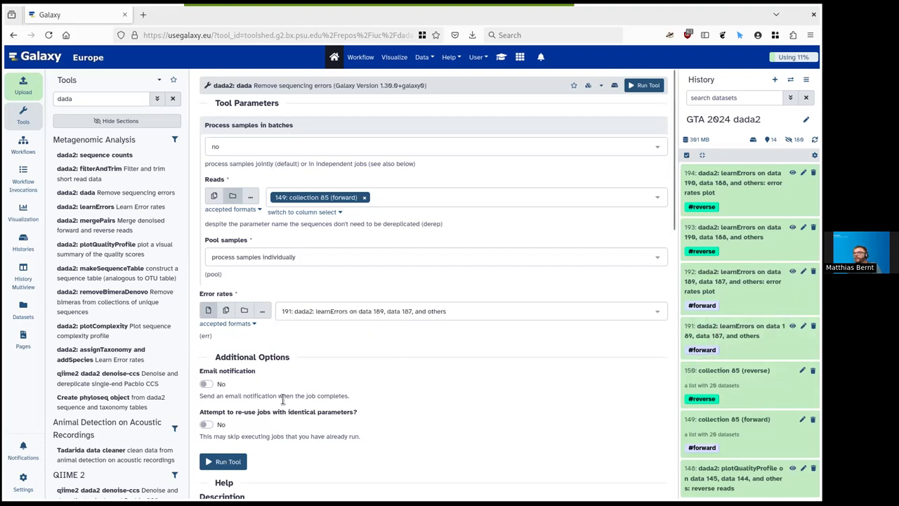
pyautogui.click(233, 461)
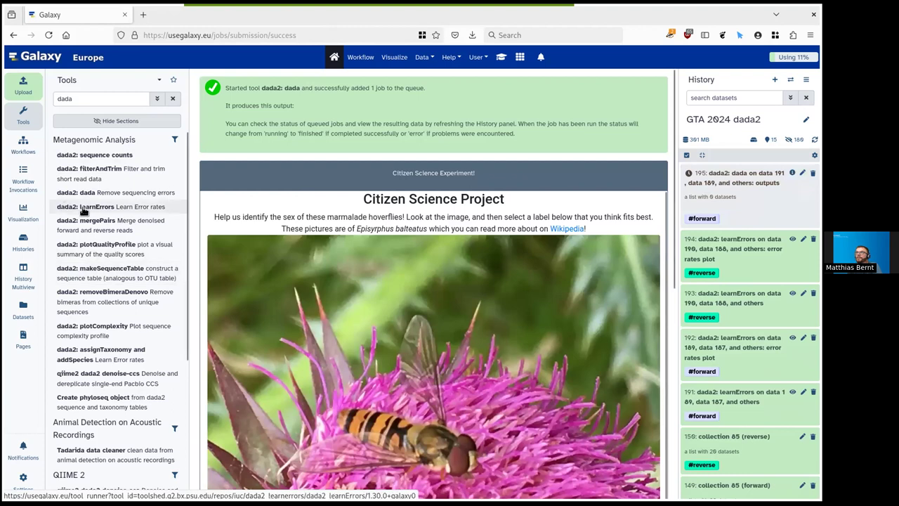
# Run dada2: dada on the reverse collection (150) with the reverse learnErrors output (193) as error rates.
pyautogui.click(89, 169)
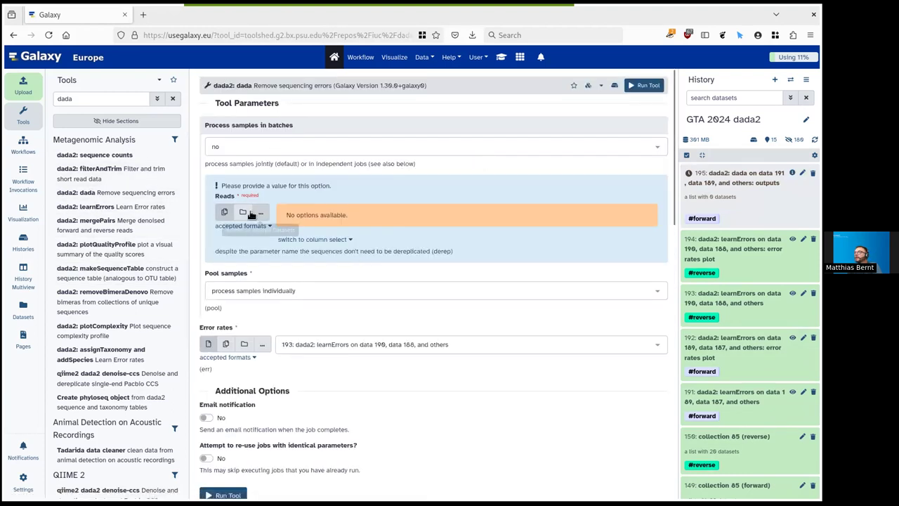
pyautogui.click(246, 212)
pyautogui.click(319, 215)
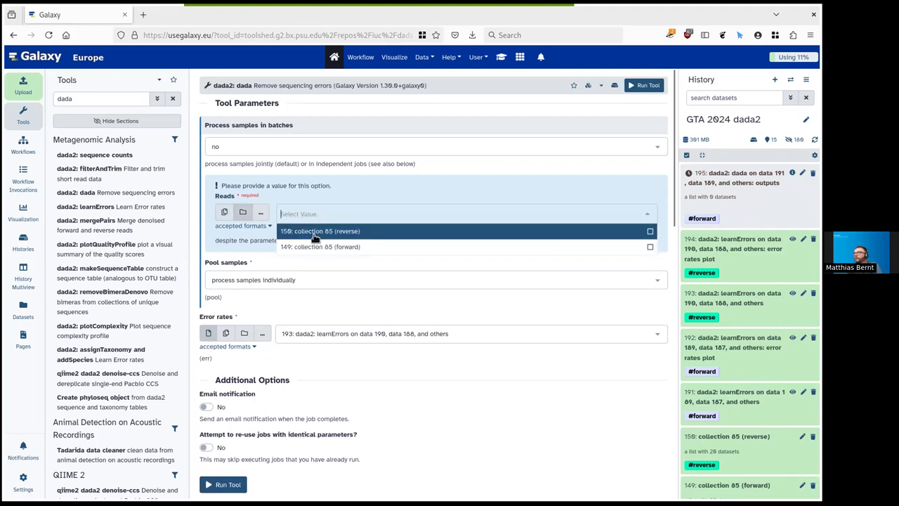
pyautogui.click(313, 234)
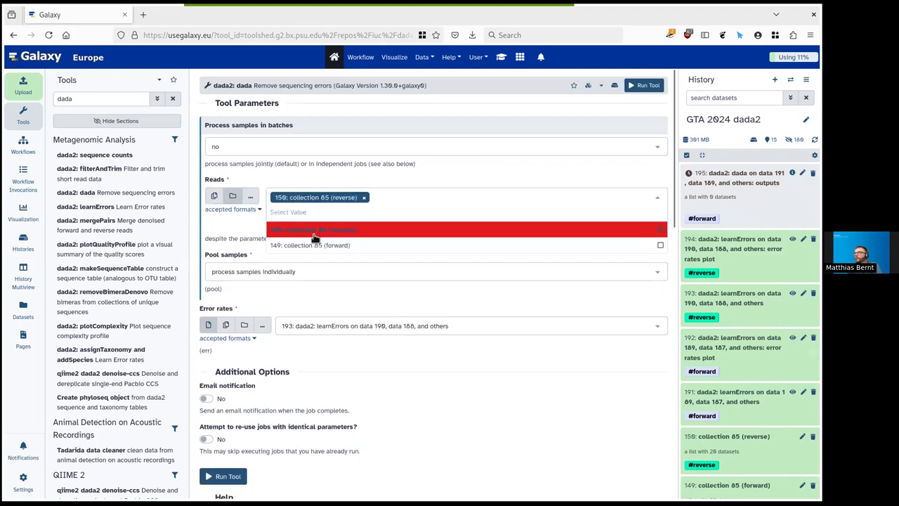
pyautogui.click(337, 313)
pyautogui.click(345, 330)
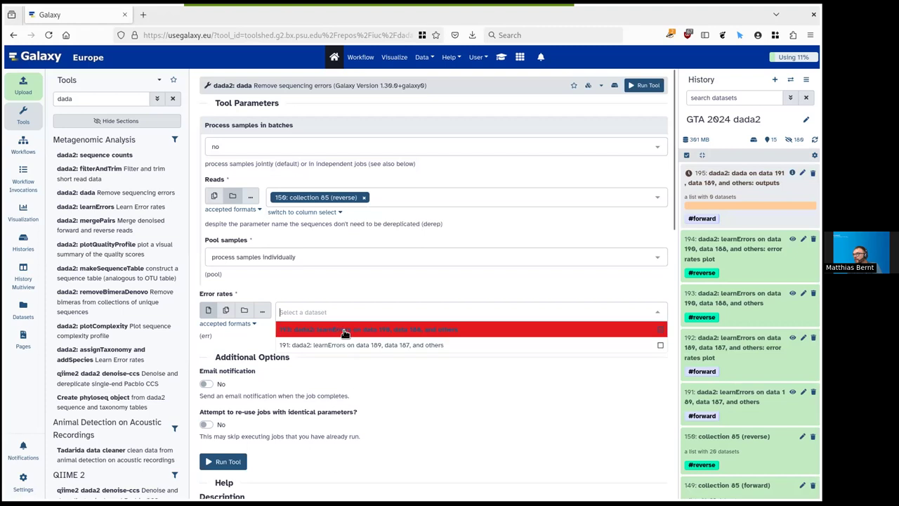
pyautogui.click(343, 331)
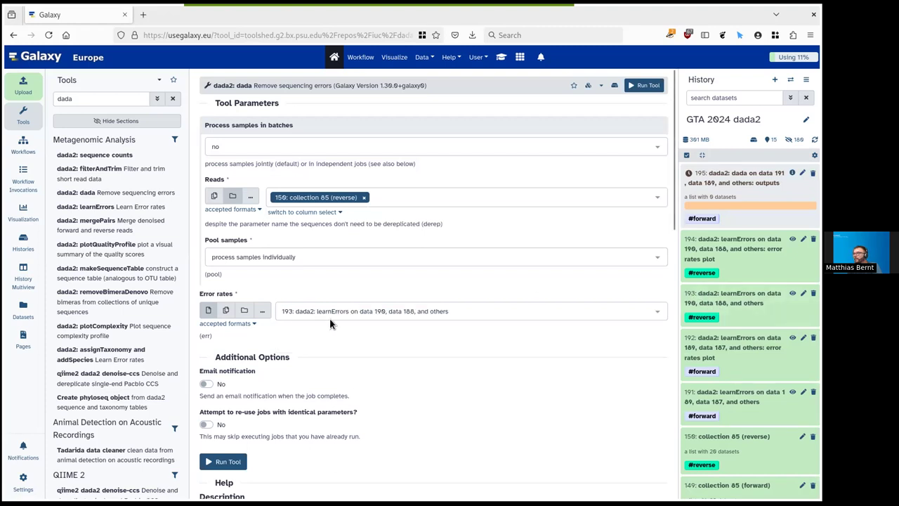
pyautogui.click(235, 462)
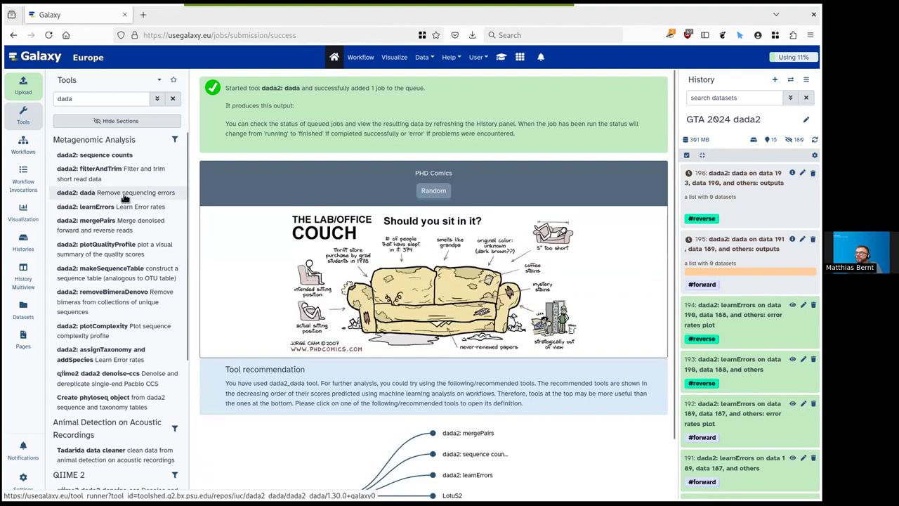
# Reopen the dada2: dada form and view the available sample pooling options without changing the selection.
pyautogui.hotkey('alt', 'Left')
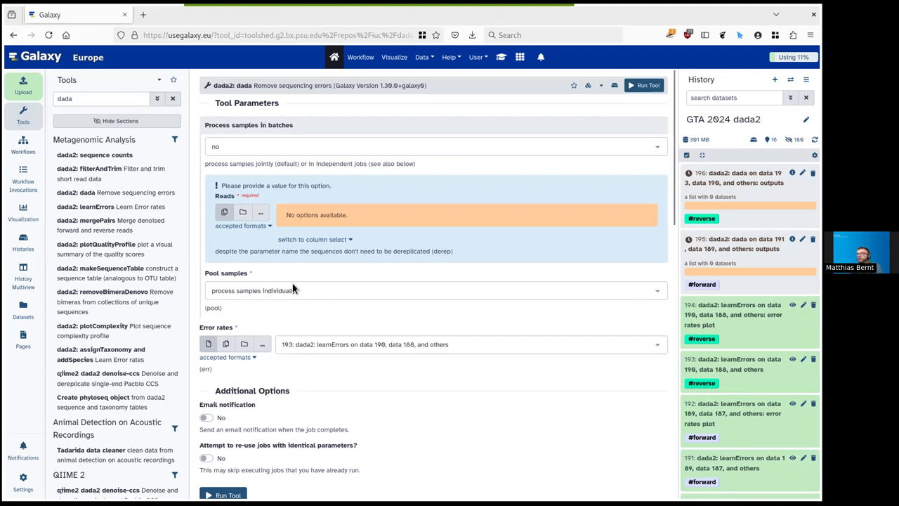
pyautogui.click(279, 294)
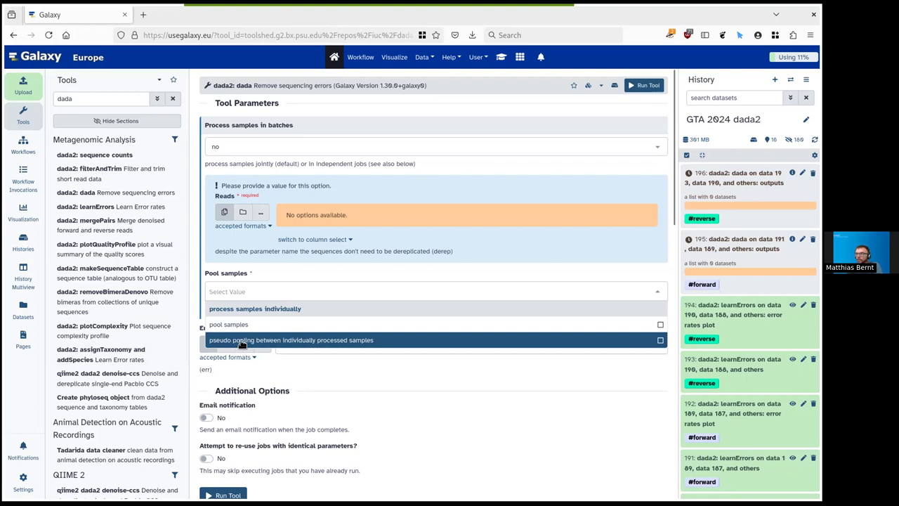
pyautogui.click(338, 281)
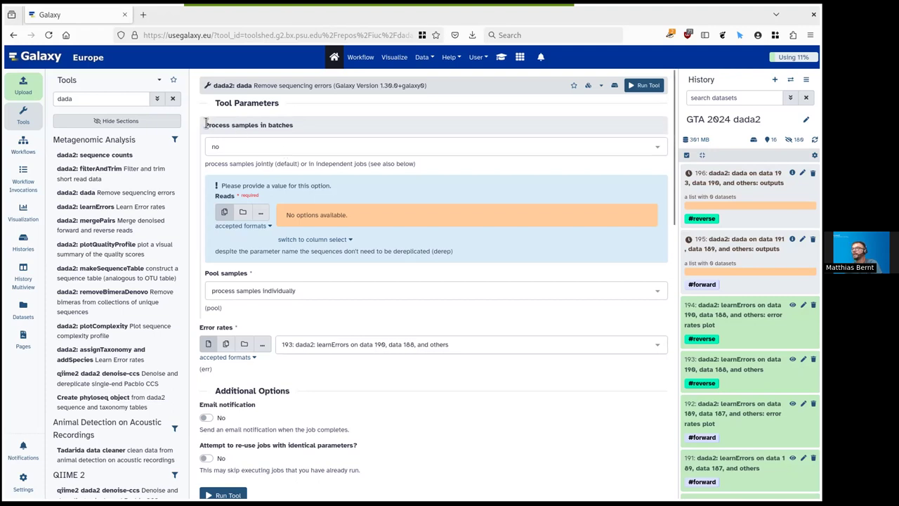
# Set Process samples in batches to yes to inspect the changed form, and restore the option to no.
pyautogui.moveTo(208, 125); pyautogui.dragTo(313, 123)
pyautogui.click(312, 122)
pyautogui.doubleClick(280, 125)
pyautogui.click(251, 149)
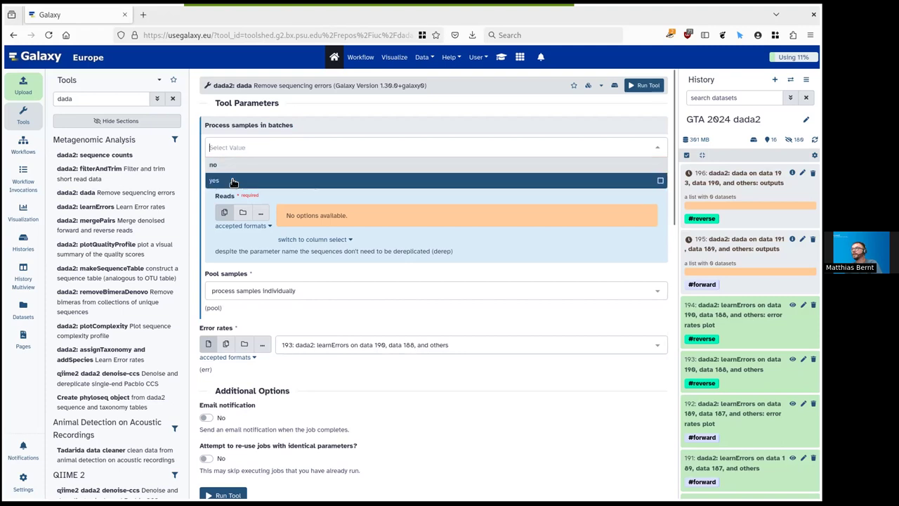
pyautogui.click(233, 181)
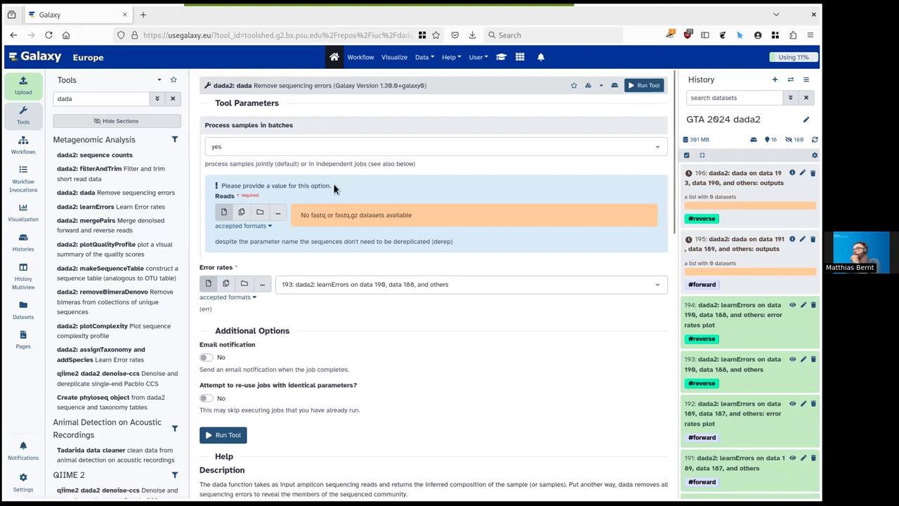
pyautogui.click(301, 148)
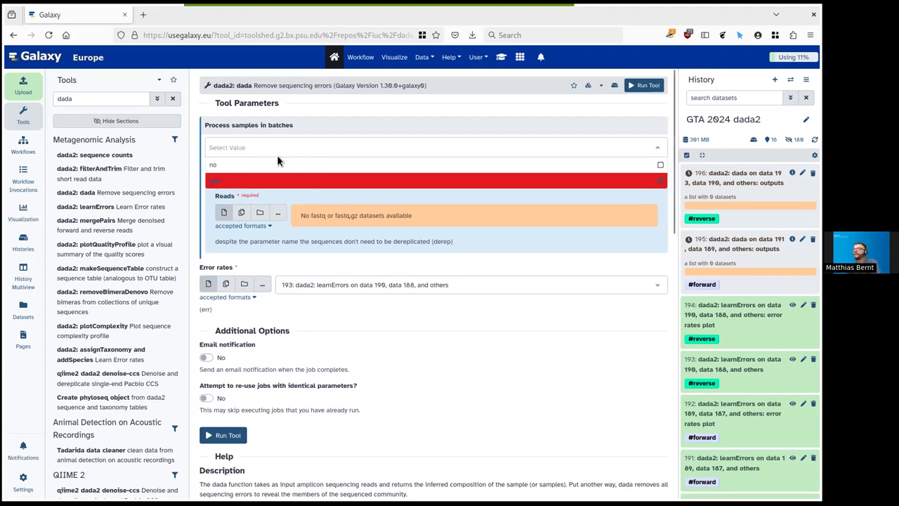
pyautogui.click(232, 180)
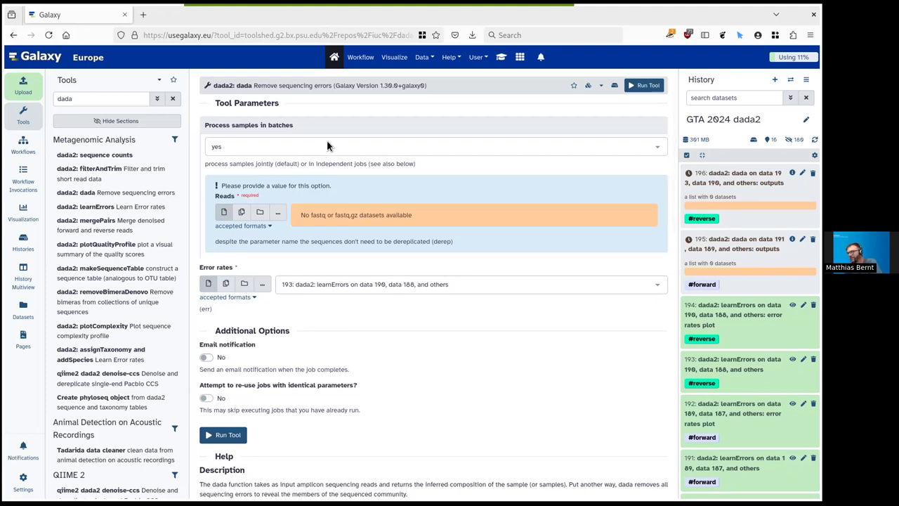
pyautogui.click(208, 147)
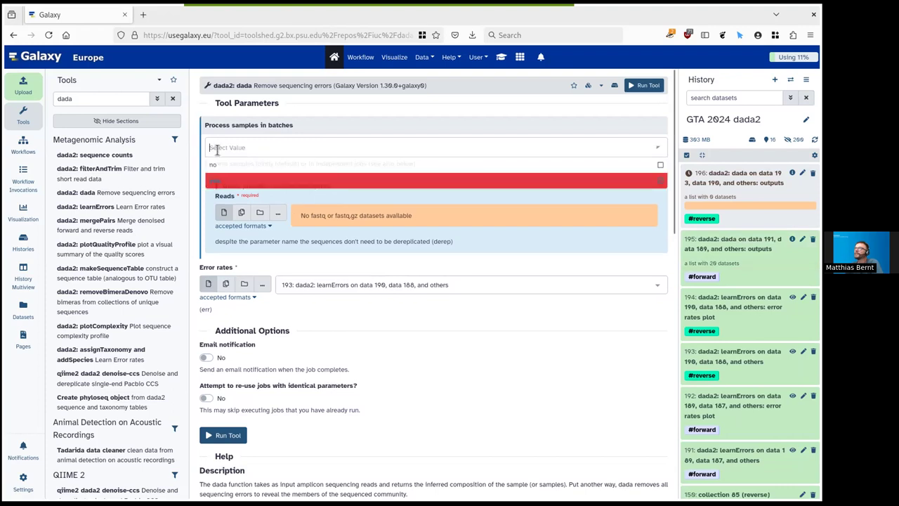
pyautogui.click(249, 176)
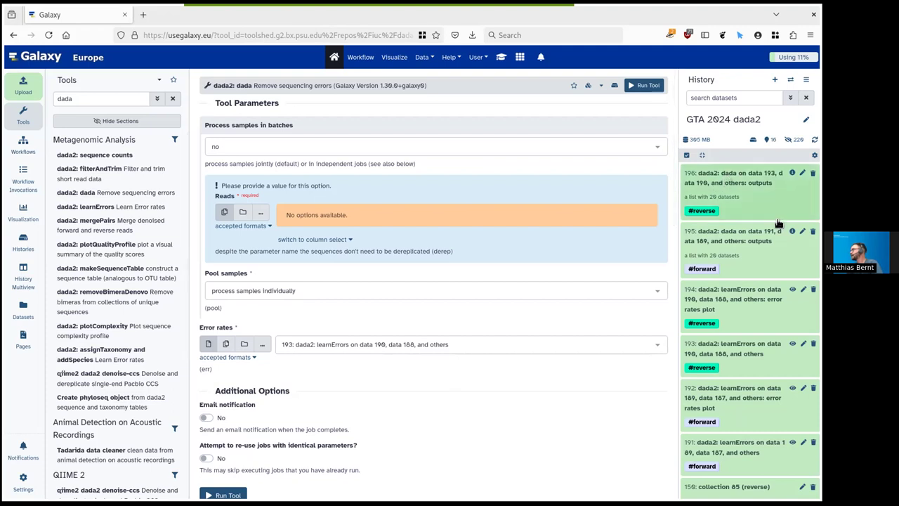
# View the dataset details of F3D0 in the reverse dada output collection (196) and expand its tool standard output.
pyautogui.click(727, 181)
pyautogui.click(728, 189)
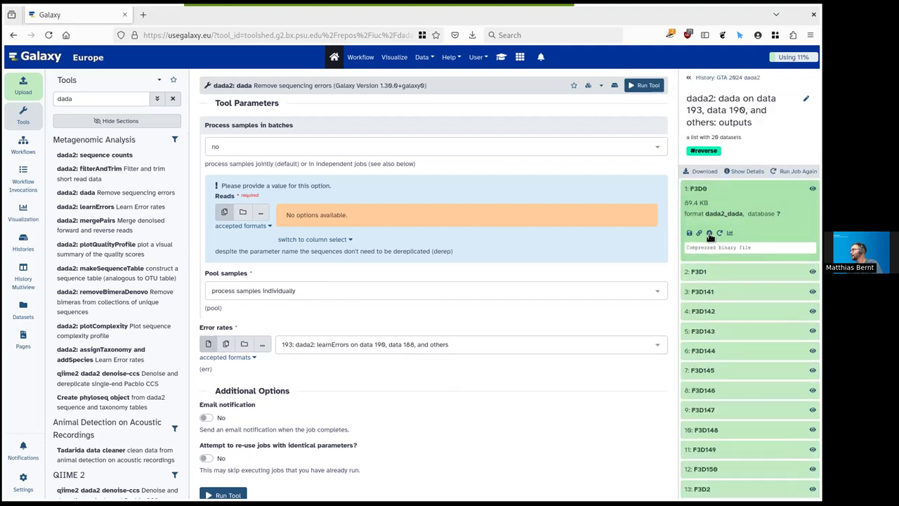
pyautogui.click(709, 238)
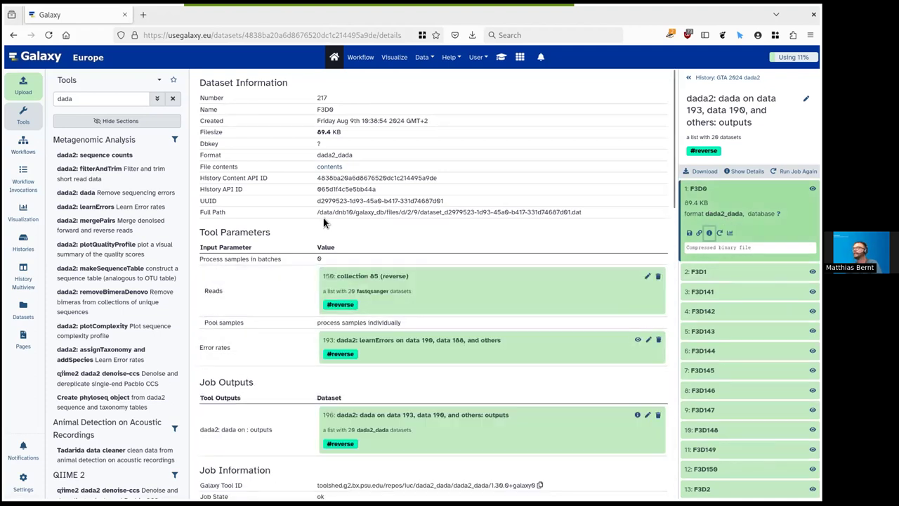
pyautogui.scroll(-5, 323, 218)
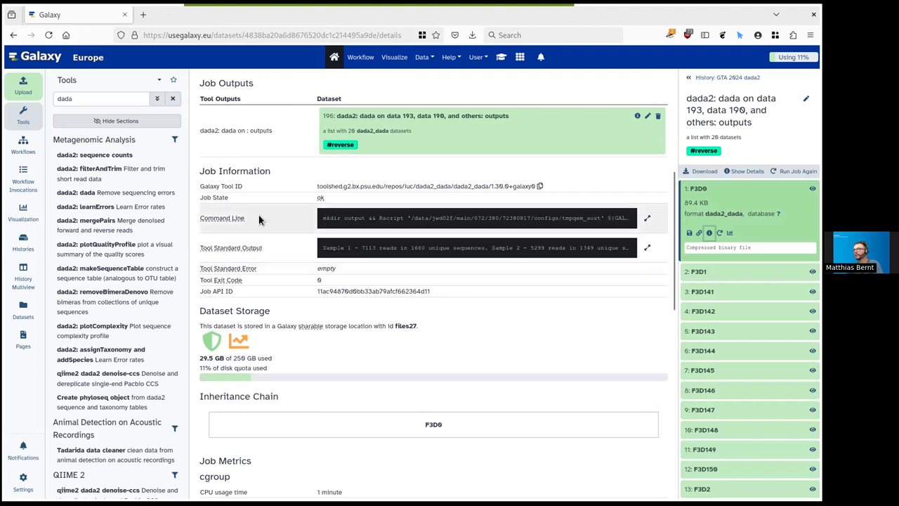
pyautogui.click(492, 248)
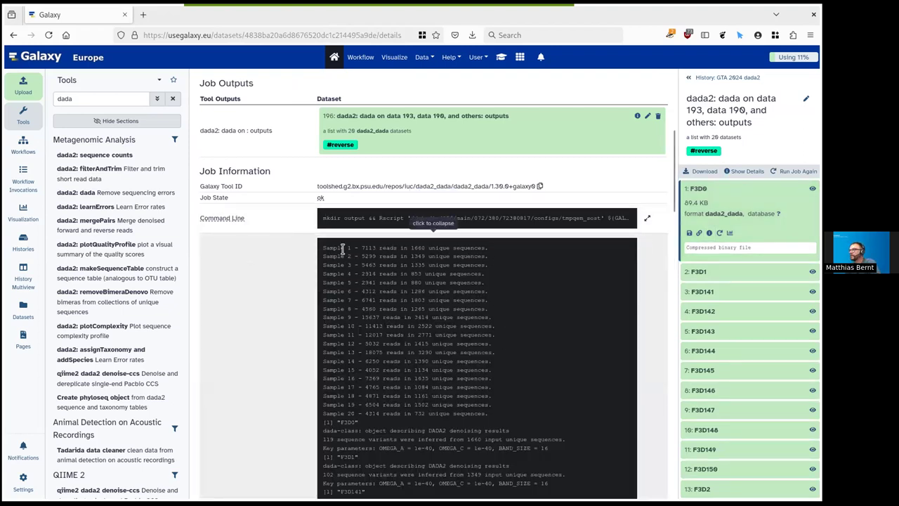
# Examine the unique sequences of Sample 1 and the sequence variants inferred for F3D0, and return to the main history.
pyautogui.moveTo(325, 248); pyautogui.dragTo(492, 248)
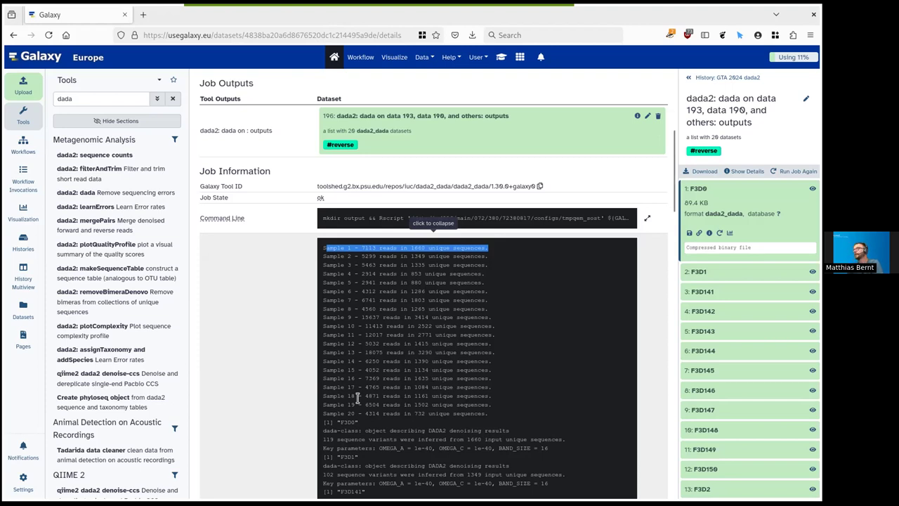
pyautogui.scroll(-1, 368, 402)
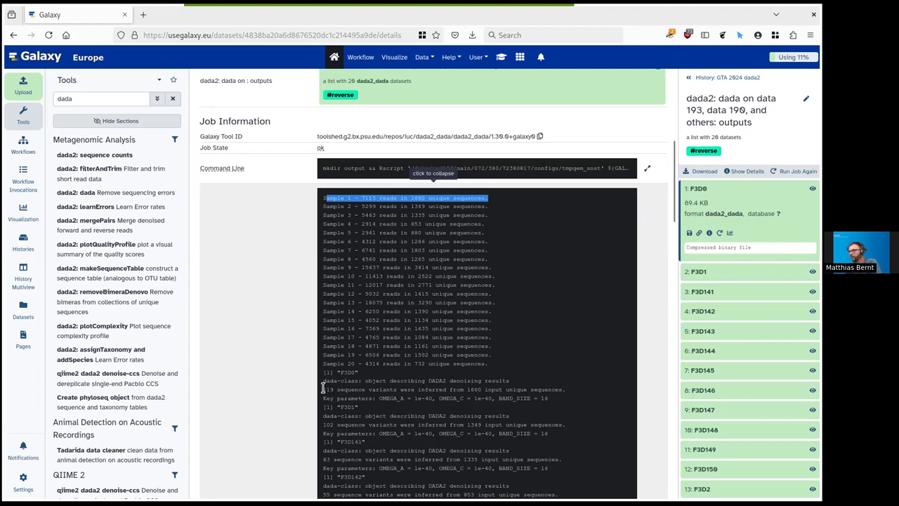
pyautogui.moveTo(323, 390); pyautogui.dragTo(565, 390)
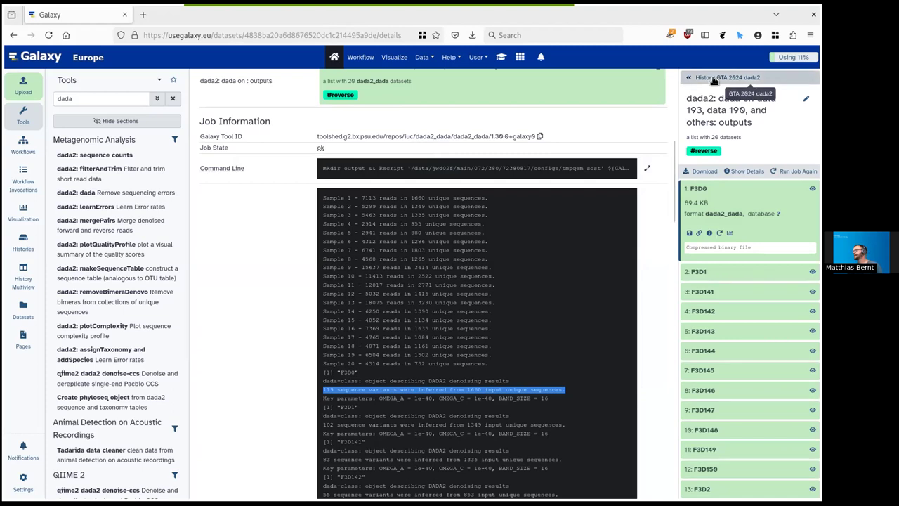
pyautogui.click(688, 78)
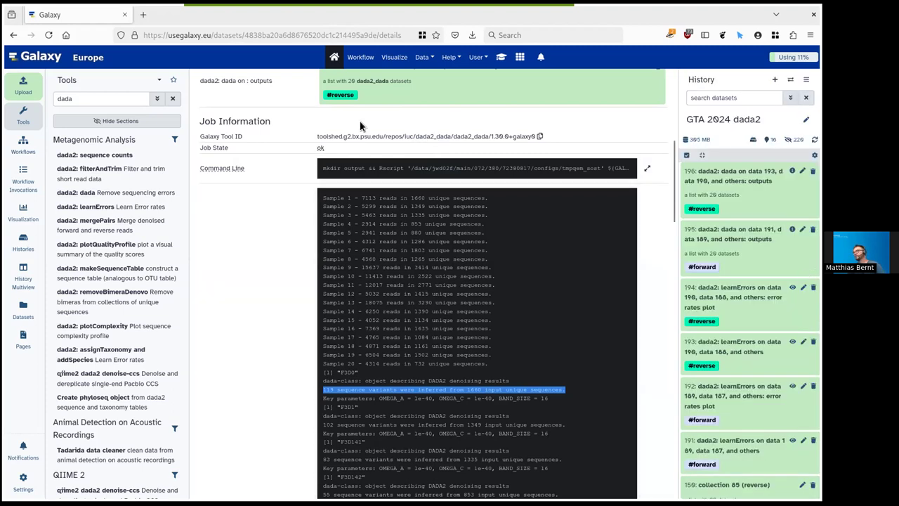
pyautogui.scroll(5, 347, 134)
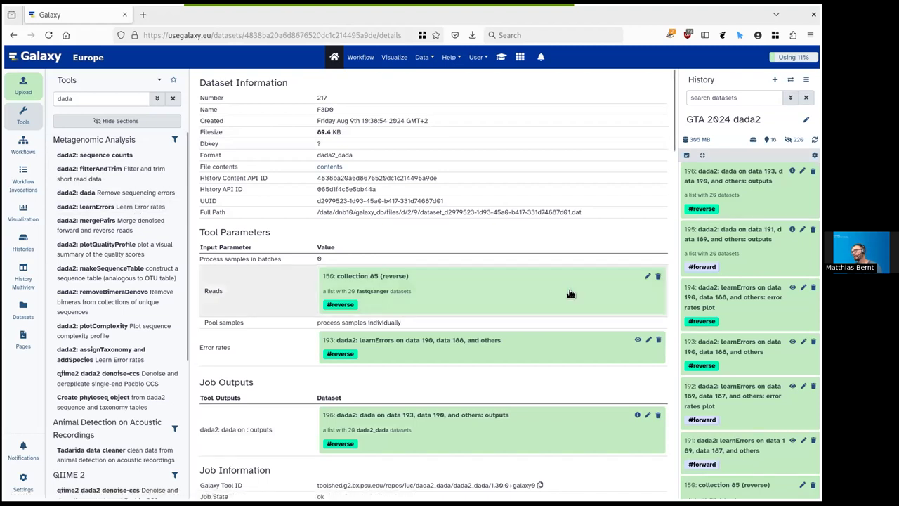
# Open the dada2: mergePairs tool and set its forward dada results to collection 195 (dada on data 191, data 189, and others).
pyautogui.doubleClick(103, 96)
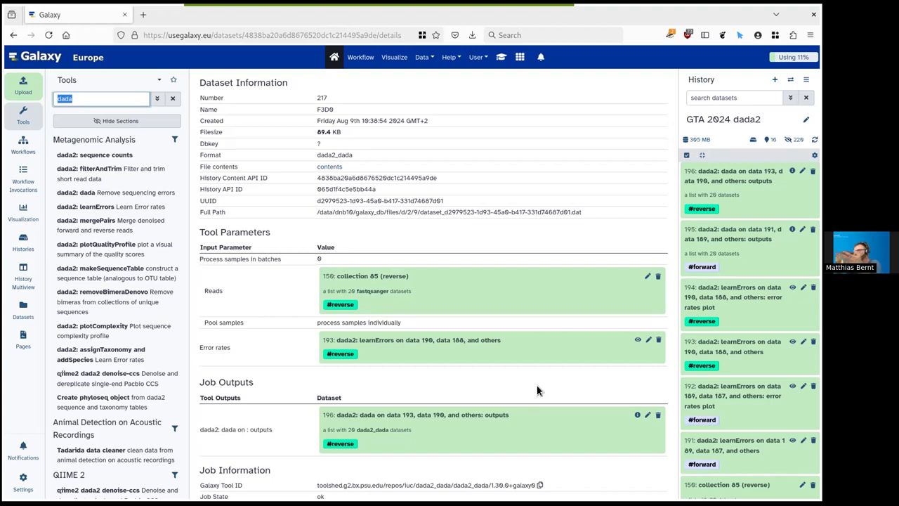
pyautogui.click(129, 226)
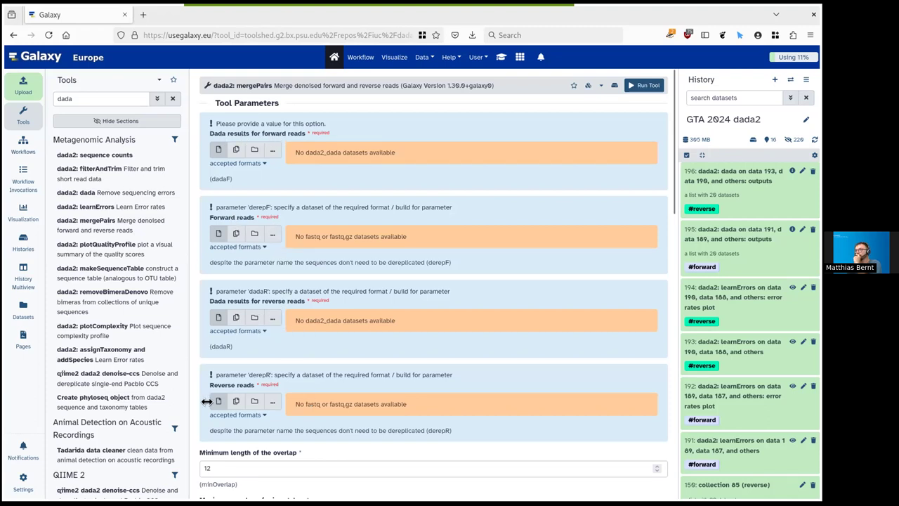
pyautogui.click(254, 154)
pyautogui.click(345, 135)
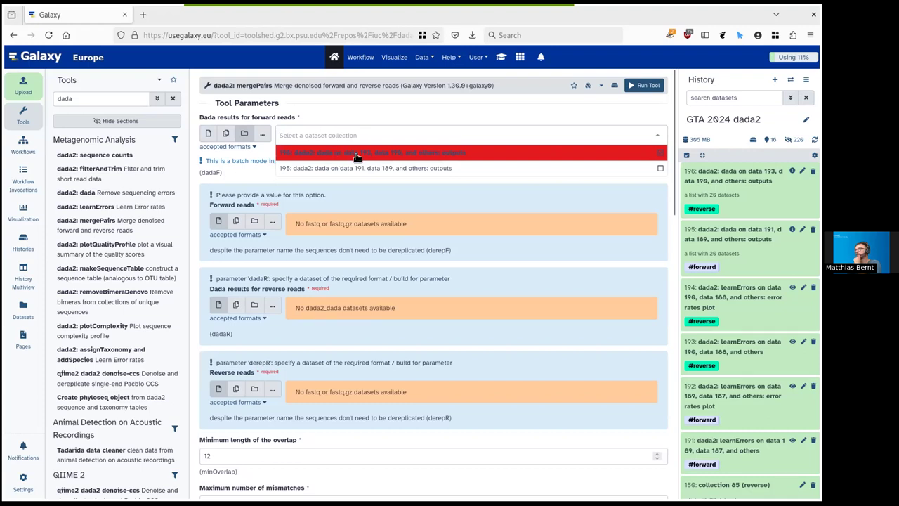
pyautogui.click(321, 153)
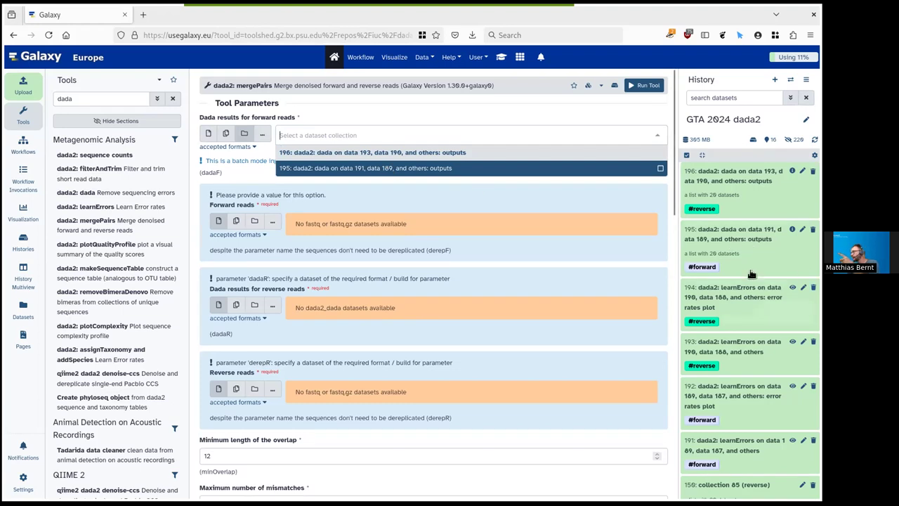
pyautogui.click(313, 168)
# Supply the forward reads as a dataset collection, using 149: collection 85 (forward).
pyautogui.click(252, 220)
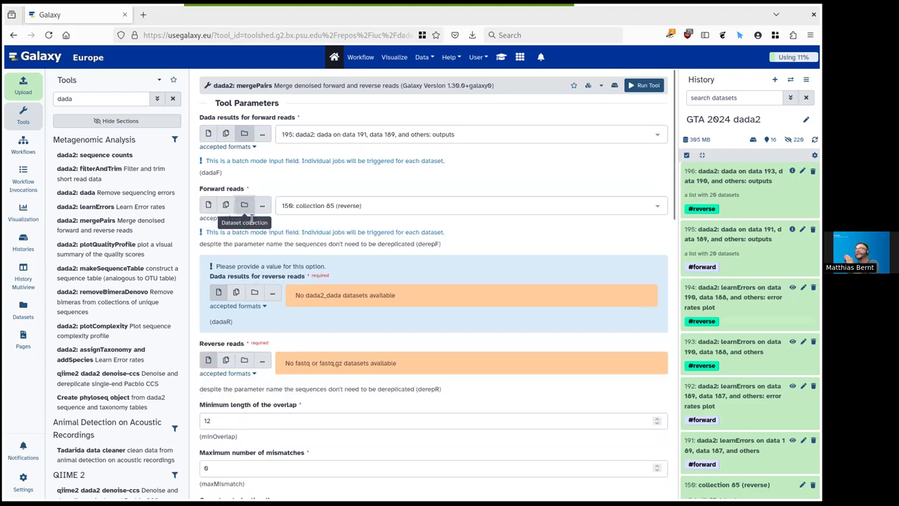
pyautogui.click(351, 206)
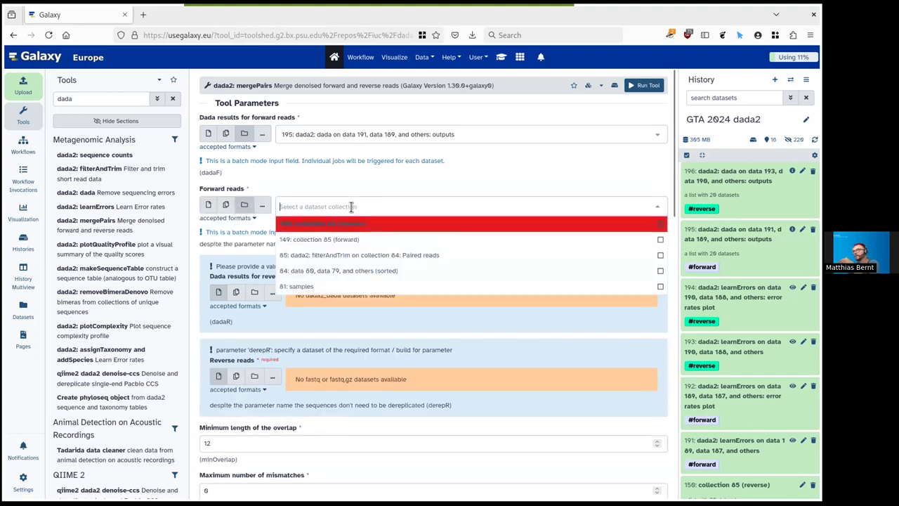
pyautogui.click(336, 239)
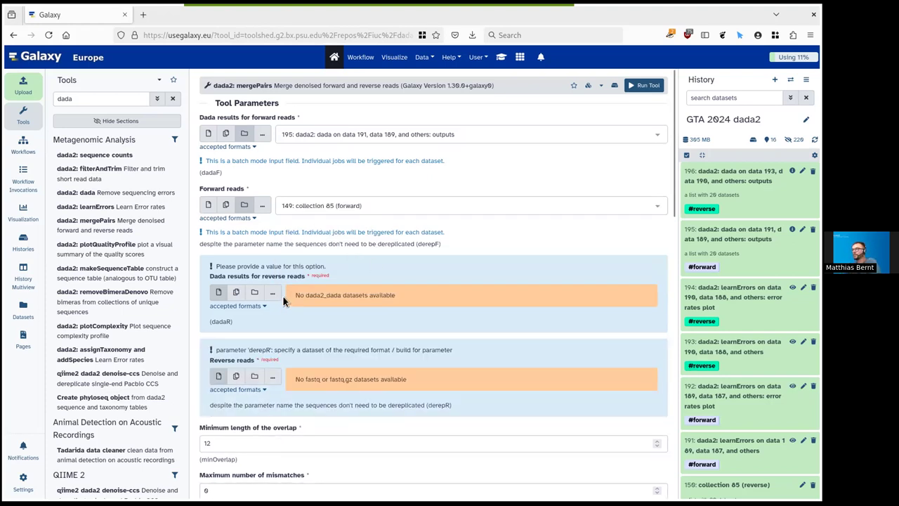
# Use dataset collections for the reverse inputs: 196 for the dada results and 150: collection 85 (reverse) for the reads.
pyautogui.click(255, 292)
pyautogui.click(254, 367)
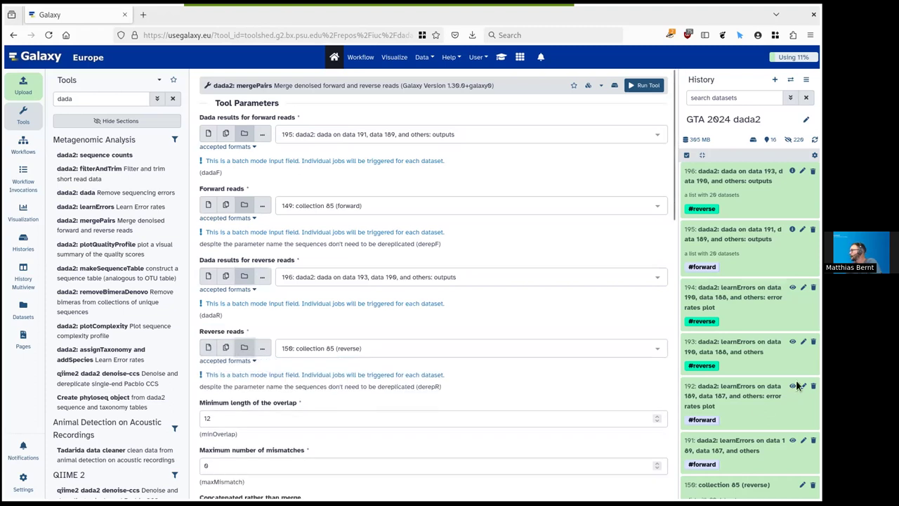
# Use collection 196 as the dada results for reverse reads and collection 150 as the reverse reads in mergePairs.
pyautogui.scroll(-3, 758, 409)
pyautogui.scroll(-1, 758, 404)
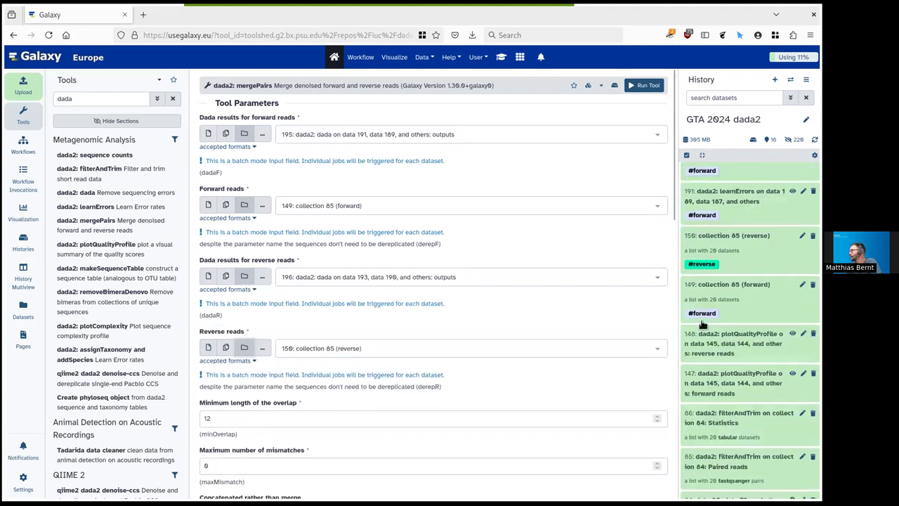
pyautogui.click(372, 278)
pyautogui.click(400, 299)
pyautogui.scroll(5, 736, 249)
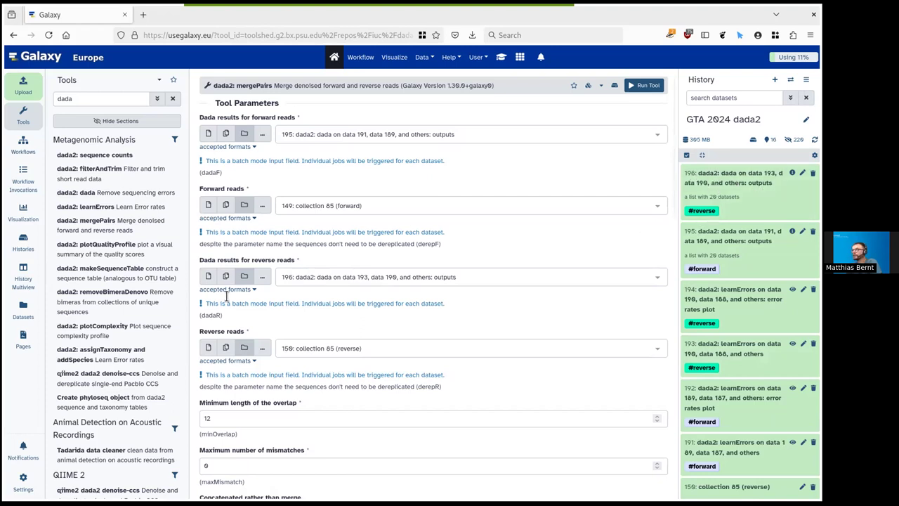
pyautogui.click(344, 348)
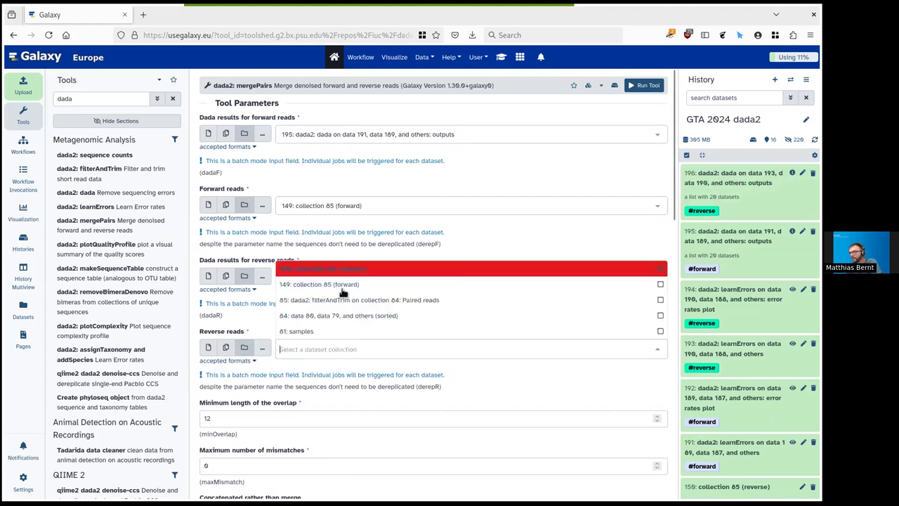
pyautogui.click(365, 270)
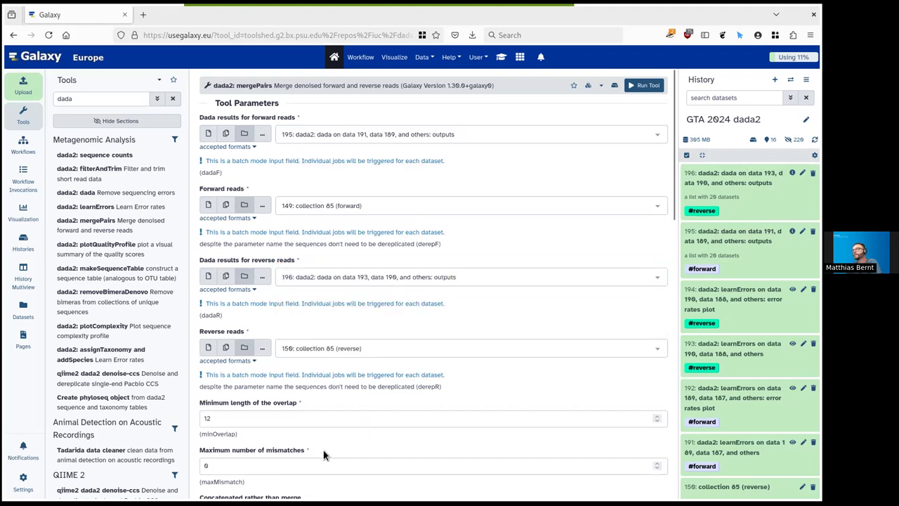
# Enable the detailed table output for mergePairs and run the tool.
pyautogui.scroll(-3, 310, 295)
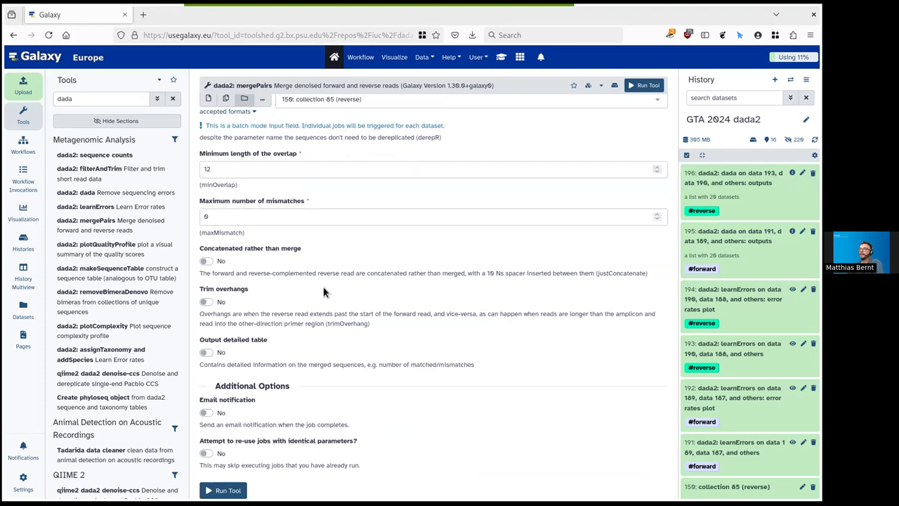
pyautogui.click(205, 352)
pyautogui.scroll(5, 435, 408)
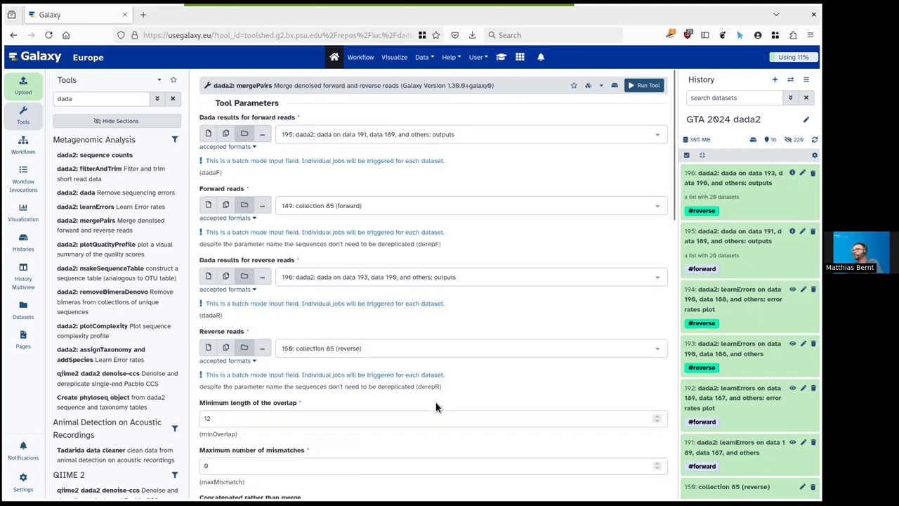
pyautogui.scroll(-3, 351, 421)
pyautogui.scroll(-3, 344, 441)
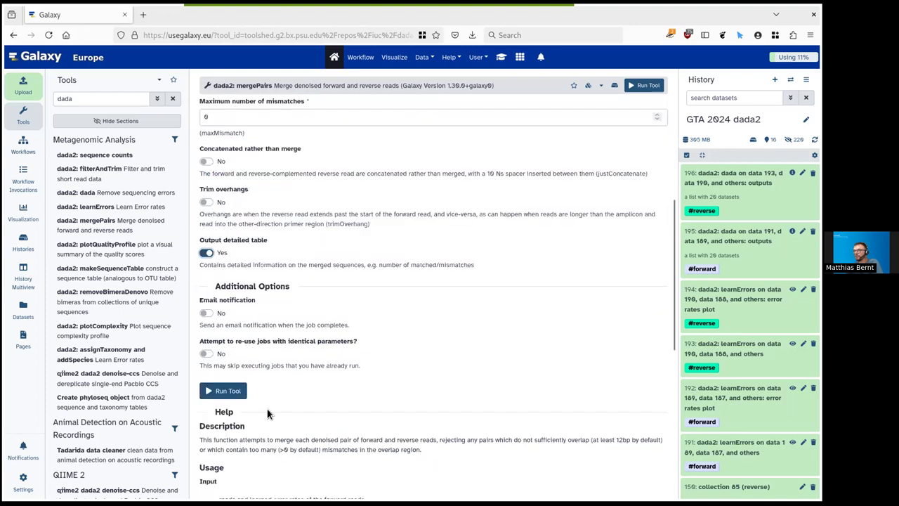
pyautogui.click(225, 393)
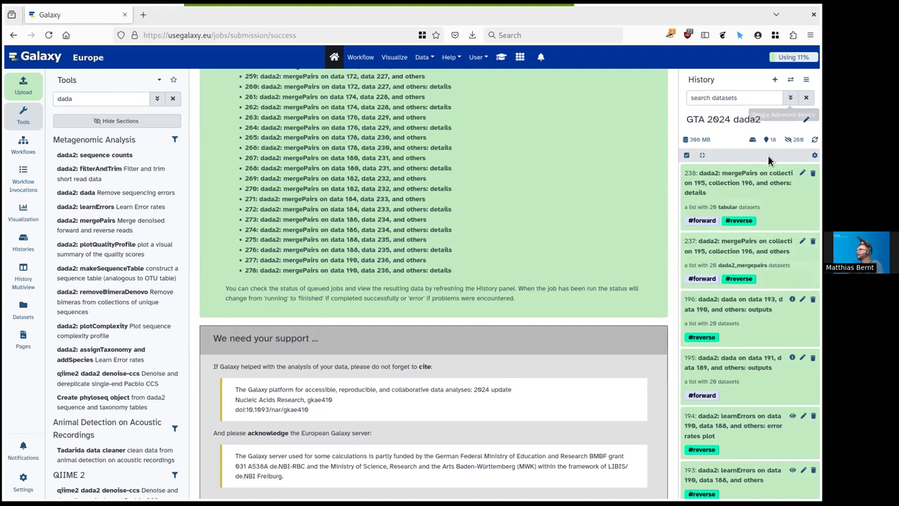
# Inspect the mergePairs output collections, expanding sample F3D0 in collection 237, and return to the history.
pyautogui.click(758, 186)
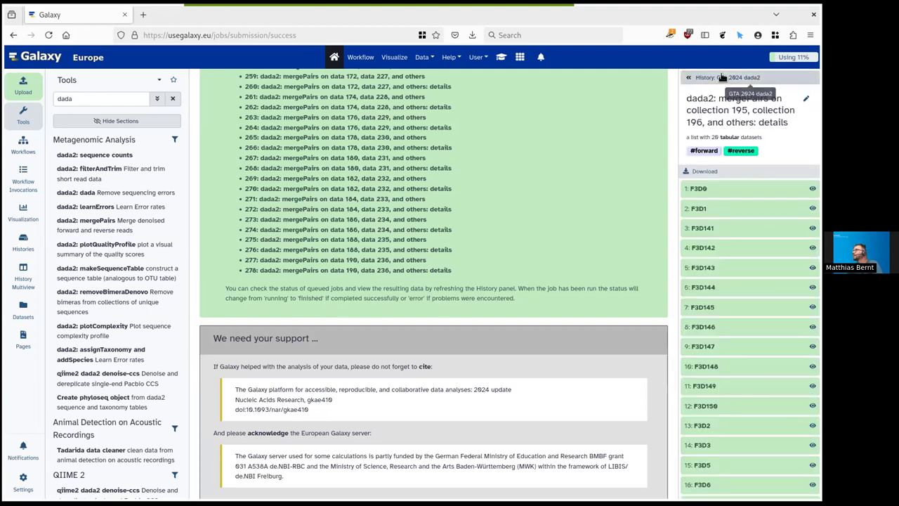
pyautogui.click(735, 249)
pyautogui.click(719, 189)
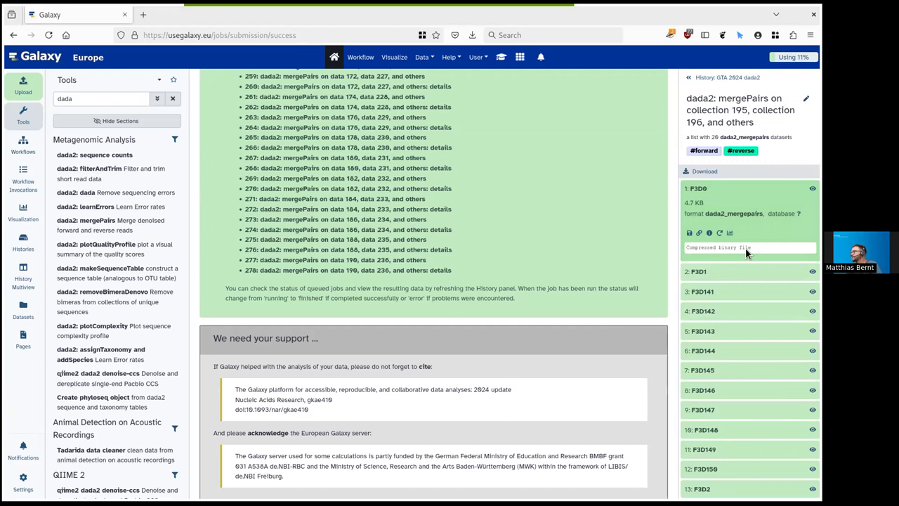
pyautogui.click(723, 82)
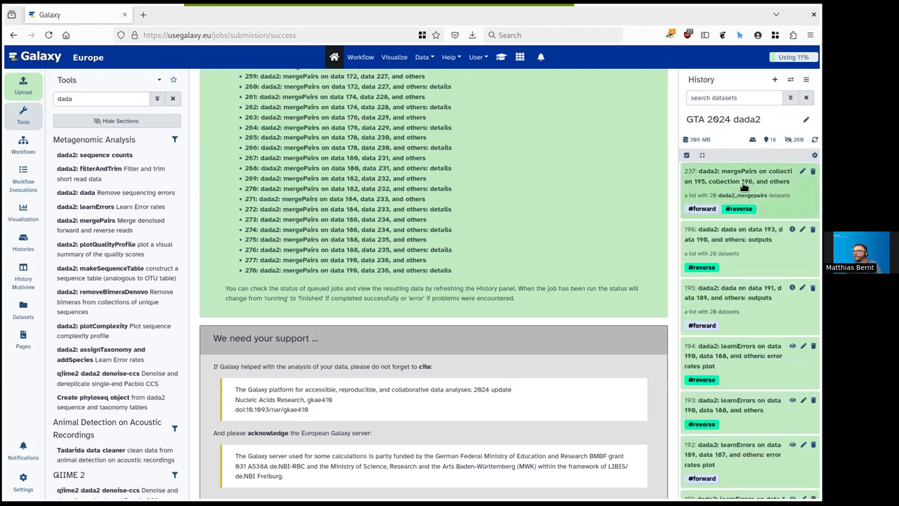
pyautogui.doubleClick(742, 184)
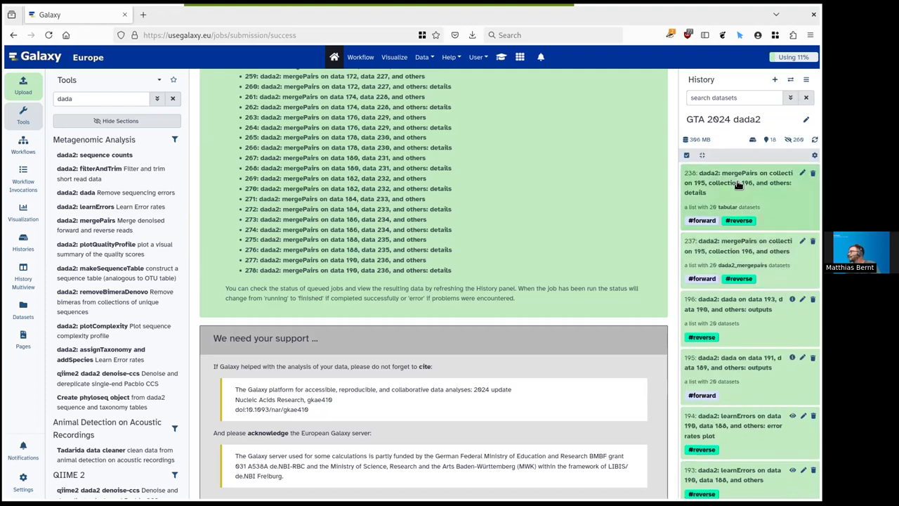
# Display the F3D0 table from the mergePairs details collection and examine its merged sequences across to the last columns.
pyautogui.click(738, 185)
pyautogui.click(722, 186)
pyautogui.click(812, 189)
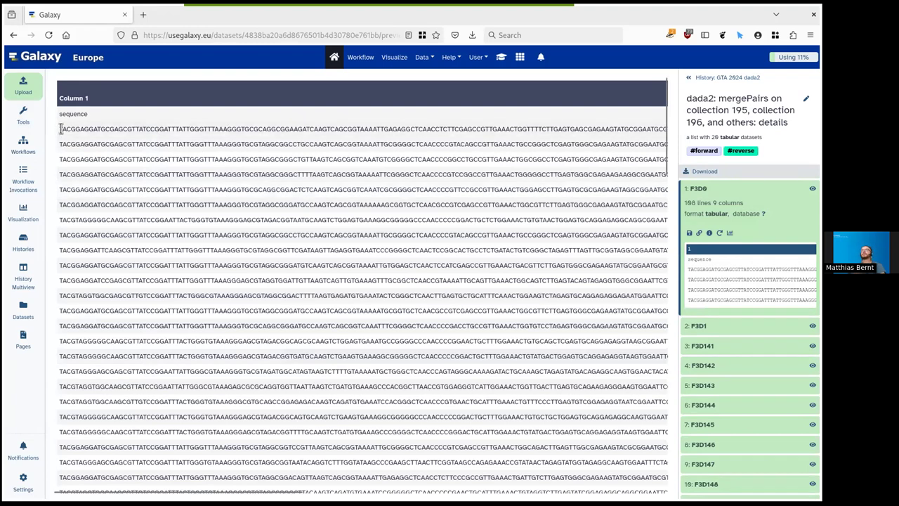
pyautogui.moveTo(59, 130); pyautogui.dragTo(649, 129)
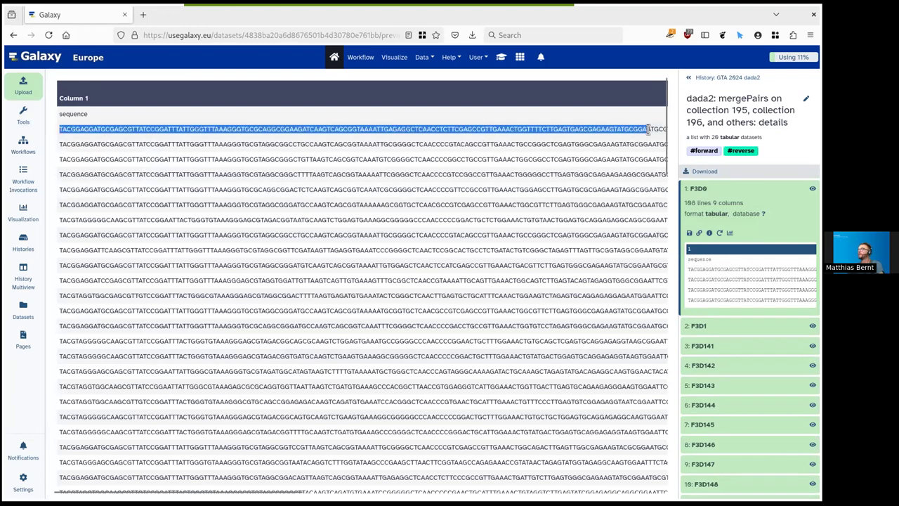
pyautogui.moveTo(150, 489); pyautogui.dragTo(653, 418)
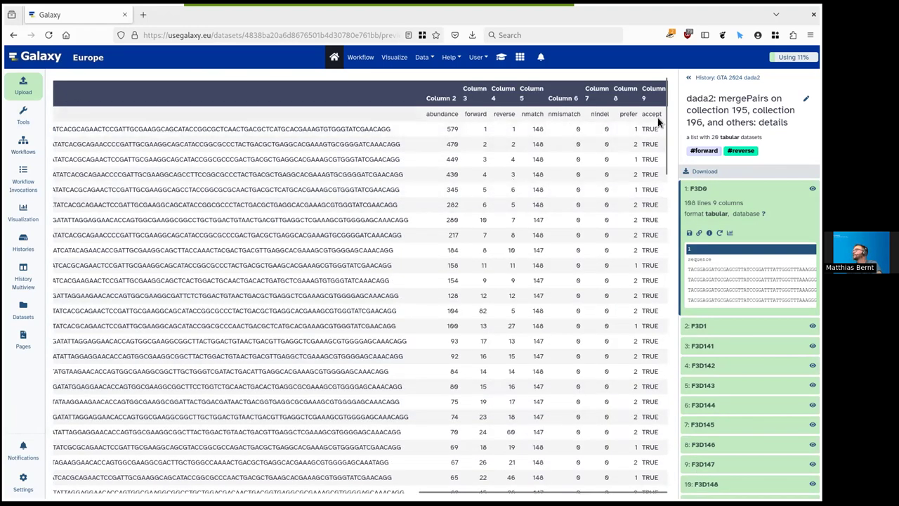
# Examine the abundance, forward, reverse, nmatch, nindel and prefer columns of the F3D0 details table, and collapse the dataset.
pyautogui.doubleClick(450, 130)
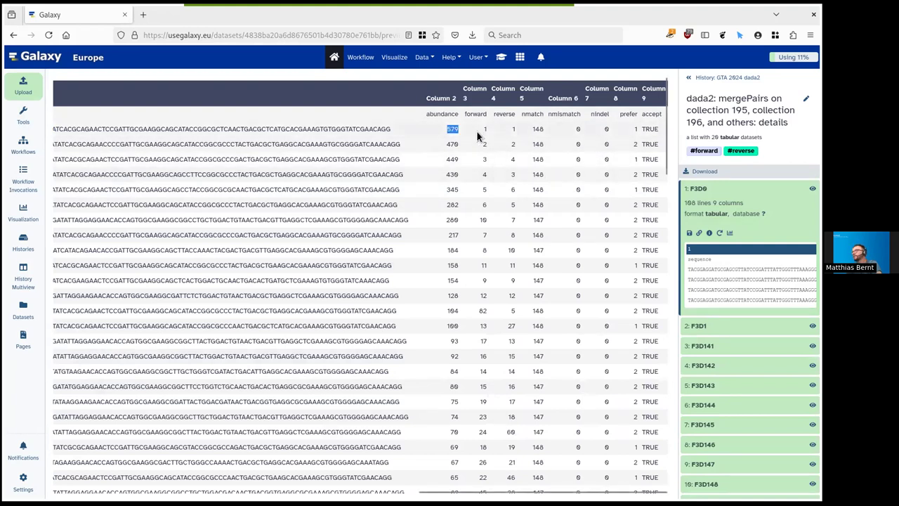
pyautogui.moveTo(478, 129); pyautogui.dragTo(516, 127)
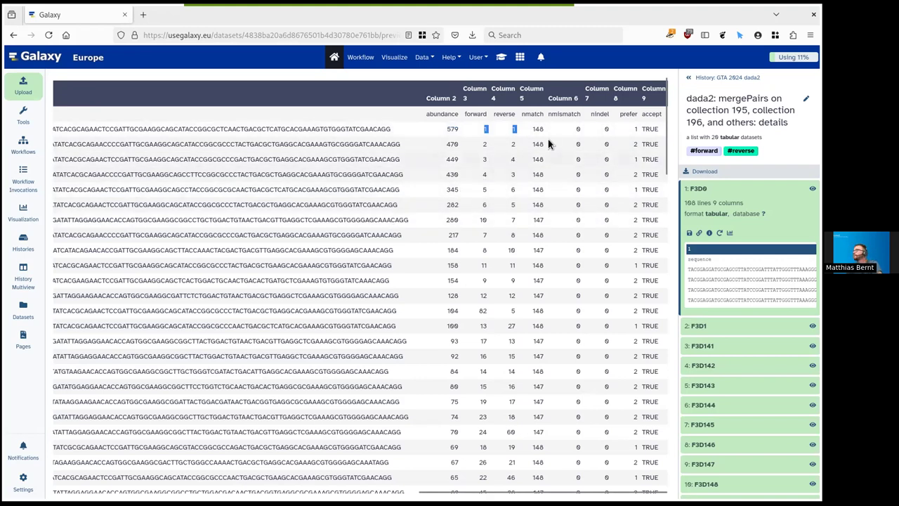
pyautogui.doubleClick(537, 128)
pyautogui.doubleClick(606, 129)
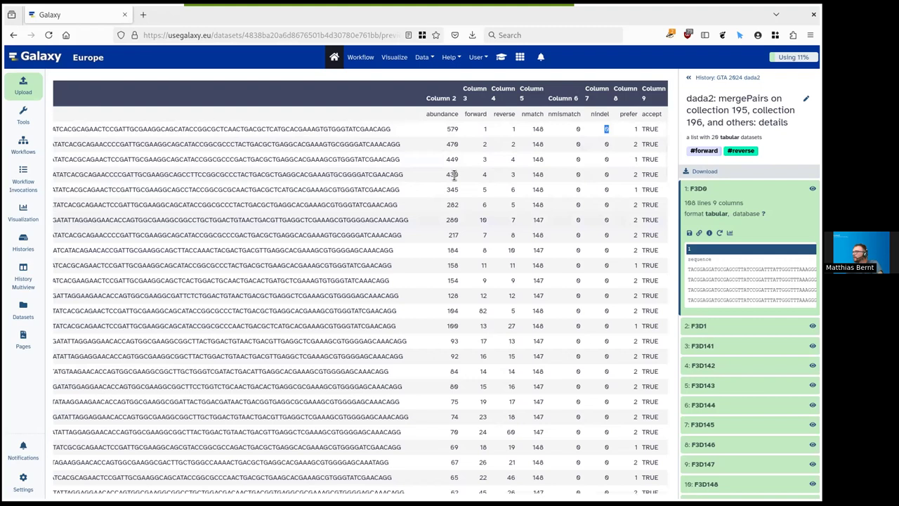
pyautogui.doubleClick(629, 113)
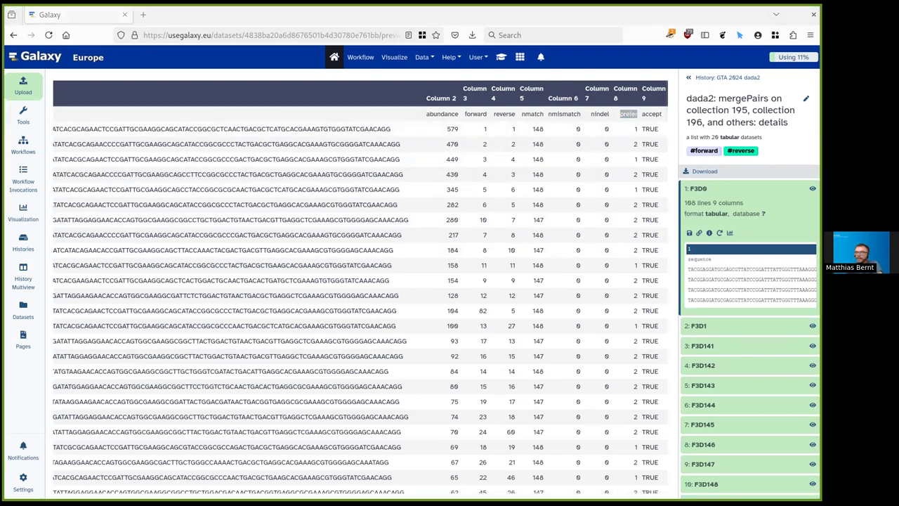
pyautogui.scroll(-15, 519, 330)
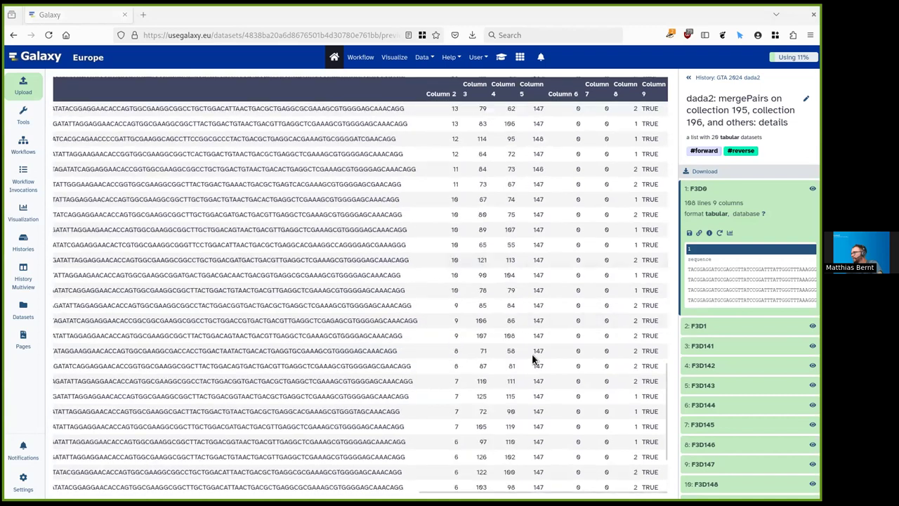
pyautogui.scroll(15, 551, 415)
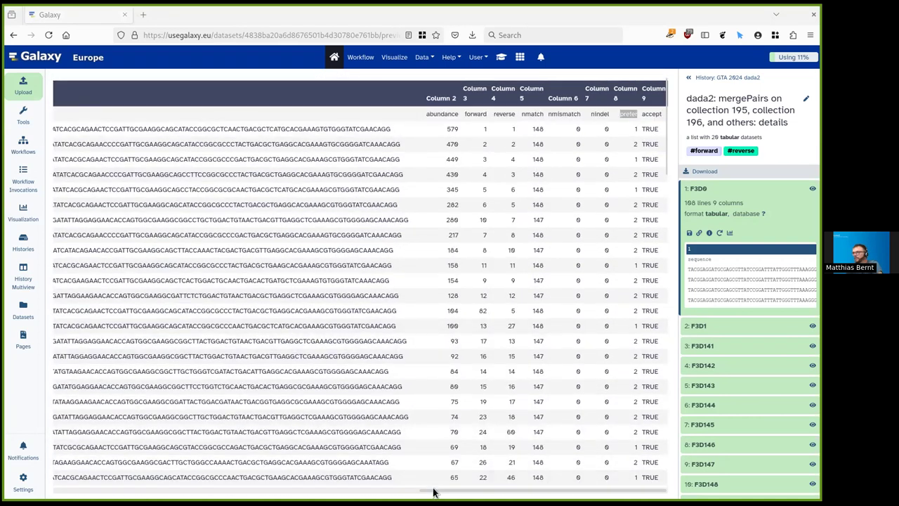
pyautogui.moveTo(433, 491); pyautogui.dragTo(72, 493)
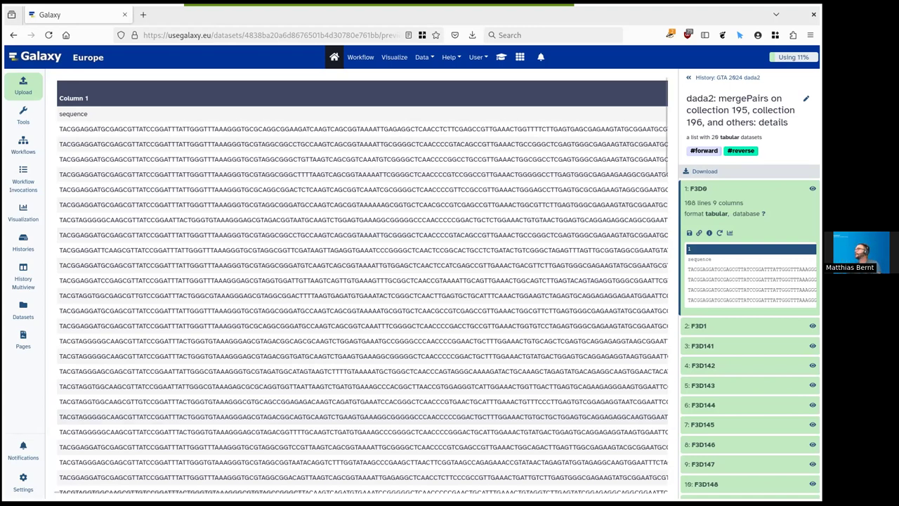
pyautogui.click(739, 190)
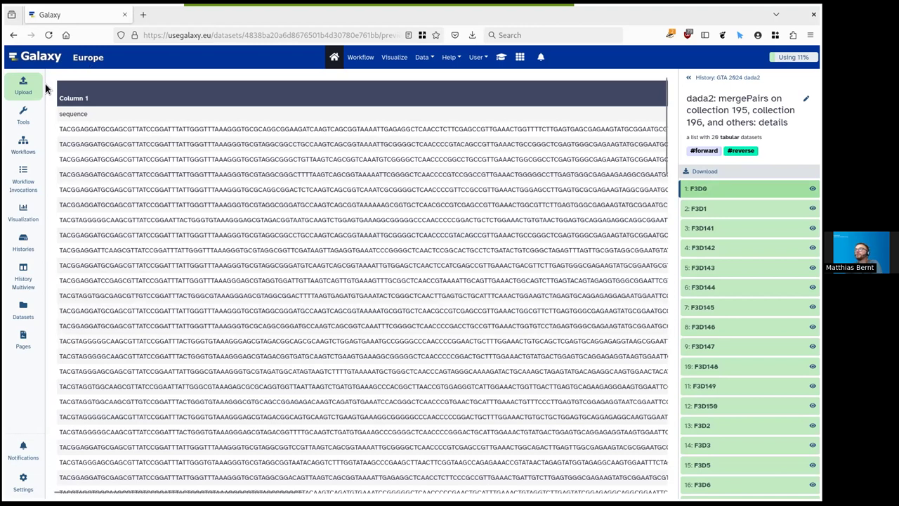
# Search the tools for "dada", open dada2: makeSequenceTable and choose mergePairs collection 237 as the samples.
pyautogui.click(23, 113)
pyautogui.click(106, 98)
pyautogui.write('dada')
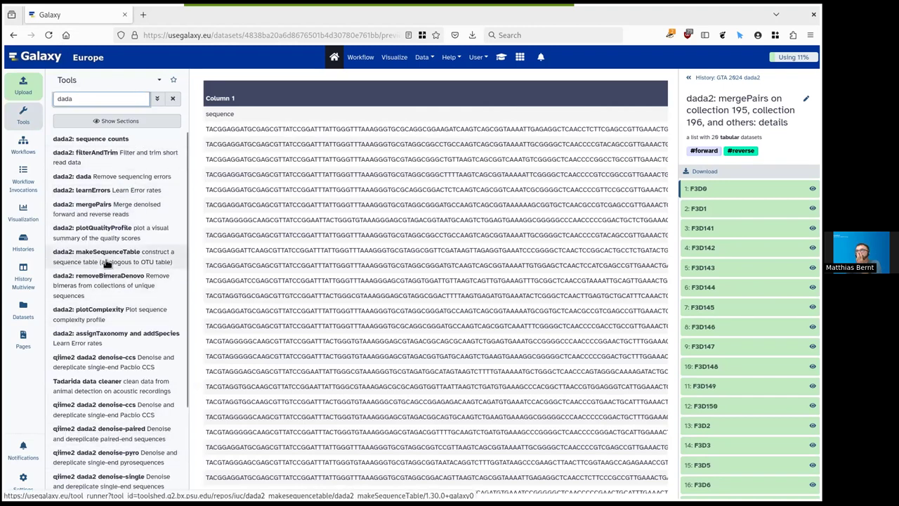
pyautogui.click(107, 261)
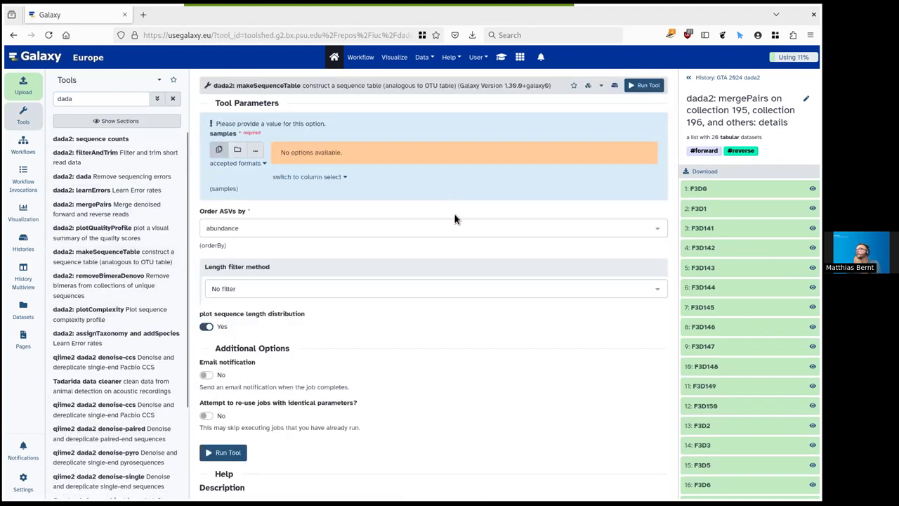
pyautogui.click(238, 149)
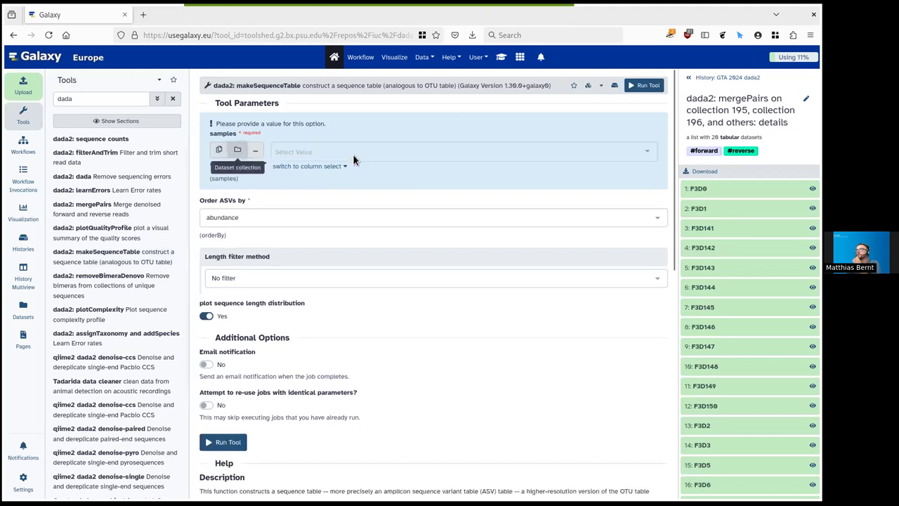
pyautogui.click(351, 151)
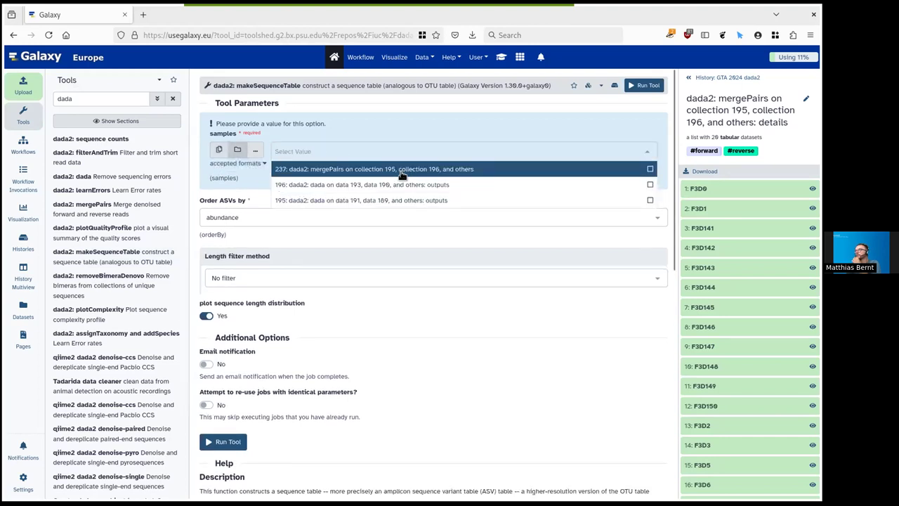
pyautogui.click(402, 174)
# Keep ASVs ordered by abundance with no length filter and run makeSequenceTable.
pyautogui.click(245, 190)
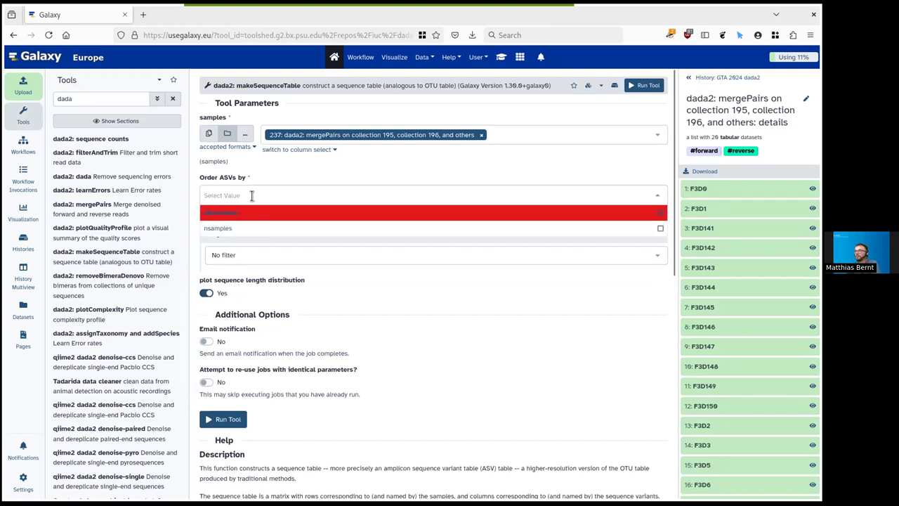
pyautogui.click(263, 212)
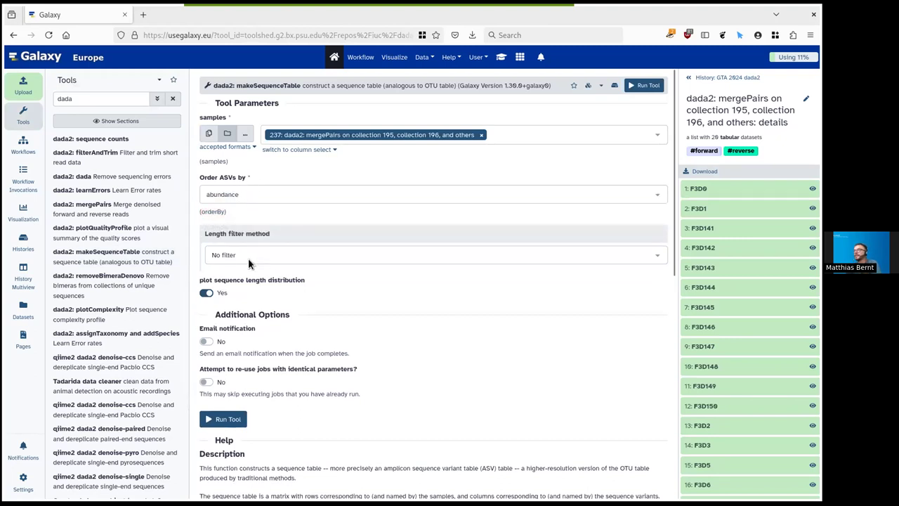
pyautogui.click(262, 255)
pyautogui.press('Return')
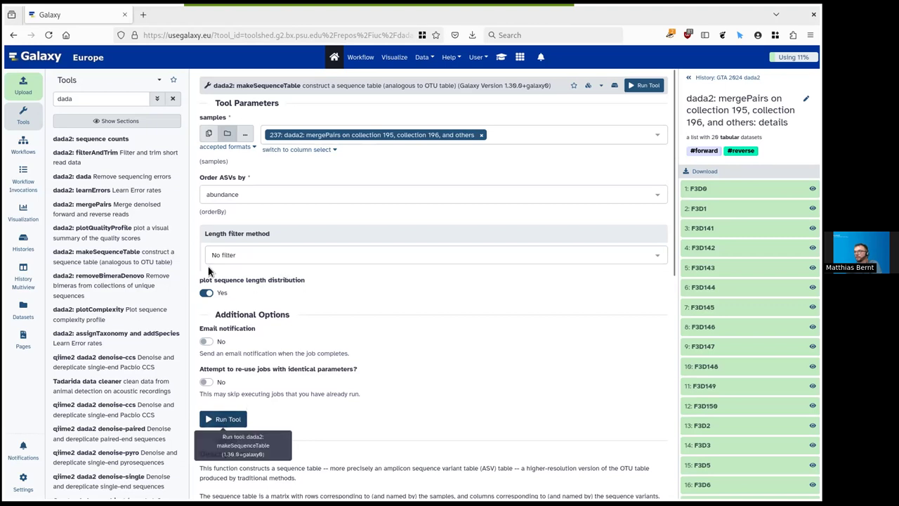
pyautogui.click(223, 419)
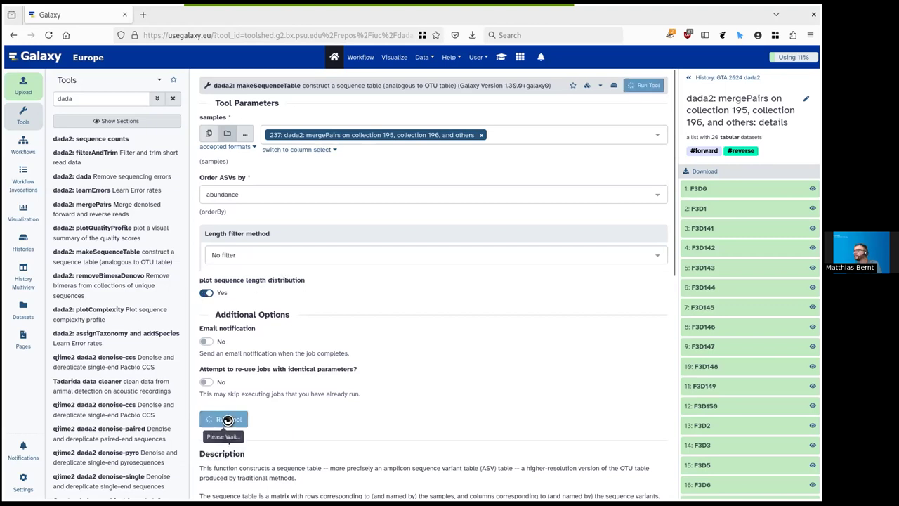
# Return to the full history and display the makeSequenceTable output, dataset 279.
pyautogui.click(736, 83)
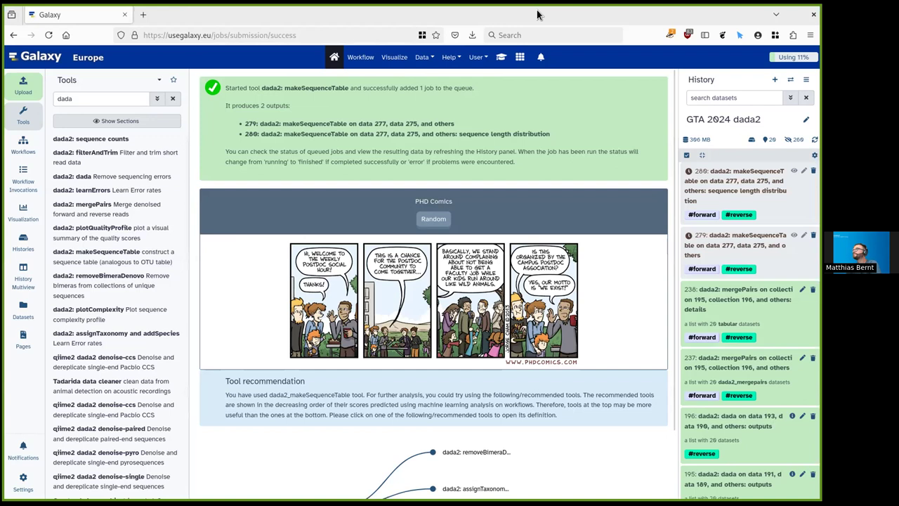
pyautogui.scroll(-2, 561, 94)
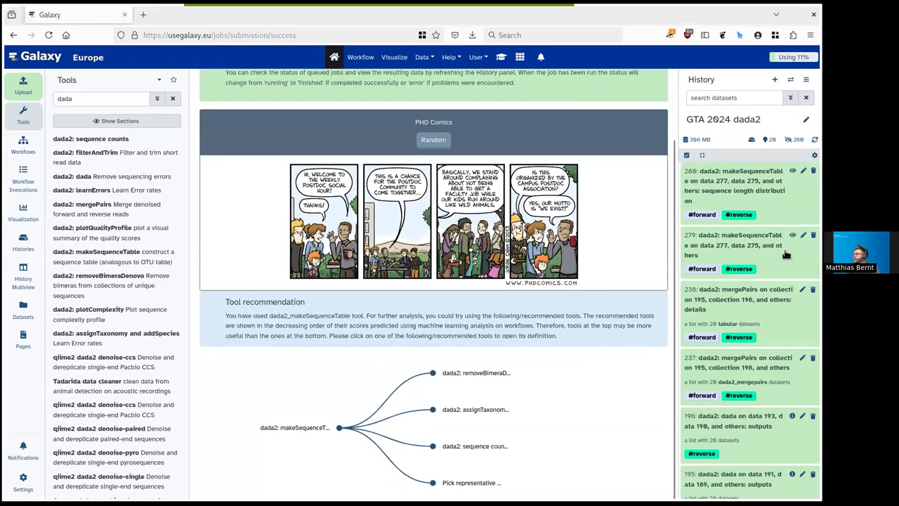
pyautogui.click(763, 247)
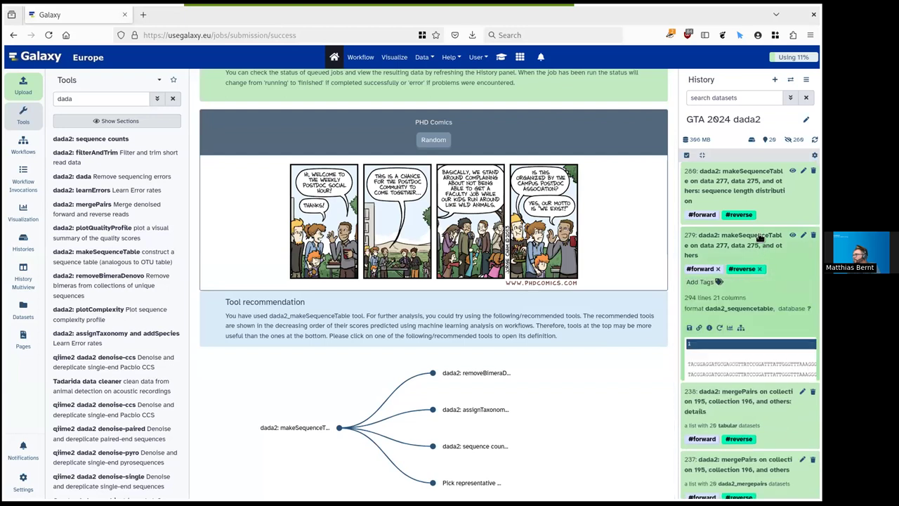
pyautogui.click(792, 237)
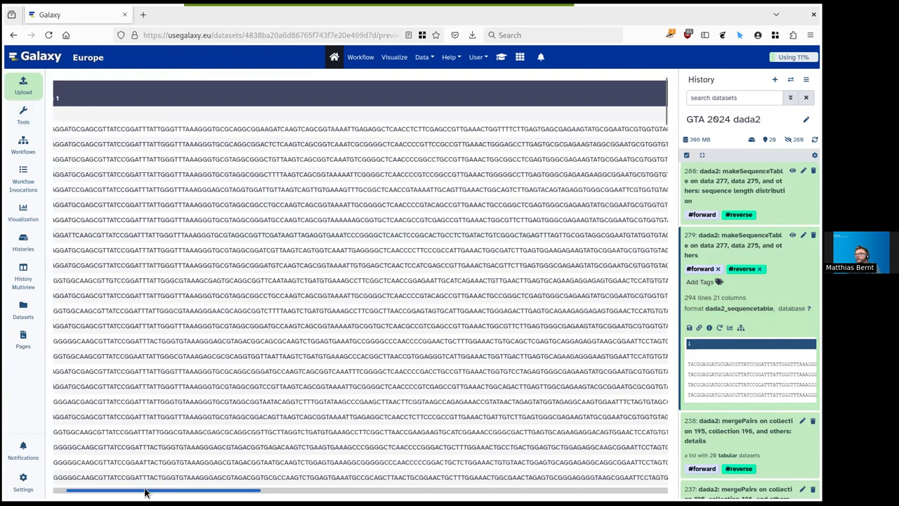
# Examine the per-sample ASV counts in columns 2 to 21 of the sequence table, compare sequence row values across samples, and collapse dataset 279.
pyautogui.moveTo(144, 491); pyautogui.dragTo(621, 491)
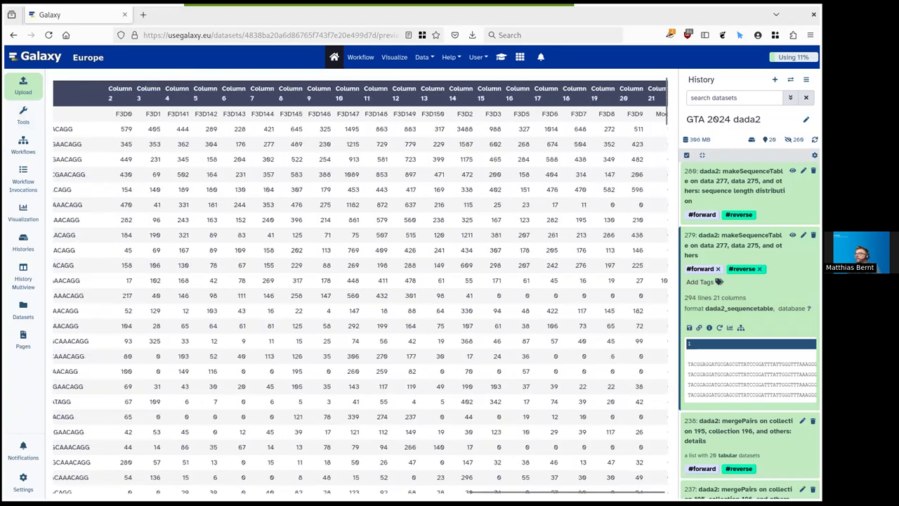
pyautogui.scroll(-8, 462, 401)
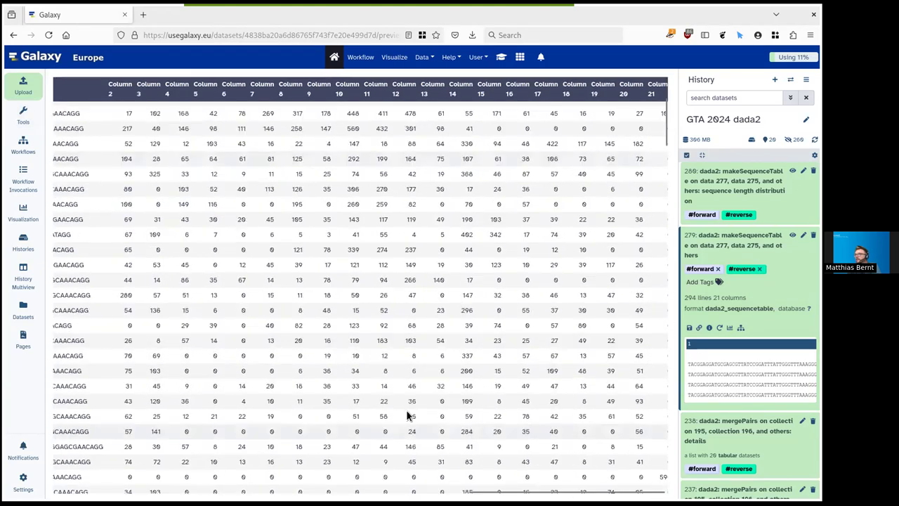
pyautogui.scroll(-10, 398, 442)
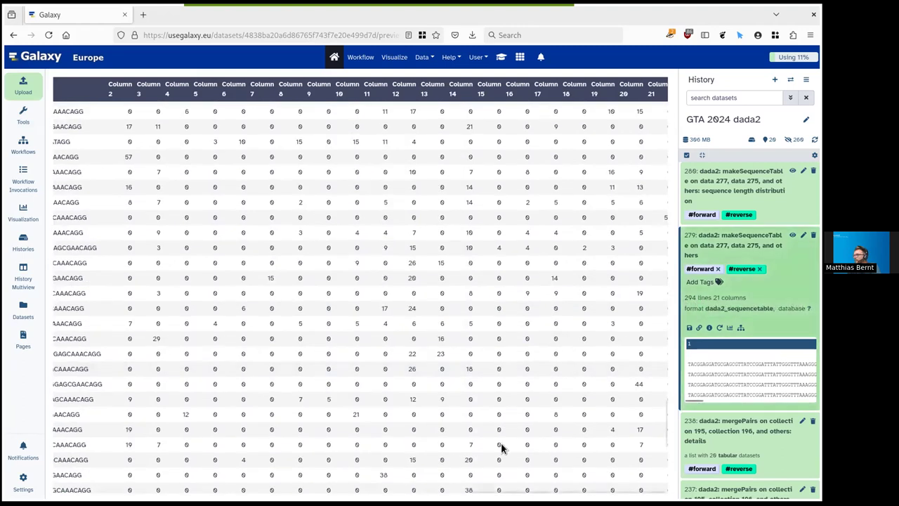
pyautogui.scroll(5, 491, 421)
pyautogui.scroll(10, 478, 383)
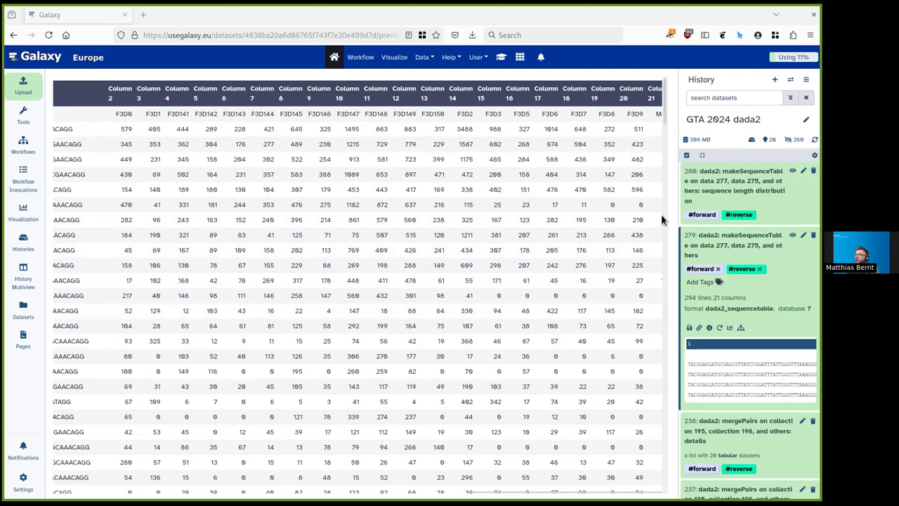
pyautogui.moveTo(641, 207); pyautogui.dragTo(411, 205)
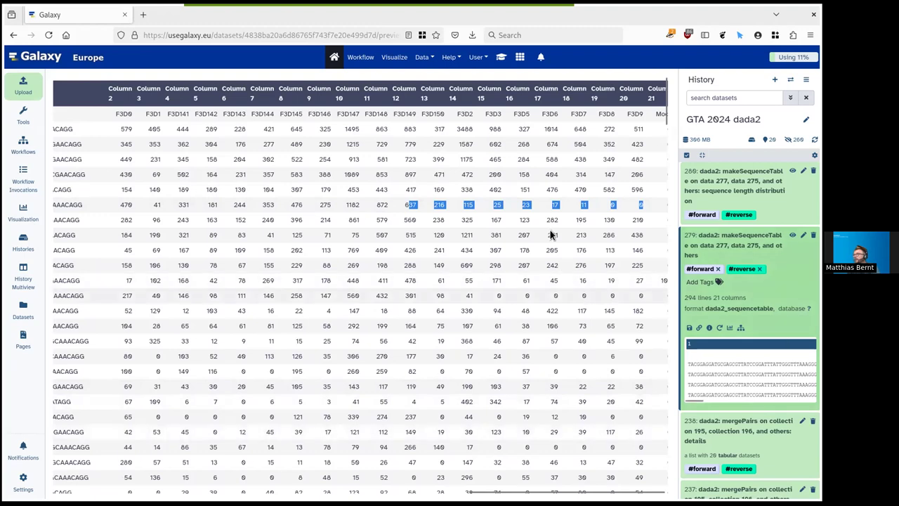
pyautogui.click(456, 206)
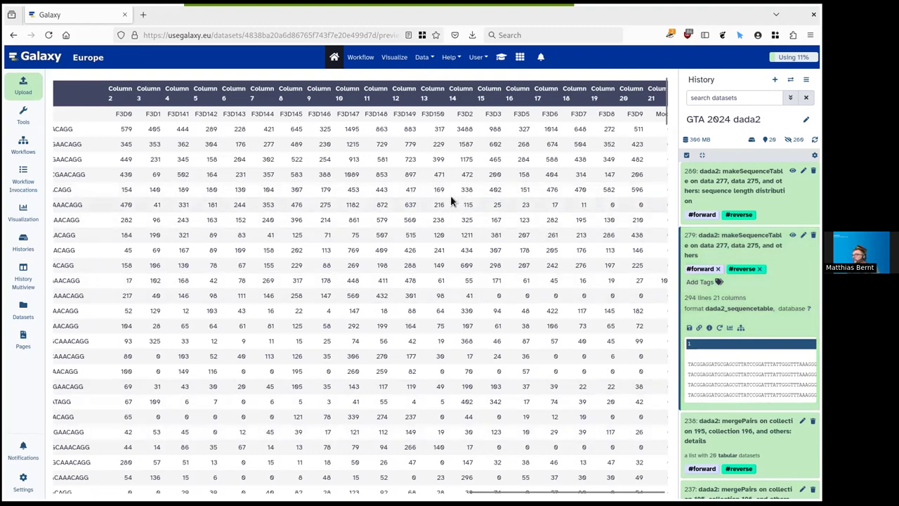
pyautogui.moveTo(460, 205); pyautogui.dragTo(647, 204)
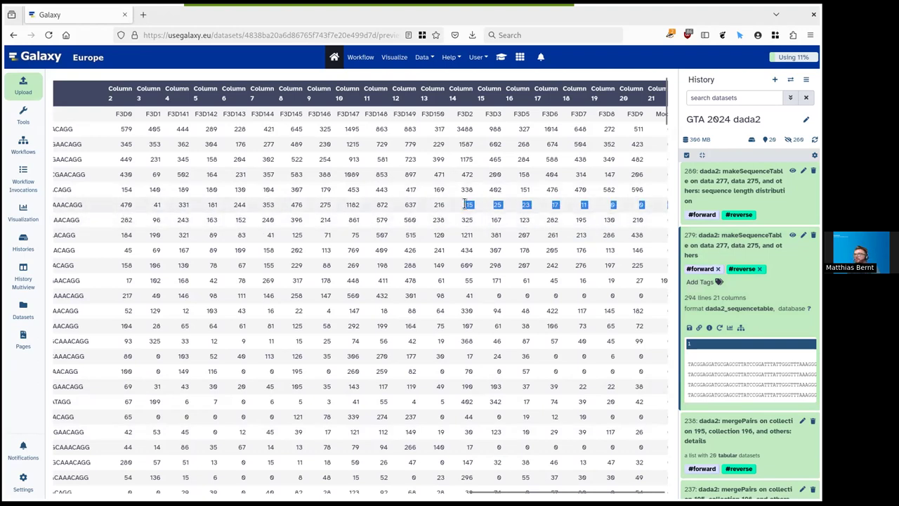
pyautogui.doubleClick(125, 204)
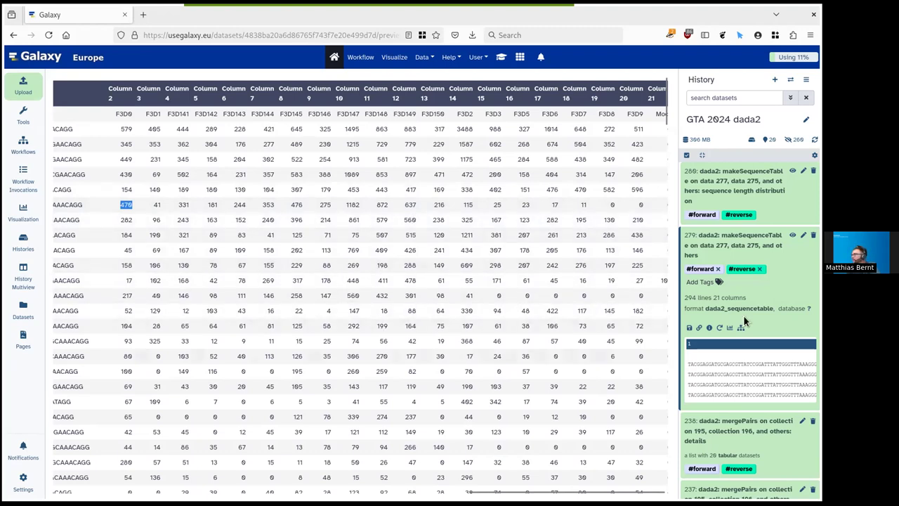
pyautogui.click(736, 245)
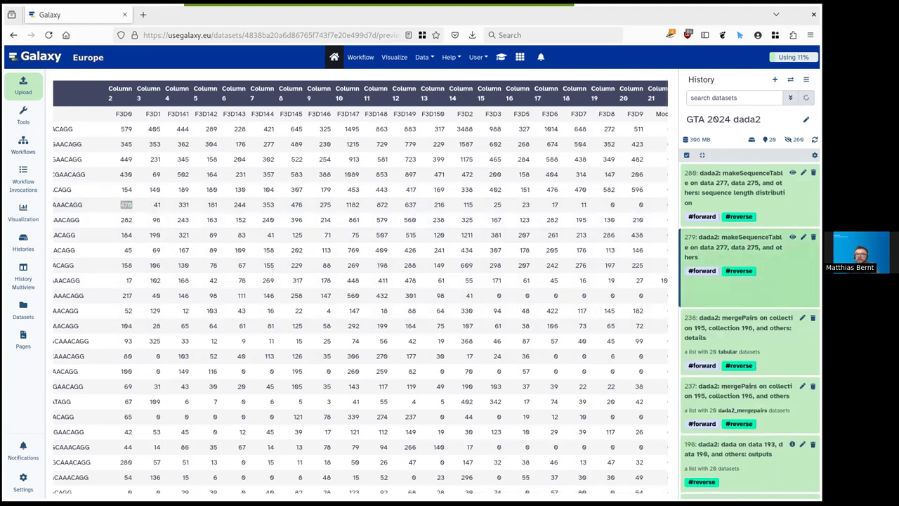
# Display the makeSequenceTable sequence length distribution, dataset 280, and examine the counts per length in the plot.
pyautogui.click(792, 172)
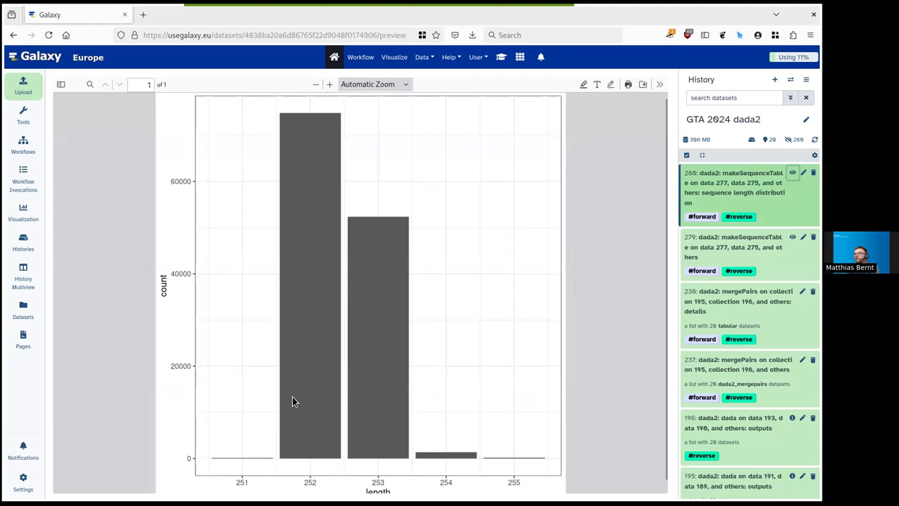
pyautogui.scroll(-1, 293, 397)
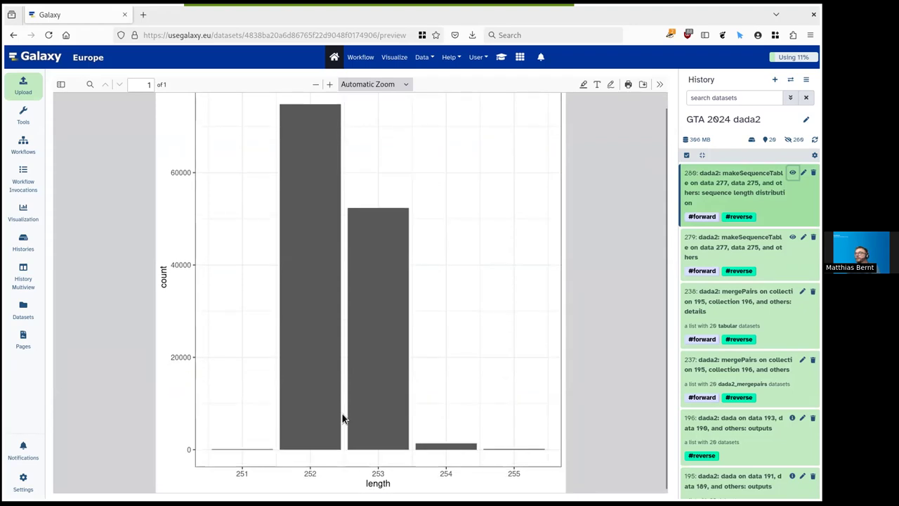
pyautogui.scroll(1, 341, 412)
pyautogui.scroll(-1, 341, 412)
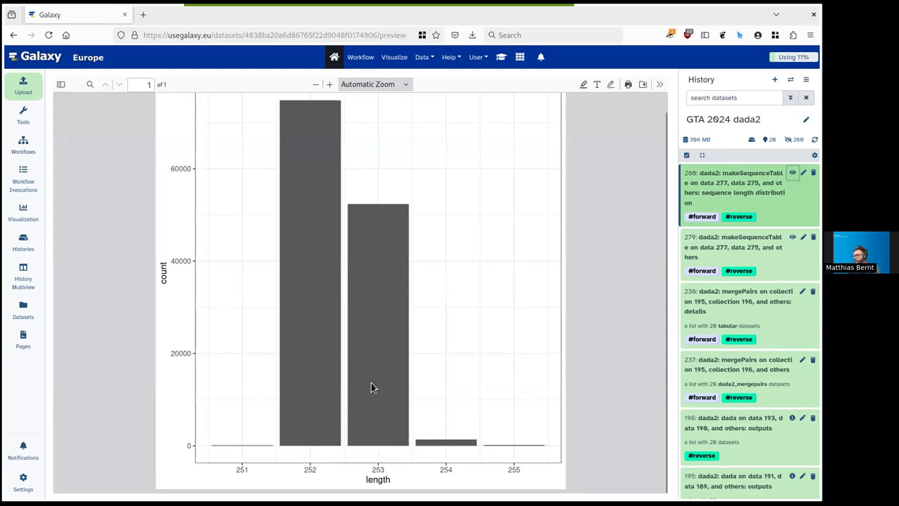
pyautogui.scroll(1, 371, 387)
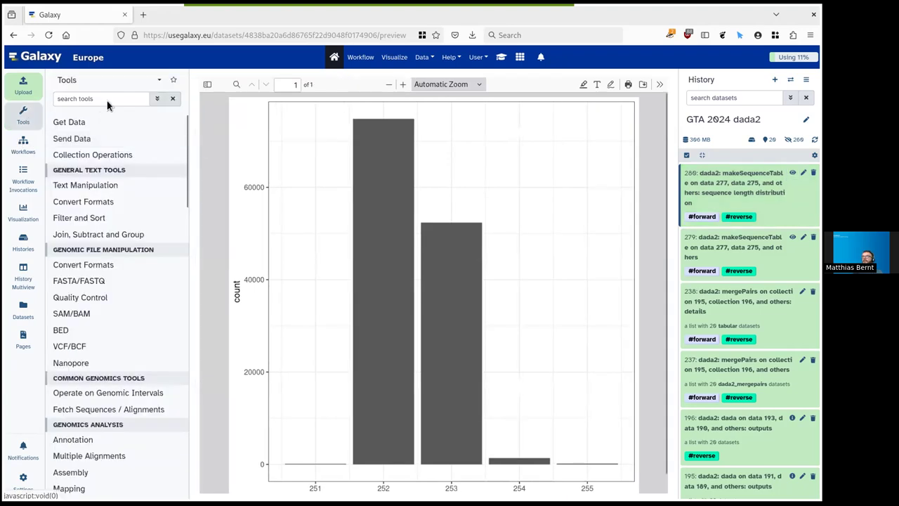
# Search the tools for "dada2", open dada2: removeBimeraDenovo and use makeSequenceTable dataset 279 as the sequence table.
pyautogui.click(104, 98)
pyautogui.write('dada2')
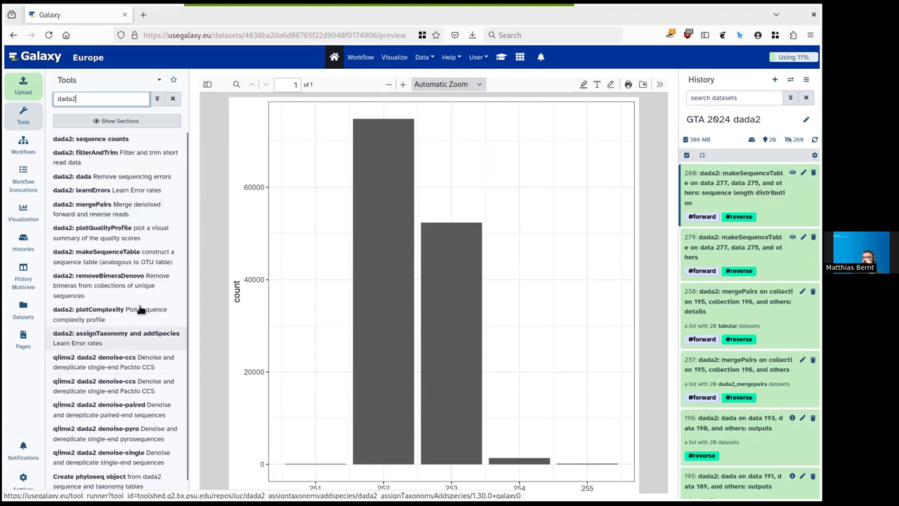
pyautogui.click(120, 284)
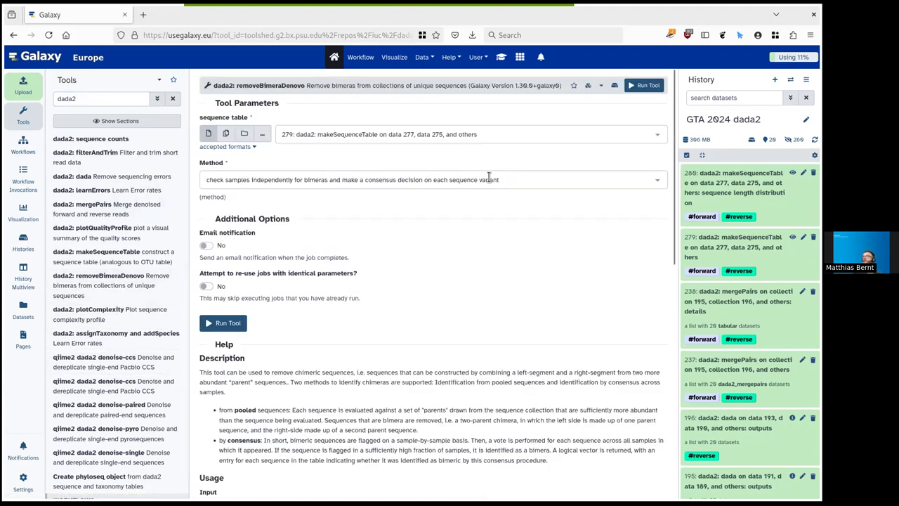
pyautogui.click(440, 136)
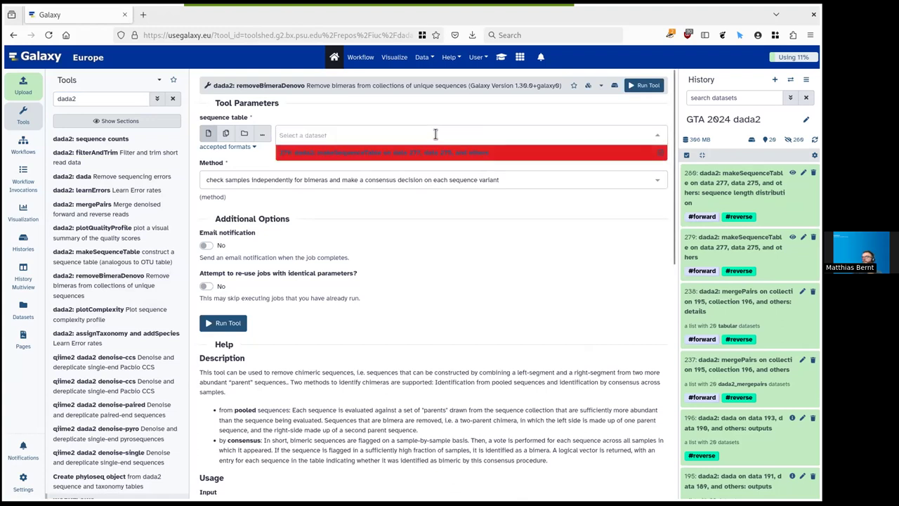
pyautogui.press('Return')
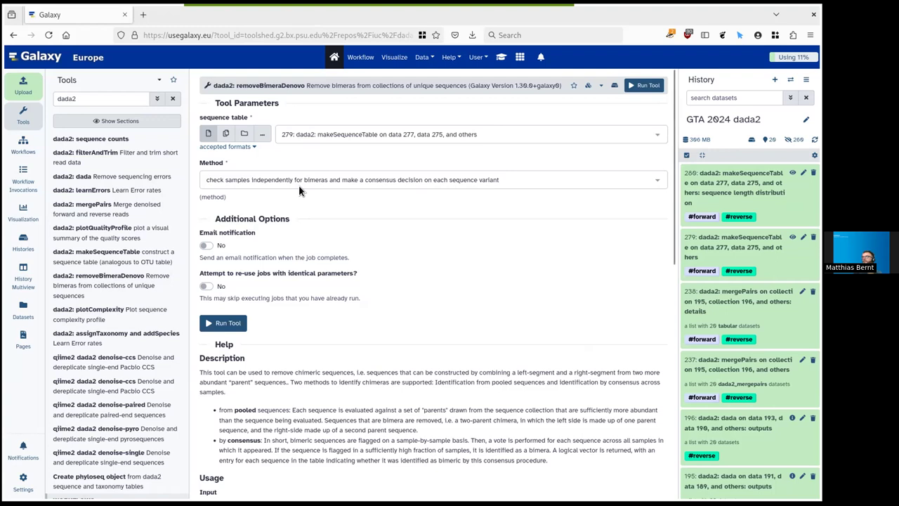
# Keep the method that checks samples independently and makes a consensus decision on each sequence variant, and run removeBimeraDenovo.
pyautogui.click(320, 181)
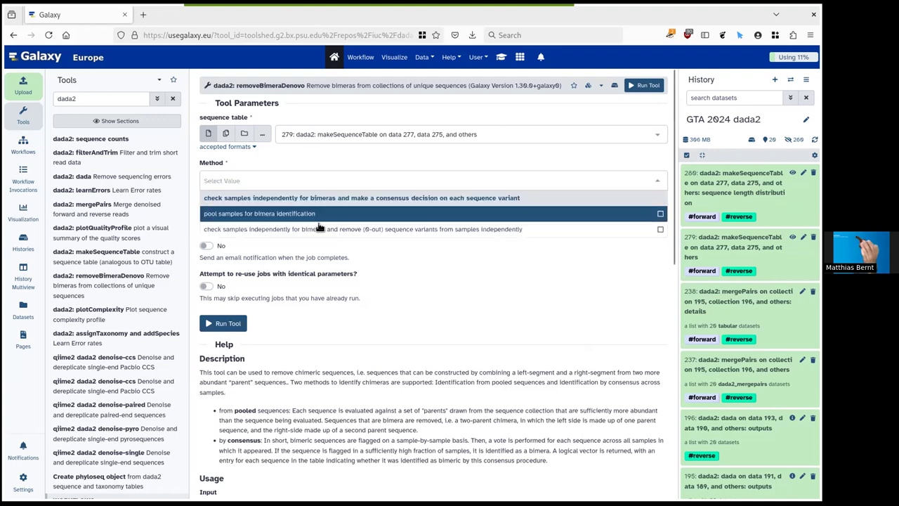
pyautogui.click(323, 197)
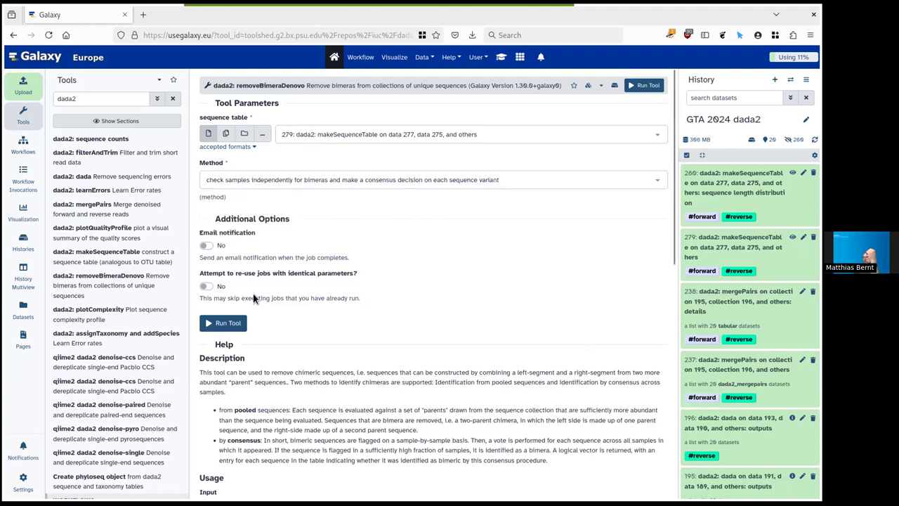
pyautogui.click(226, 323)
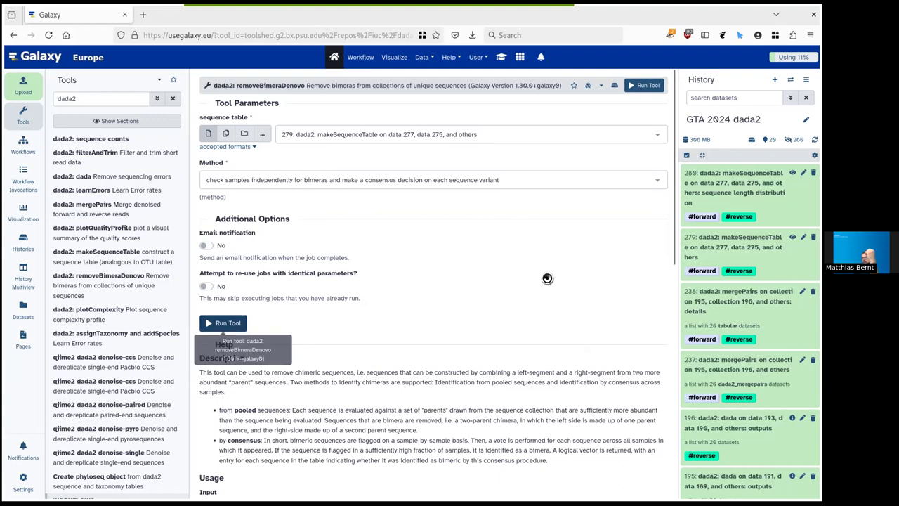
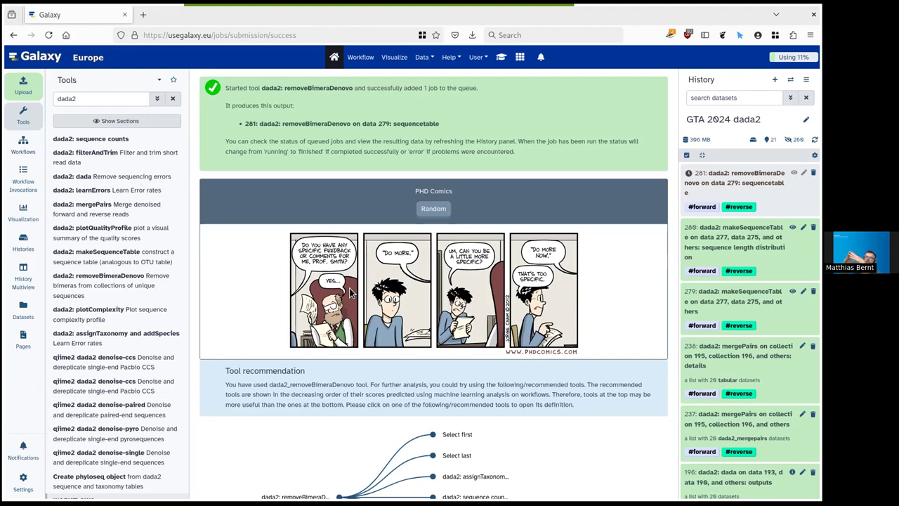
# Open dada2: sequence counts and replace the preselected dataset of the first data set with collection 86, the filterAndTrim Statistics.
pyautogui.click(111, 148)
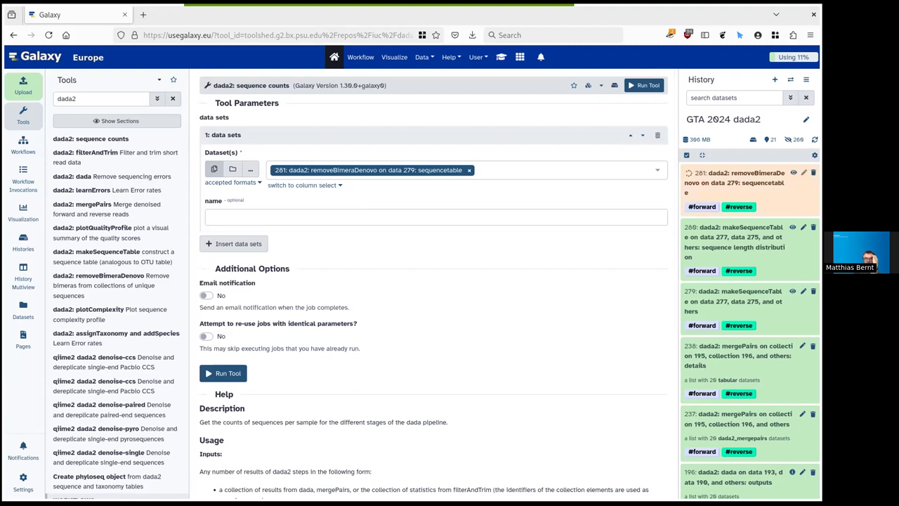
pyautogui.click(467, 170)
pyautogui.click(395, 186)
pyautogui.scroll(-7, 274, 159)
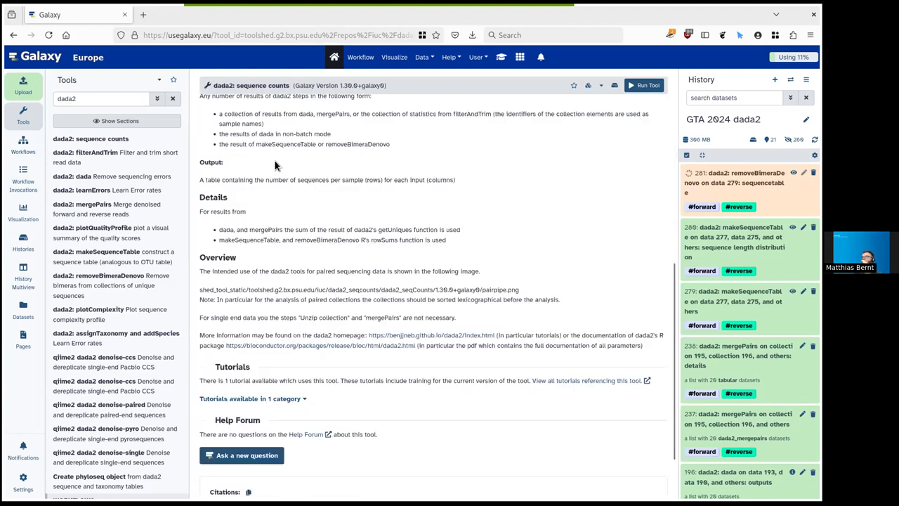
pyautogui.scroll(7, 273, 159)
pyautogui.click(242, 186)
pyautogui.click(340, 186)
pyautogui.scroll(-7, 344, 256)
pyautogui.scroll(7, 333, 213)
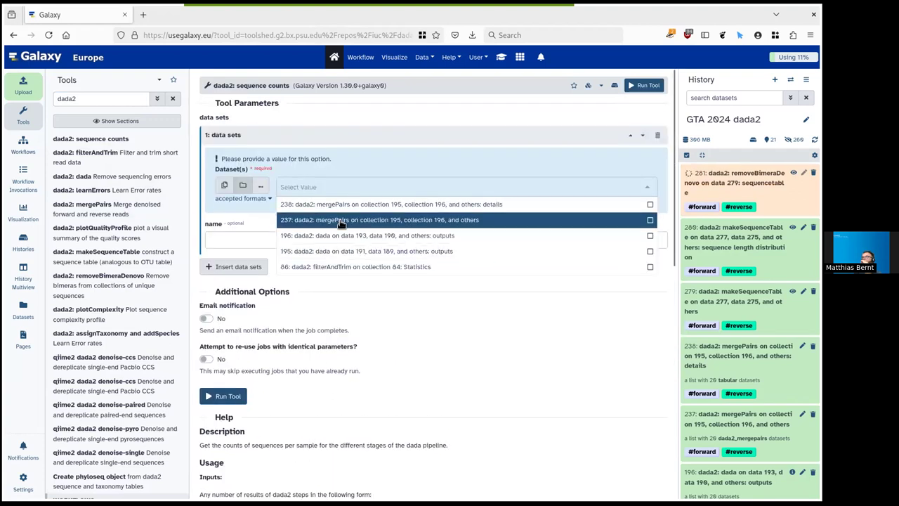
pyautogui.click(380, 267)
pyautogui.click(399, 383)
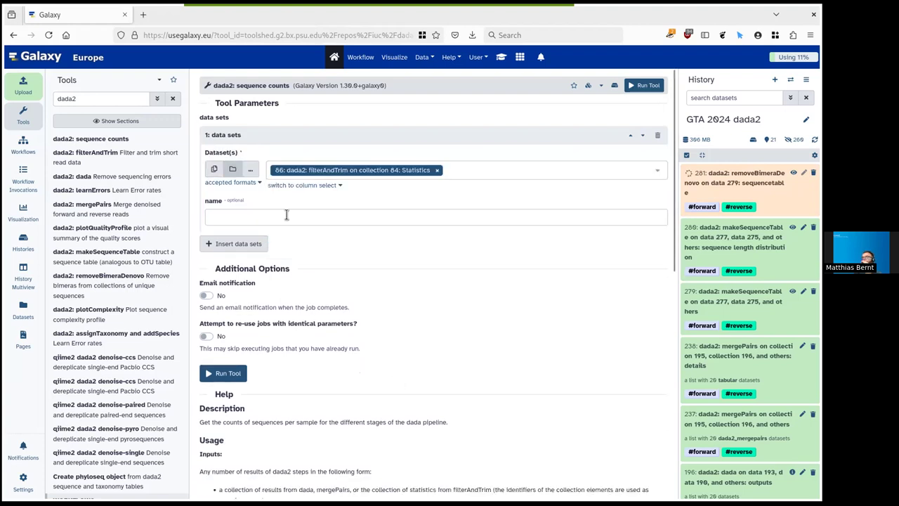
# Name the first data set FiltTrim.
pyautogui.click(256, 223)
pyautogui.write('FiltTrim')
pyautogui.click(432, 260)
# Insert a second data set, replace its preselected dataset with dada outputs collection 195, and check that collection's tag in the history.
pyautogui.click(233, 243)
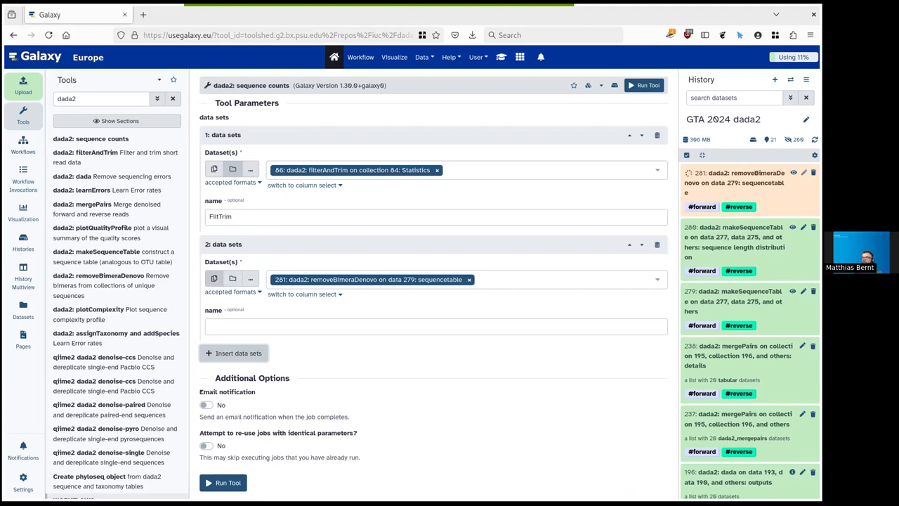
pyautogui.click(469, 279)
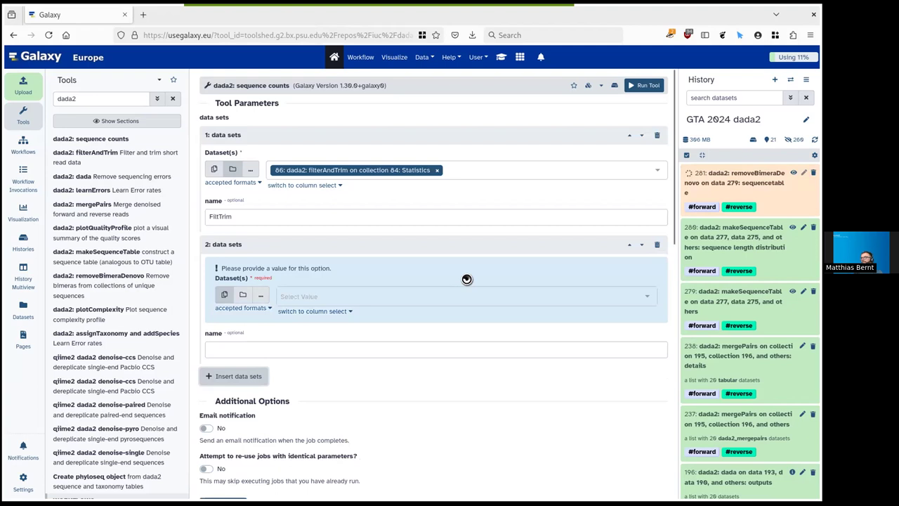
pyautogui.click(345, 297)
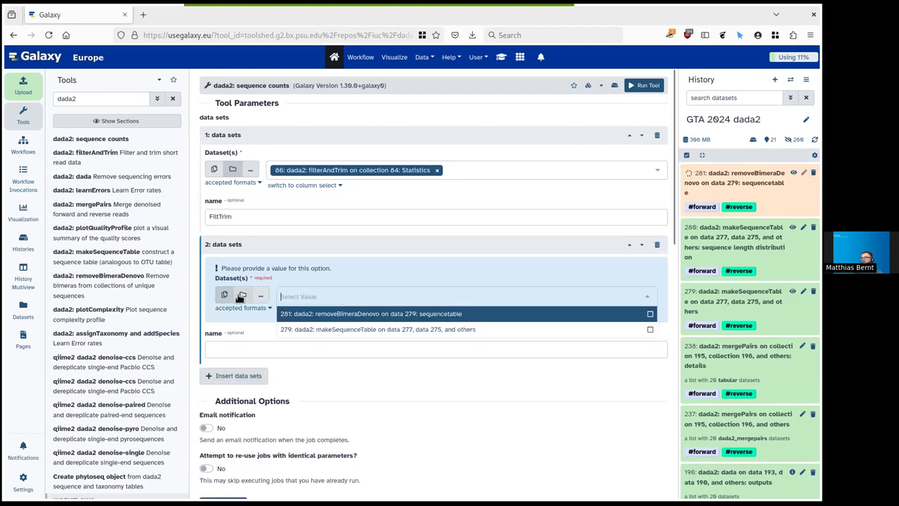
pyautogui.click(347, 291)
pyautogui.click(356, 292)
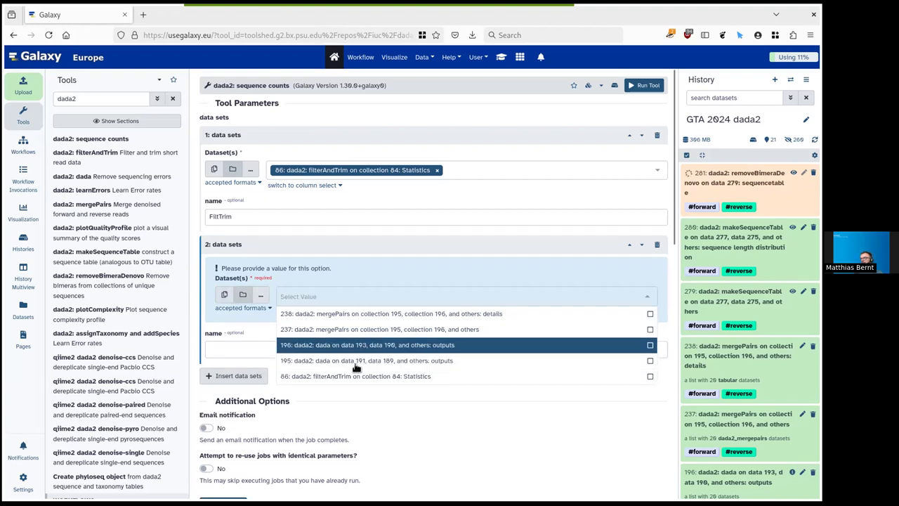
pyautogui.click(402, 360)
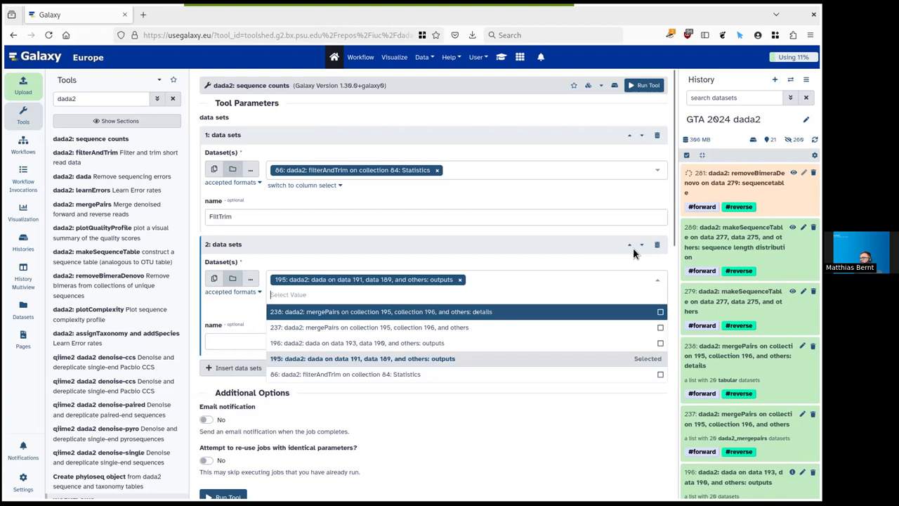
pyautogui.scroll(-5, 737, 345)
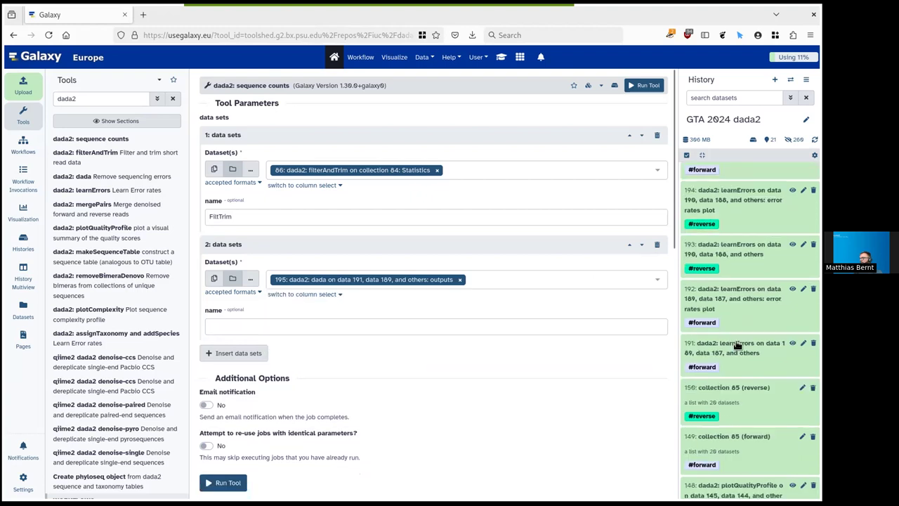
pyautogui.scroll(2, 713, 313)
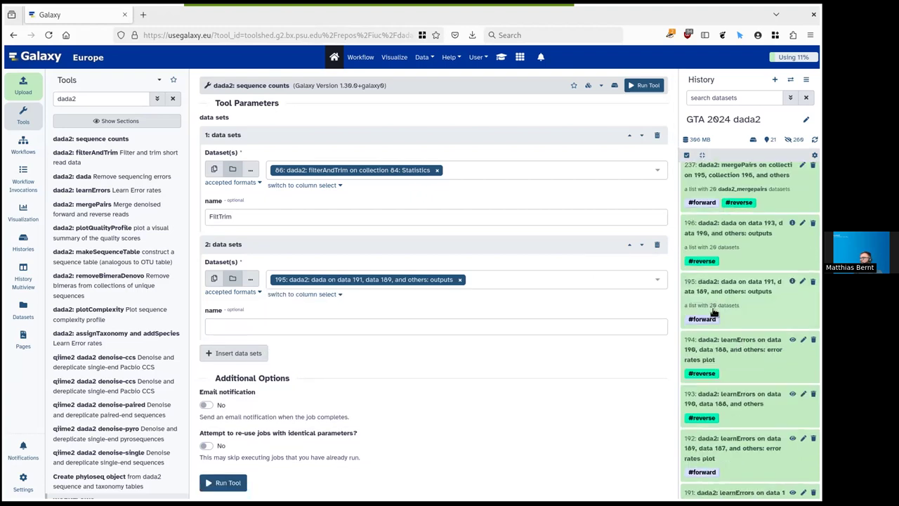
# Name the second data set dadaF and insert a third data set.
pyautogui.click(274, 326)
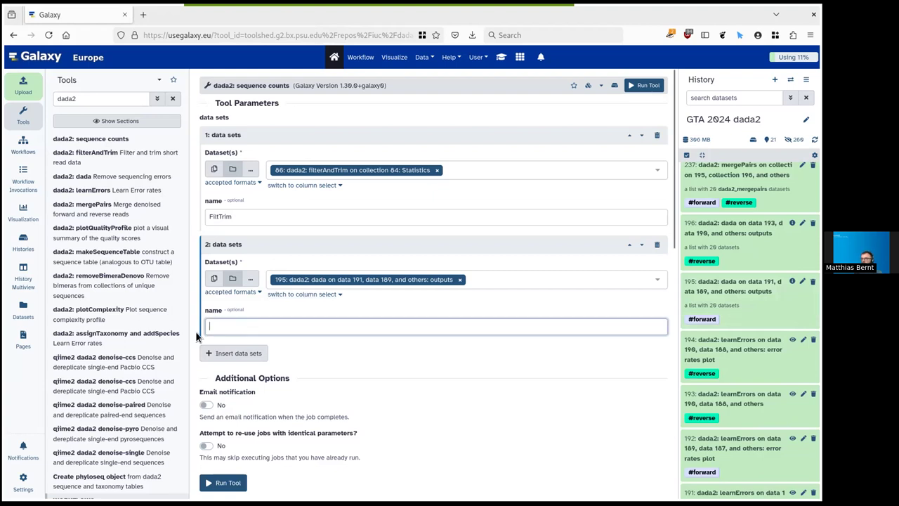
pyautogui.write('dadaF')
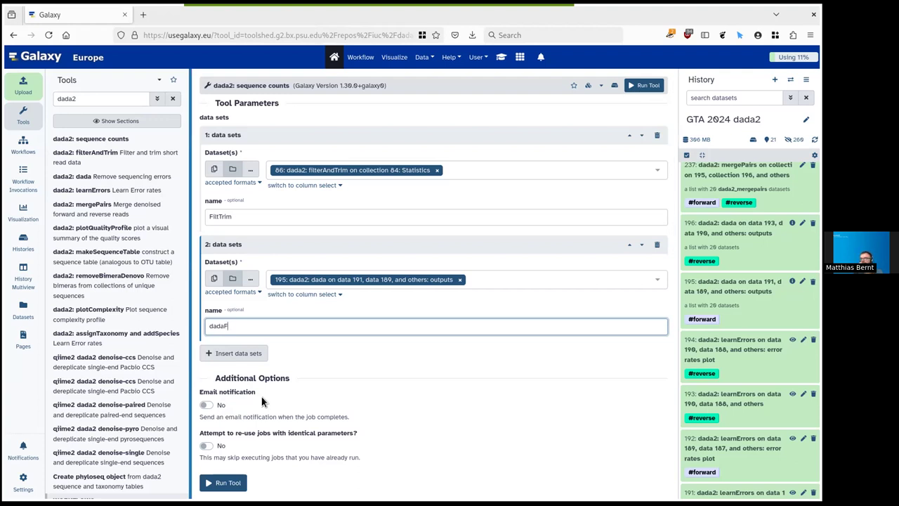
pyautogui.click(255, 358)
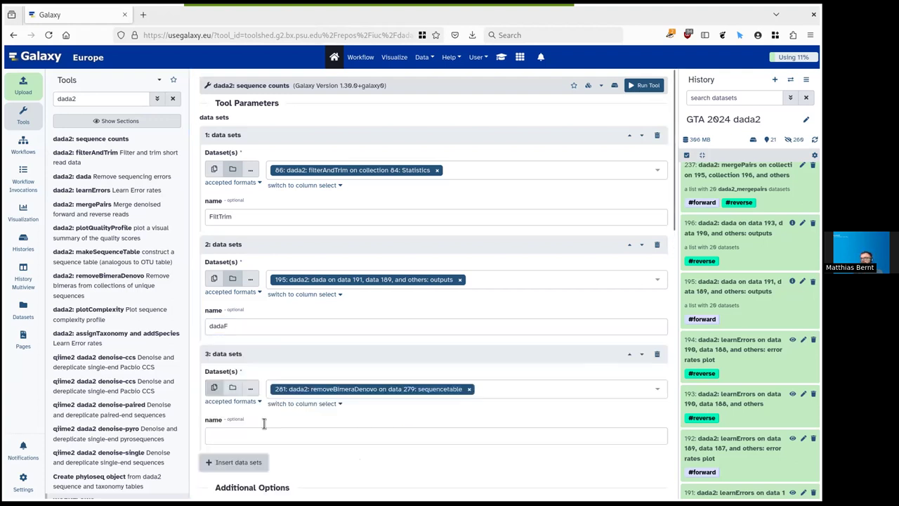
# Name the third data set dadaR and replace its preselected dataset with dada outputs collection 196.
pyautogui.click(266, 429)
pyautogui.write('fa')
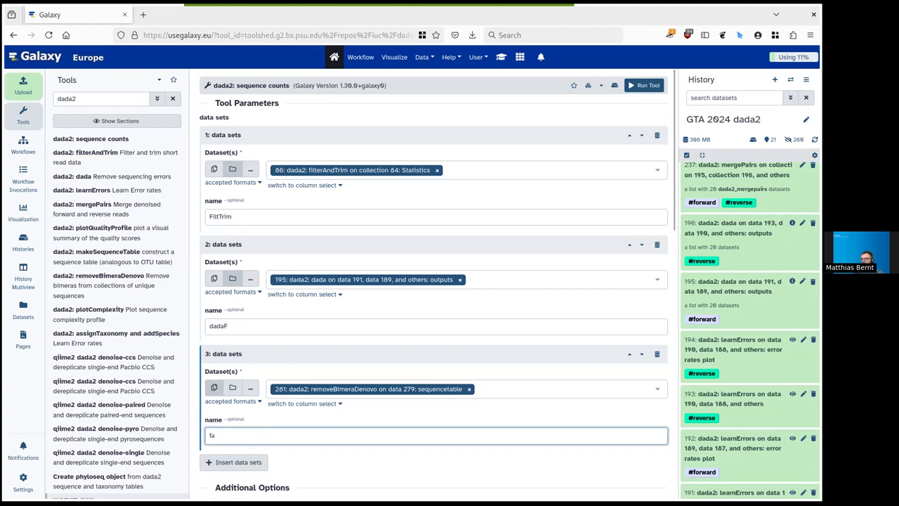
pyautogui.press('BackSpace')
pyautogui.press('BackSpace')
pyautogui.write('dadaR')
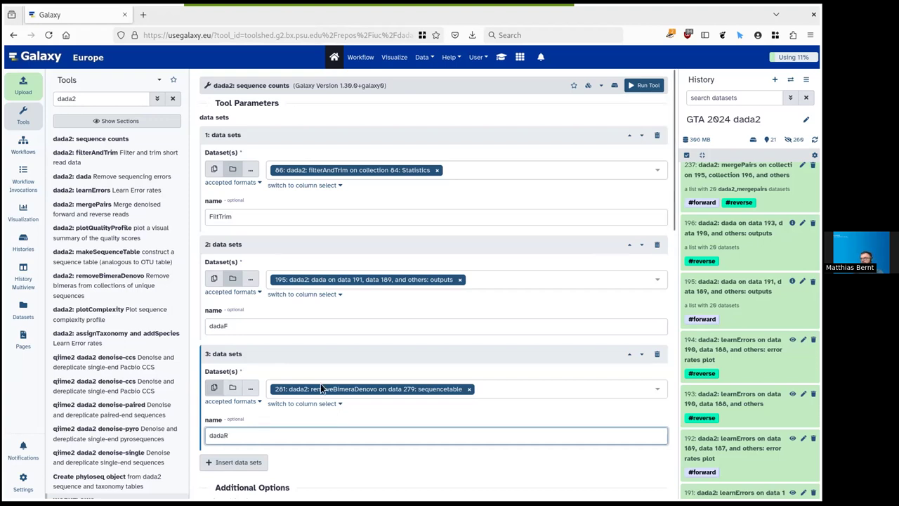
pyautogui.click(470, 389)
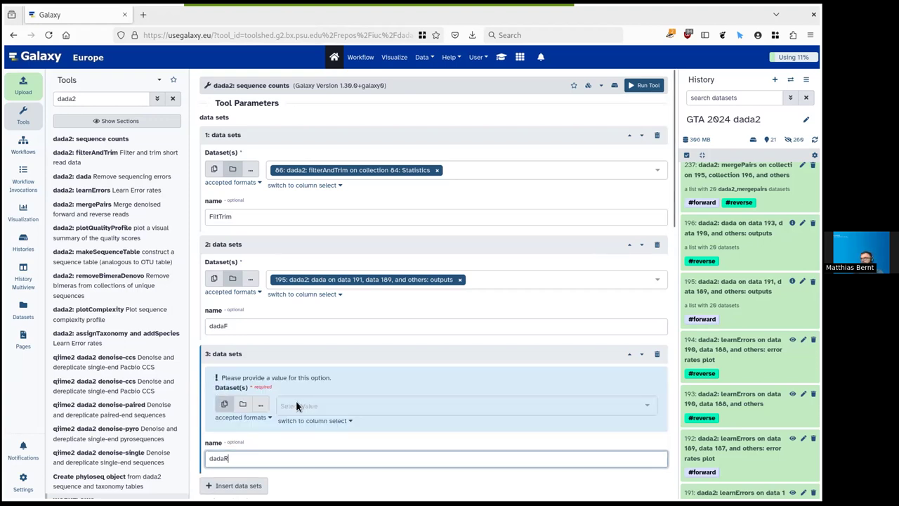
pyautogui.click(305, 406)
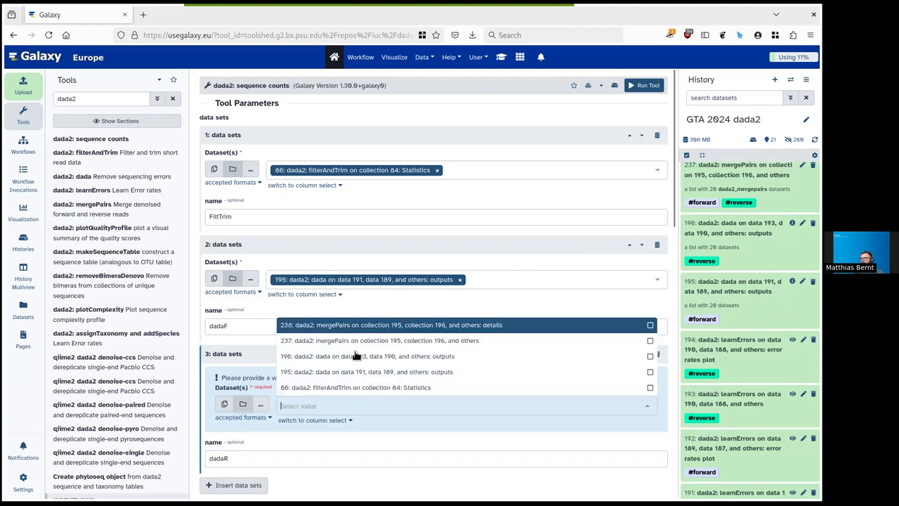
pyautogui.click(373, 357)
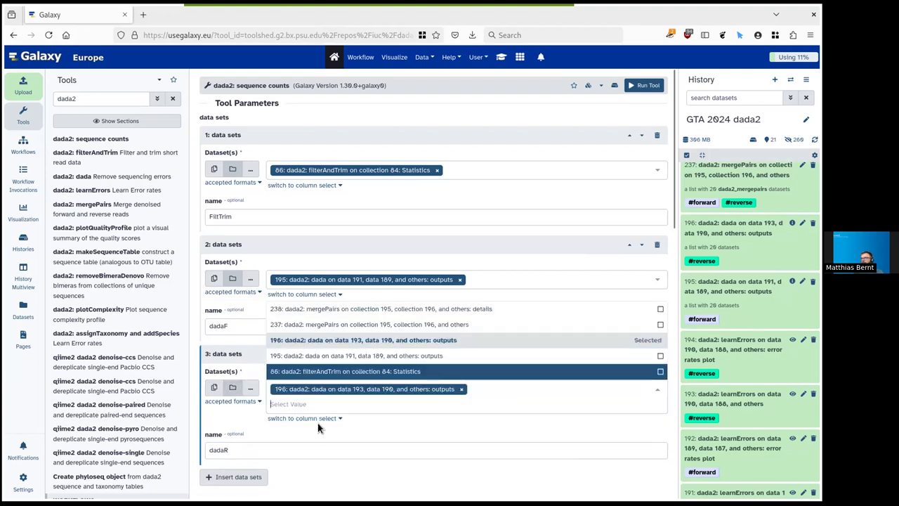
pyautogui.click(356, 407)
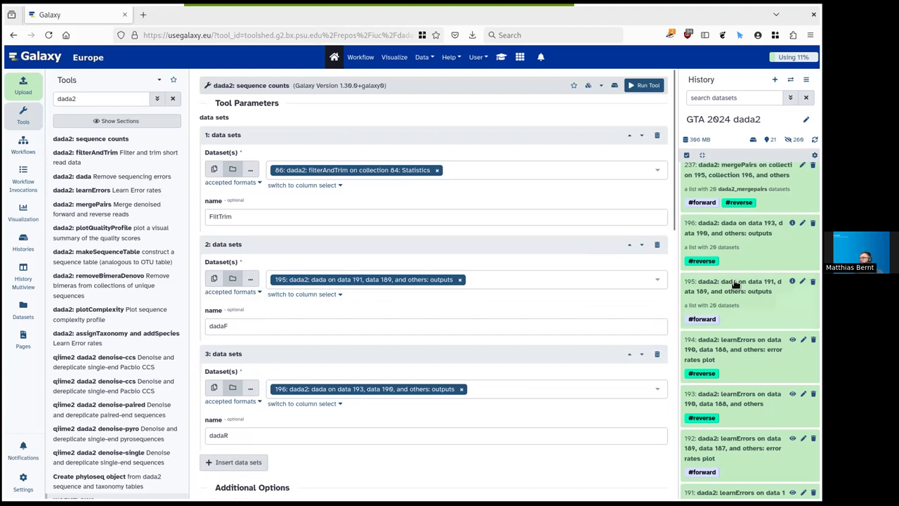
# Insert a fourth data set and replace its preselected dataset with mergePairs collection 237.
pyautogui.click(254, 452)
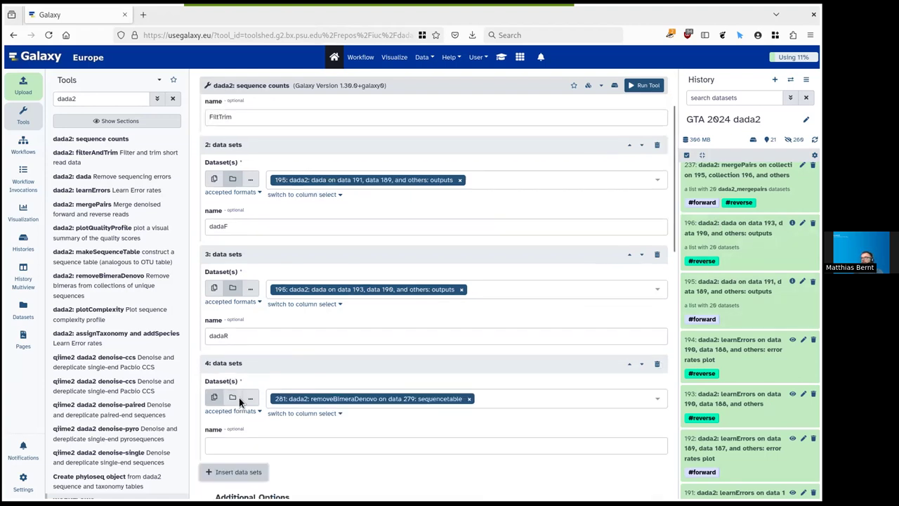
pyautogui.click(468, 398)
pyautogui.click(306, 419)
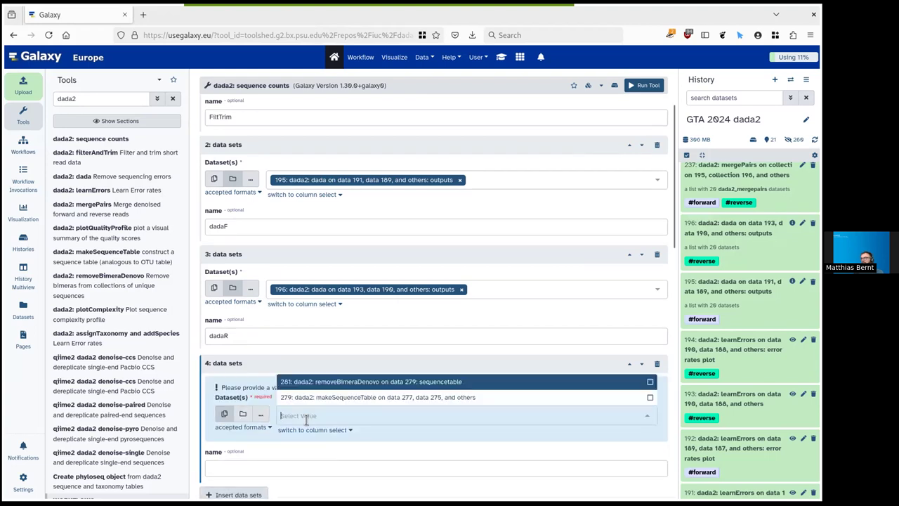
pyautogui.click(242, 414)
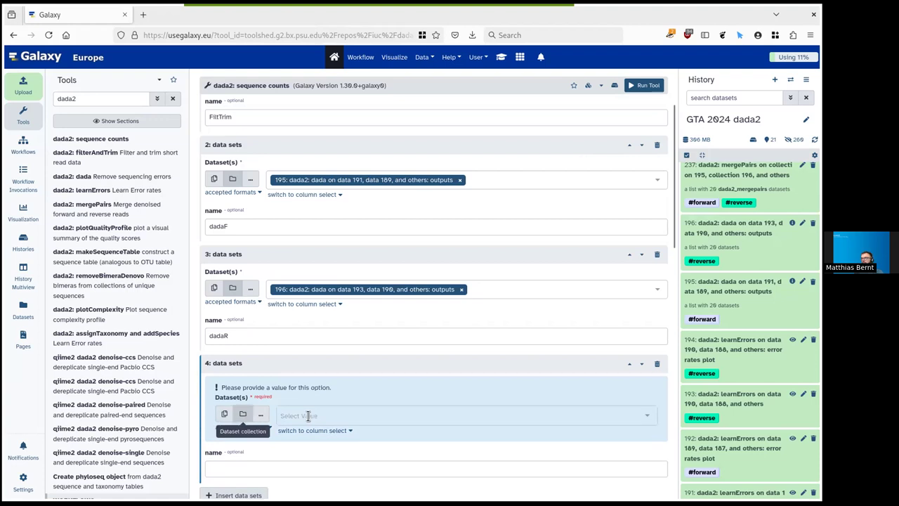
pyautogui.click(336, 410)
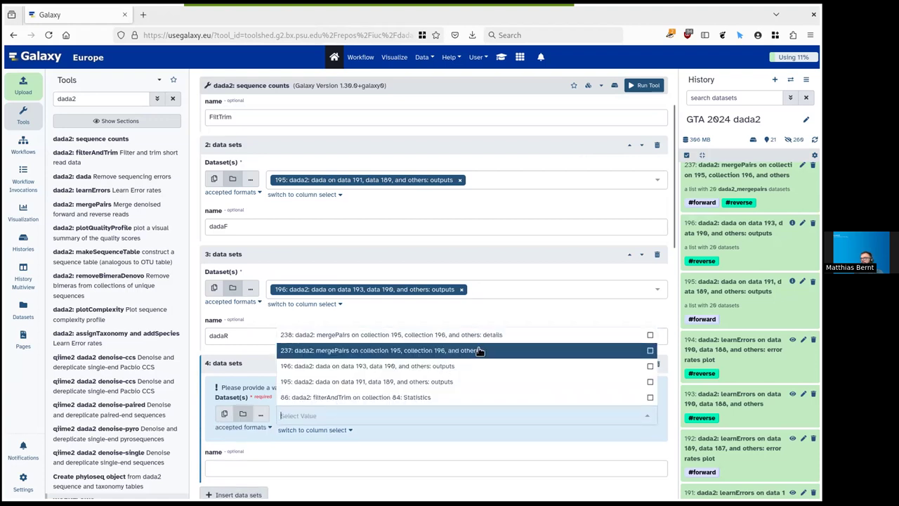
pyautogui.click(510, 345)
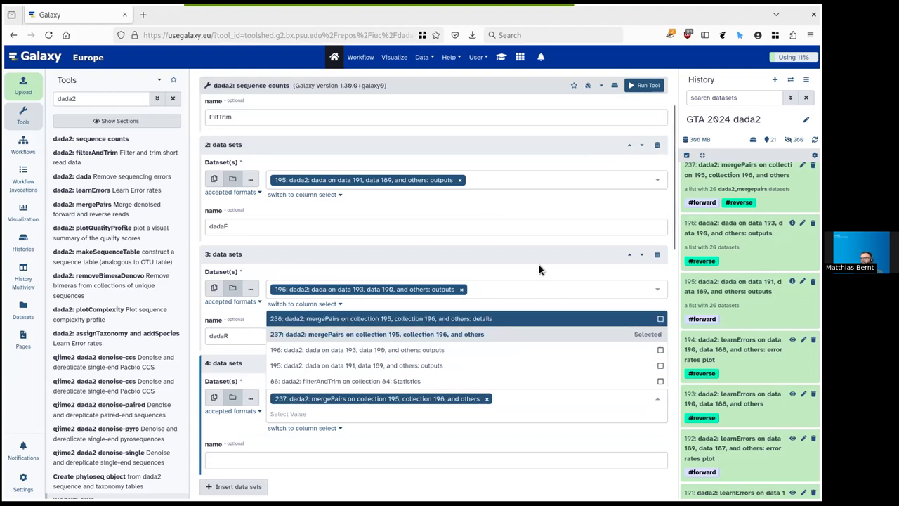
pyautogui.press('Escape')
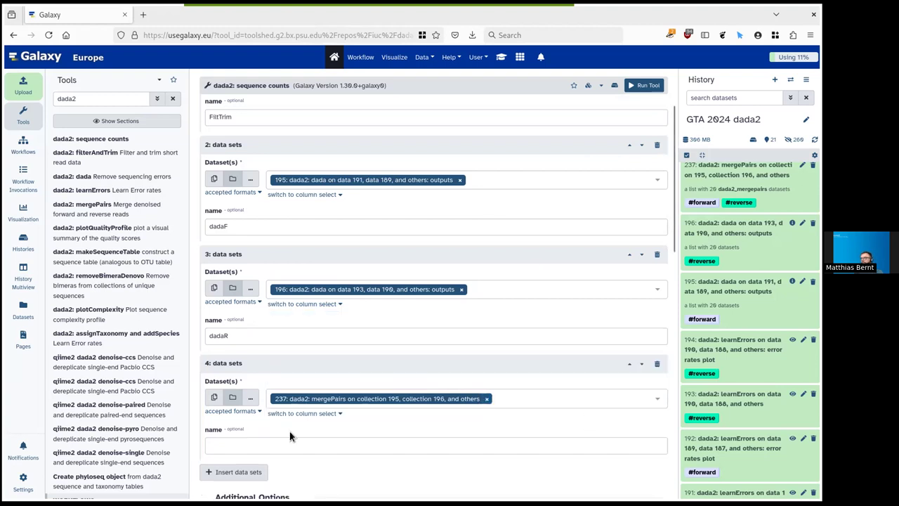
# Name the fourth data set merge.
pyautogui.scroll(-2, 271, 344)
pyautogui.click(244, 300)
pyautogui.write('m')
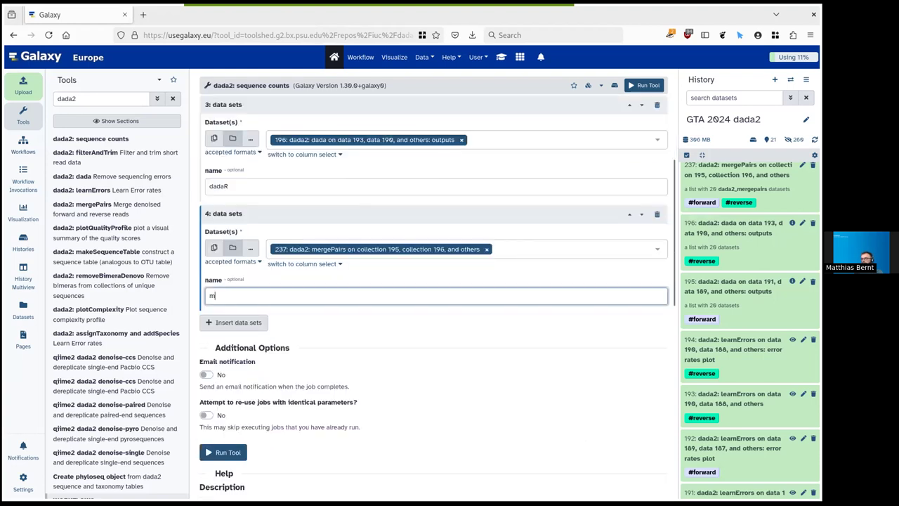
pyautogui.write('erge')
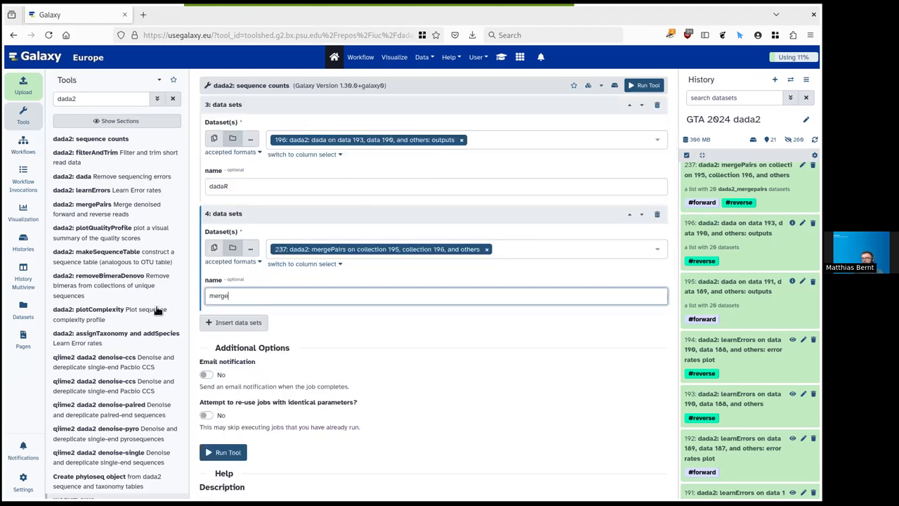
# Insert a fifth data set named SeqTab that uses dataset 279, the makeSequenceTable output, instead of the preselected one.
pyautogui.click(232, 321)
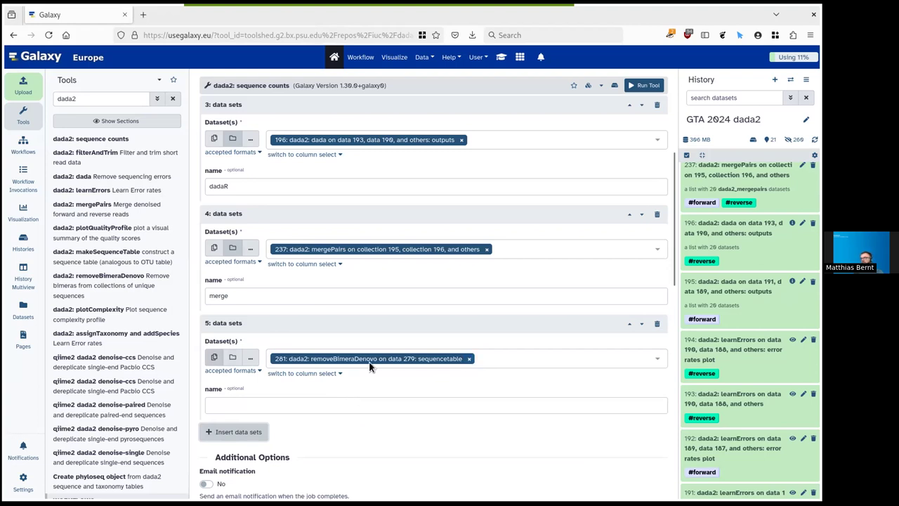
pyautogui.click(436, 358)
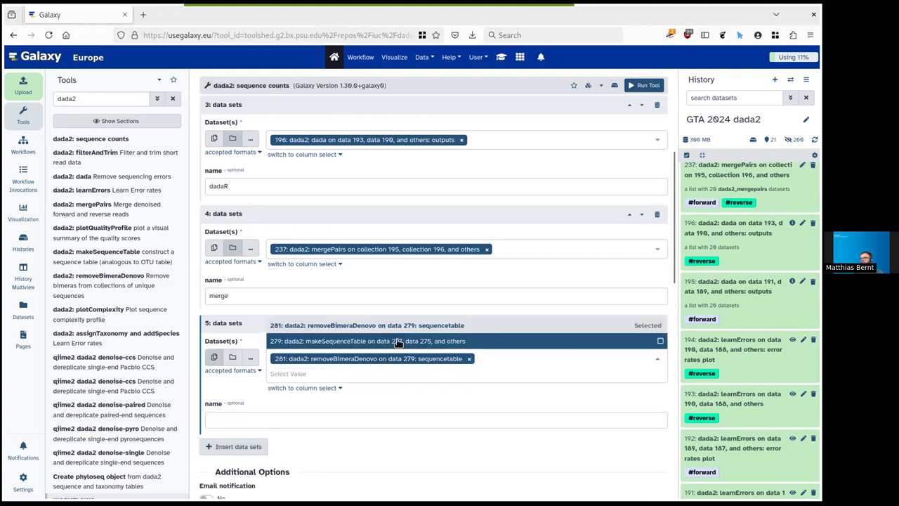
pyautogui.click(331, 340)
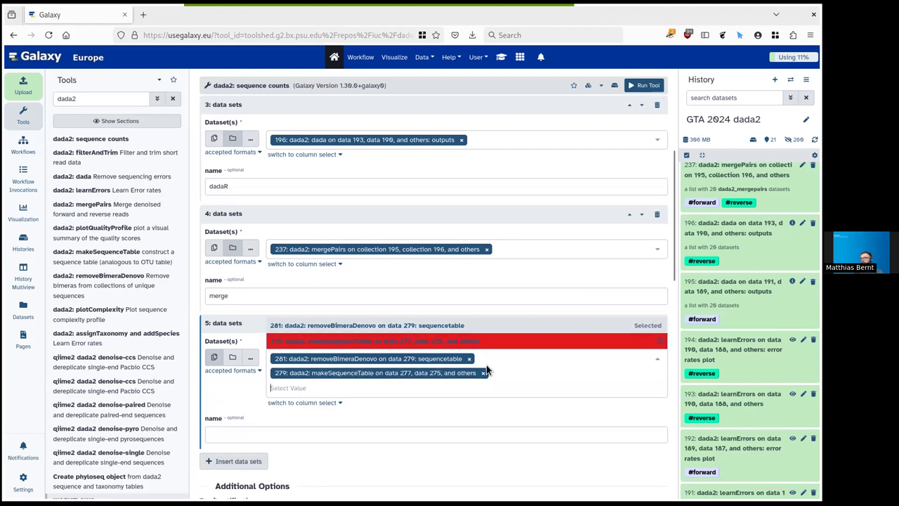
pyautogui.click(468, 358)
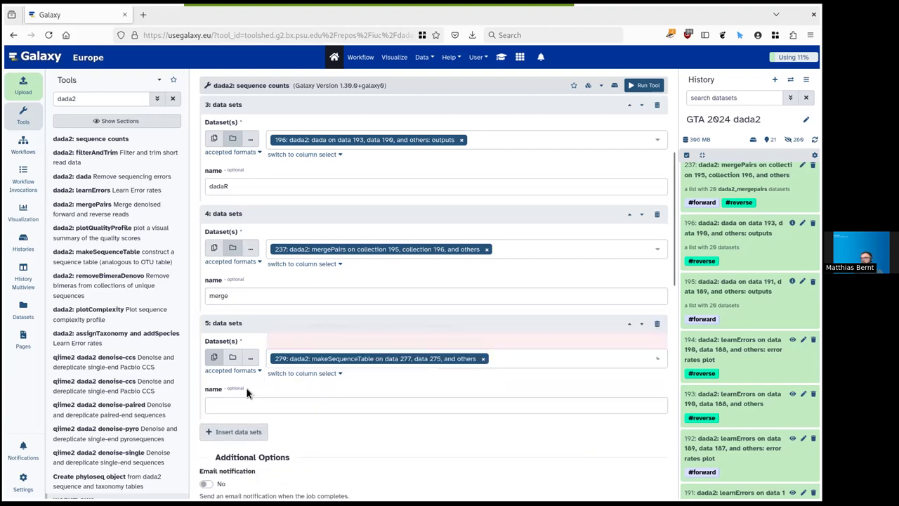
pyautogui.click(273, 406)
pyautogui.write('SeqTab')
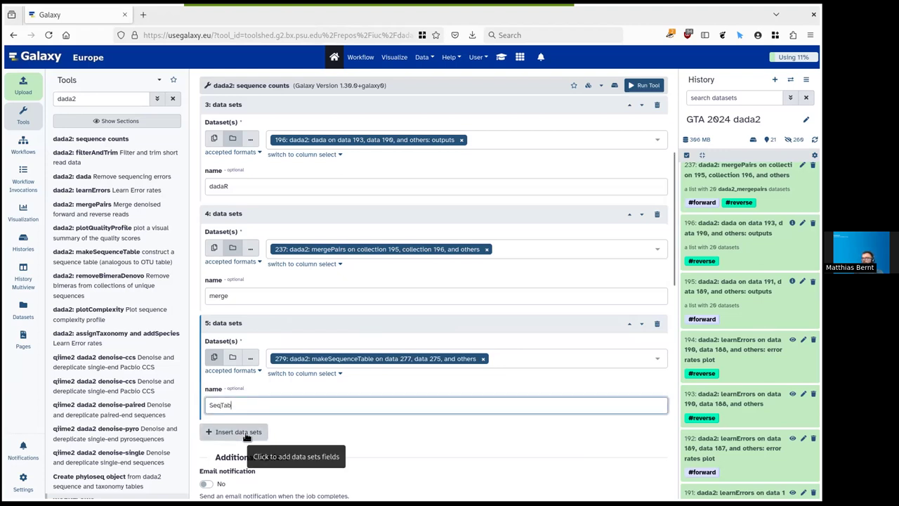
# Insert a sixth data set named Bimera that uses dataset 281, the removeBimeraDenovo sequencetable.
pyautogui.click(266, 425)
pyautogui.scroll(-5, 396, 261)
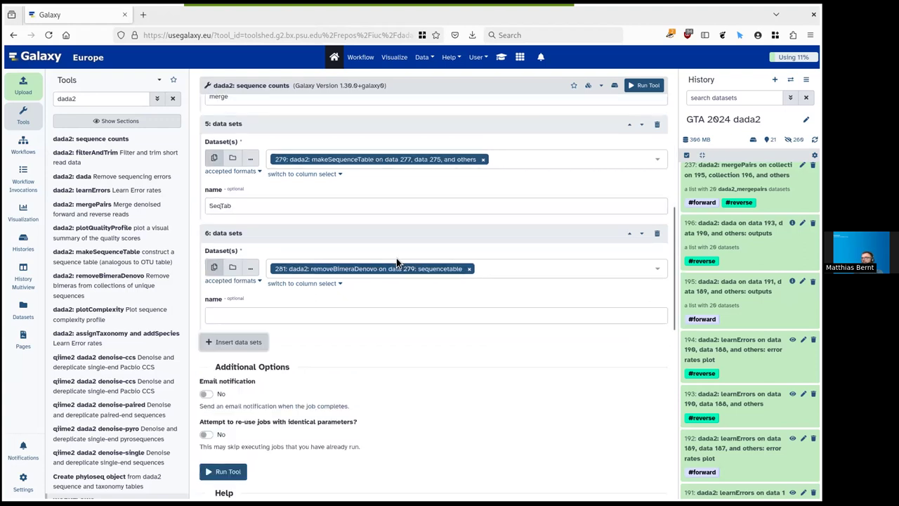
pyautogui.click(469, 268)
pyautogui.click(316, 286)
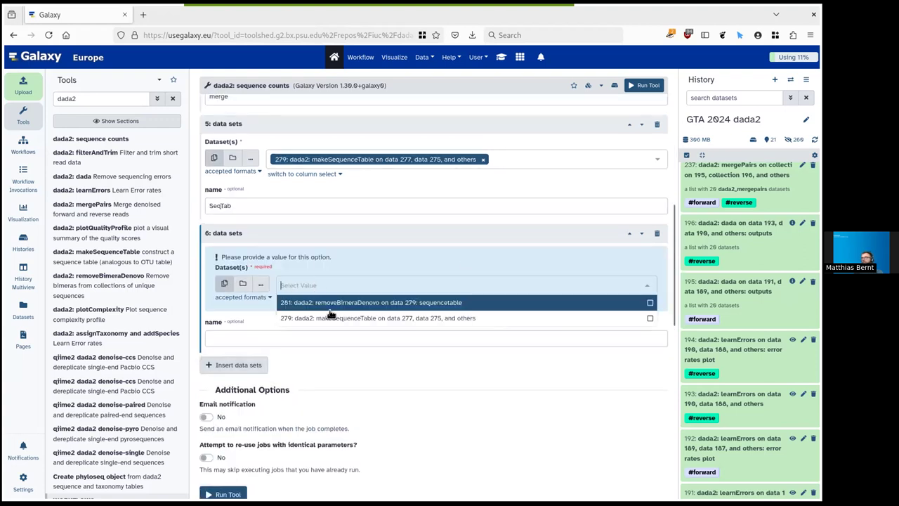
pyautogui.click(337, 300)
pyautogui.click(256, 337)
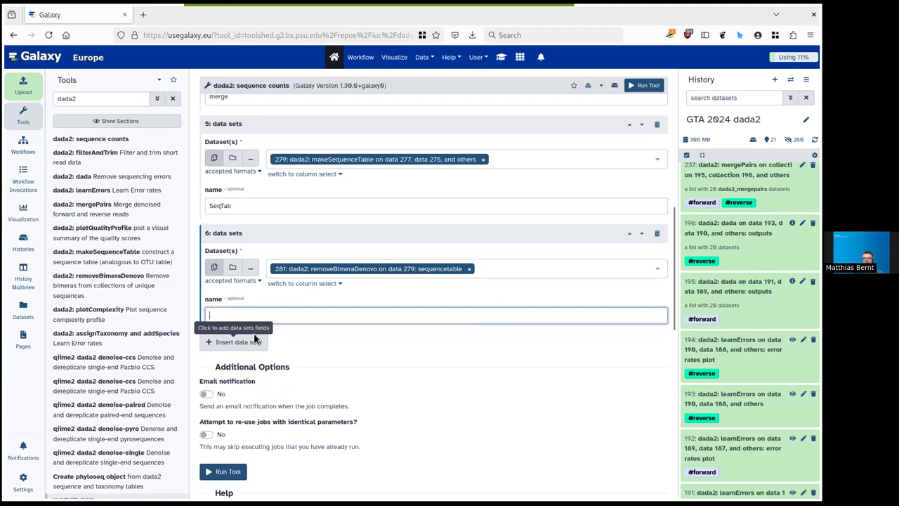
pyautogui.write('Bimera')
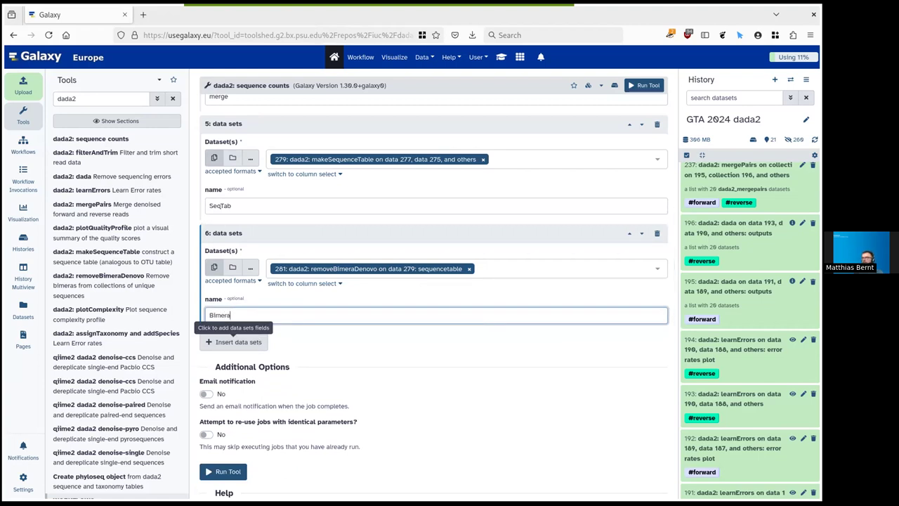
# Run dada2: sequence counts and view the resulting counts table from the history.
pyautogui.click(223, 471)
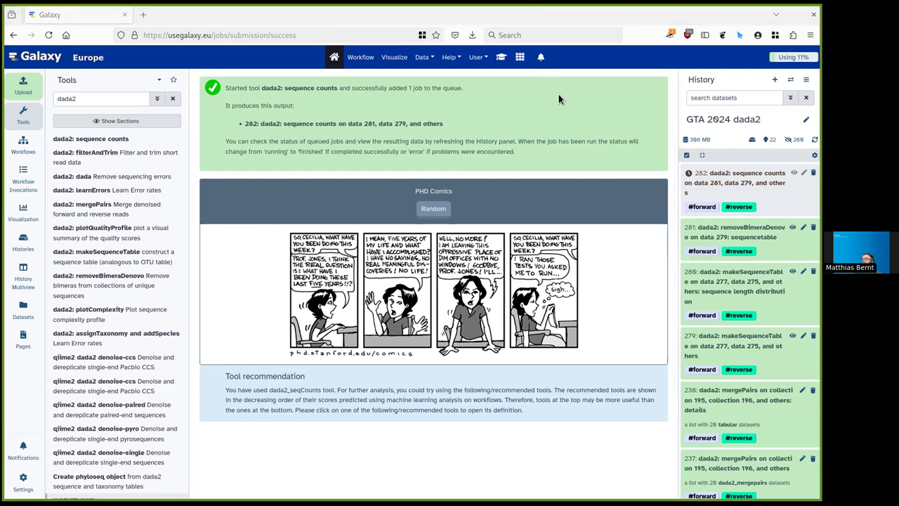
pyautogui.click(792, 174)
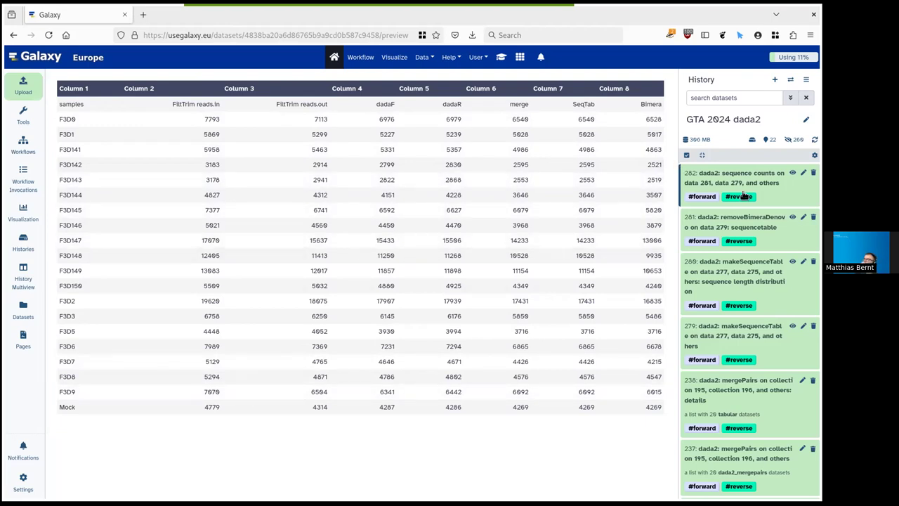
# Search the tools for dada and open dada2: assignTaxonomy and addSpecies.
pyautogui.click(23, 114)
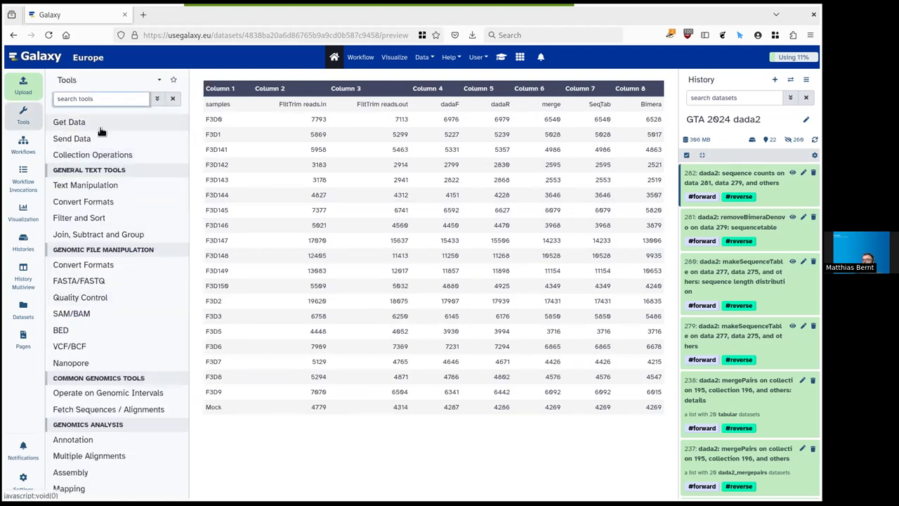
pyautogui.write('dada')
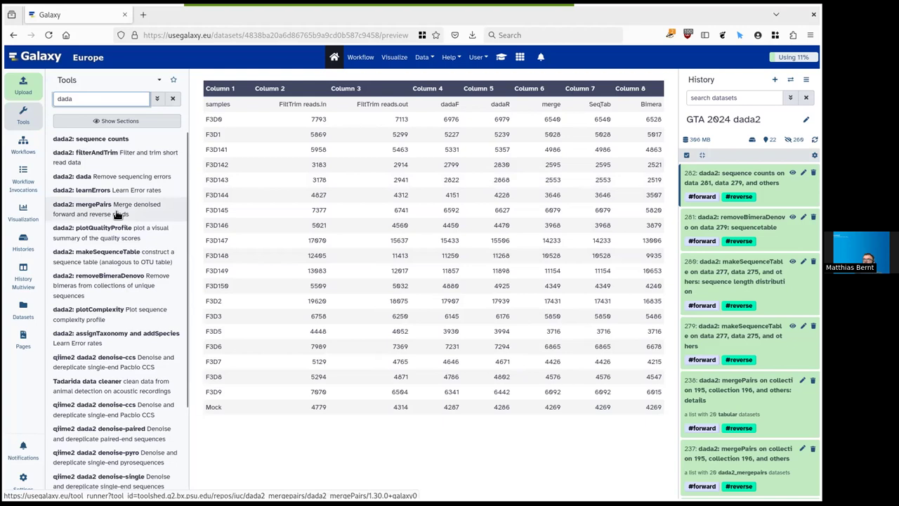
pyautogui.click(116, 335)
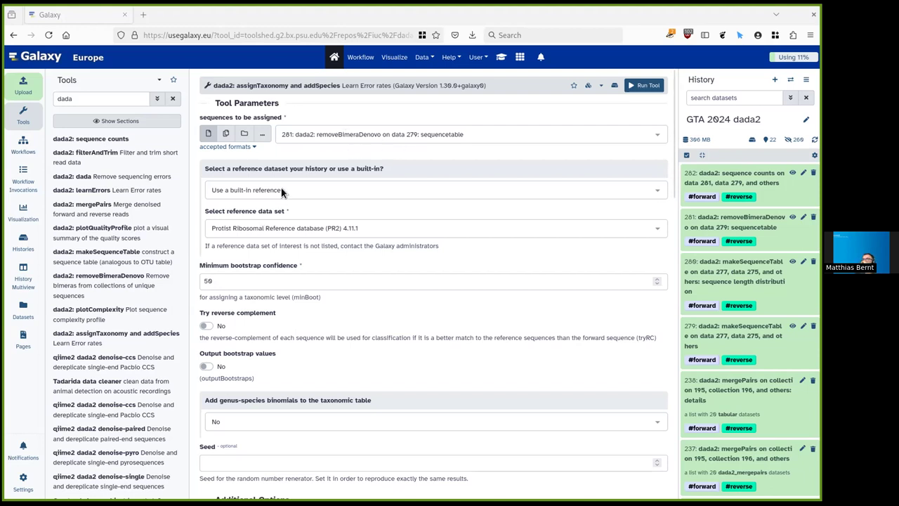
# Set the built-in taxonomy reference data set to Silva version 132 and enable Try reverse complement.
pyautogui.click(296, 230)
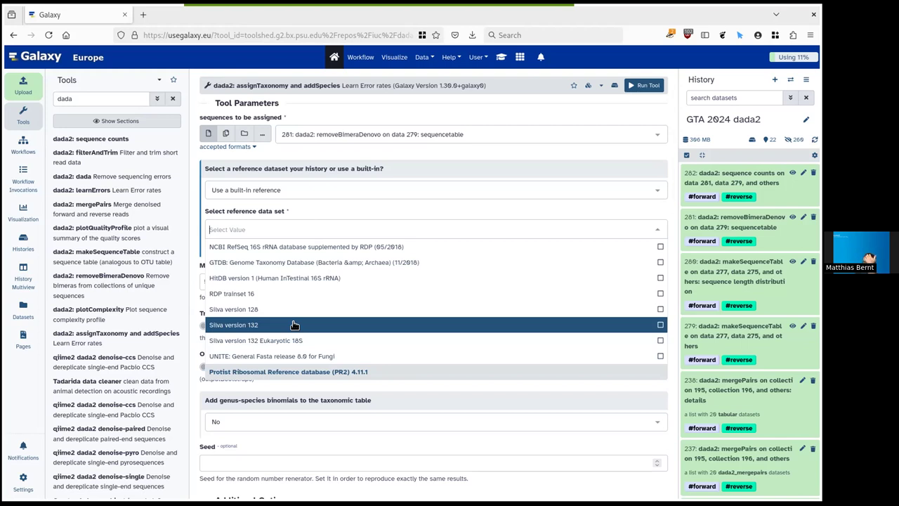
pyautogui.click(295, 325)
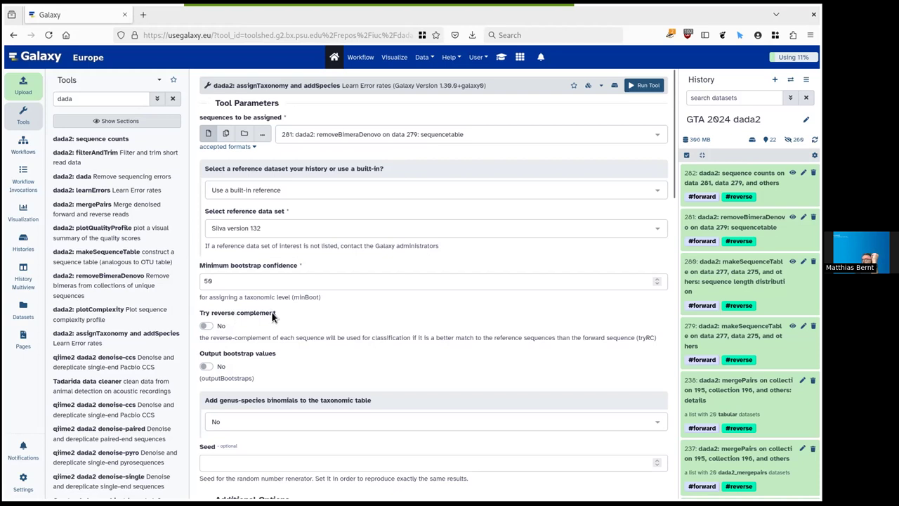
pyautogui.click(206, 326)
# Enable adding genus-species binomials to the taxonomic table, with Silva version 132 as the built-in reference data set.
pyautogui.scroll(-1, 336, 318)
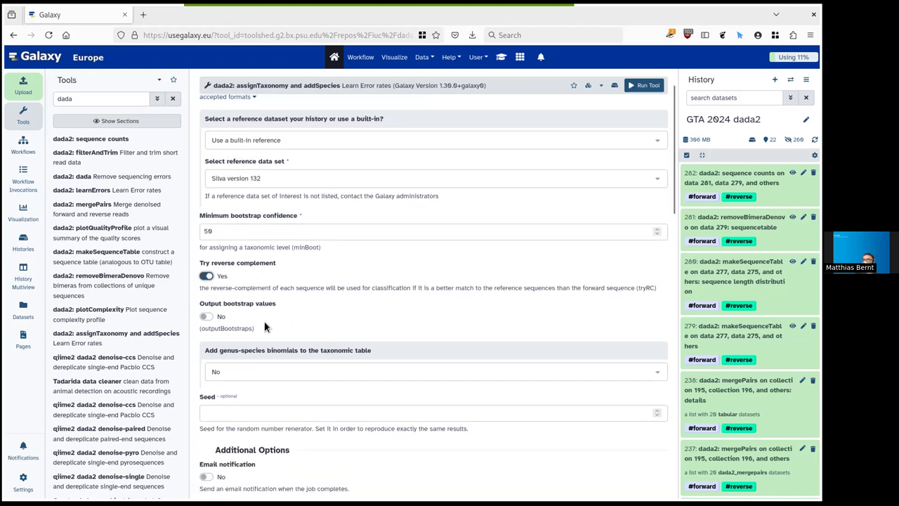
pyautogui.scroll(-2, 246, 309)
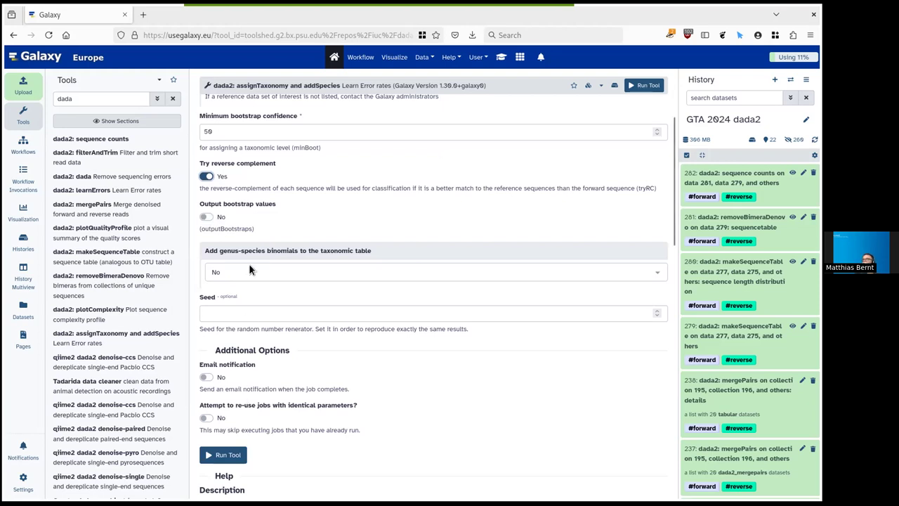
pyautogui.click(367, 274)
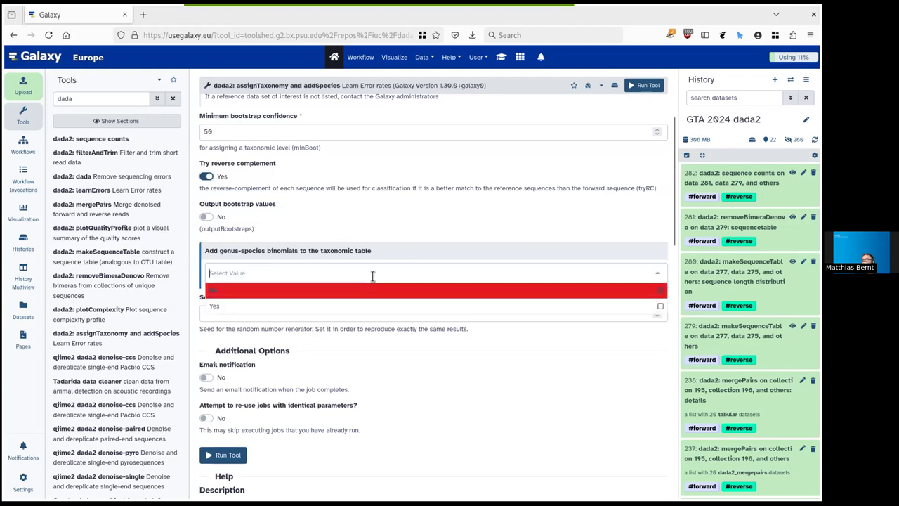
pyautogui.click(255, 305)
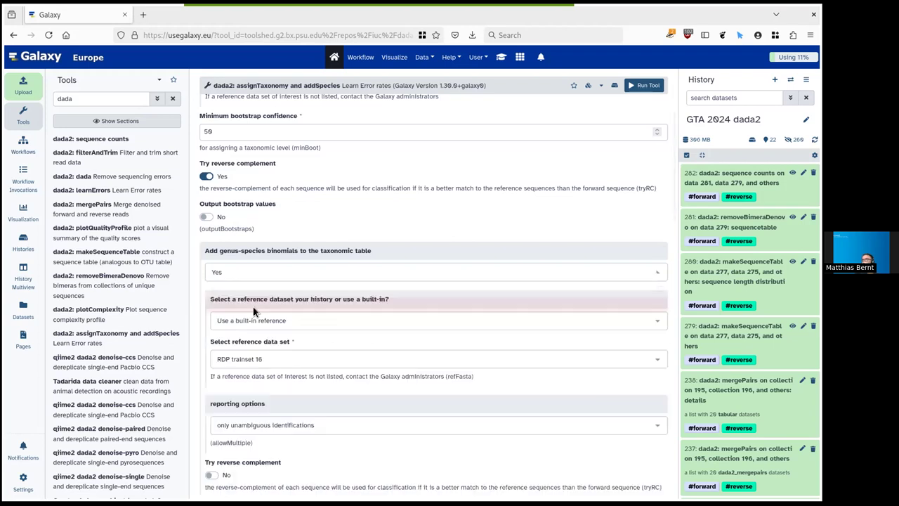
pyautogui.click(282, 356)
pyautogui.click(270, 344)
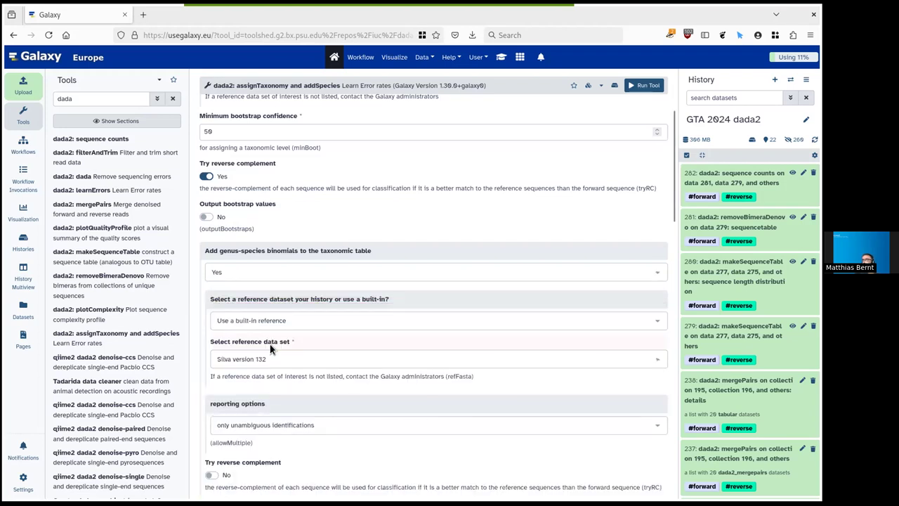
# Report only unambiguous identifications, enable Try reverse complement for the species assignment, and run dada2: assignTaxonomy and addSpecies.
pyautogui.scroll(-3, 295, 370)
pyautogui.click(271, 276)
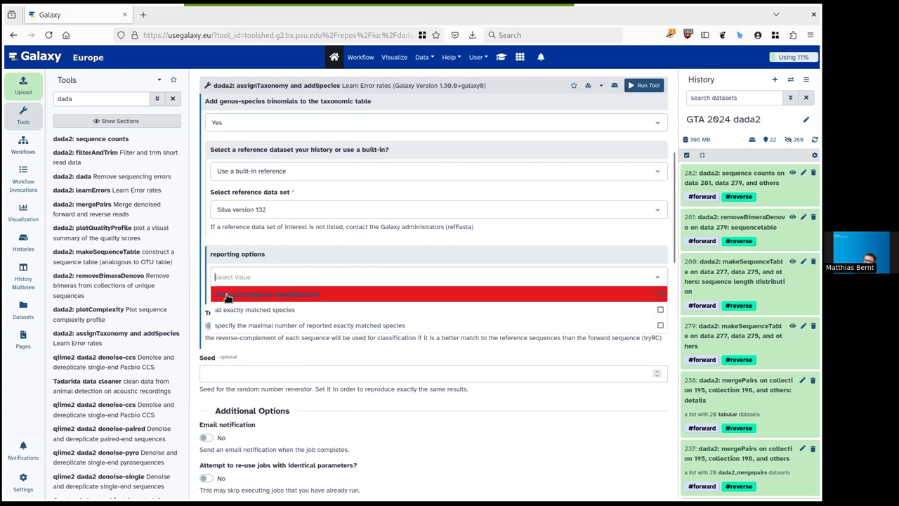
pyautogui.click(308, 294)
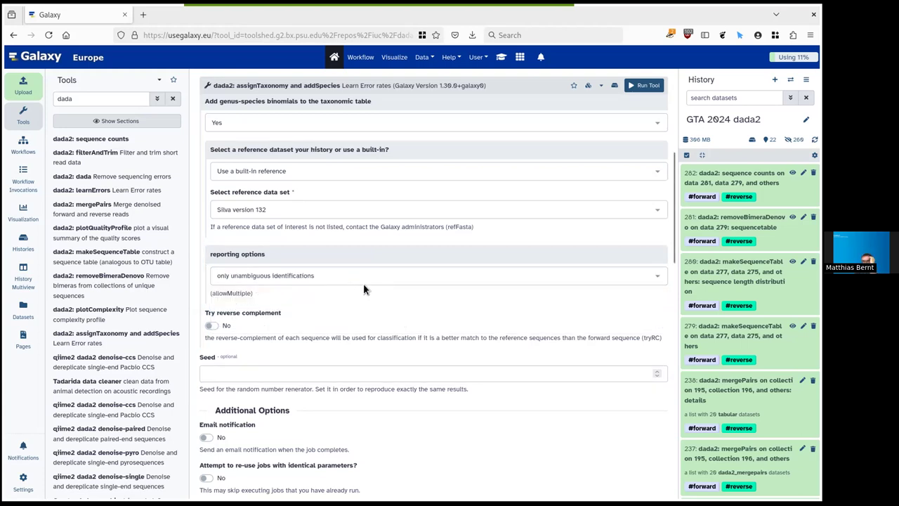
pyautogui.click(217, 326)
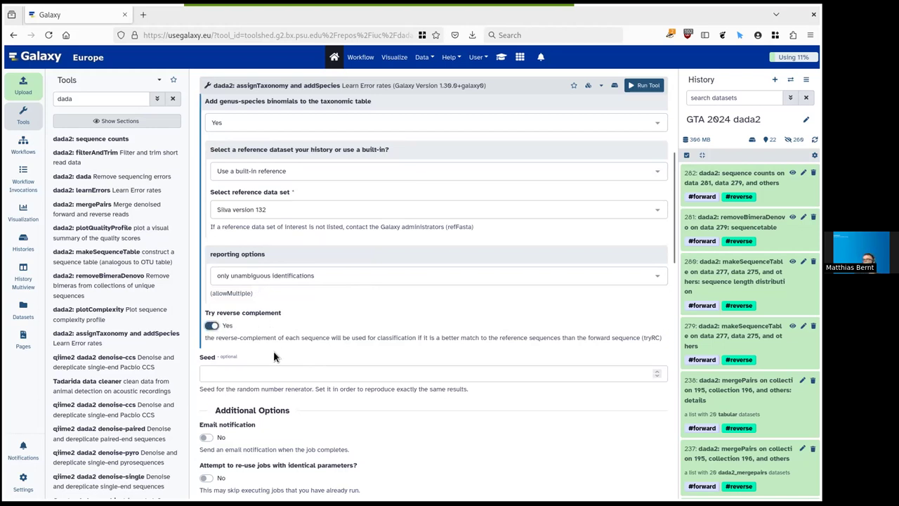
pyautogui.scroll(-5, 273, 350)
pyautogui.click(225, 265)
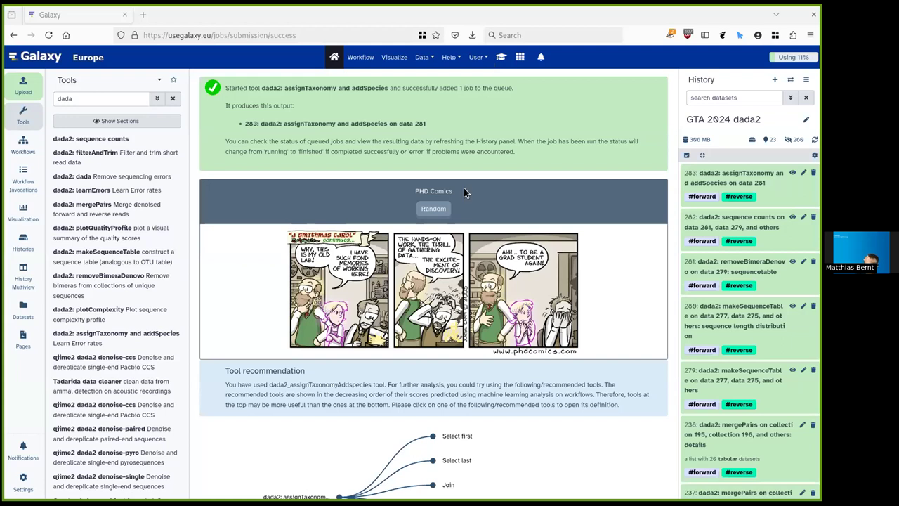
# View the assignTaxonomy and addSpecies output with the tool list hidden and examine its taxonomic ranks from Kingdom to Species.
pyautogui.click(791, 175)
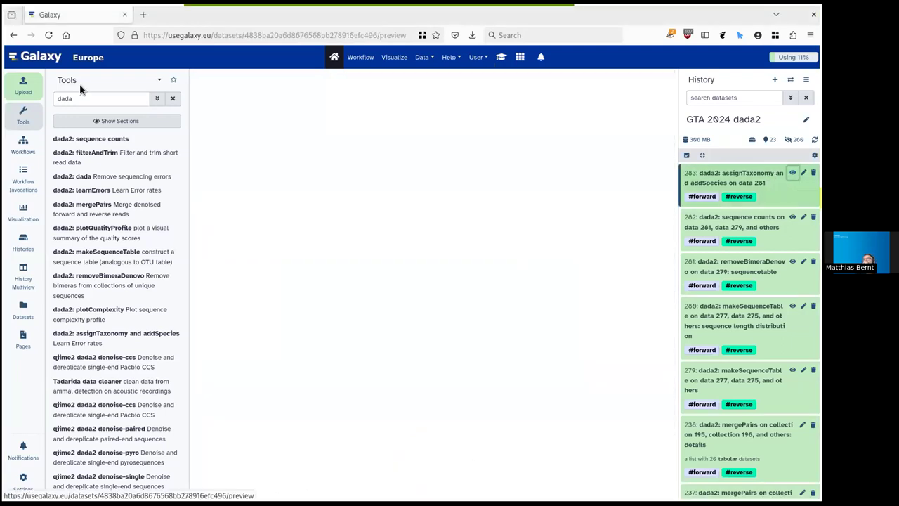
pyautogui.click(23, 119)
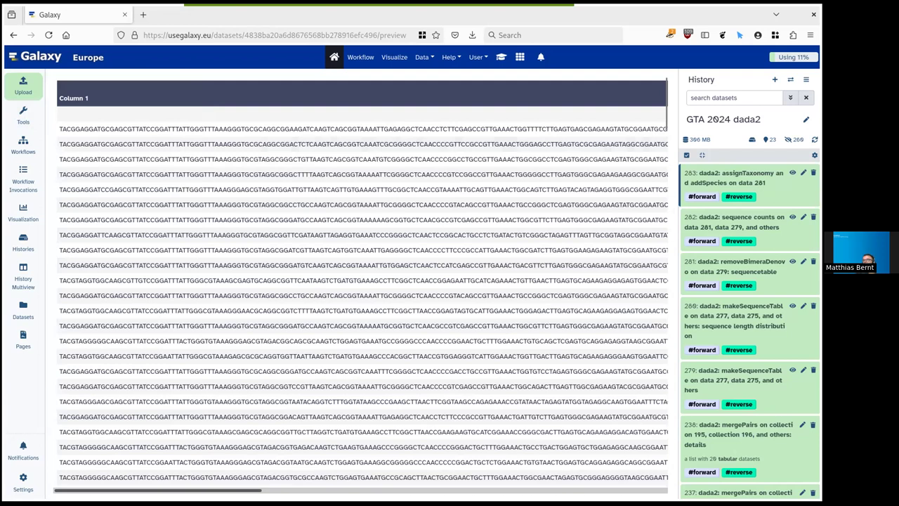
pyautogui.moveTo(305, 484); pyautogui.dragTo(644, 491)
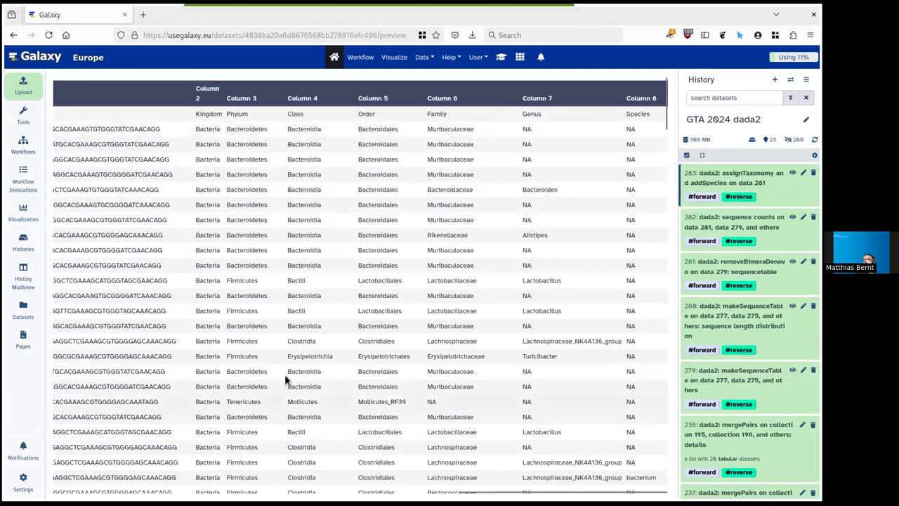
pyautogui.scroll(-5, 211, 344)
pyautogui.scroll(-10, 214, 372)
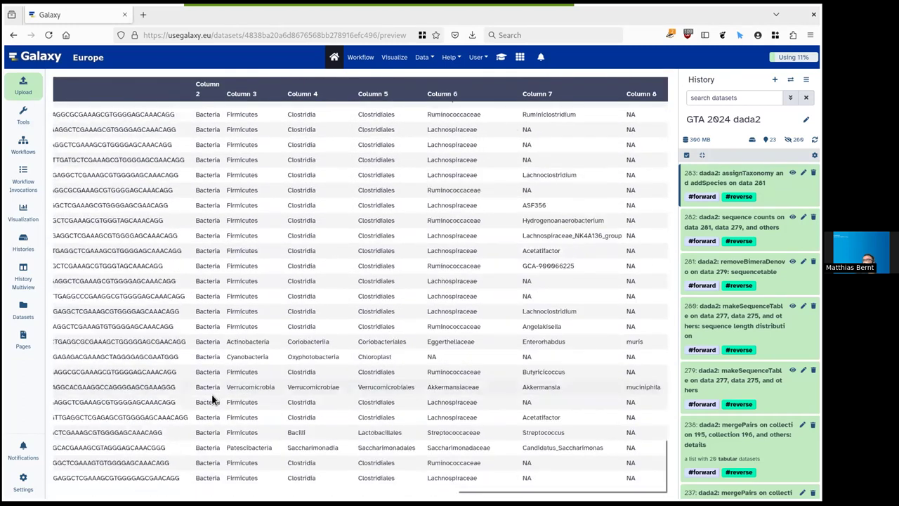
pyautogui.scroll(-5, 289, 160)
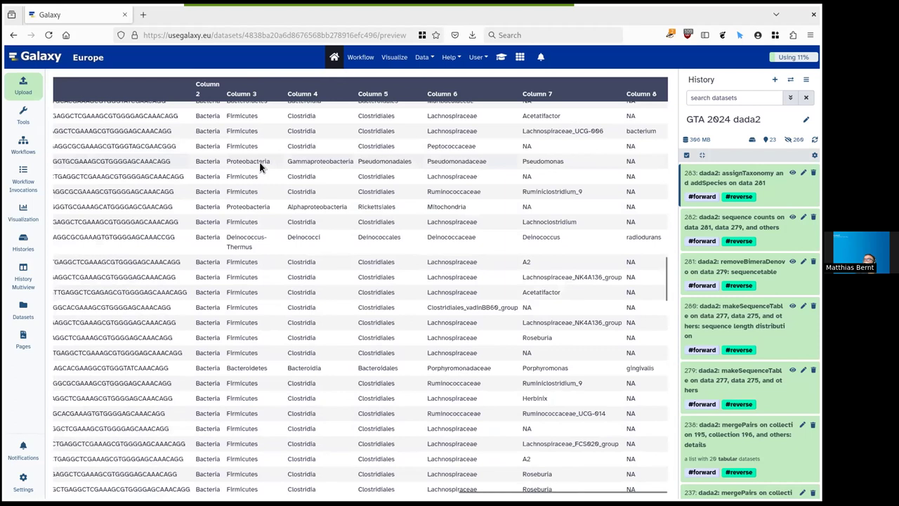
pyautogui.scroll(-10, 259, 162)
pyautogui.scroll(15, 276, 170)
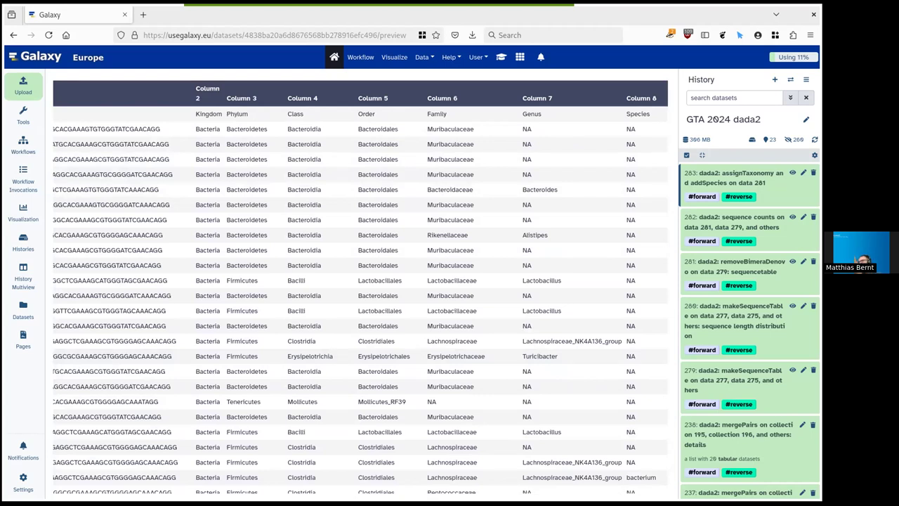
# Examine the Genus and Species columns throughout the taxonomy table for unassigned NA entries.
pyautogui.scroll(-2, 684, 302)
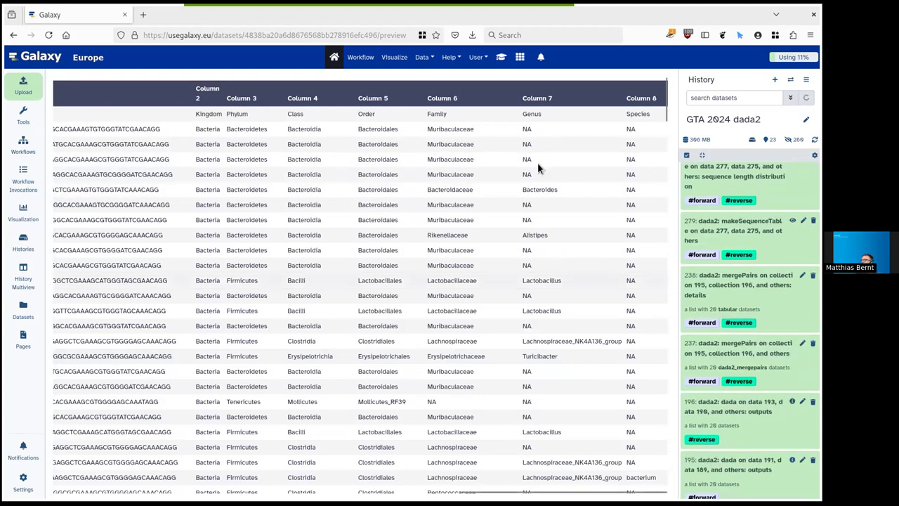
pyautogui.scroll(-3, 525, 245)
pyautogui.scroll(-4, 527, 247)
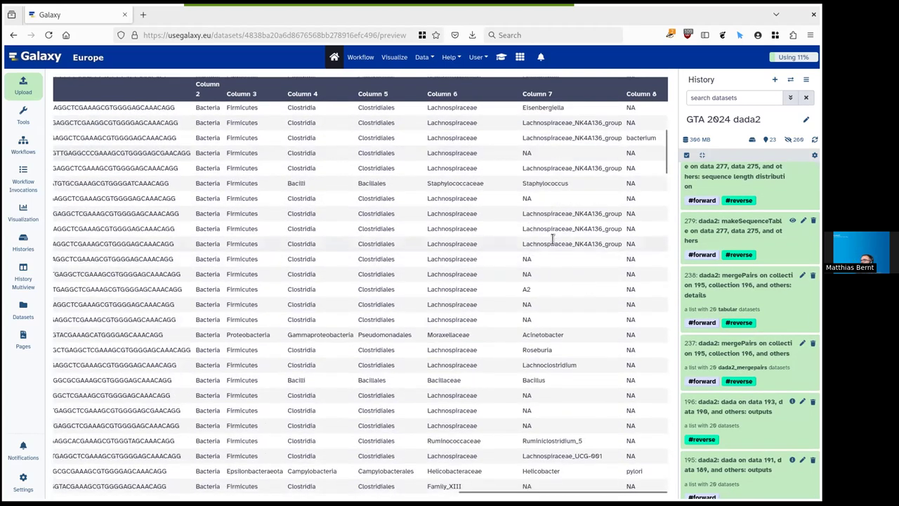
pyautogui.doubleClick(552, 242)
pyautogui.scroll(-6, 531, 360)
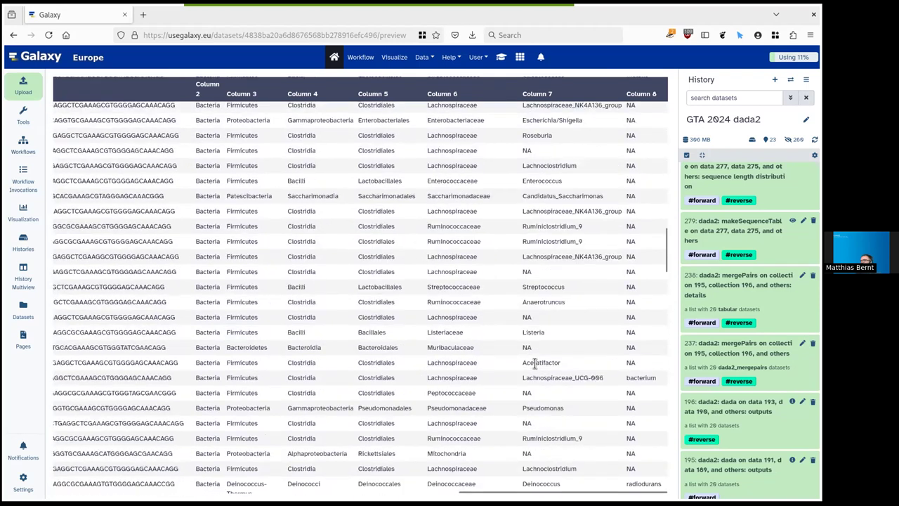
pyautogui.scroll(-6, 534, 366)
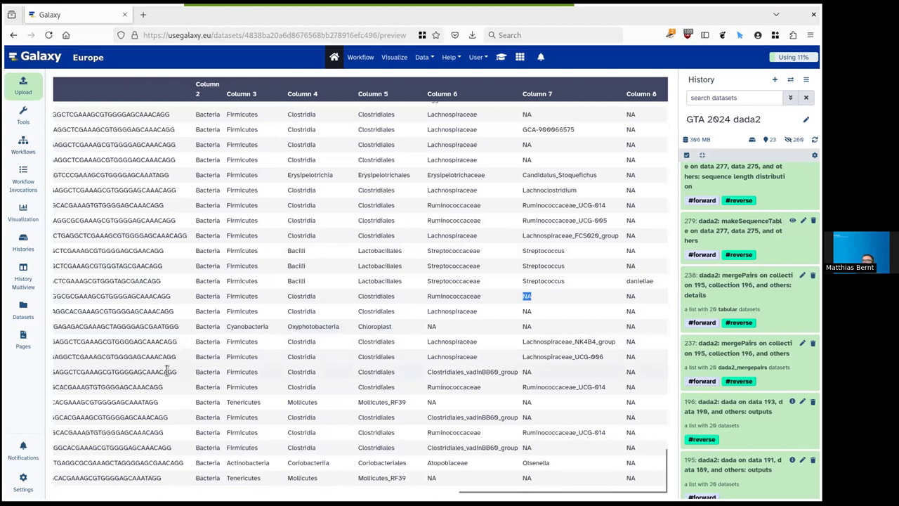
pyautogui.scroll(5, 142, 257)
pyautogui.scroll(5, 143, 257)
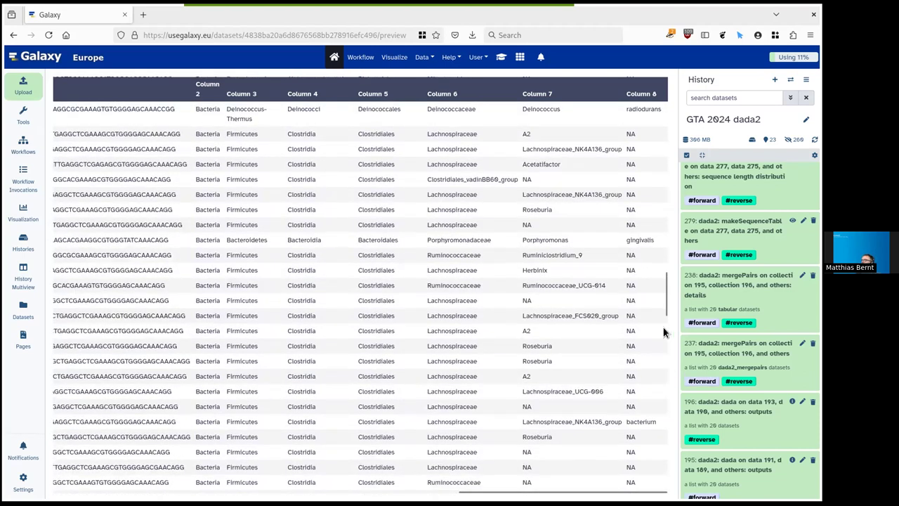
pyautogui.moveTo(663, 316); pyautogui.dragTo(664, 80)
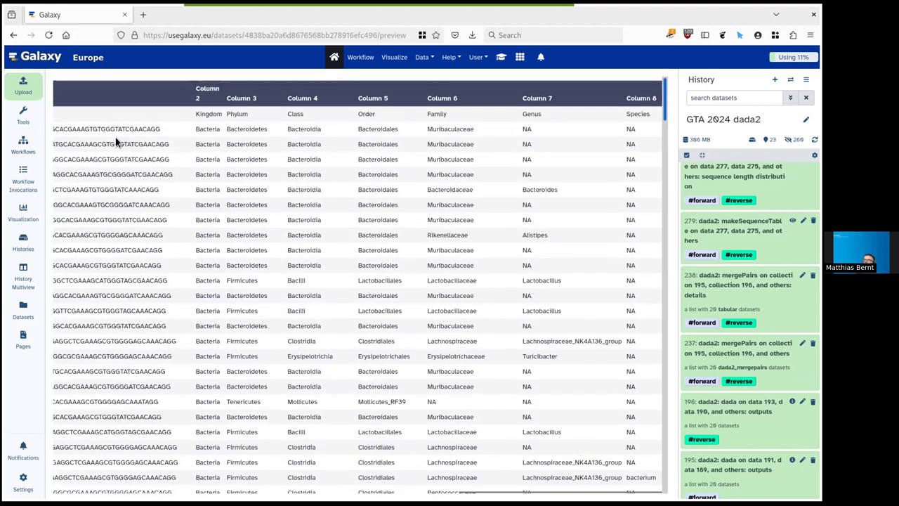
# Search the tools for group, open the Group tool and set it to group the taxonomy output by column 3.
pyautogui.click(39, 118)
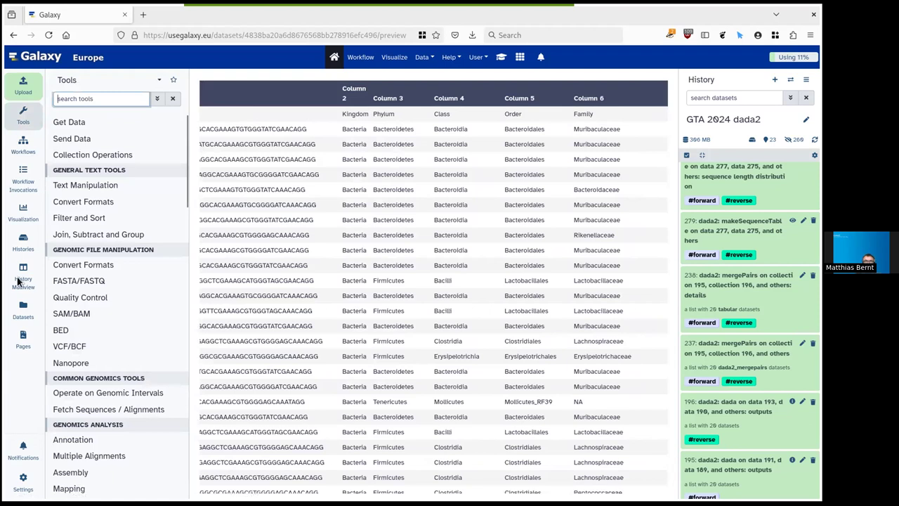
pyautogui.write('gr')
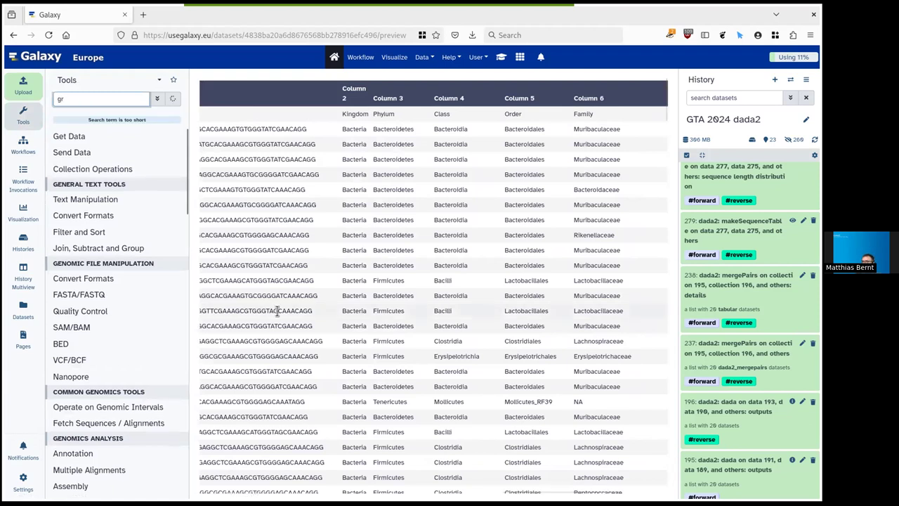
pyautogui.write('oup')
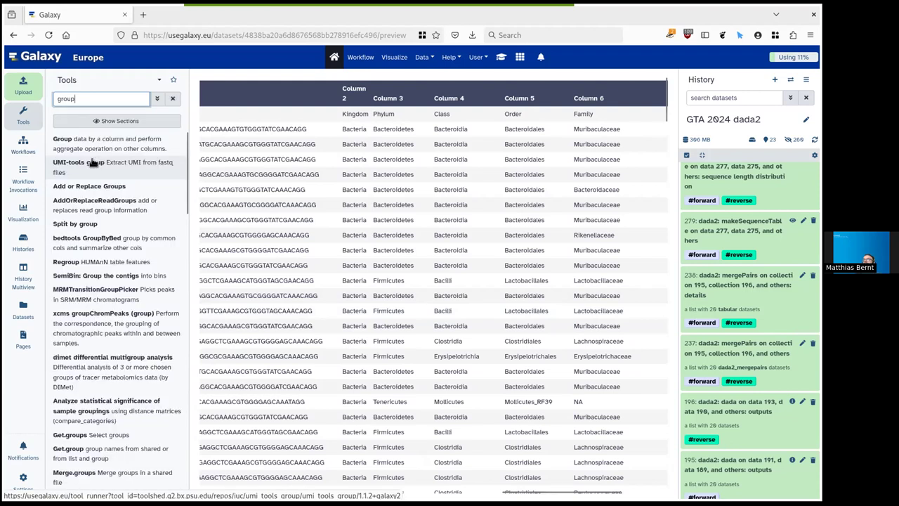
pyautogui.click(132, 144)
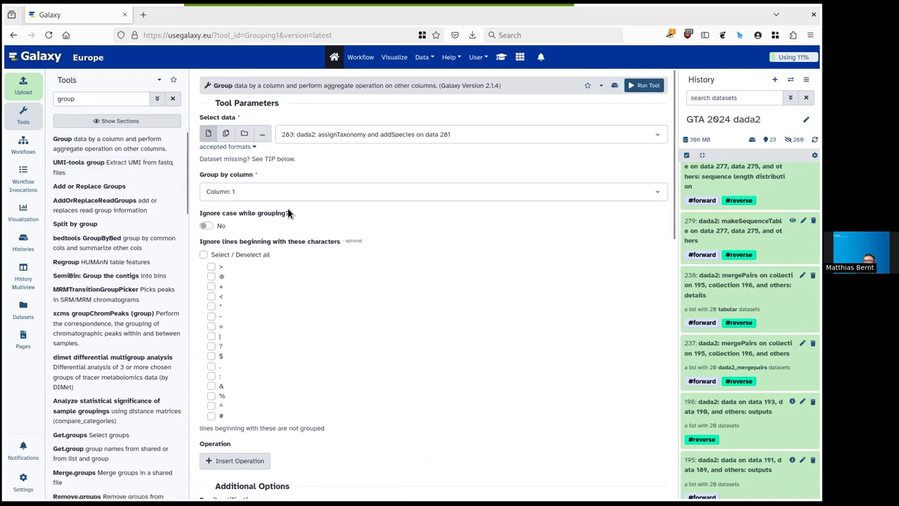
pyautogui.click(275, 193)
pyautogui.click(265, 242)
# Expand the assignTaxonomy and addSpecies dataset in the history and check in its preview which column holds the phylum.
pyautogui.scroll(3, 767, 190)
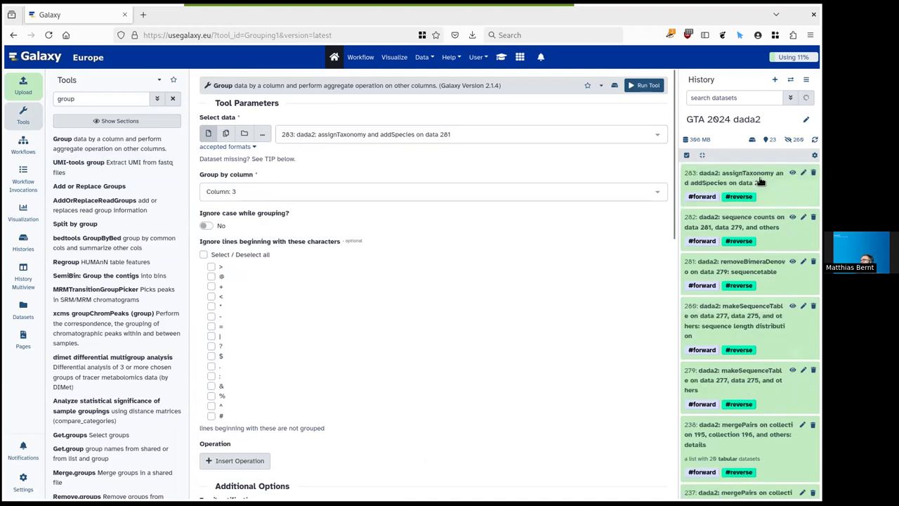
pyautogui.click(761, 182)
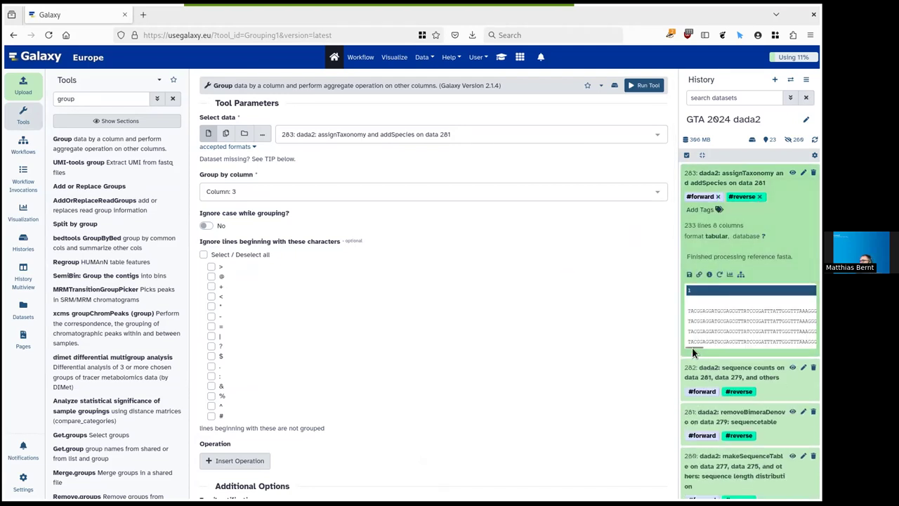
pyautogui.moveTo(692, 345); pyautogui.dragTo(783, 341)
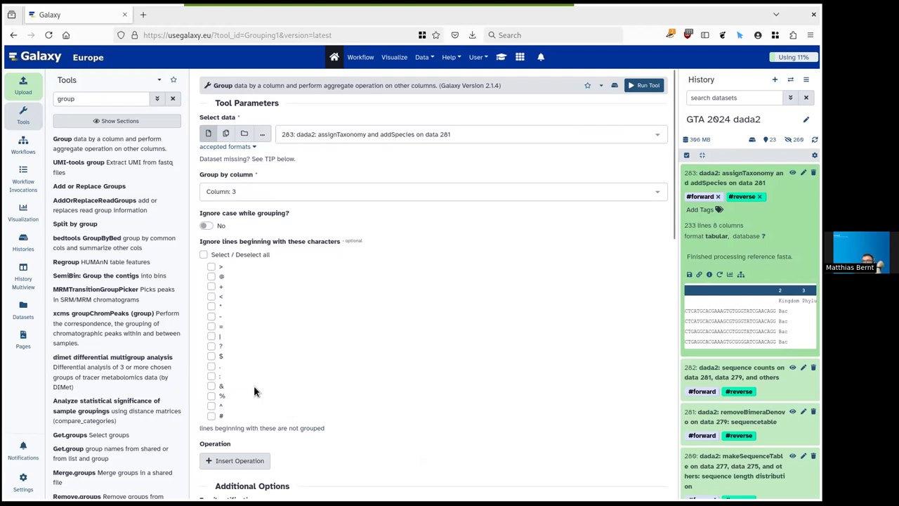
# Insert an operation in the Group tool and set it to Count on column 3.
pyautogui.scroll(-2, 253, 385)
pyautogui.click(239, 311)
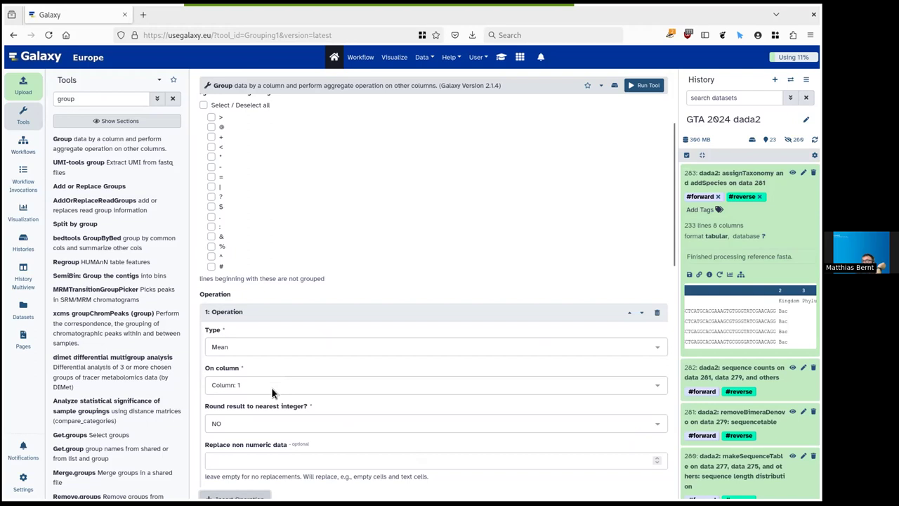
pyautogui.click(271, 387)
pyautogui.click(249, 291)
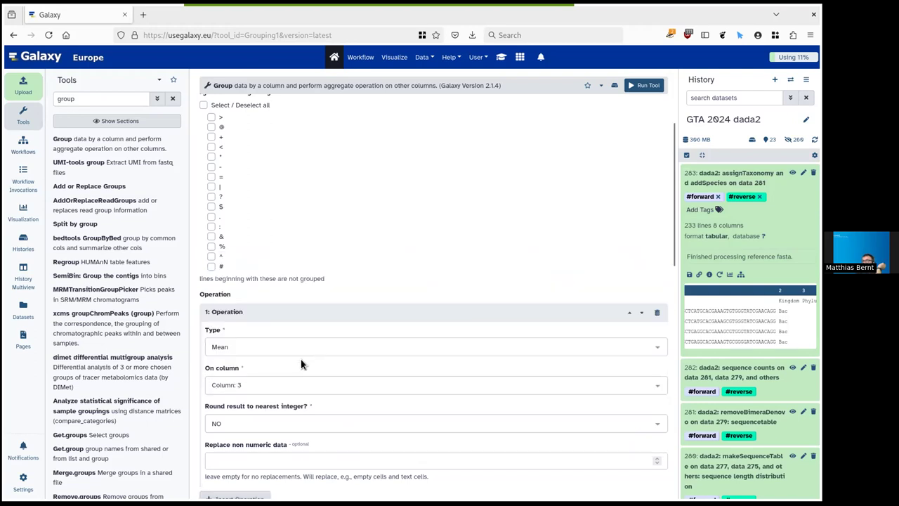
pyautogui.click(245, 344)
pyautogui.write('count')
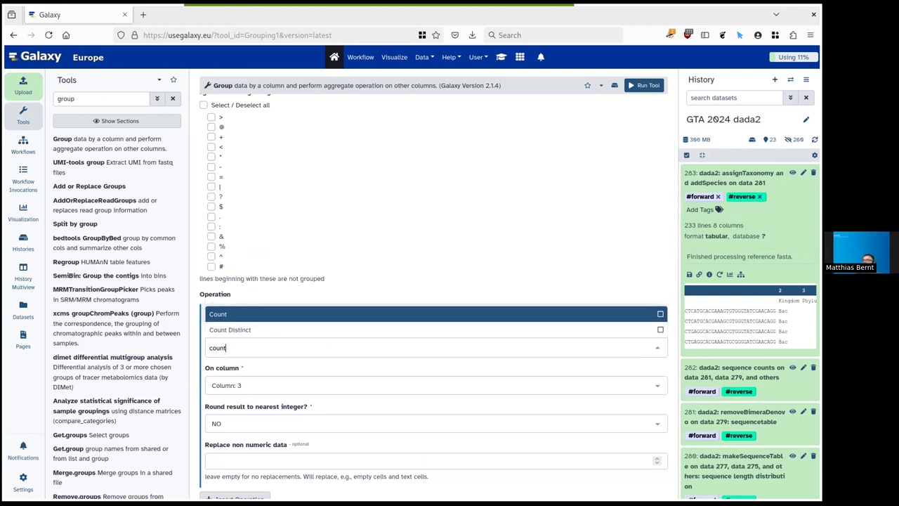
pyautogui.click(230, 317)
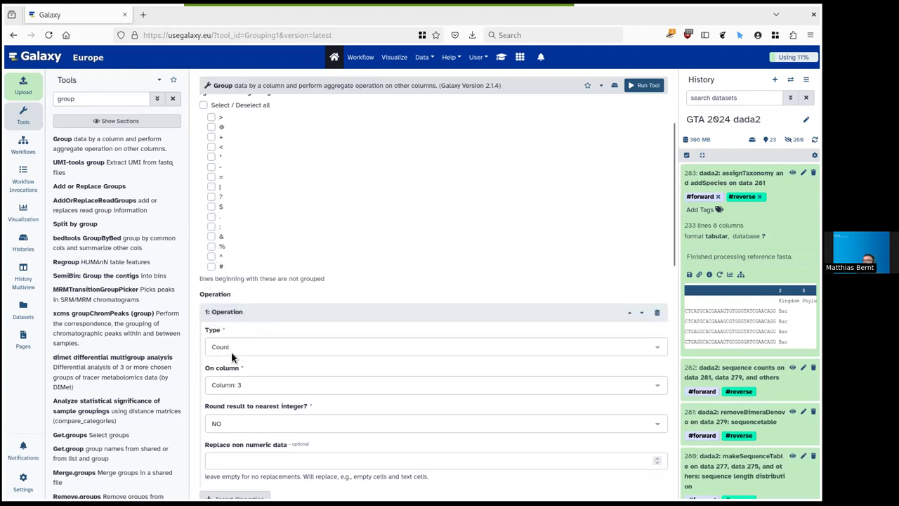
pyautogui.click(231, 353)
pyautogui.write('count')
pyautogui.click(237, 314)
pyautogui.click(261, 347)
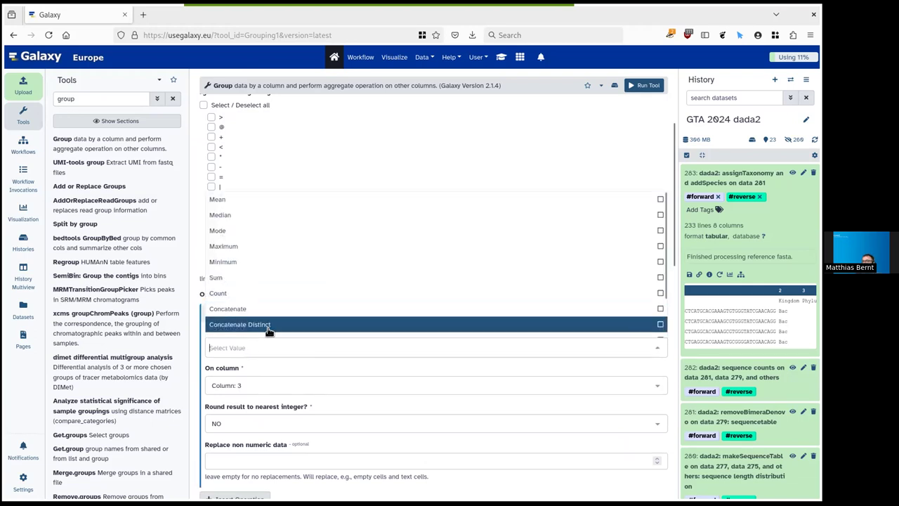
pyautogui.write('count')
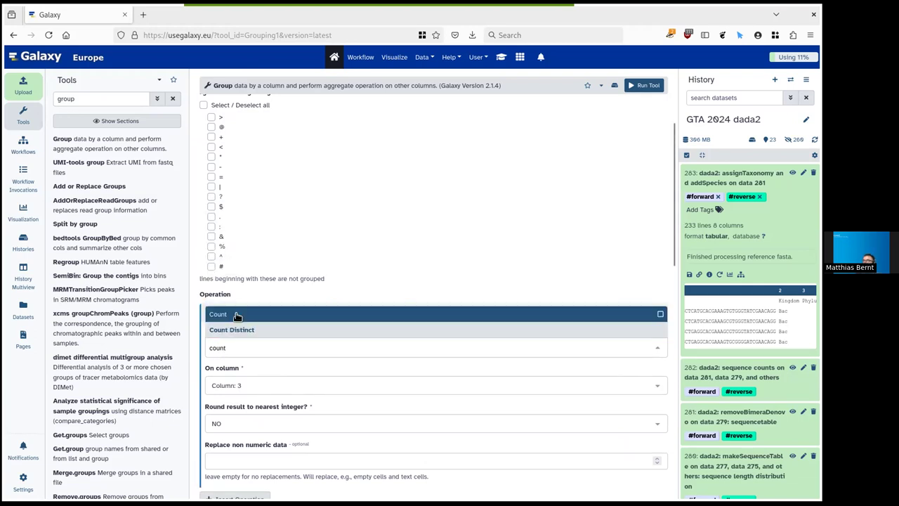
pyautogui.click(236, 317)
# Run the Group tool and expand its output dataset in the history.
pyautogui.scroll(-3, 328, 422)
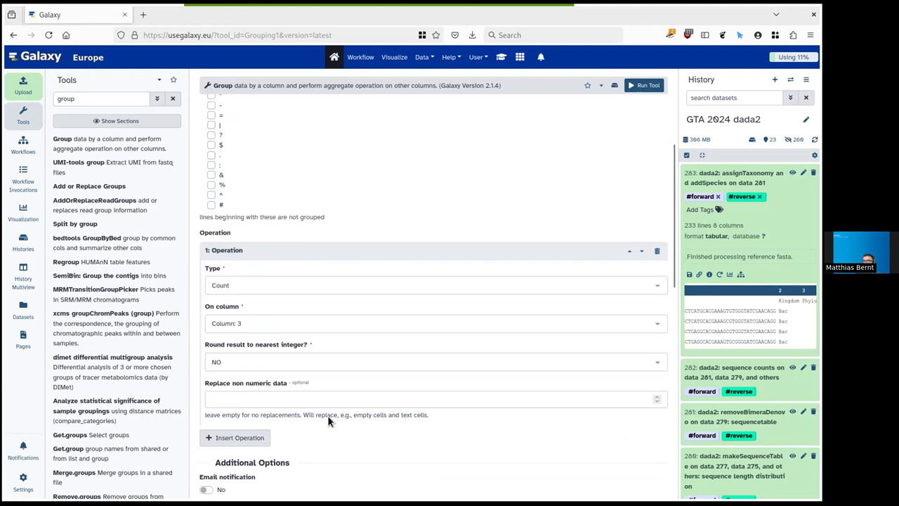
pyautogui.scroll(-1, 238, 449)
pyautogui.click(221, 430)
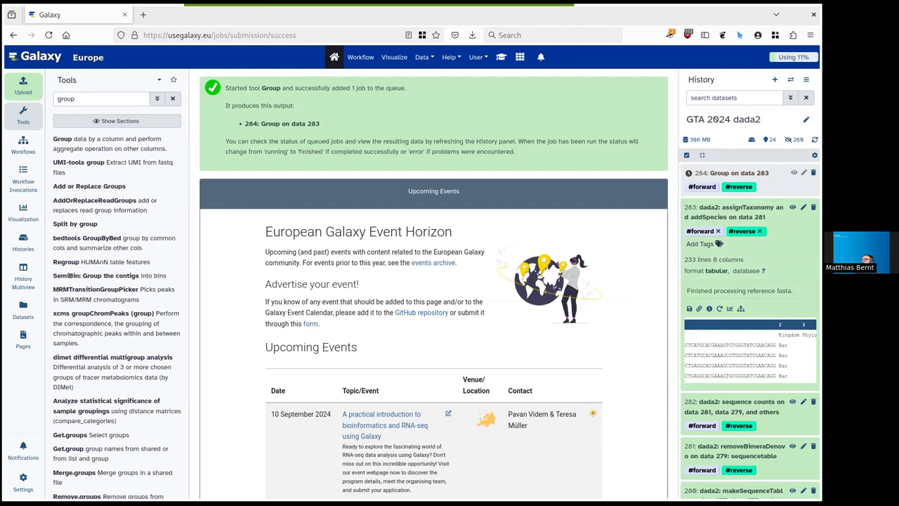
pyautogui.click(760, 173)
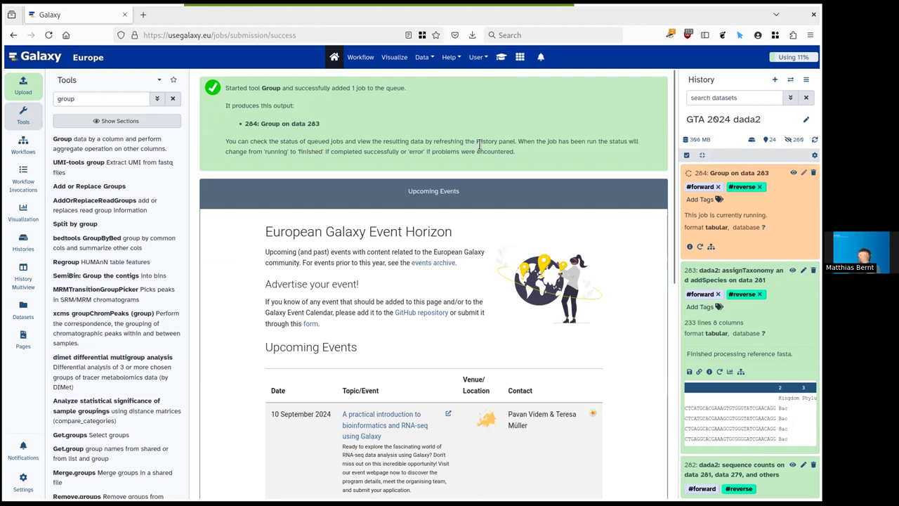
# Search the public workflows for dada.
pyautogui.click(362, 59)
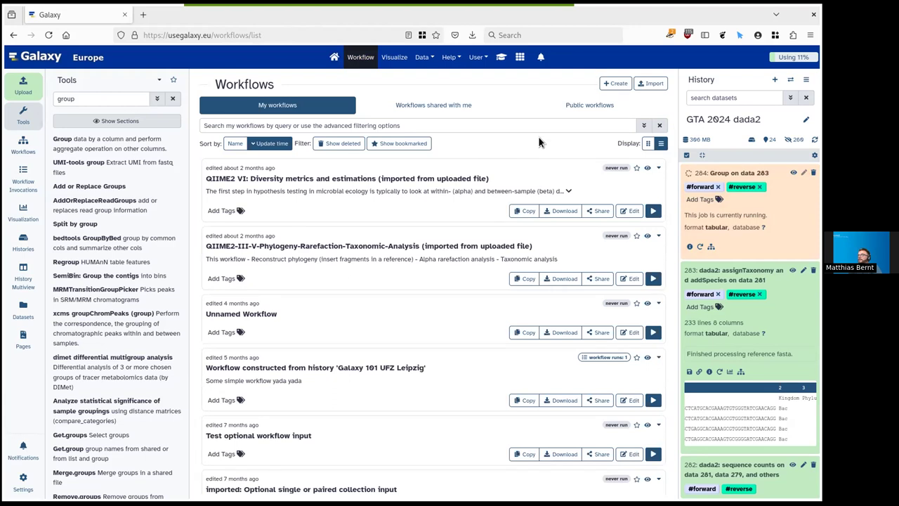
pyautogui.click(608, 108)
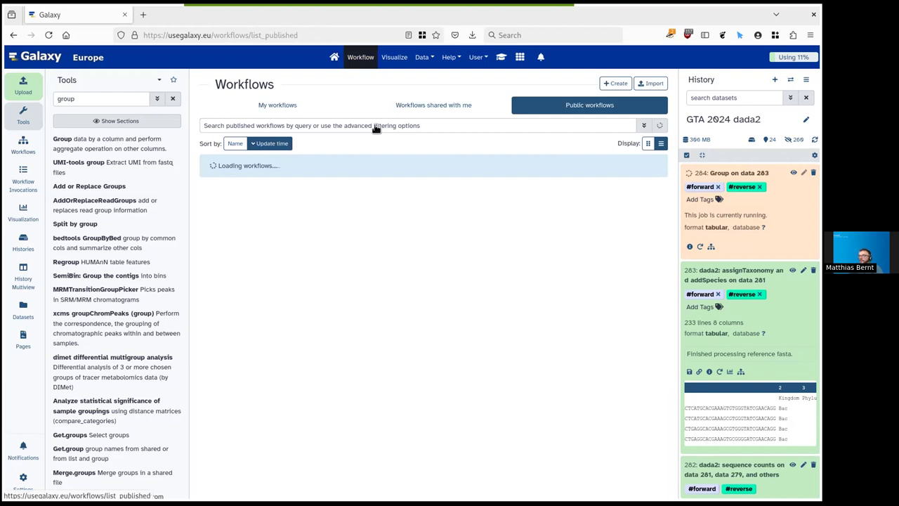
pyautogui.click(377, 125)
pyautogui.write('dada')
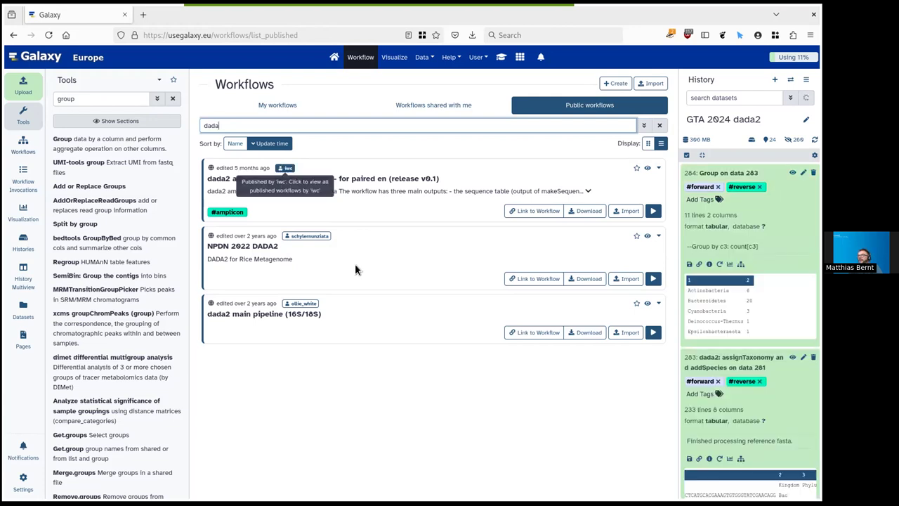
# Expand the description of the public dada2 amplicon analysis pipeline for paired-end data and open its run form.
pyautogui.click(589, 192)
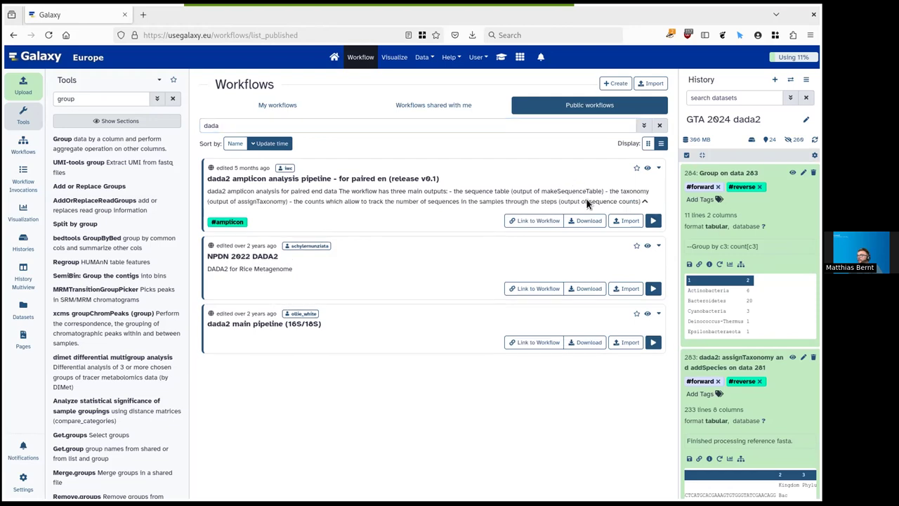
pyautogui.click(535, 222)
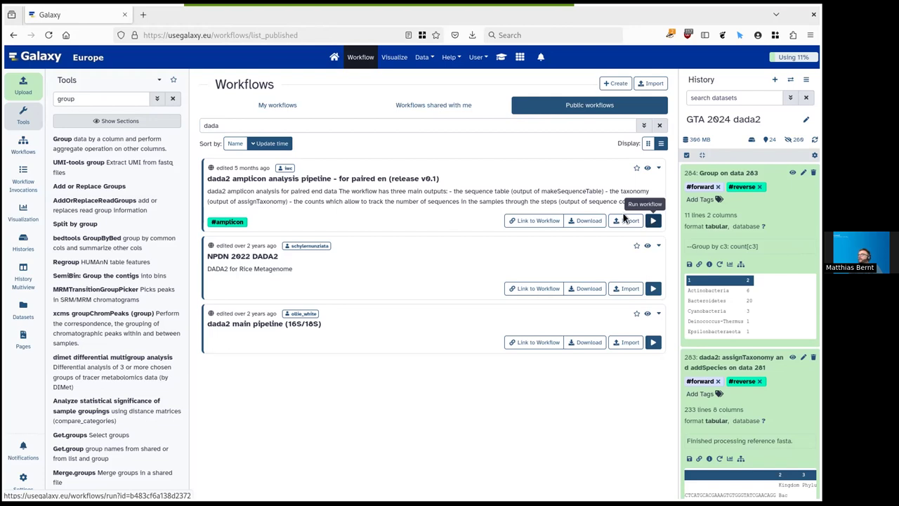
pyautogui.click(623, 217)
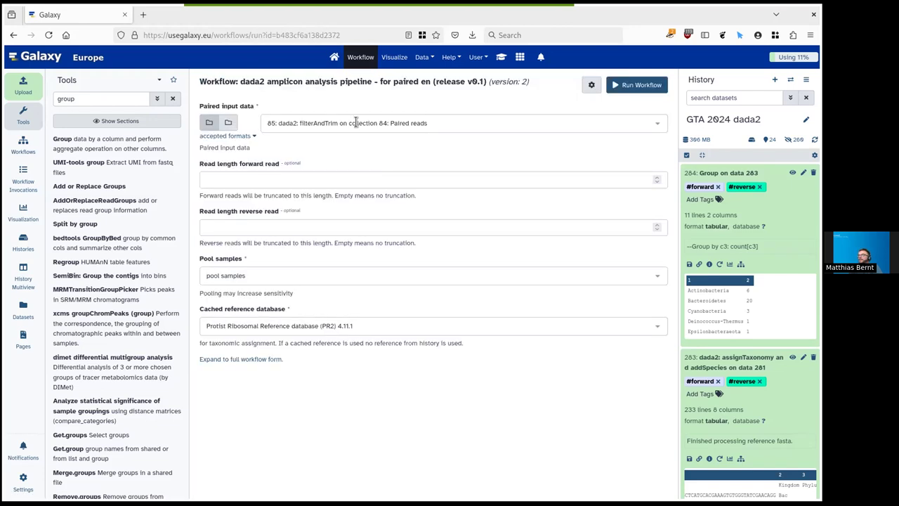
# Switch the paired input data to multiple collections and make the samples collection its only selection.
pyautogui.click(227, 122)
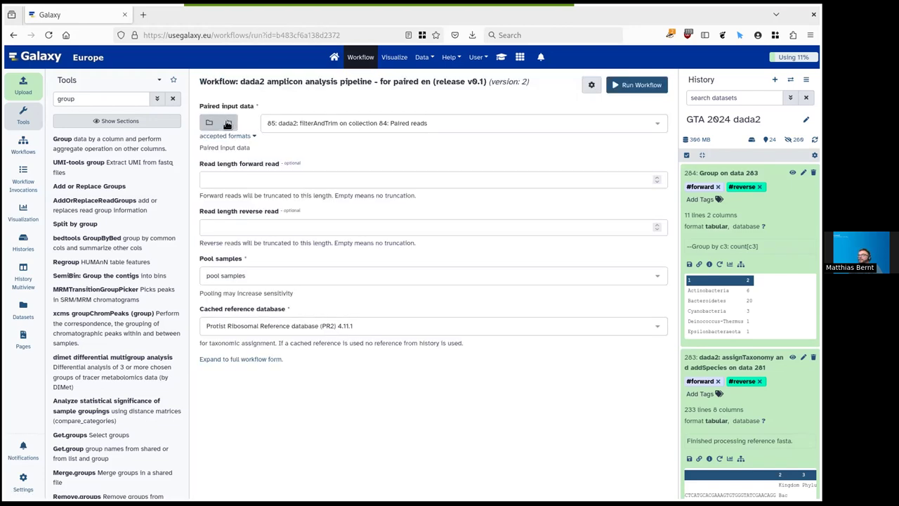
pyautogui.click(296, 123)
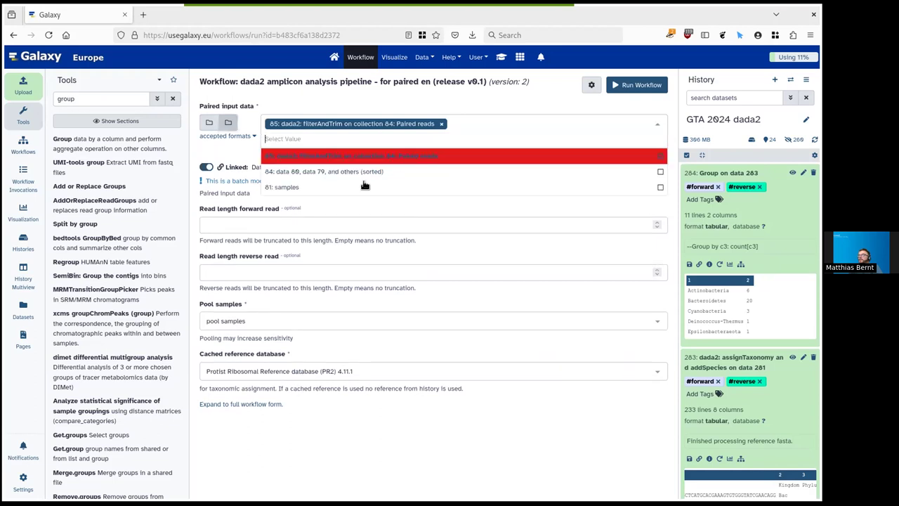
pyautogui.press('Return')
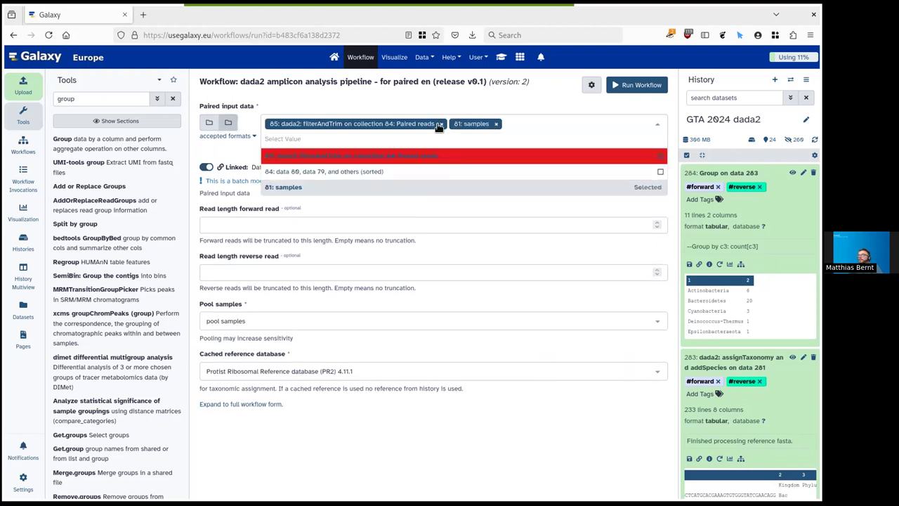
pyautogui.click(440, 124)
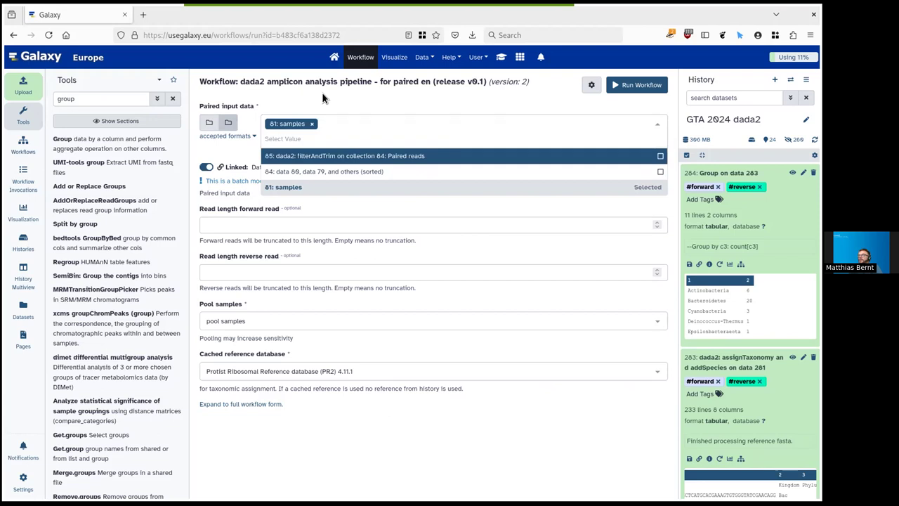
pyautogui.click(321, 92)
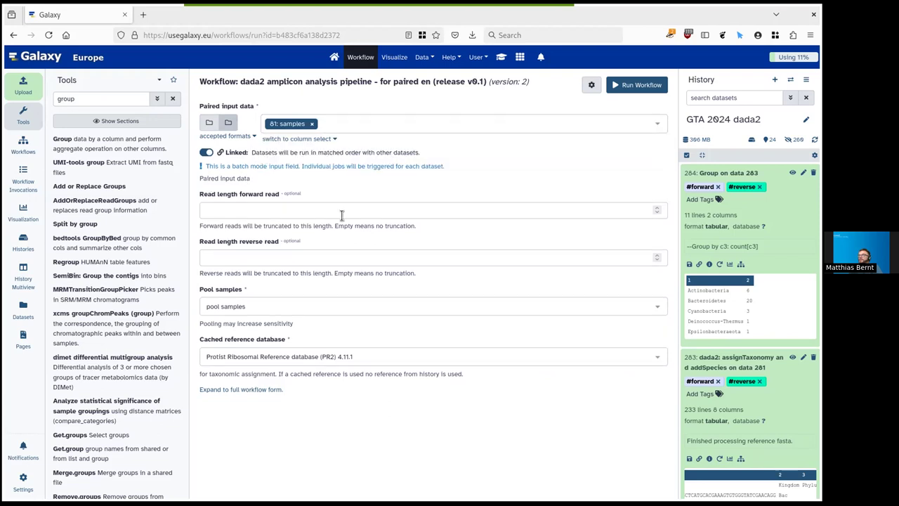
# Set the forward read length to 240 and the reverse read length to 160.
pyautogui.click(251, 210)
pyautogui.write('240')
pyautogui.press('Tab')
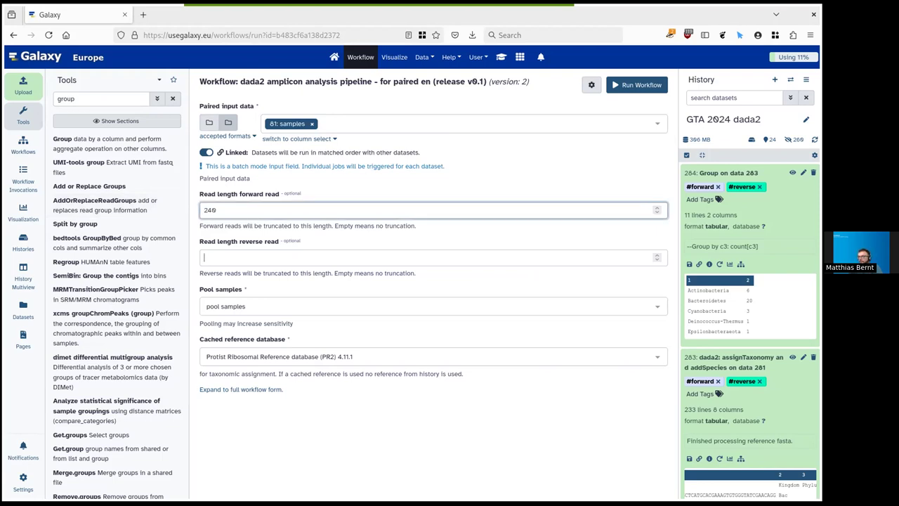
pyautogui.write('16')
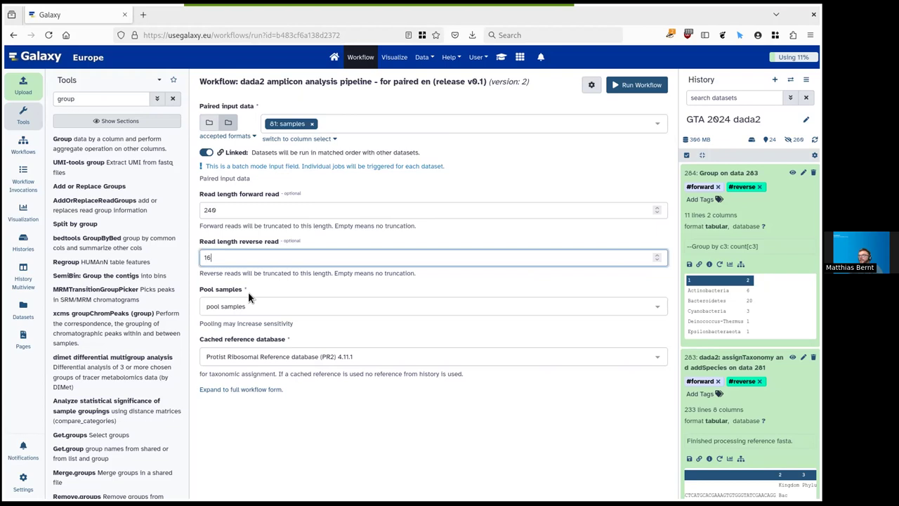
pyautogui.write('0')
pyautogui.click(268, 287)
pyautogui.click(268, 286)
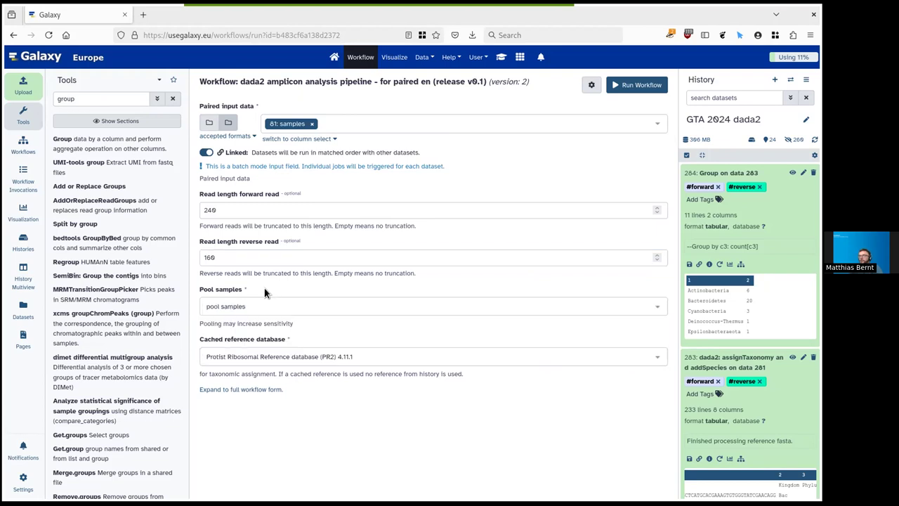
# Choose Silva version 132 as the cached reference database and run the workflow.
pyautogui.click(332, 357)
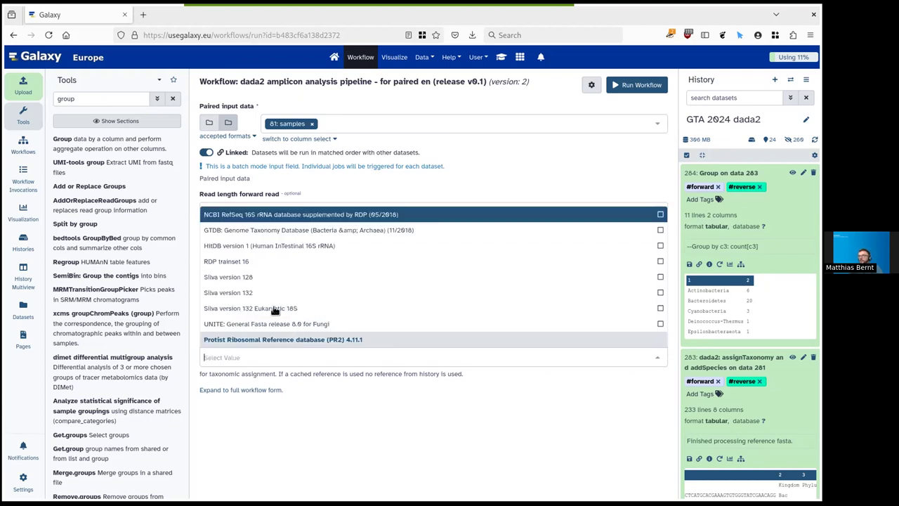
pyautogui.click(258, 292)
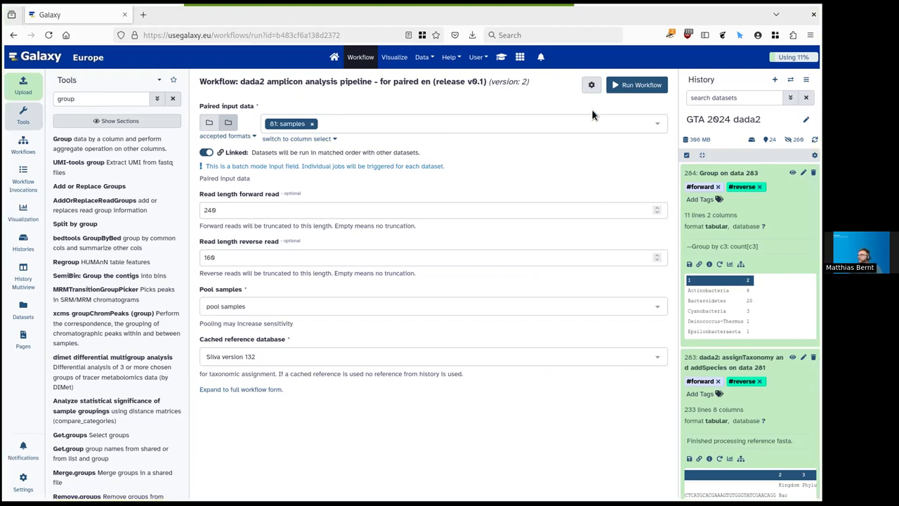
pyautogui.click(630, 86)
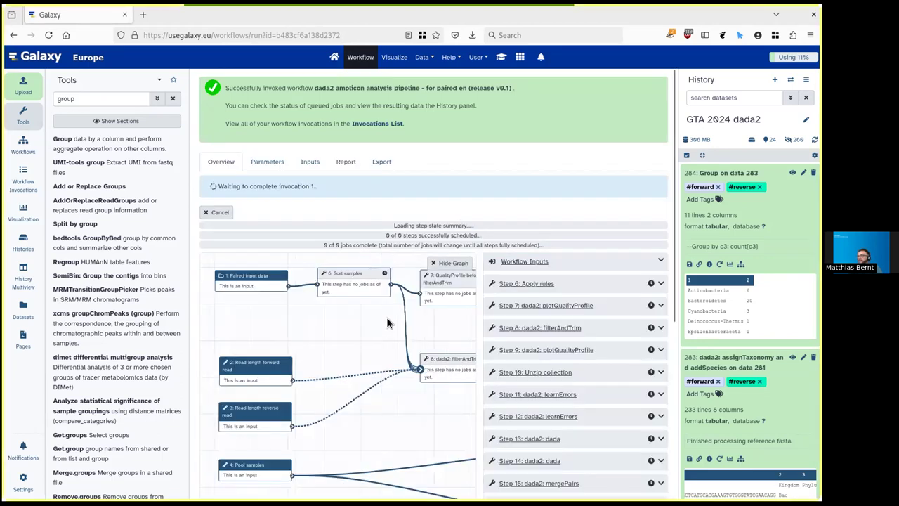
# Examine the workflow invocation graph from the inputs through to sequence counts and taxonomy assignment, collapsing the tool list for more room.
pyautogui.scroll(-3, 341, 334)
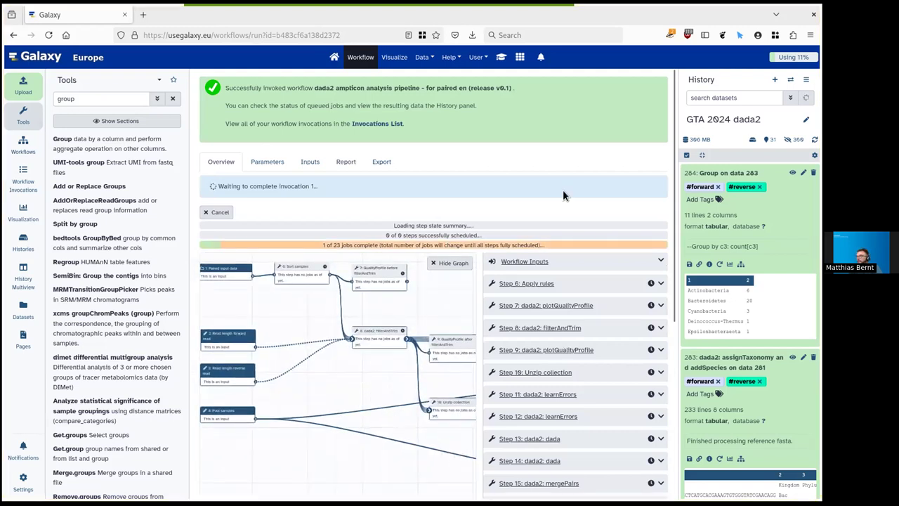
pyautogui.scroll(-2, 562, 196)
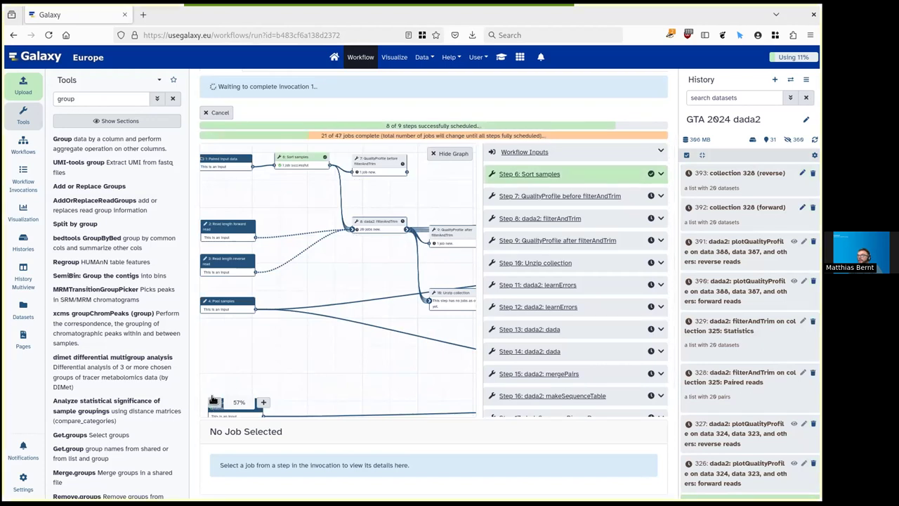
pyautogui.click(215, 401)
pyautogui.moveTo(372, 205); pyautogui.dragTo(351, 181)
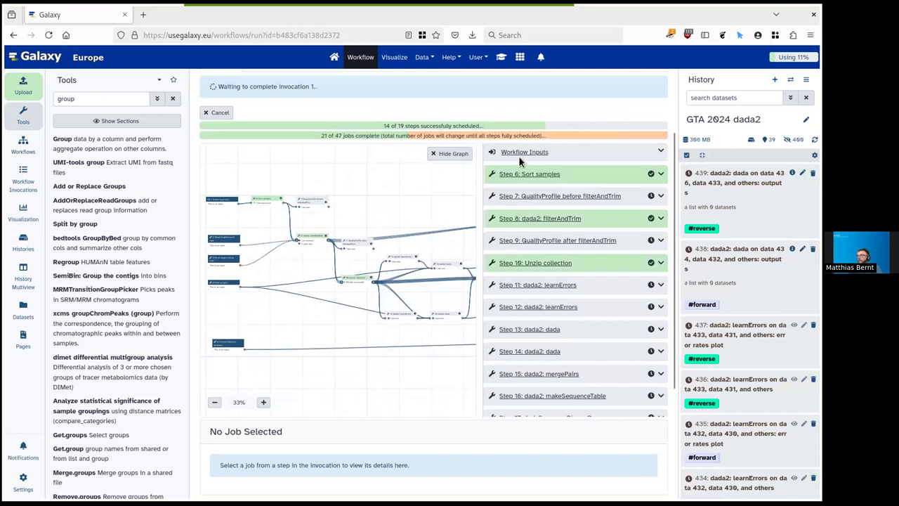
pyautogui.click(21, 116)
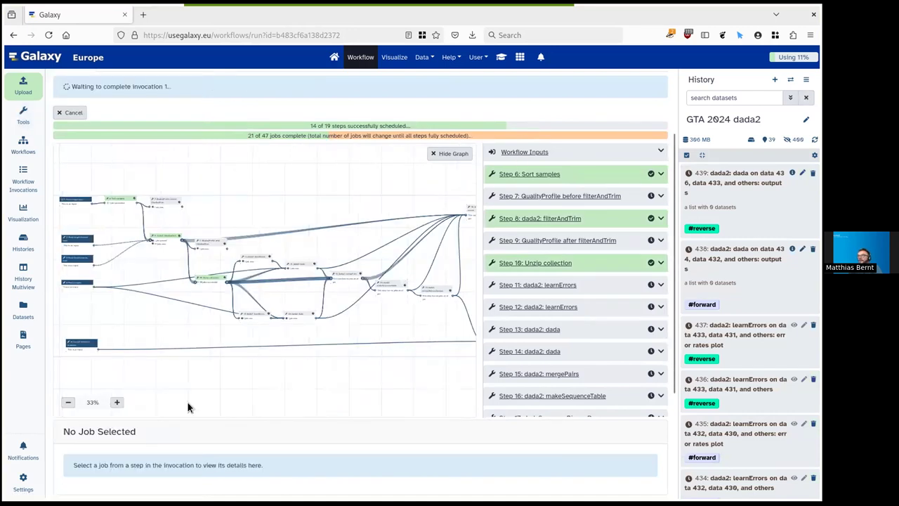
pyautogui.click(117, 402)
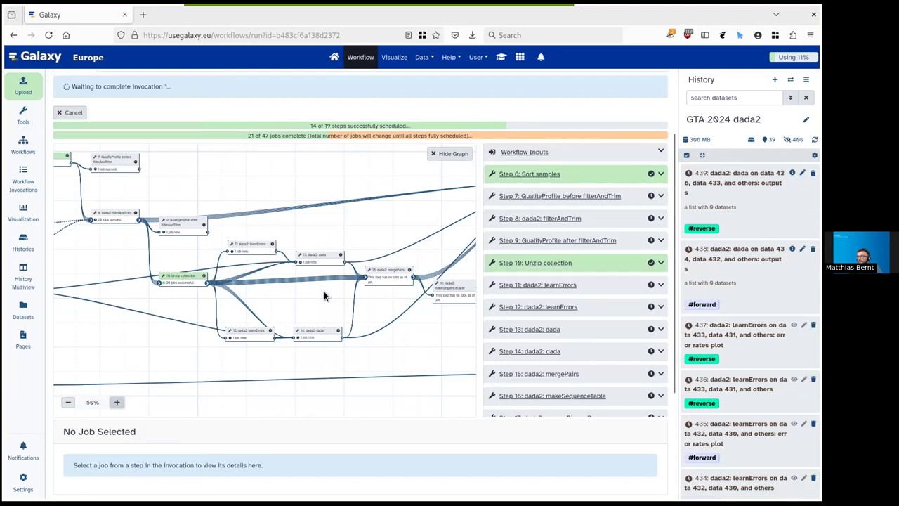
pyautogui.hscroll(5, 438, 344)
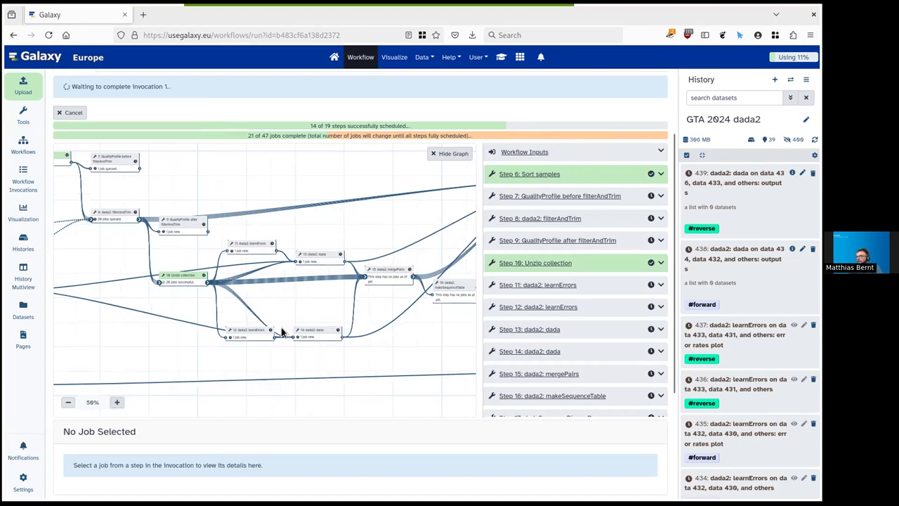
pyautogui.moveTo(451, 255); pyautogui.dragTo(344, 303)
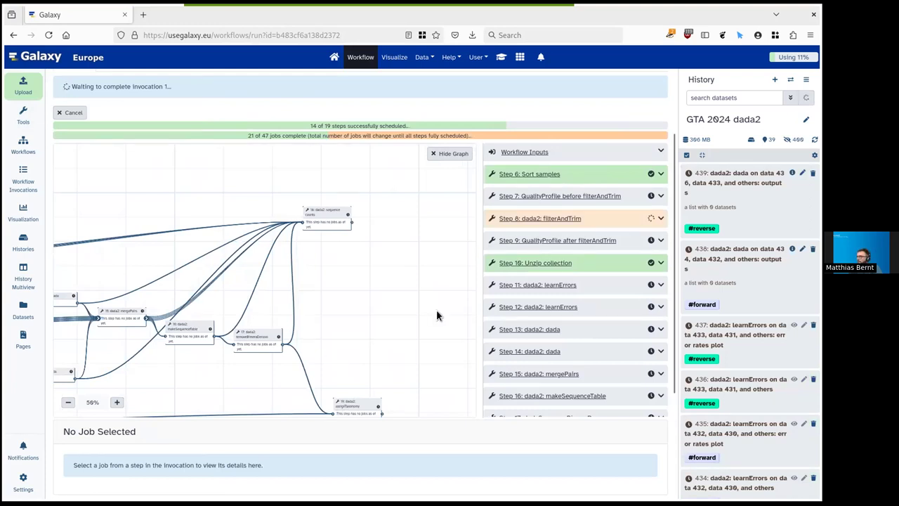
pyautogui.hscroll(-3, 436, 315)
pyautogui.hscroll(-3, 360, 338)
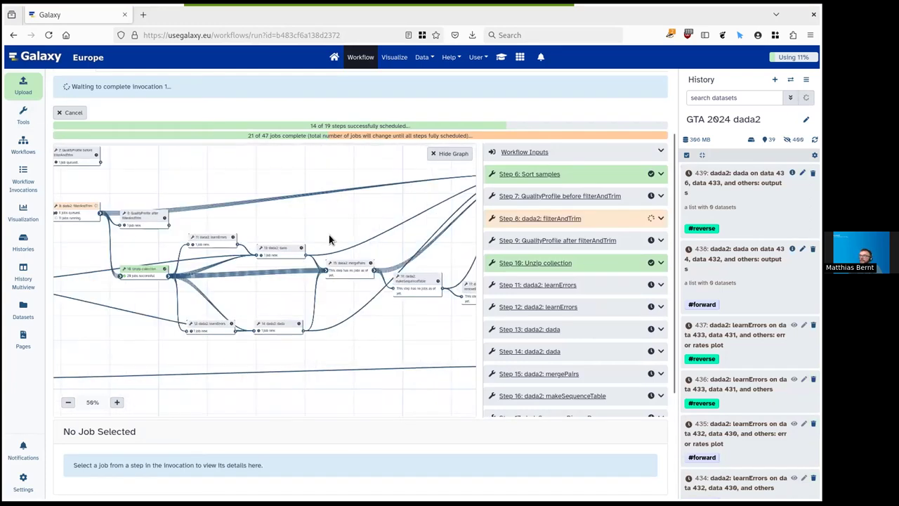
pyautogui.click(68, 403)
pyautogui.click(68, 403)
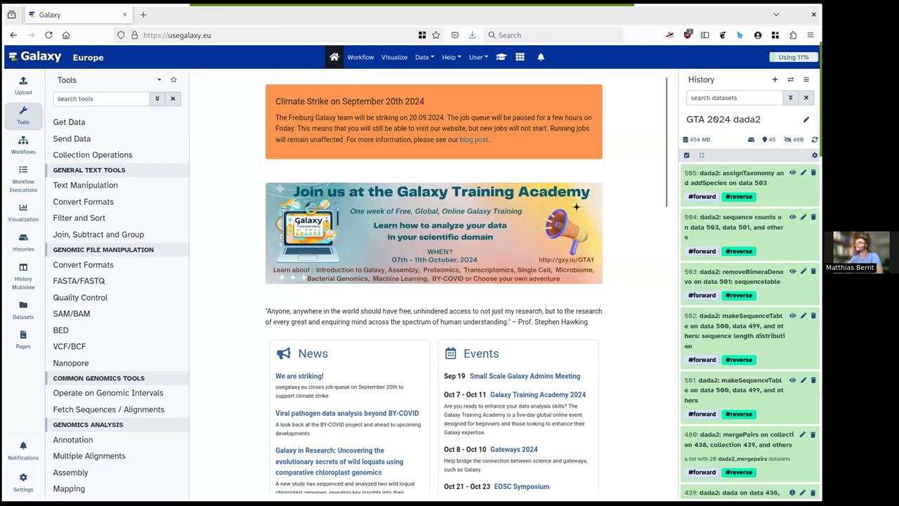
pyautogui.press('XF86AudioRaiseVolume')
pyautogui.press('XF86AudioRaiseVolume')
pyautogui.press('XF86AudioRaiseVolume')
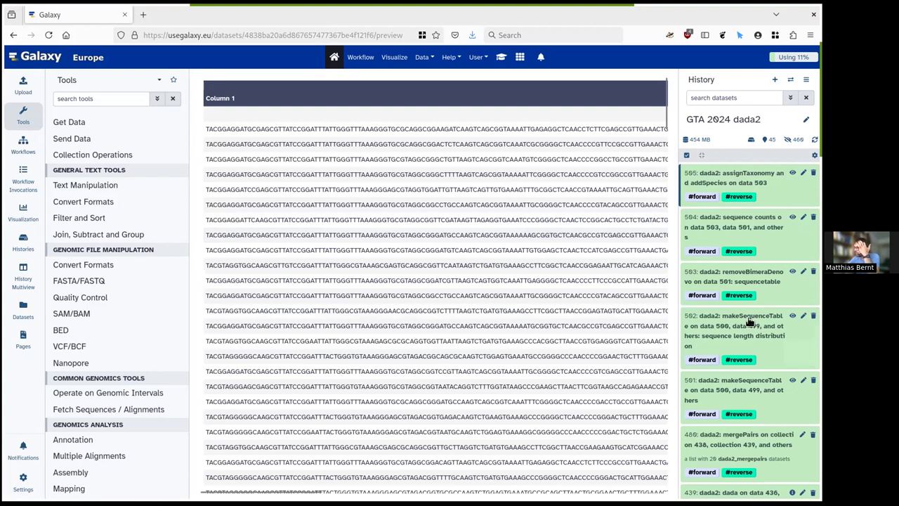
# Show the elements of the latest mergePairs collection, then search the tools for extract and open Extract element identifiers.
pyautogui.click(750, 441)
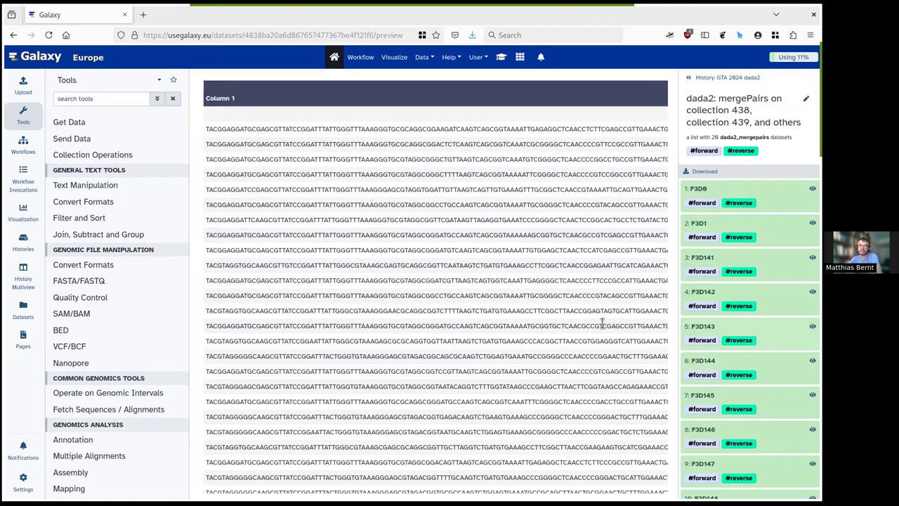
pyautogui.click(99, 99)
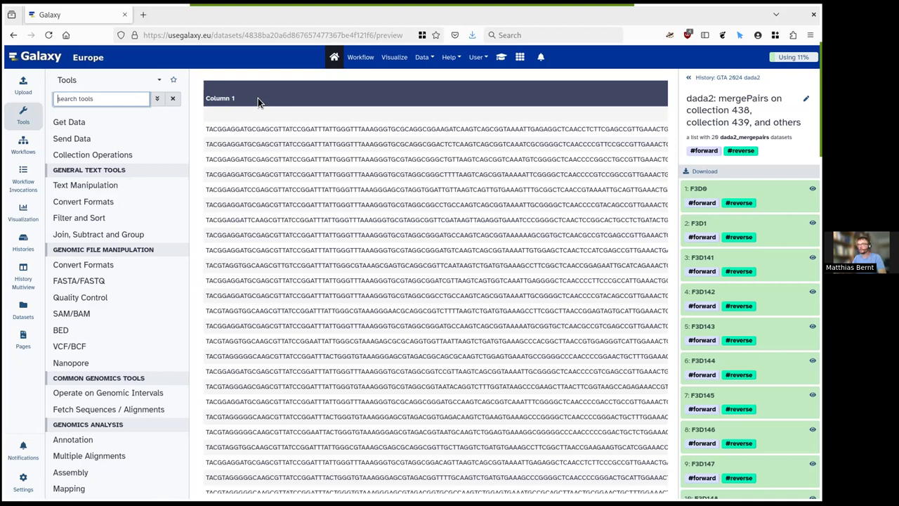
pyautogui.write('extract')
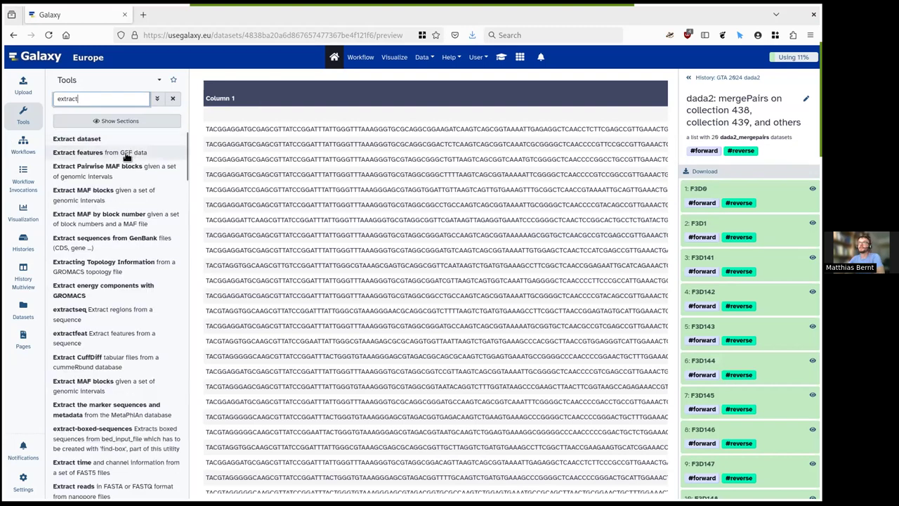
pyautogui.click(128, 120)
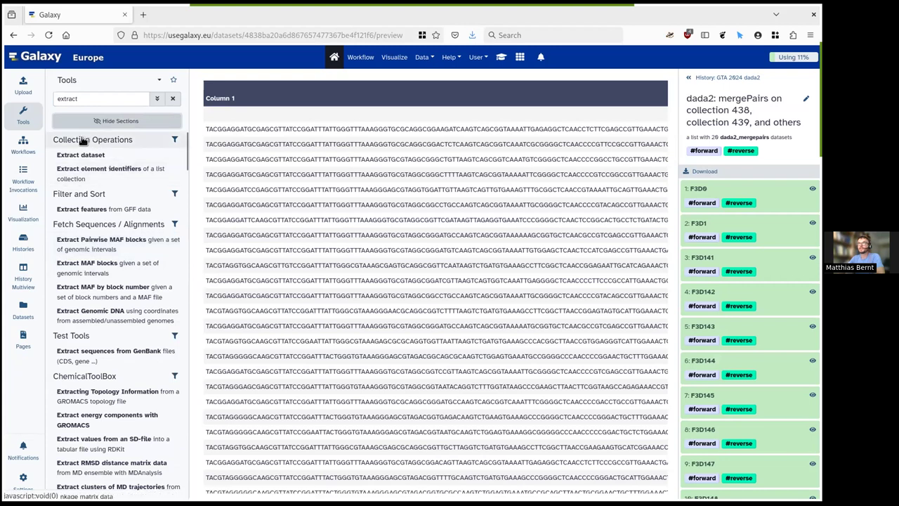
pyautogui.click(107, 175)
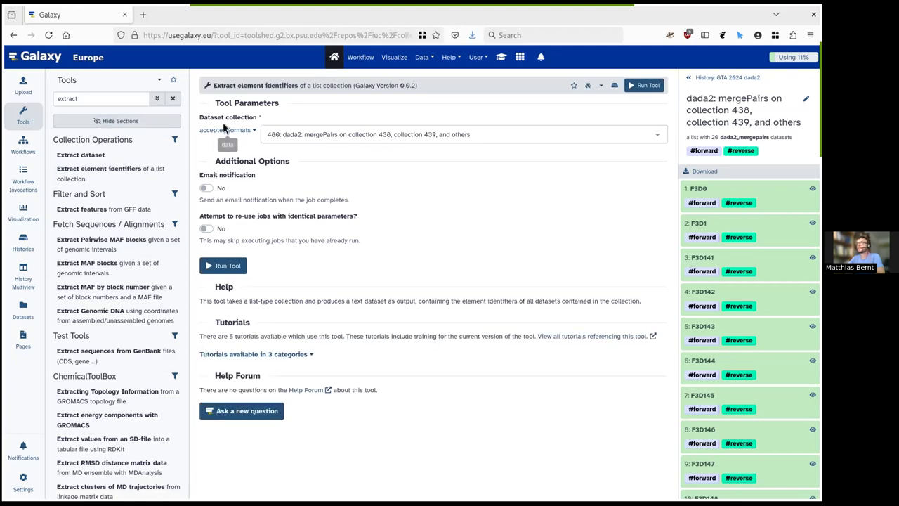
# Run Extract element identifiers with the latest dada2 mergePairs collection as the dataset collection.
pyautogui.click(351, 133)
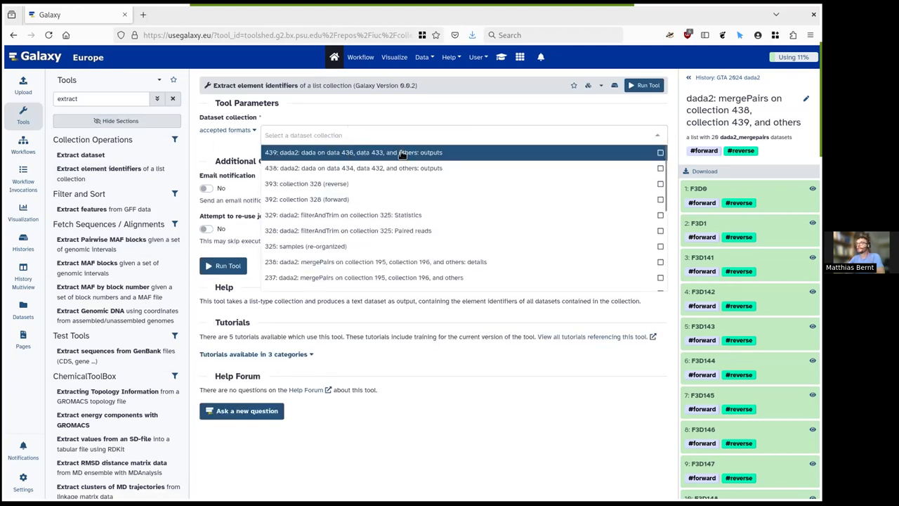
pyautogui.click(337, 121)
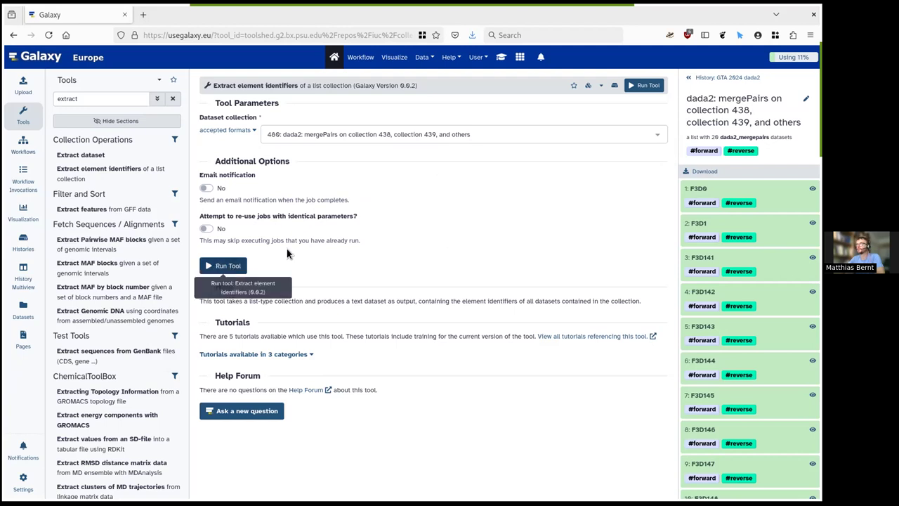
pyautogui.click(644, 85)
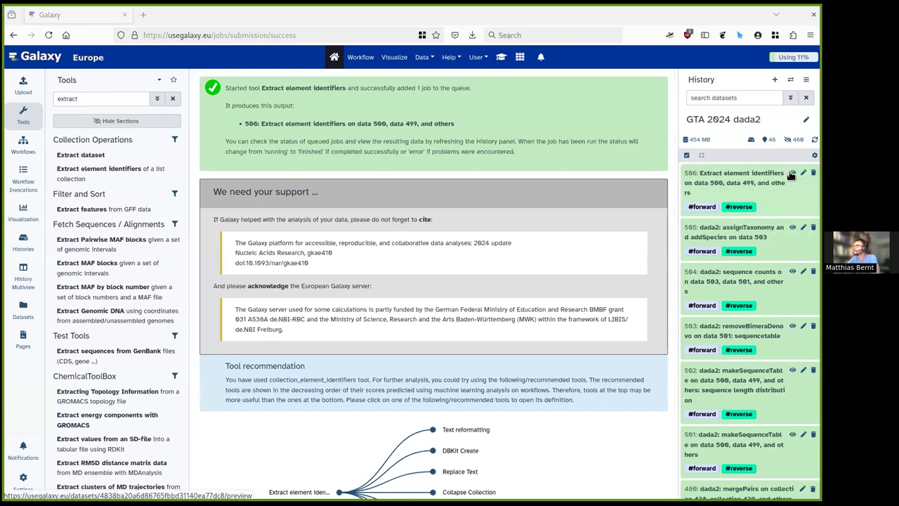
# View the Extract element identifiers output, expand it in the history, and examine the list of sample names.
pyautogui.click(792, 174)
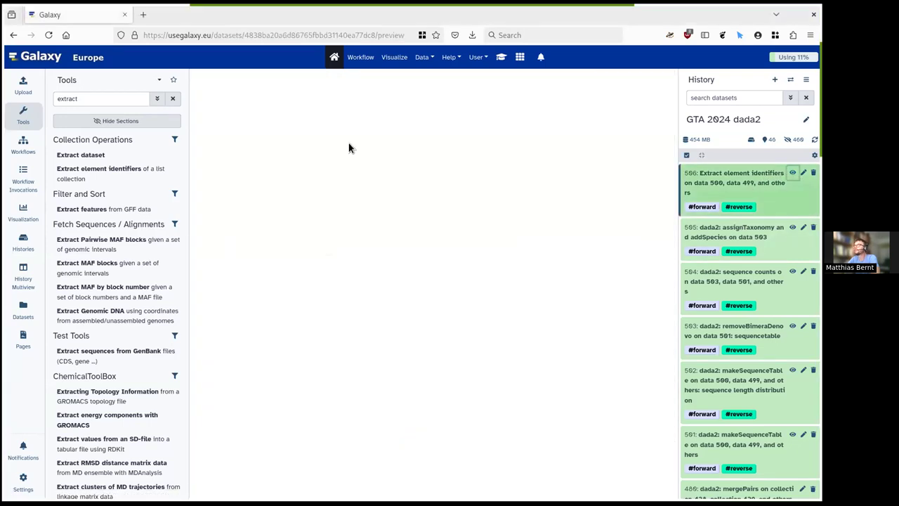
pyautogui.click(744, 182)
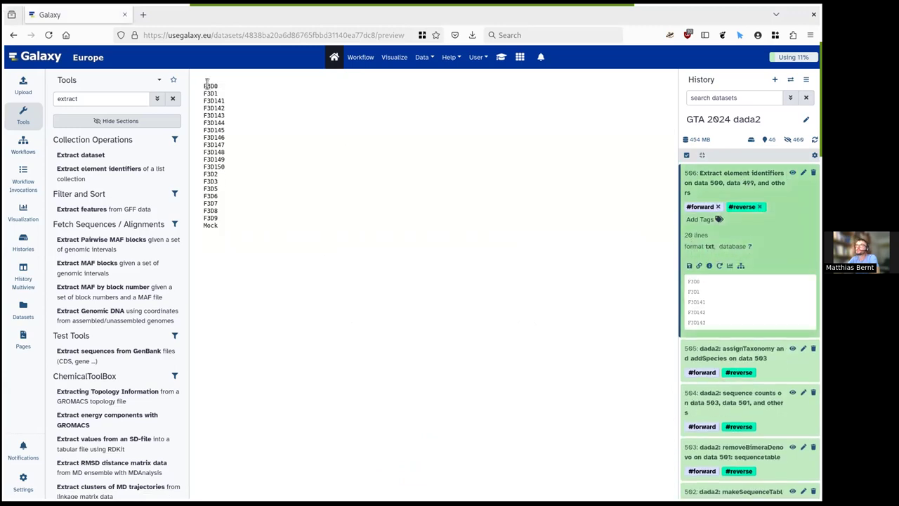
pyautogui.moveTo(203, 84); pyautogui.dragTo(258, 241)
pyautogui.click(259, 241)
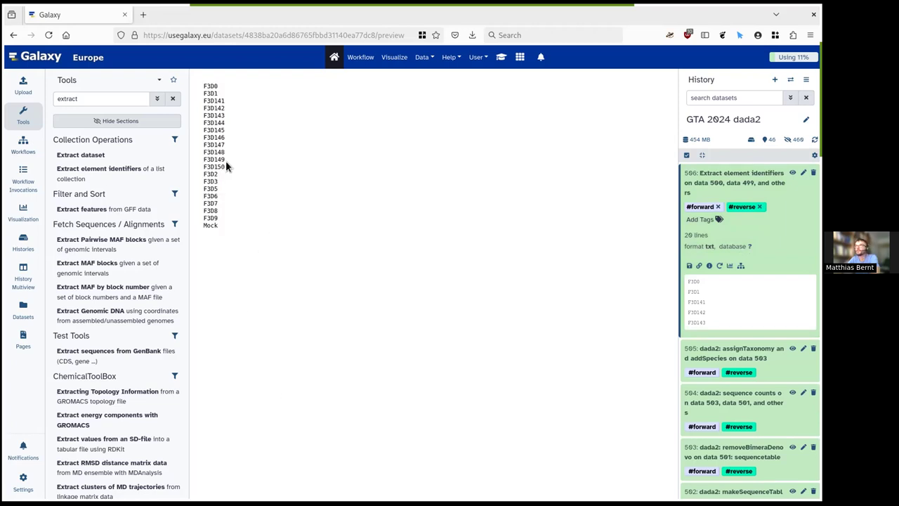
# Review the full list of sample names, then search the tools for Replace and open Replace Text in entire line.
pyautogui.moveTo(226, 109); pyautogui.dragTo(242, 237)
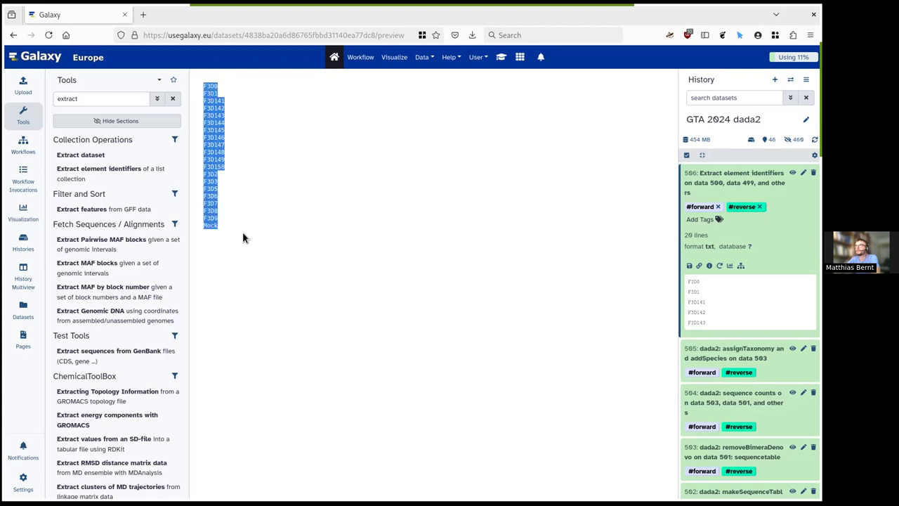
pyautogui.doubleClick(214, 107)
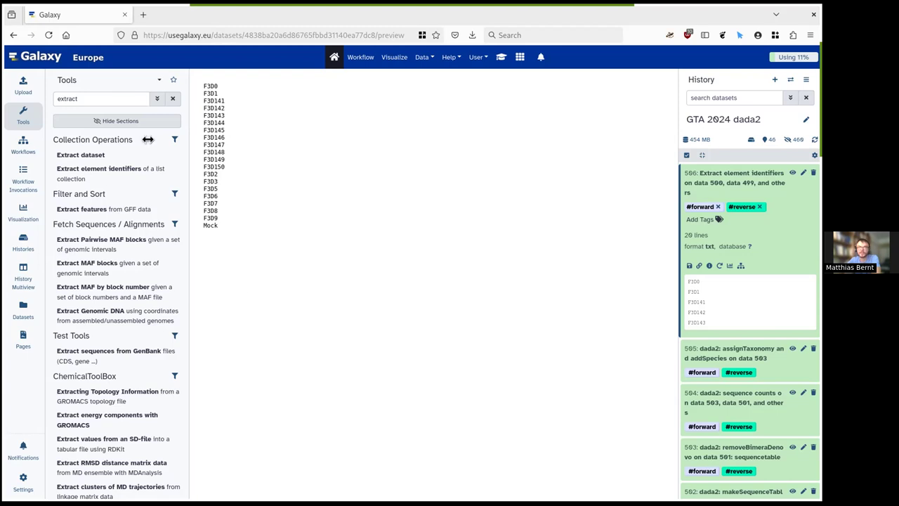
pyautogui.doubleClick(84, 98)
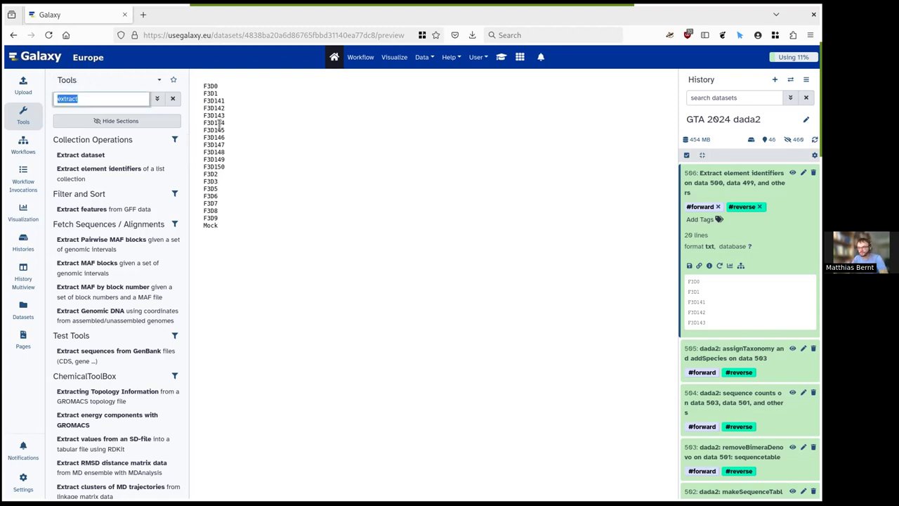
pyautogui.write('Replace')
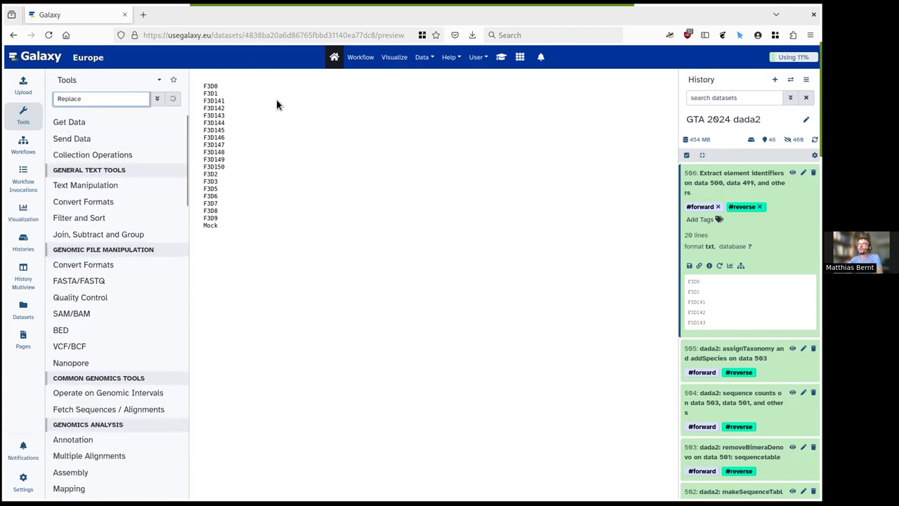
pyautogui.click(152, 123)
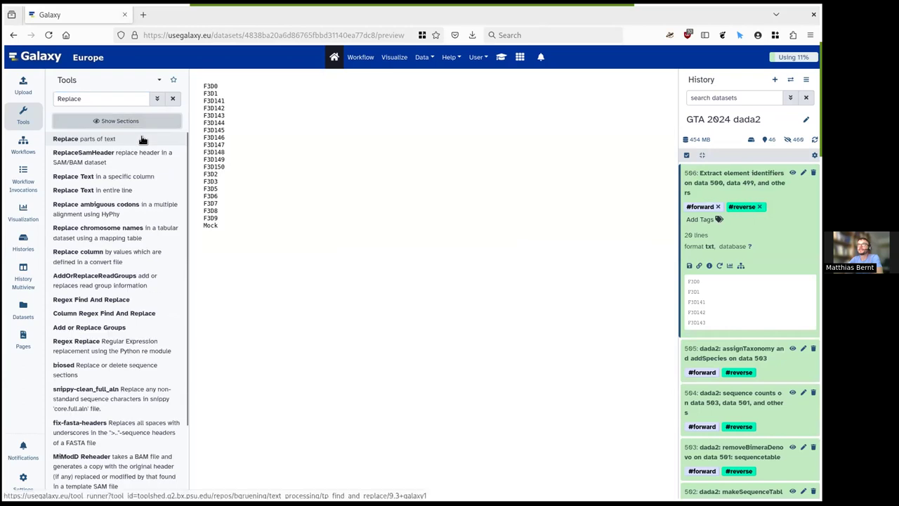
pyautogui.click(113, 191)
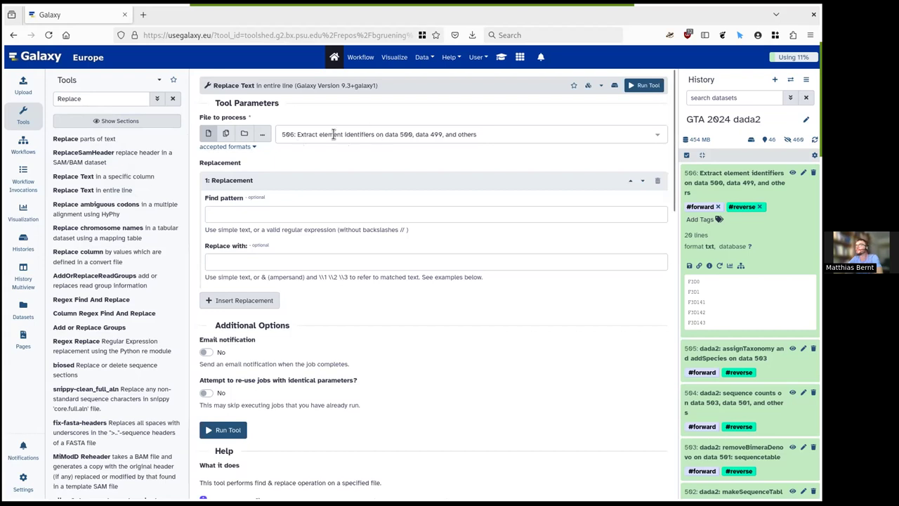
# Keep the Extract element identifiers output as the file to process and enter ..D.* as the find pattern, without capture groups.
pyautogui.click(435, 134)
pyautogui.click(429, 106)
pyautogui.click(753, 181)
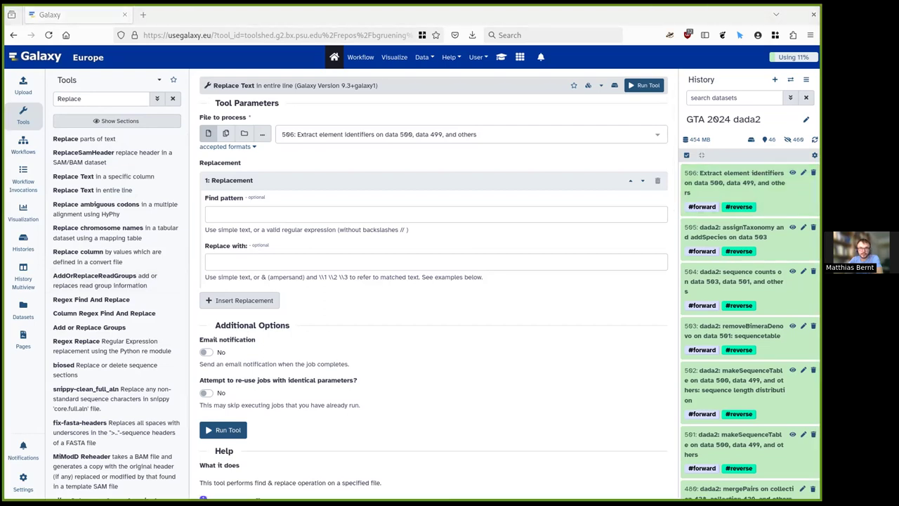
pyautogui.click(285, 214)
pyautogui.write('(.)(.)D(.*)')
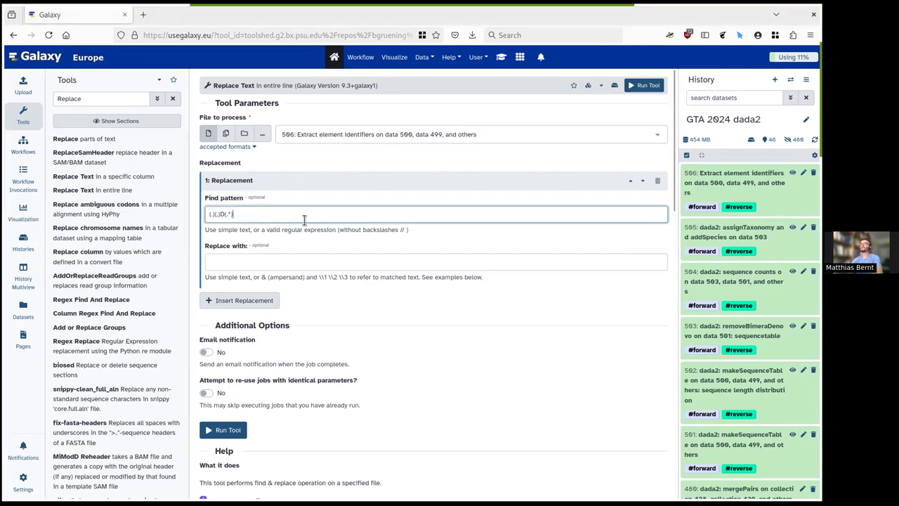
pyautogui.press('Delete')
pyautogui.press('Delete')
pyautogui.press('Delete')
pyautogui.press('Delete')
pyautogui.press('Delete')
pyautogui.press('Delete')
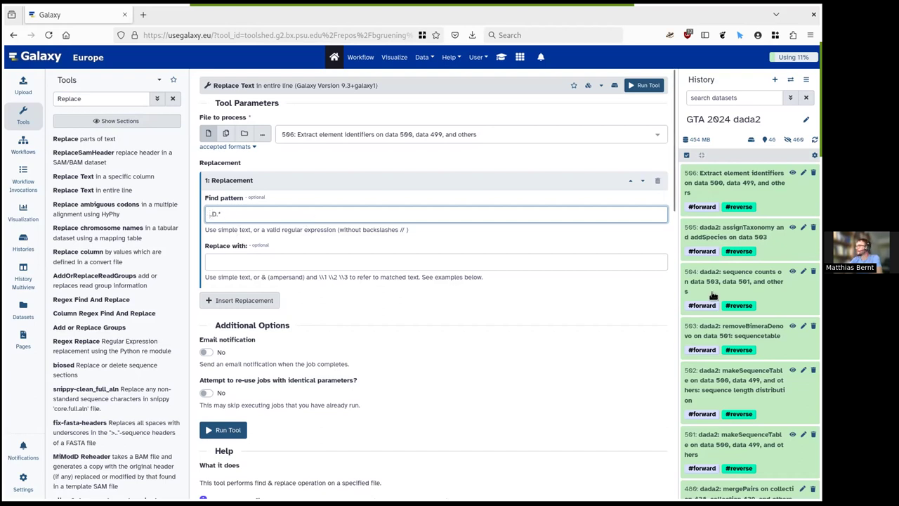
# Expand the Extract element identifiers dataset in the history and compare the find pattern with its sample names.
pyautogui.click(755, 187)
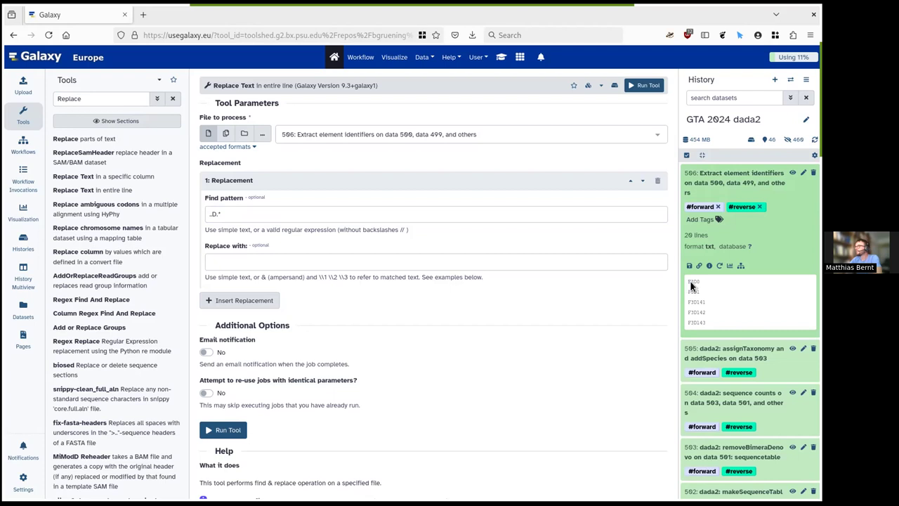
pyautogui.click(209, 213)
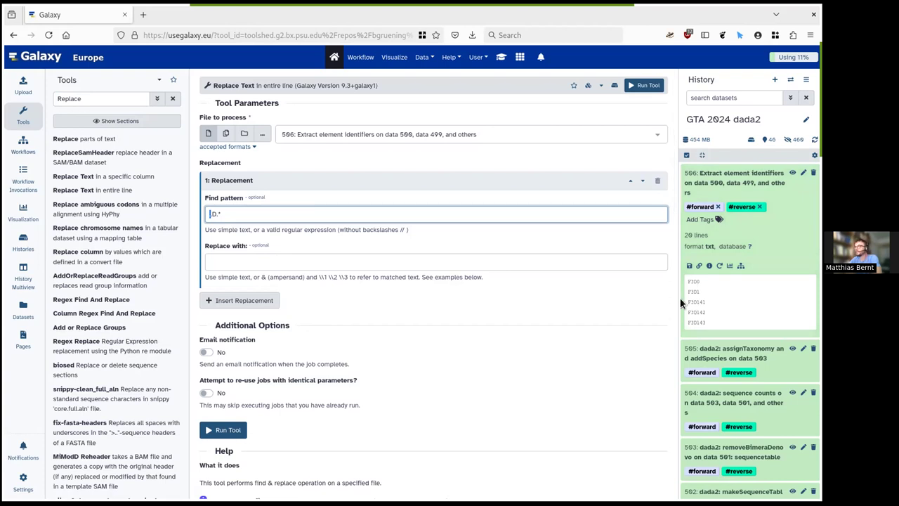
pyautogui.click(210, 213)
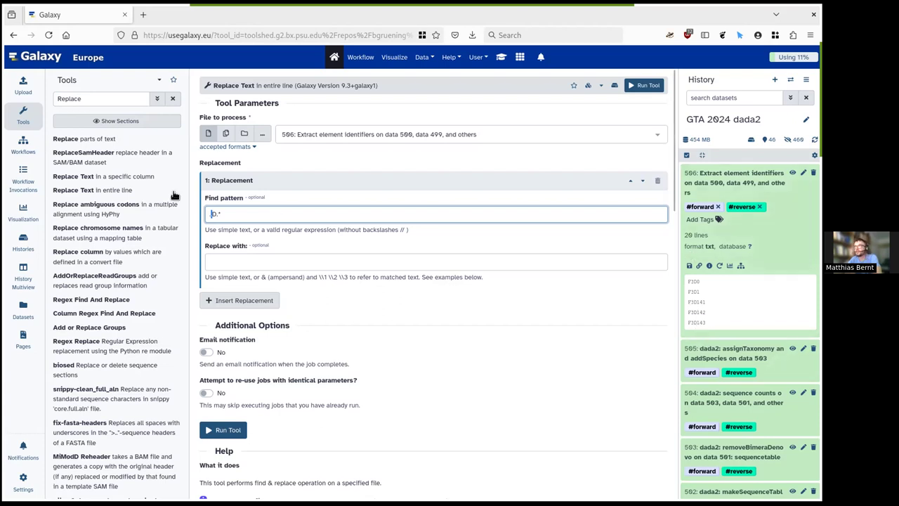
pyautogui.write('^.')
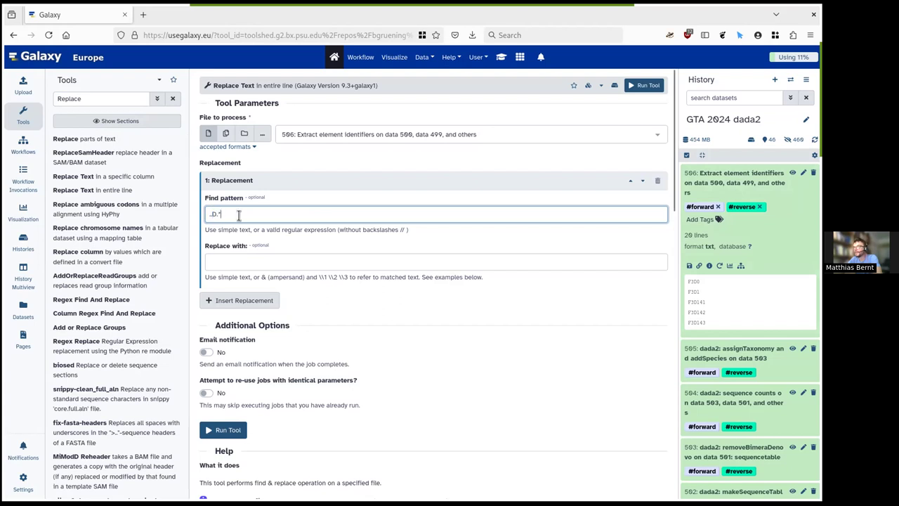
pyautogui.moveTo(239, 215)
pyautogui.mouseDown()
pyautogui.moveTo(209, 213)
pyautogui.moveTo(238, 212)
pyautogui.mouseUp()
pyautogui.click(701, 300)
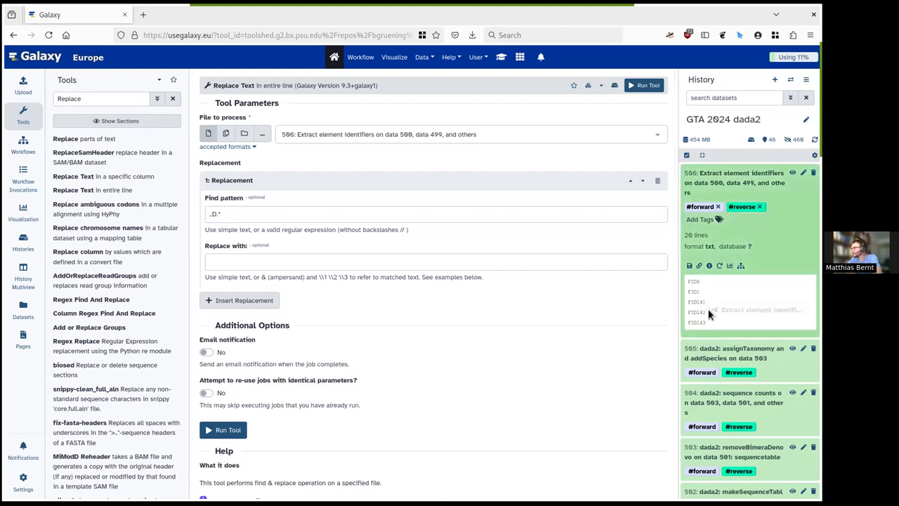
# Enclose the wildcard parts of the find pattern in capture groups so it reads (.)(.)D(.*).
pyautogui.click(240, 213)
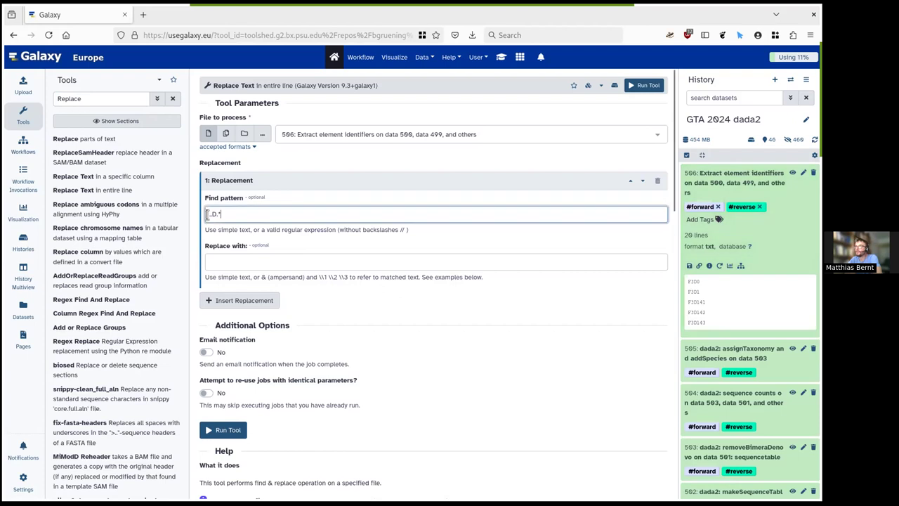
pyautogui.click(213, 214)
pyautogui.write('.')
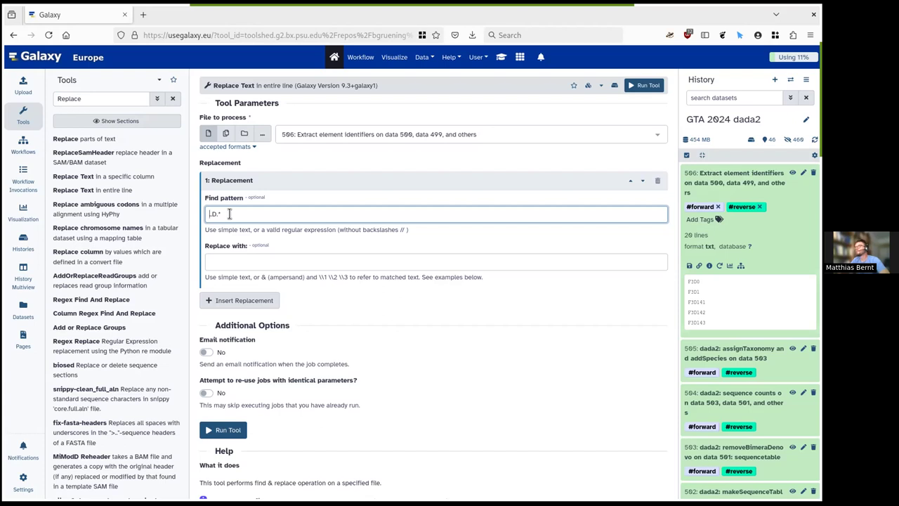
pyautogui.write('(.)')
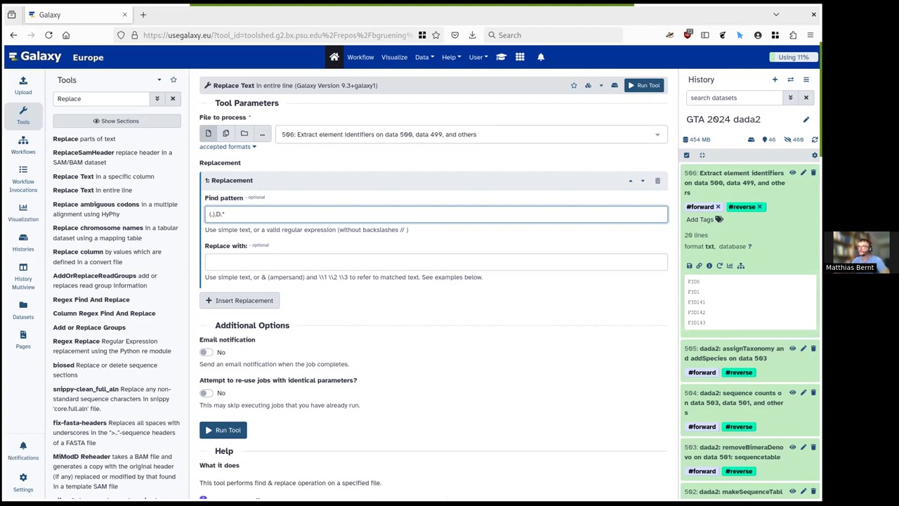
pyautogui.write('(.)D(')
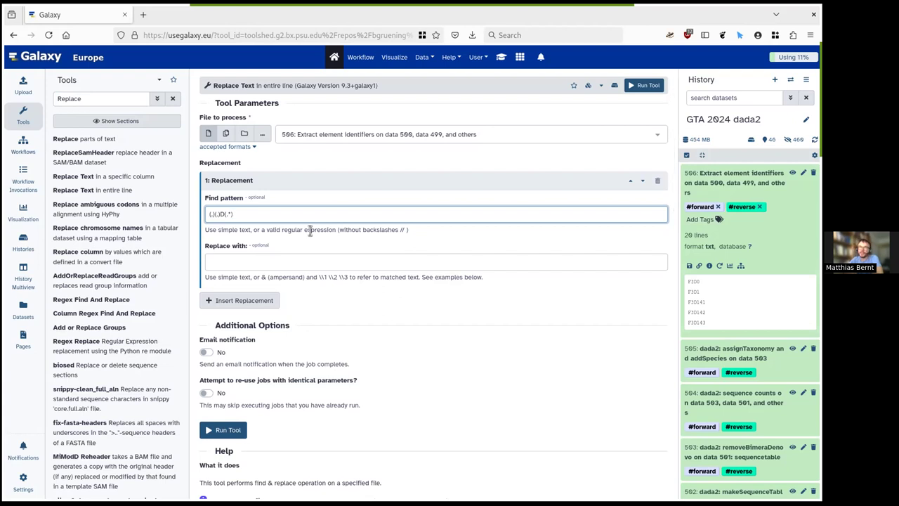
# Review the capture groups in the find pattern and enter \1\2 as the beginning of the replacement text.
pyautogui.moveTo(216, 214); pyautogui.dragTo(202, 214)
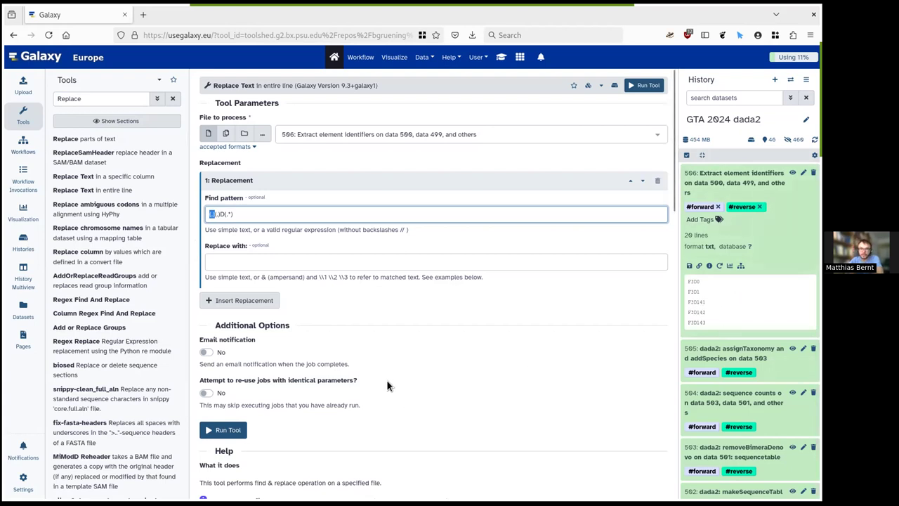
pyautogui.click(245, 263)
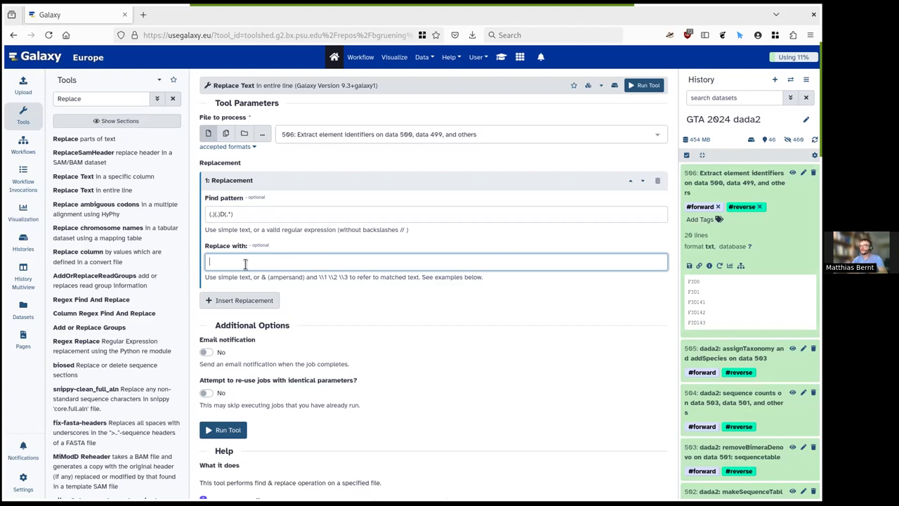
pyautogui.write('\\1')
pyautogui.click(213, 212)
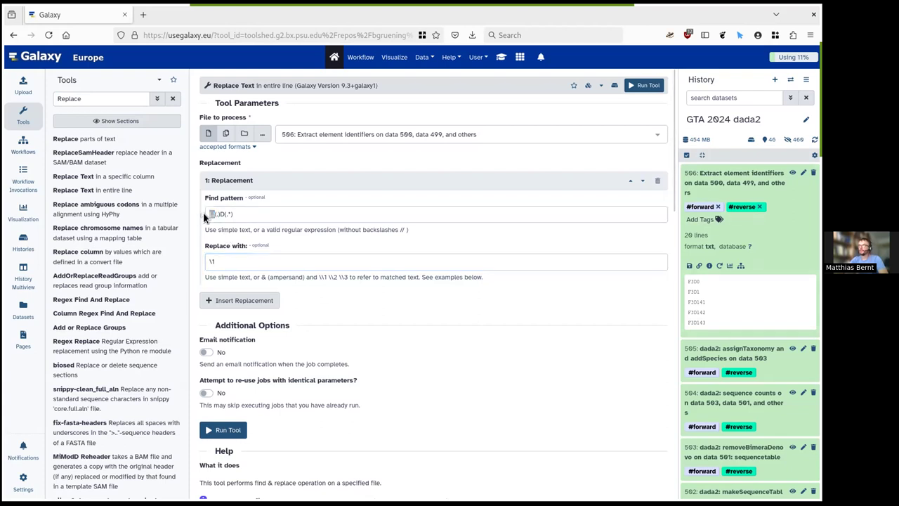
pyautogui.moveTo(209, 214); pyautogui.dragTo(247, 215)
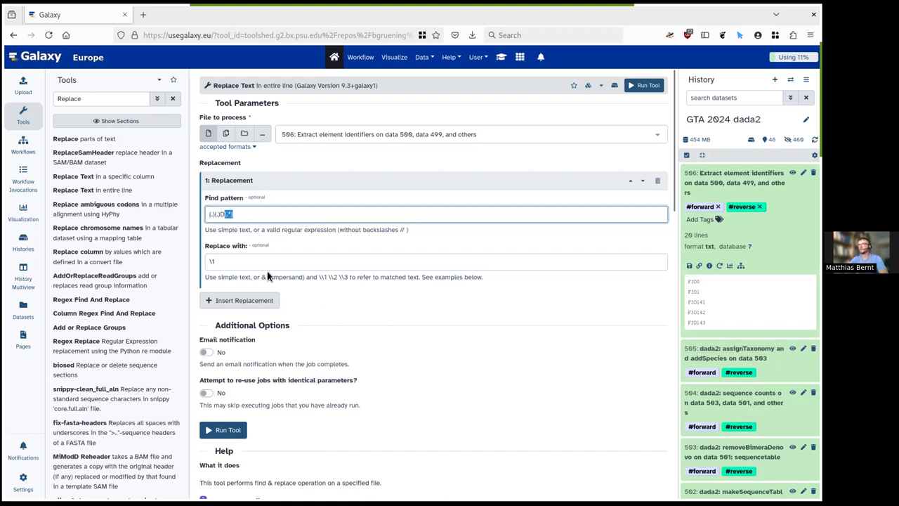
pyautogui.click(232, 257)
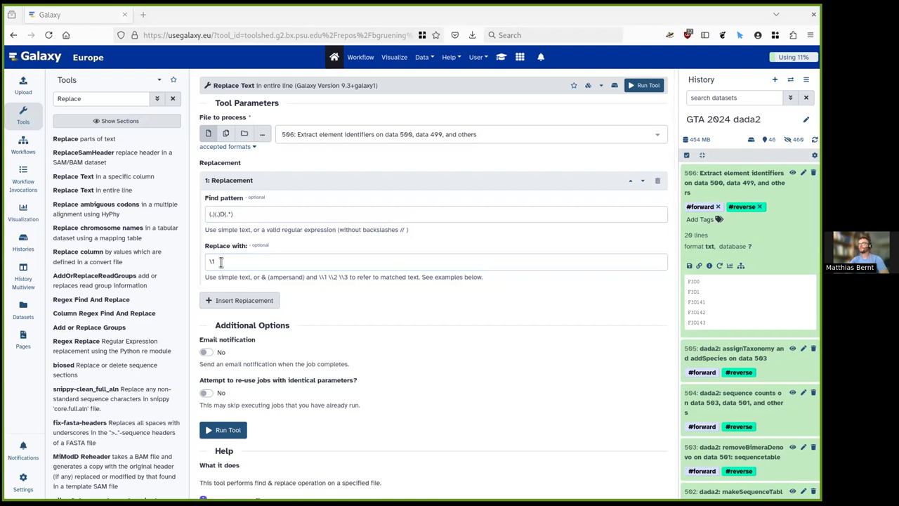
pyautogui.click(221, 261)
pyautogui.write('\\')
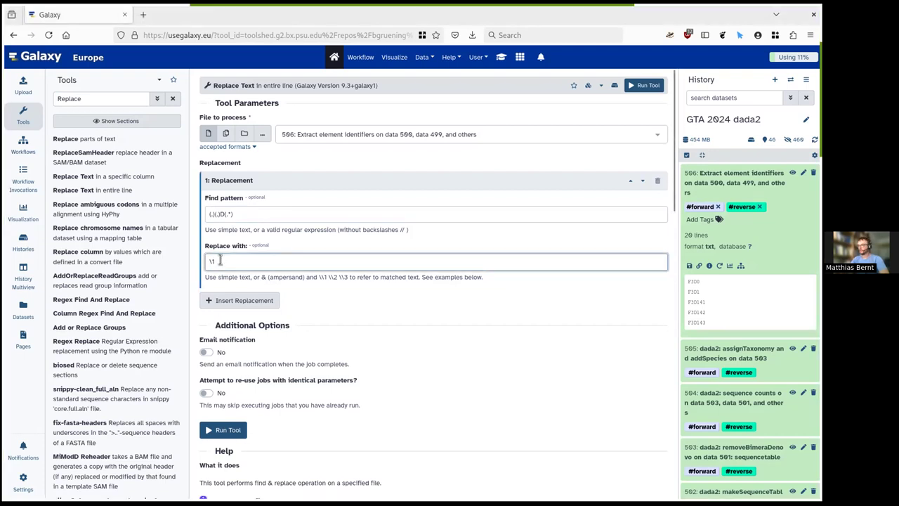
pyautogui.write('2')
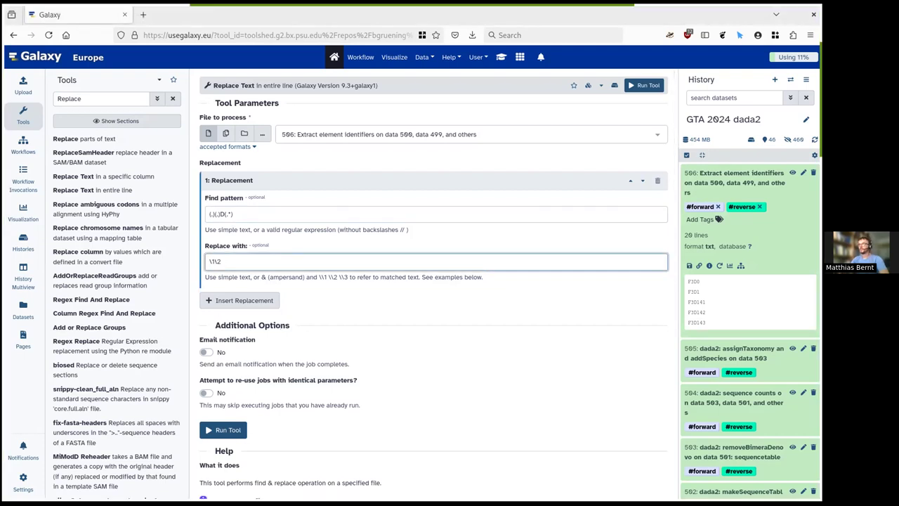
# Complete the replacement text as \1\2D\3\t\1\t\2\t\3 and run Replace Text.
pyautogui.write('\\\\3')
pyautogui.press('Left')
pyautogui.press('Left')
pyautogui.press('Left')
pyautogui.press('Left')
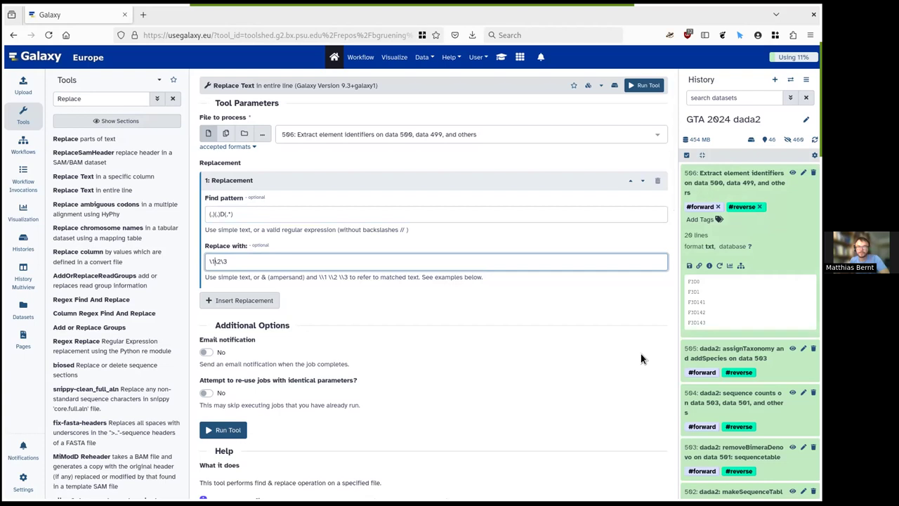
pyautogui.press('Right')
pyautogui.press('Right')
pyautogui.write('D')
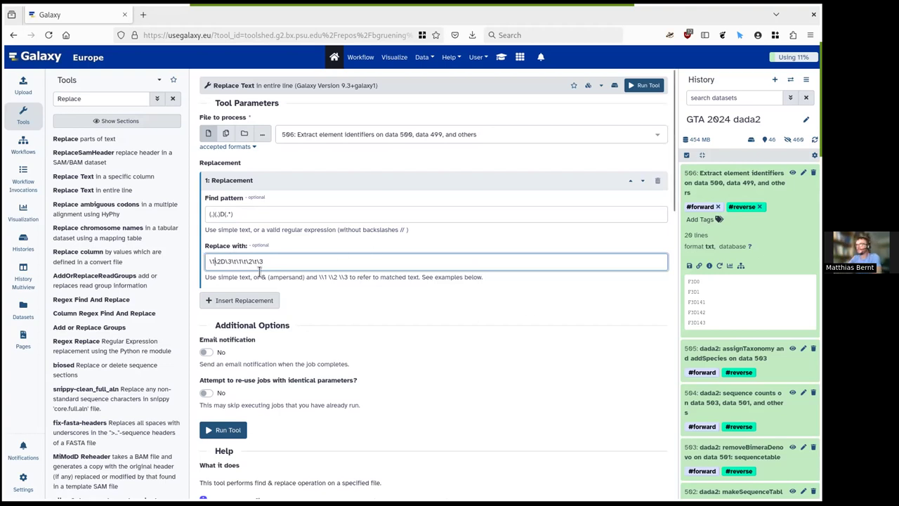
pyautogui.click(648, 86)
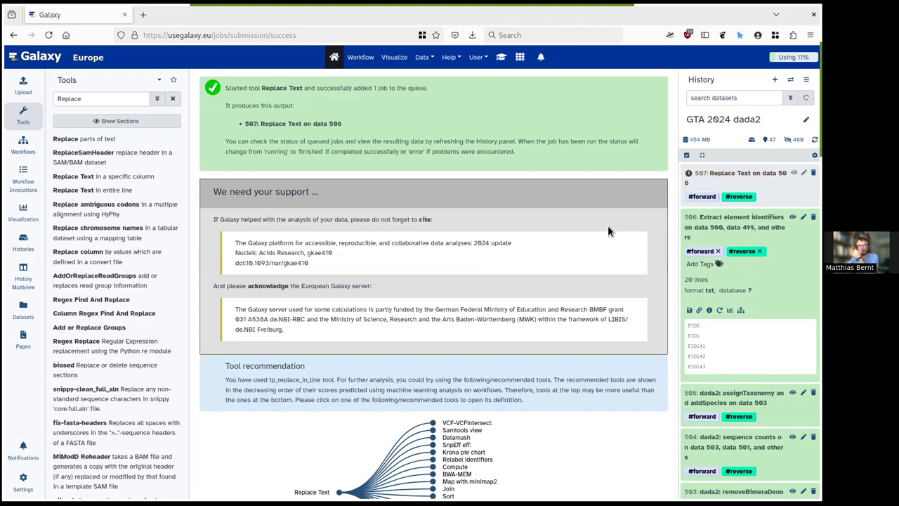
# View the Replace Text output and examine its columns, including the Mock line.
pyautogui.click(592, 15)
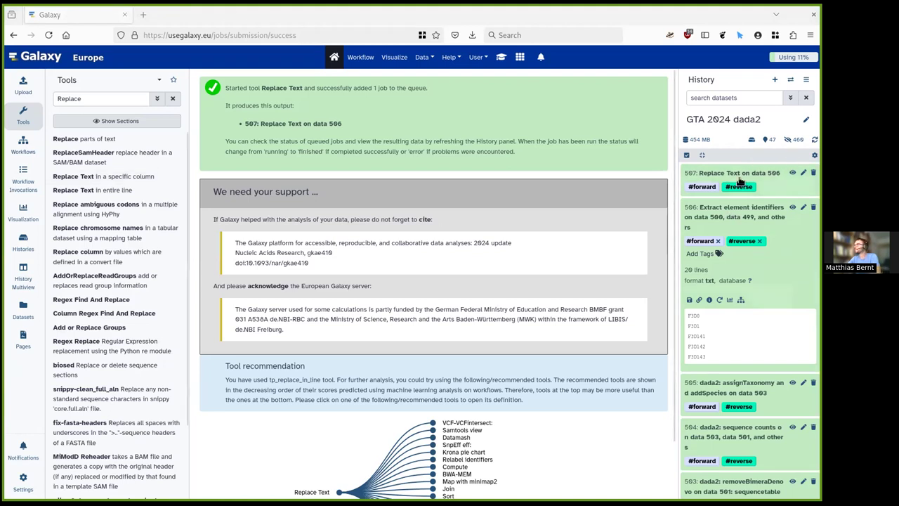
pyautogui.click(792, 172)
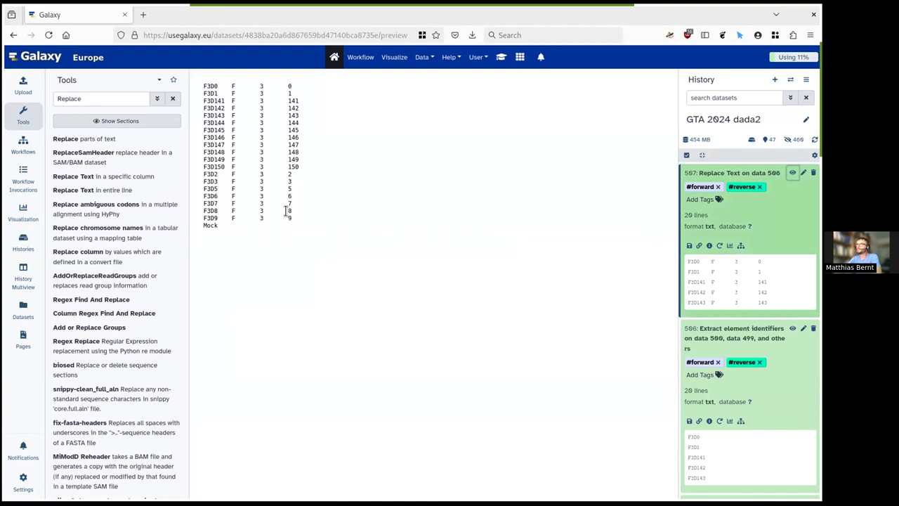
pyautogui.moveTo(304, 234); pyautogui.dragTo(189, 90)
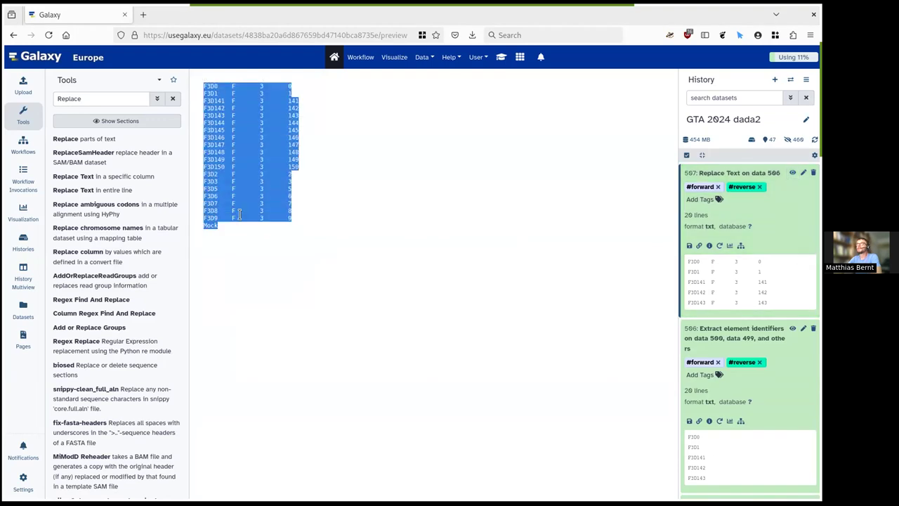
pyautogui.click(222, 228)
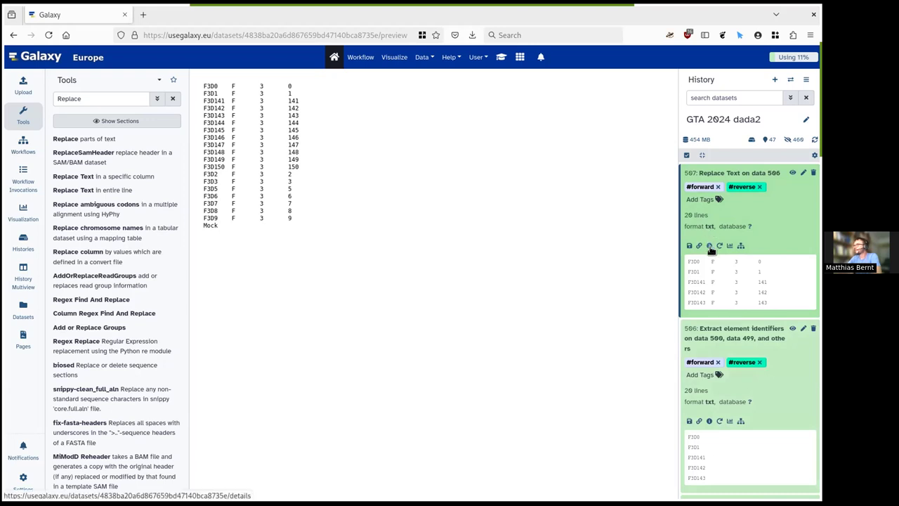
# Change the datatype of the Replace Text on data 506 dataset to tabular and save it.
pyautogui.click(803, 175)
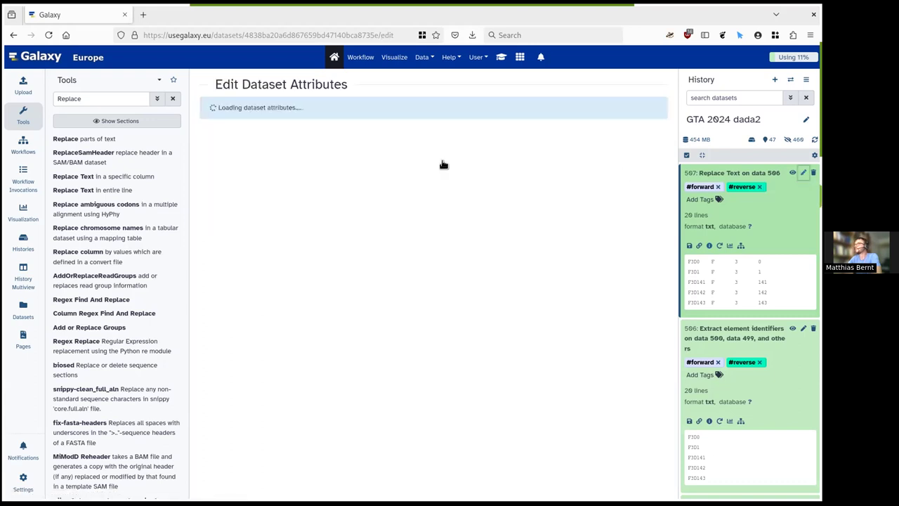
pyautogui.click(285, 110)
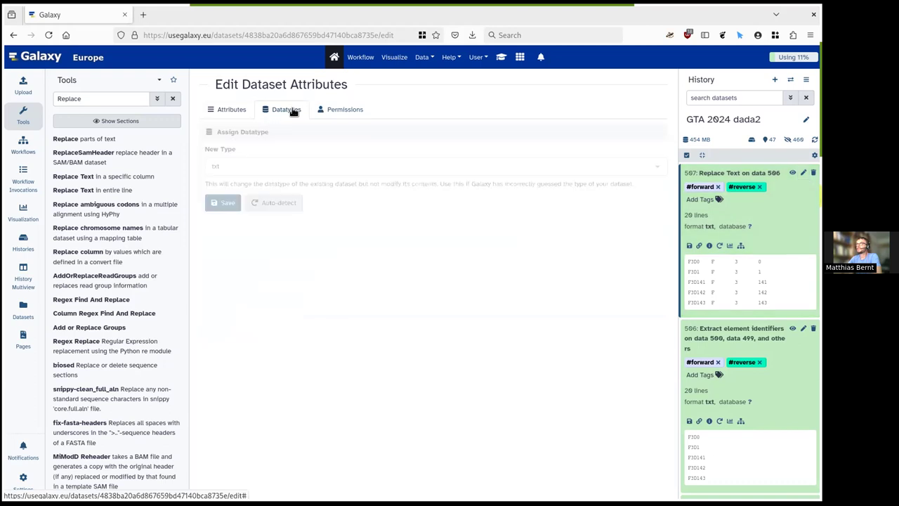
pyautogui.click(240, 168)
pyautogui.write('tabu')
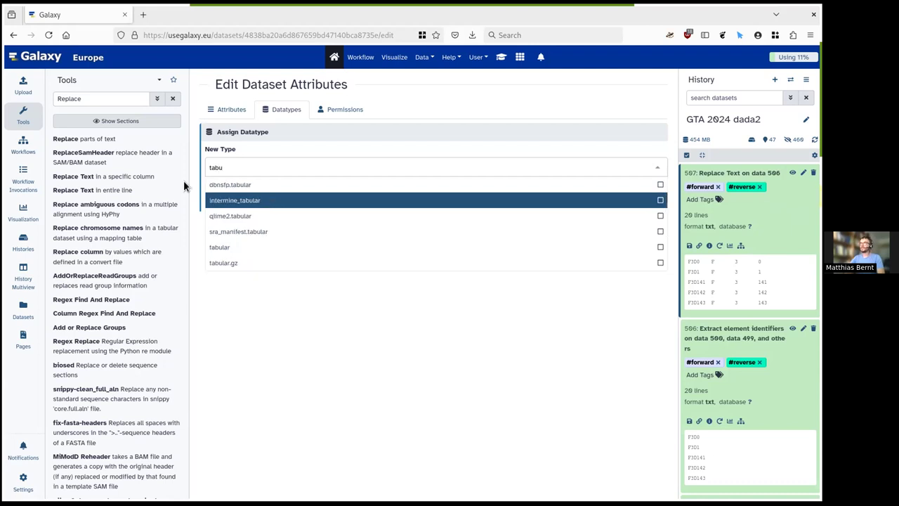
pyautogui.click(233, 247)
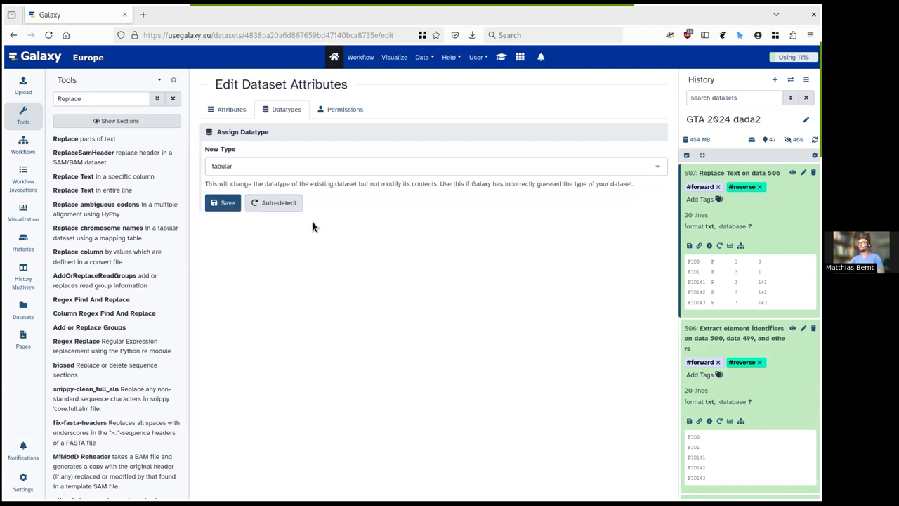
pyautogui.click(219, 204)
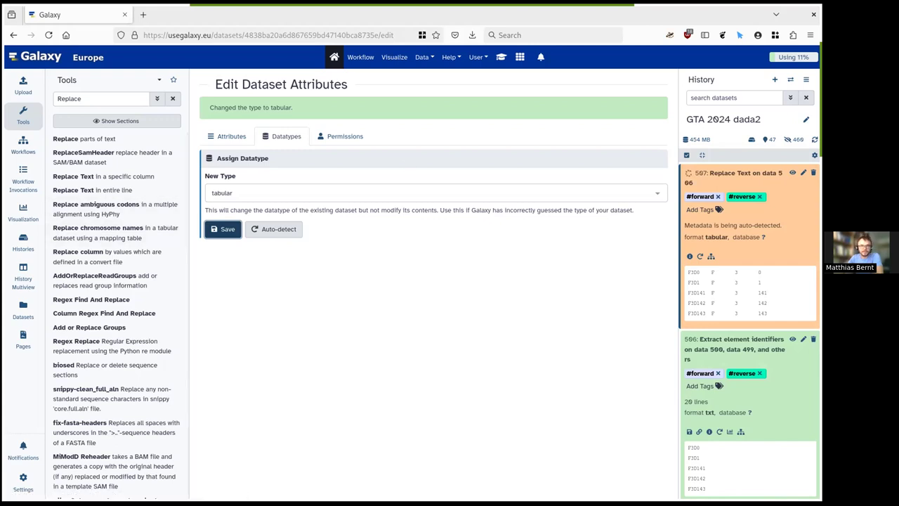
# Find the Select first lines from a dataset (head) tool and open it with the Replace Text output as input.
pyautogui.doubleClick(103, 101)
pyautogui.write('first')
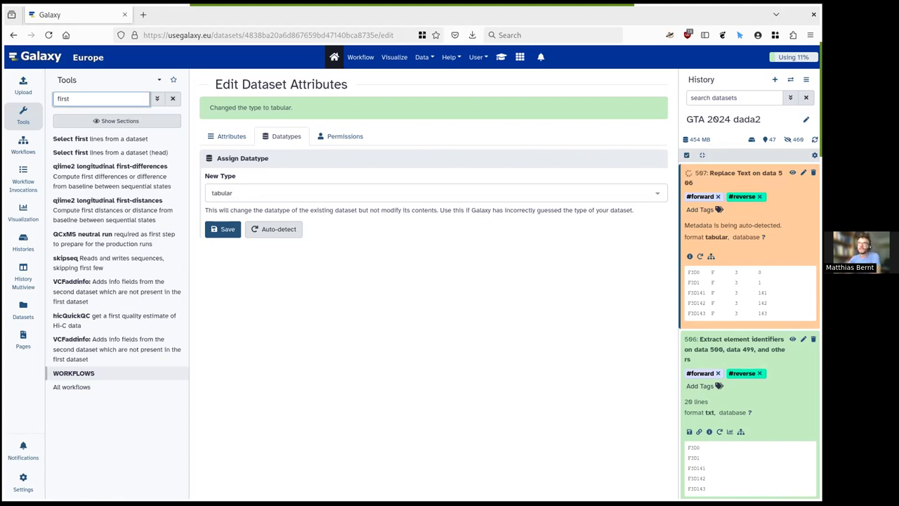
pyautogui.click(136, 139)
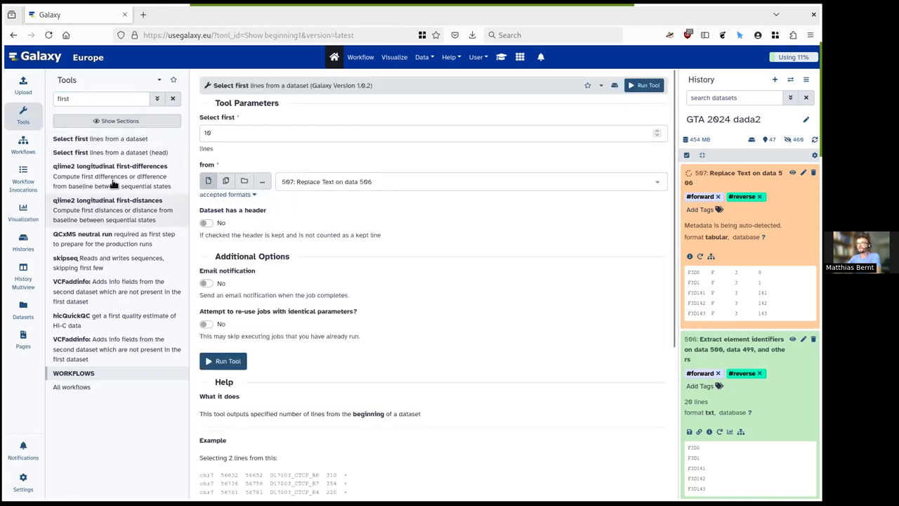
pyautogui.click(168, 152)
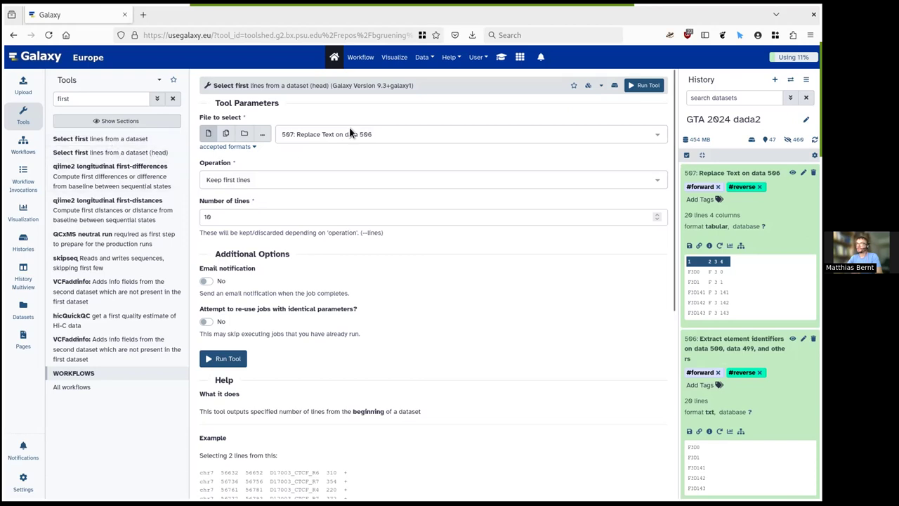
pyautogui.click(385, 134)
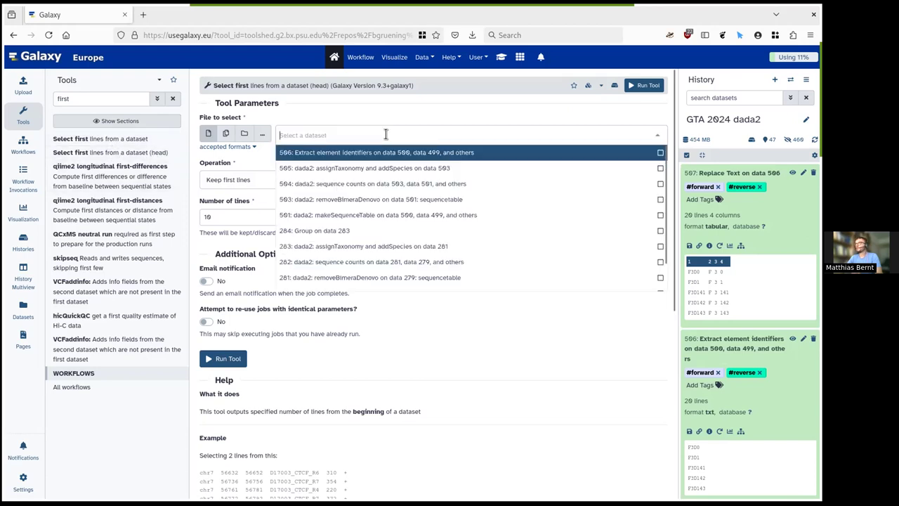
pyautogui.click(331, 134)
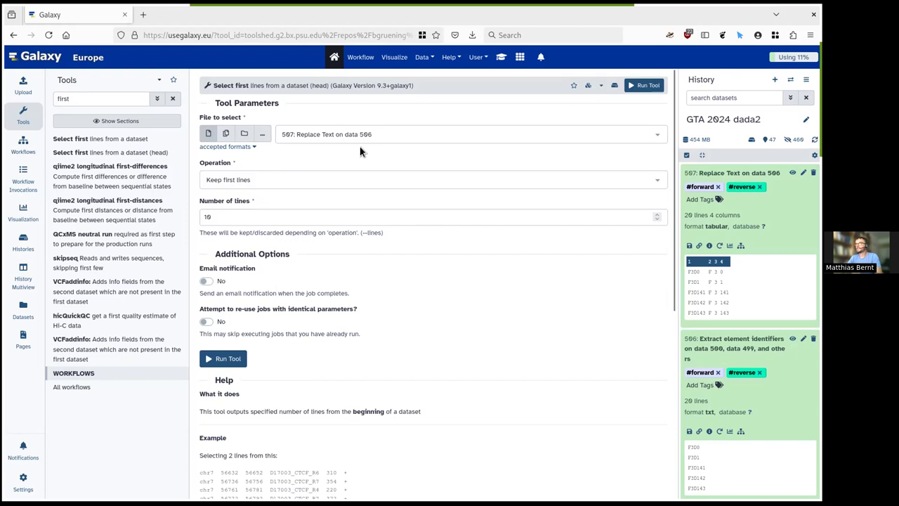
# Set the operation to Remove last lines with 1 line and run Select first.
pyautogui.click(293, 182)
pyautogui.click(258, 215)
pyautogui.doubleClick(234, 220)
pyautogui.write('1')
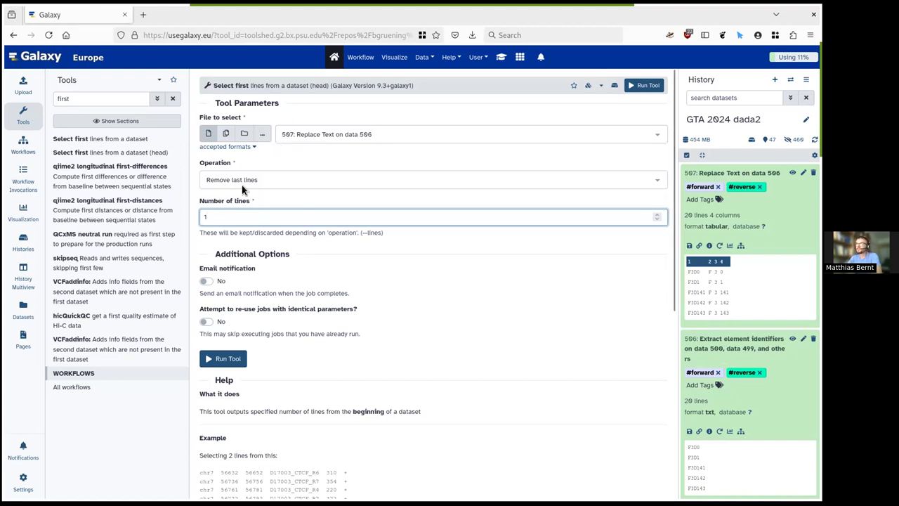
pyautogui.click(222, 359)
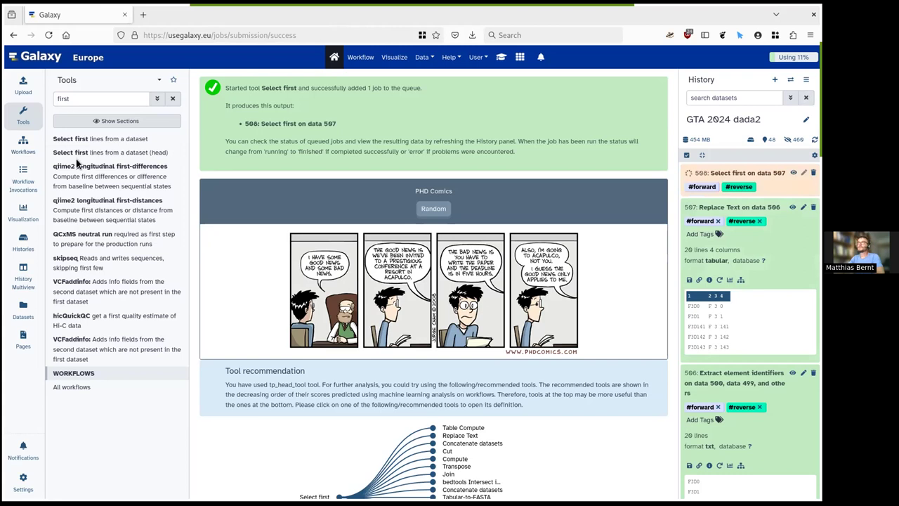
# Search the tools for compute, check Table Compute, and open the Compute on rows tool.
pyautogui.doubleClick(94, 98)
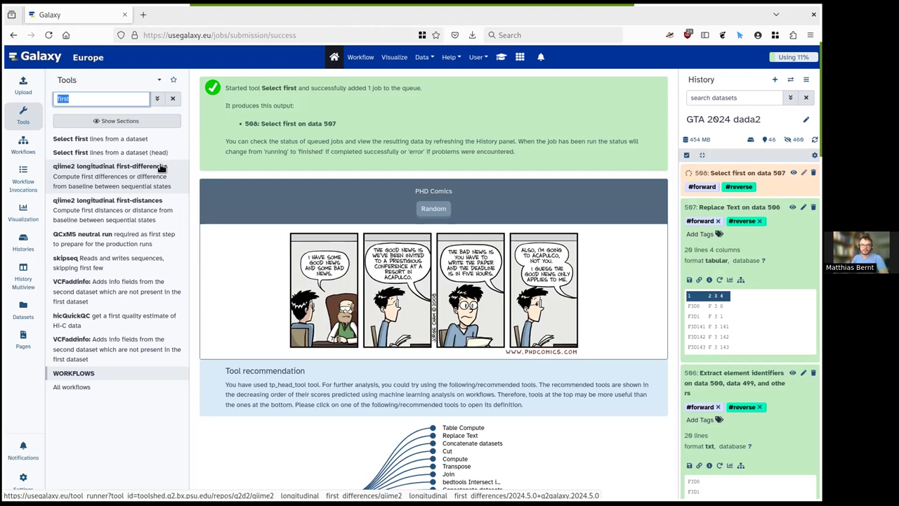
pyautogui.write('com')
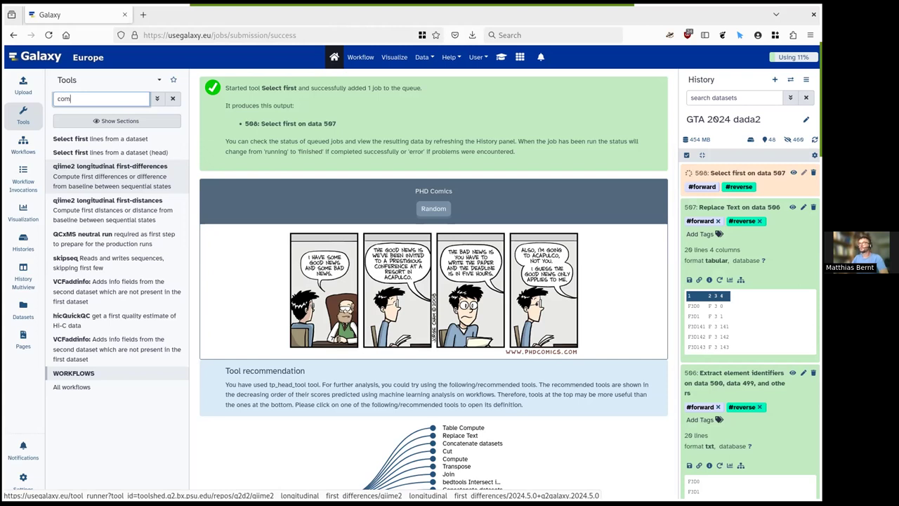
pyautogui.write('pute')
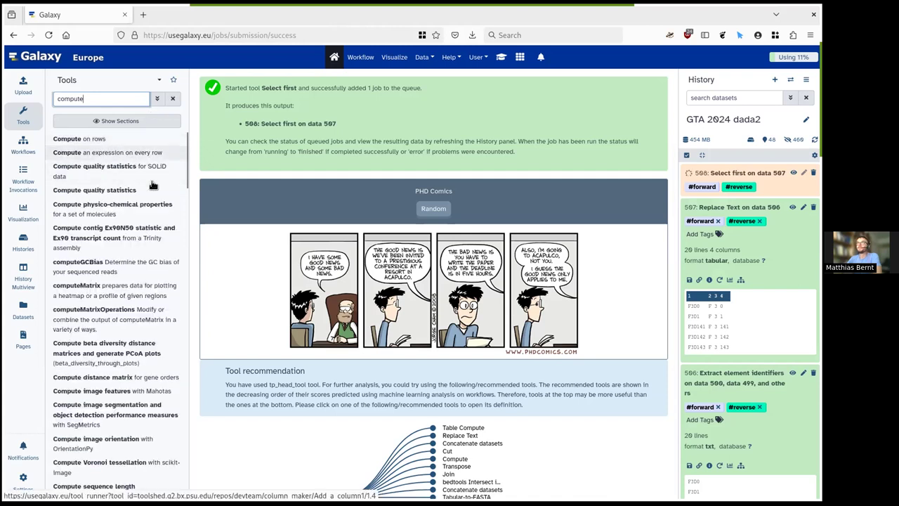
pyautogui.click(119, 121)
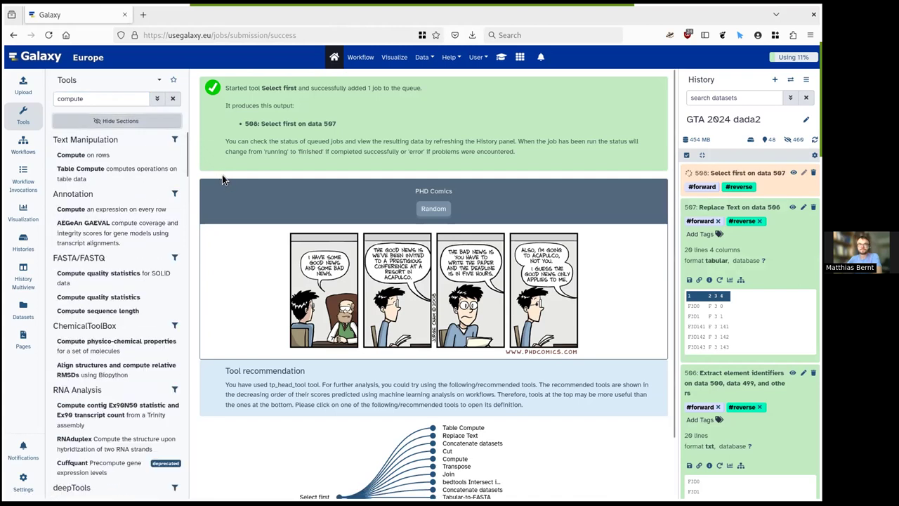
pyautogui.click(96, 173)
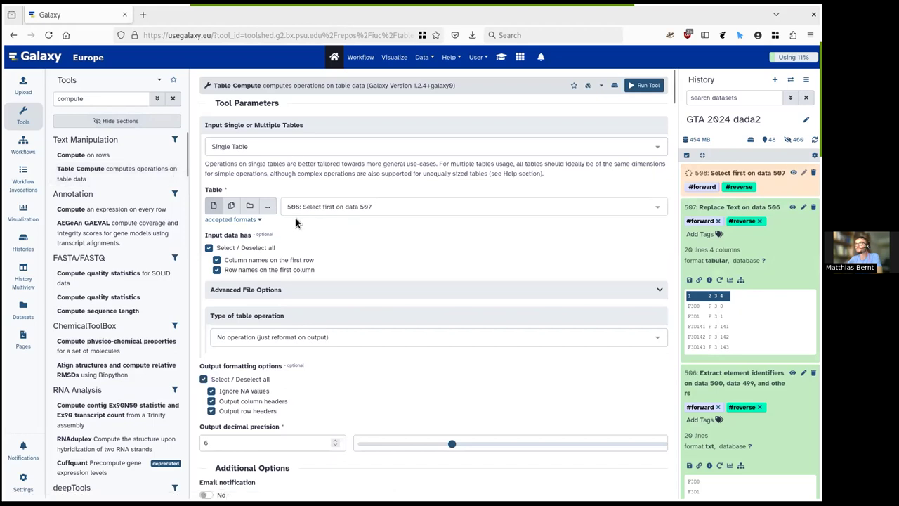
pyautogui.click(82, 155)
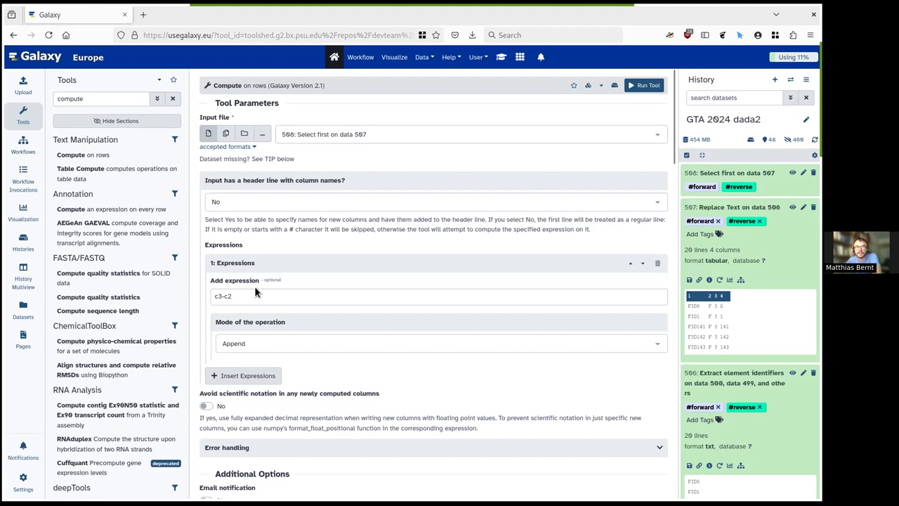
# Replace the default row expression with bool(c4>100).
pyautogui.moveTo(257, 293); pyautogui.dragTo(177, 284)
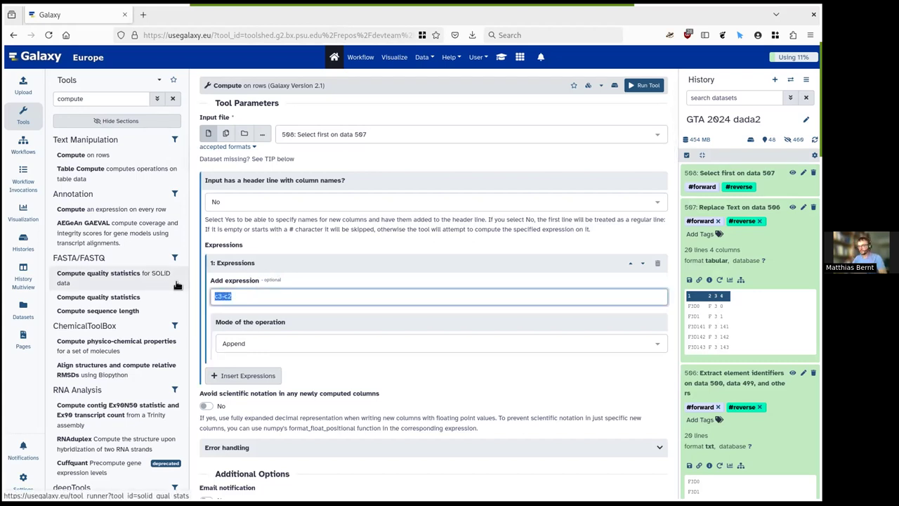
pyautogui.write('c4')
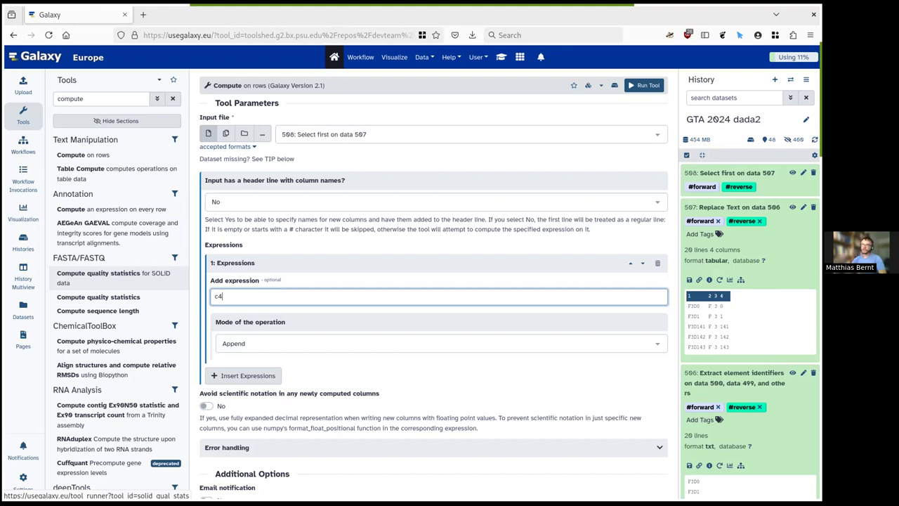
pyautogui.scroll(-5, 320, 456)
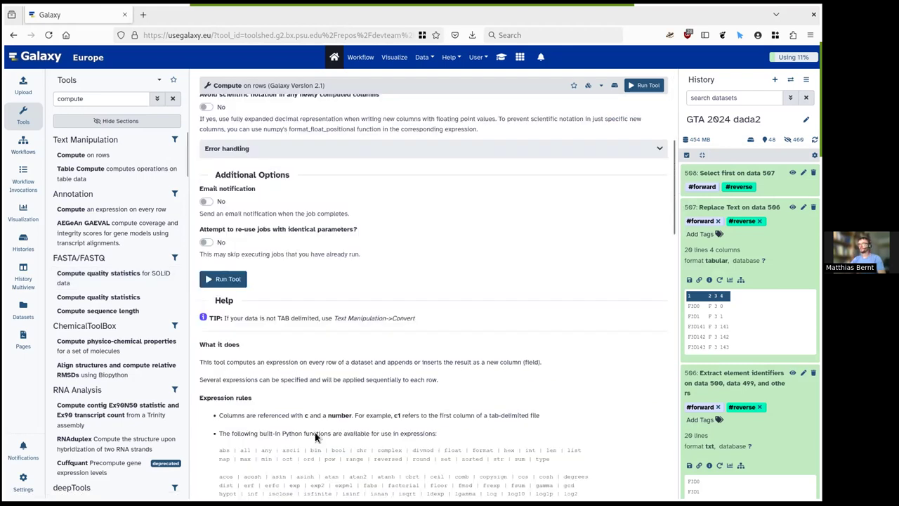
pyautogui.scroll(5, 318, 449)
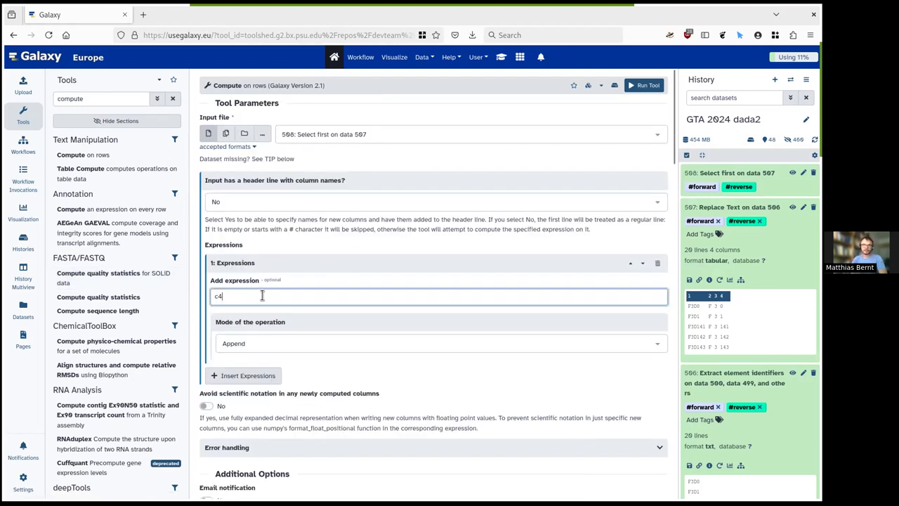
pyautogui.write('>100')
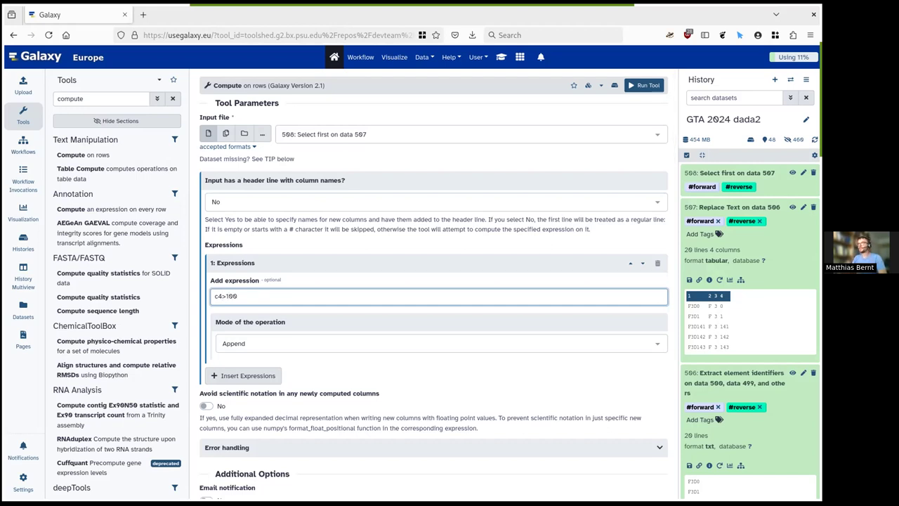
pyautogui.write(')')
pyautogui.press('Home')
pyautogui.write('(')
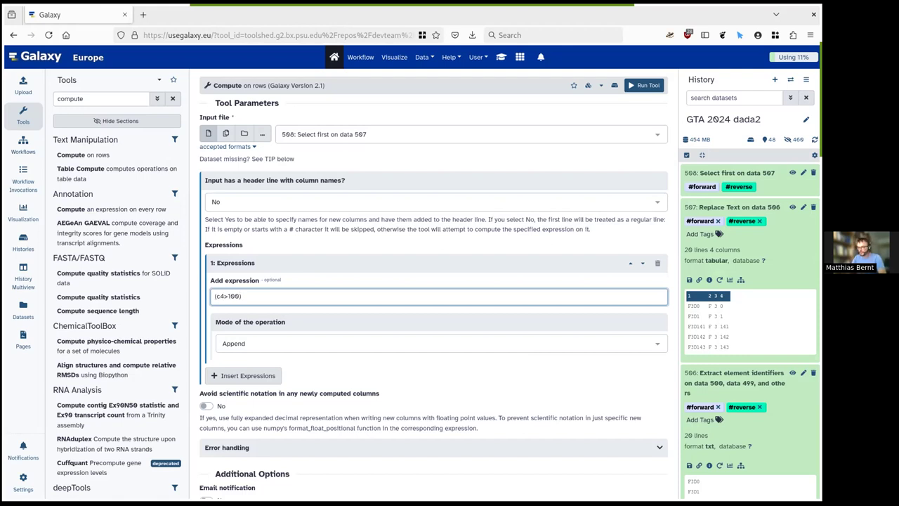
pyautogui.press('Home')
pyautogui.write('bool')
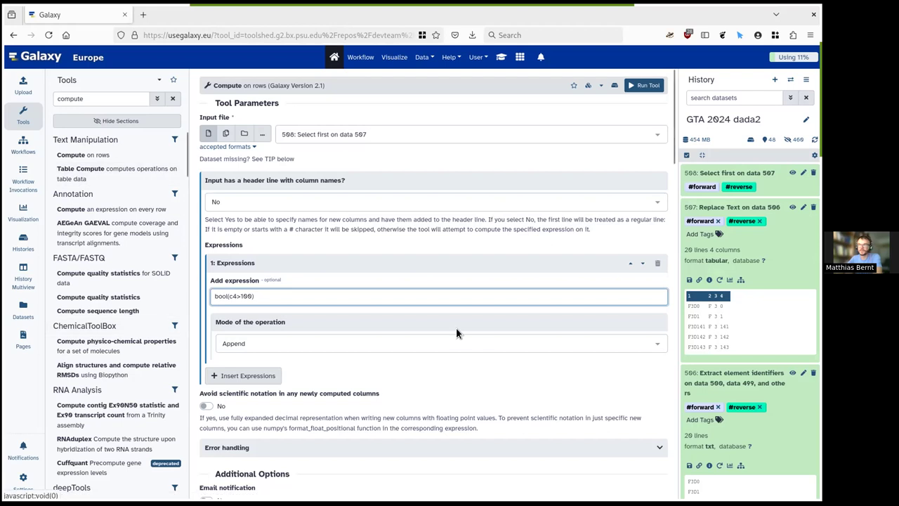
# Run Compute on rows with this single expression in Append mode and expand the resulting dataset in the history.
pyautogui.click(274, 344)
pyautogui.click(324, 293)
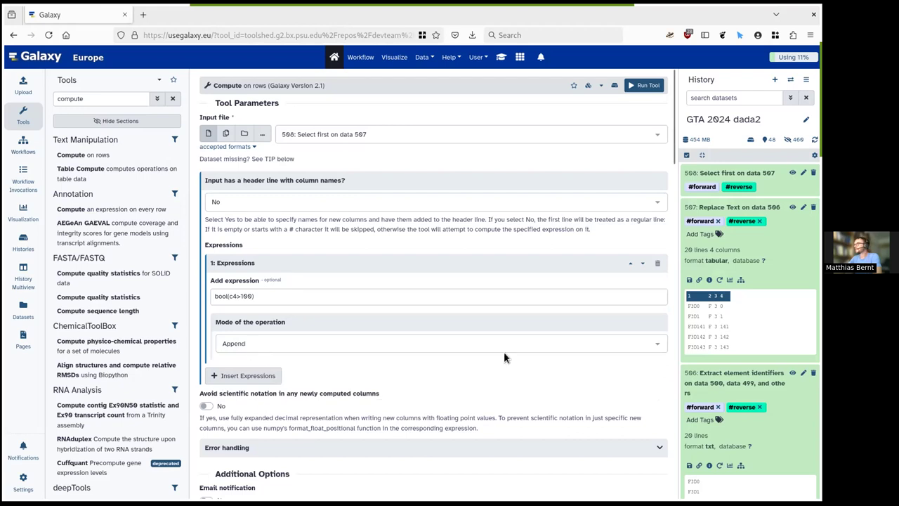
pyautogui.click(249, 376)
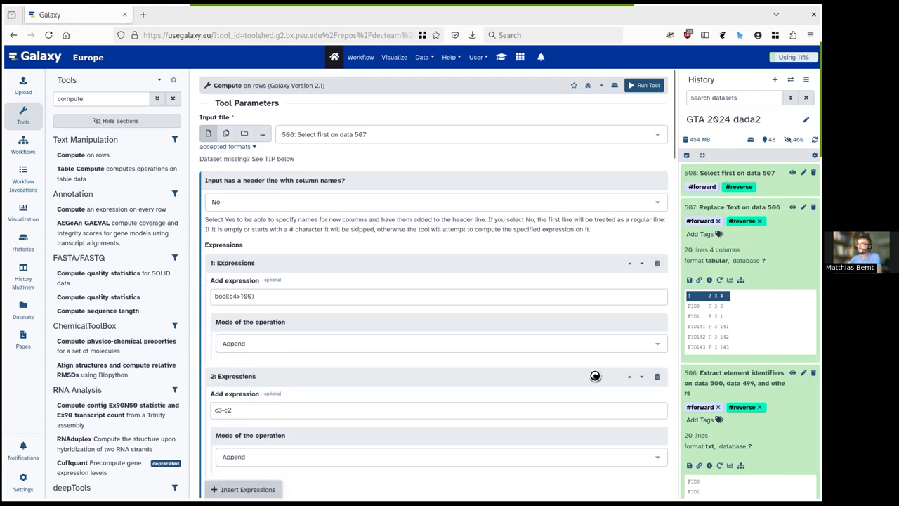
pyautogui.click(657, 379)
pyautogui.click(641, 87)
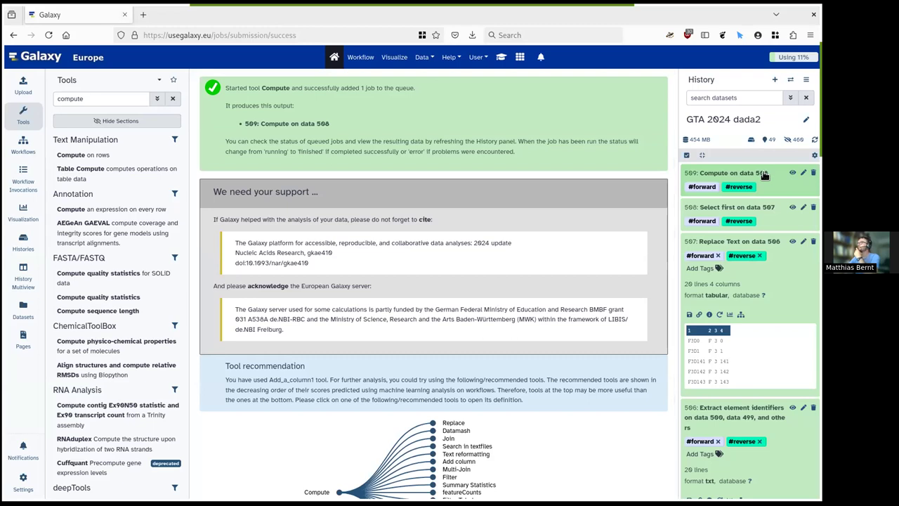
pyautogui.click(762, 174)
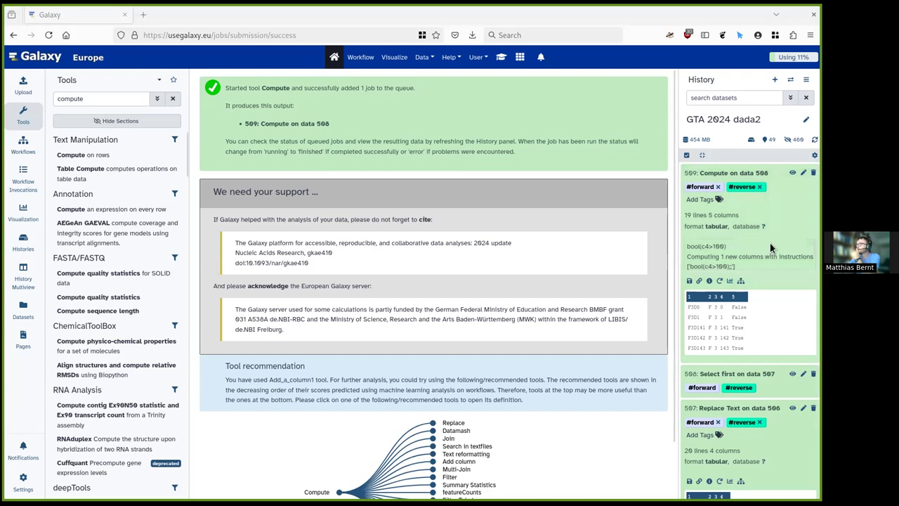
# Open the Replace Text in a specific column tool for the Compute output and set the replacement to Column 5.
pyautogui.doubleClick(95, 99)
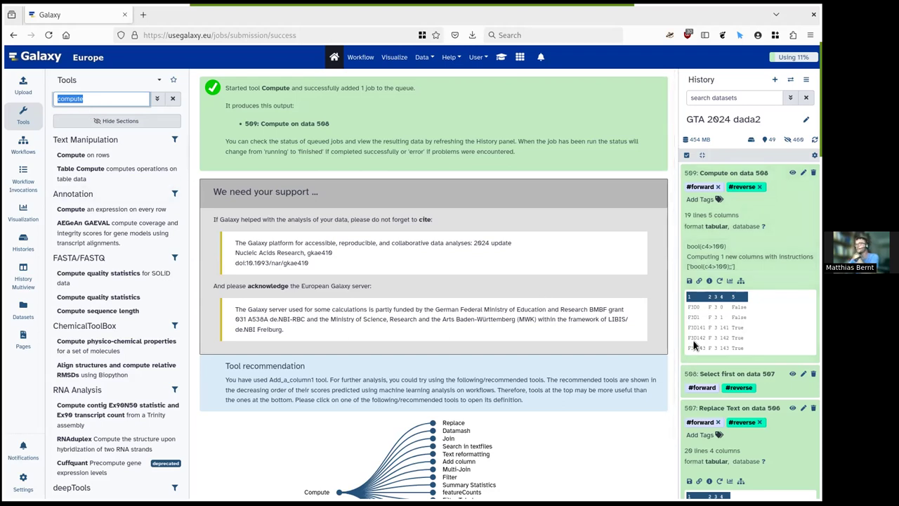
pyautogui.doubleClick(96, 100)
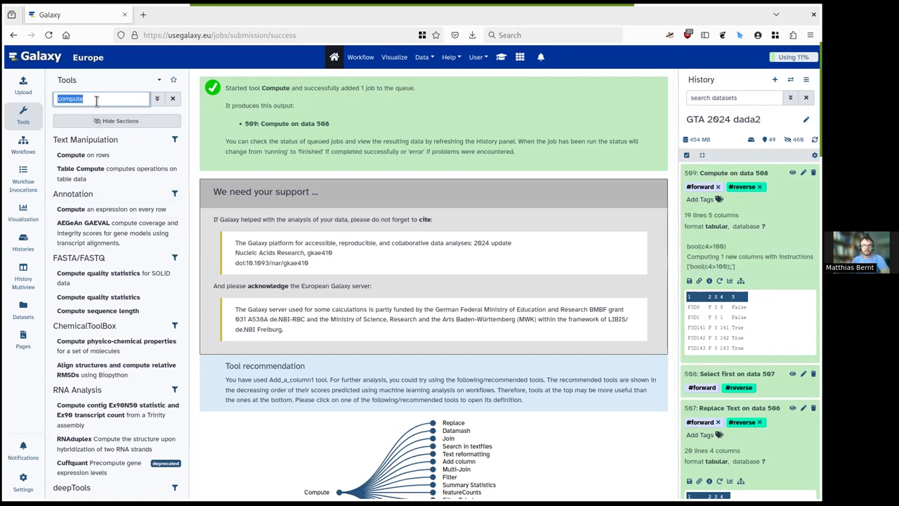
pyautogui.write('Replace')
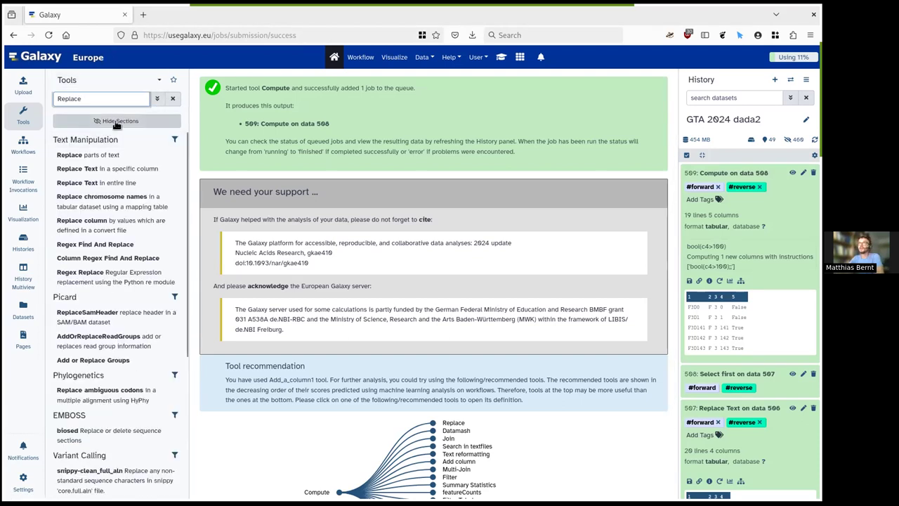
pyautogui.click(114, 173)
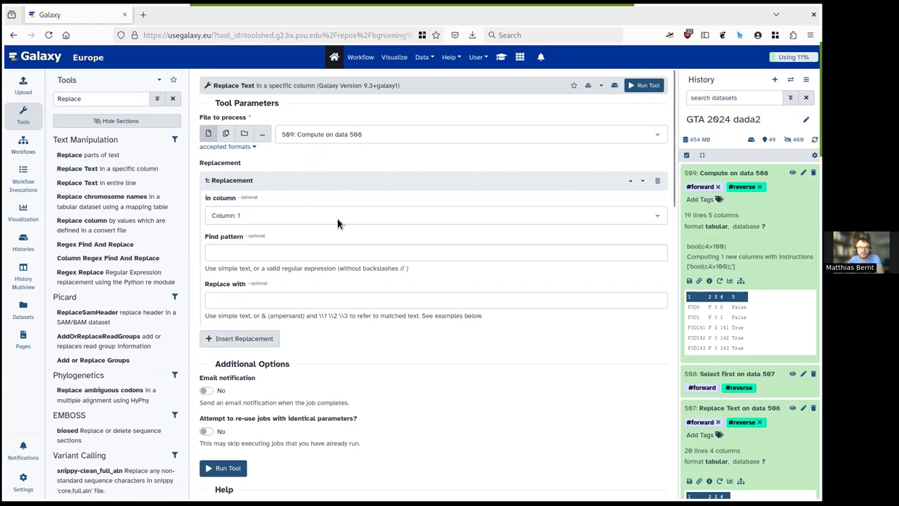
pyautogui.click(259, 219)
pyautogui.click(250, 311)
pyautogui.click(244, 251)
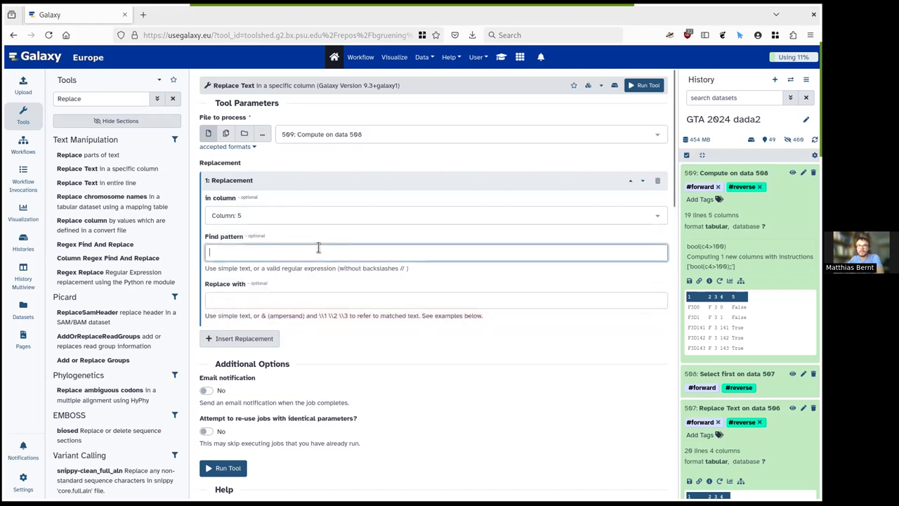